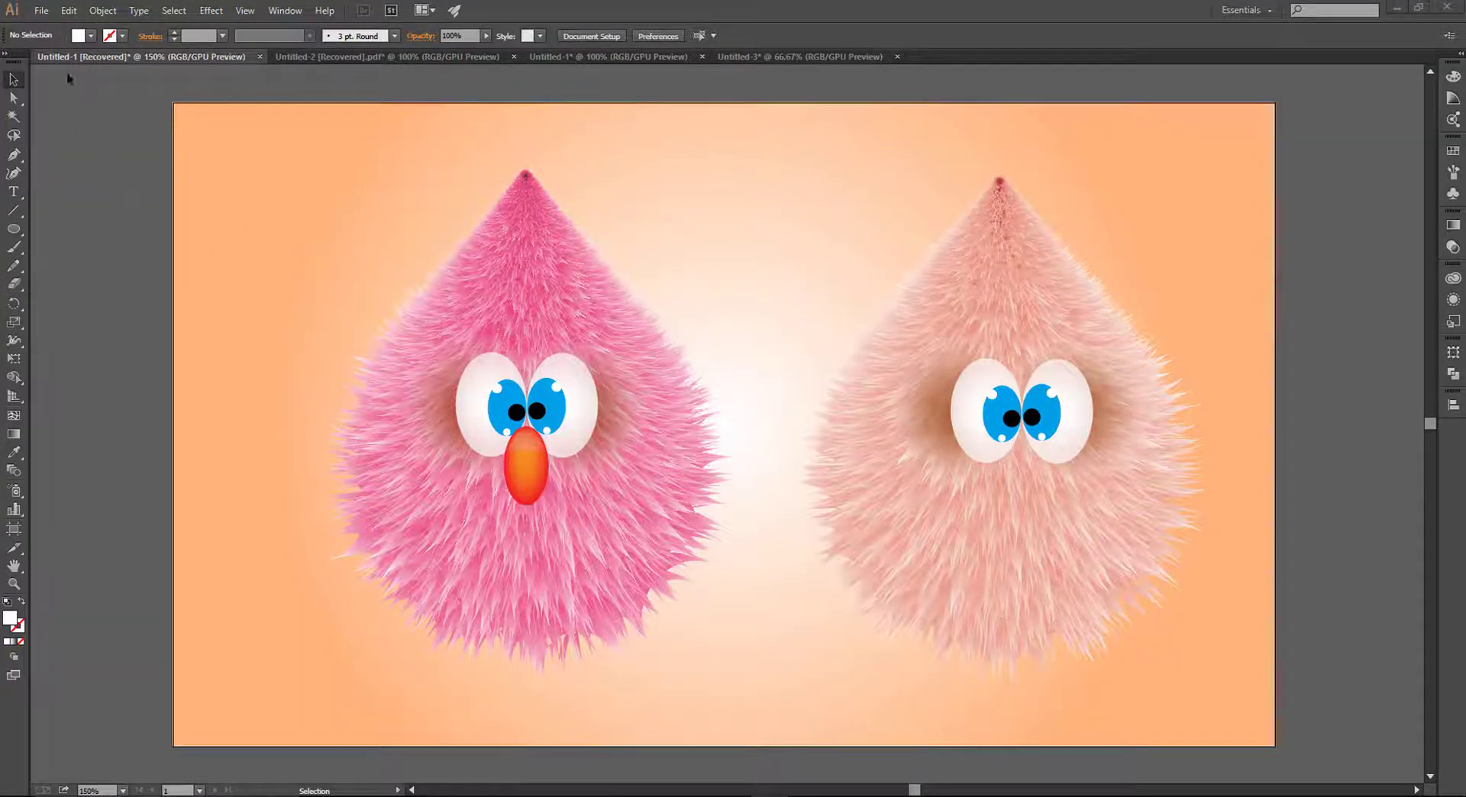
Create a new 1280 x 800 pt document, Untitled-4, via File > New.
click(41, 10)
click(53, 23)
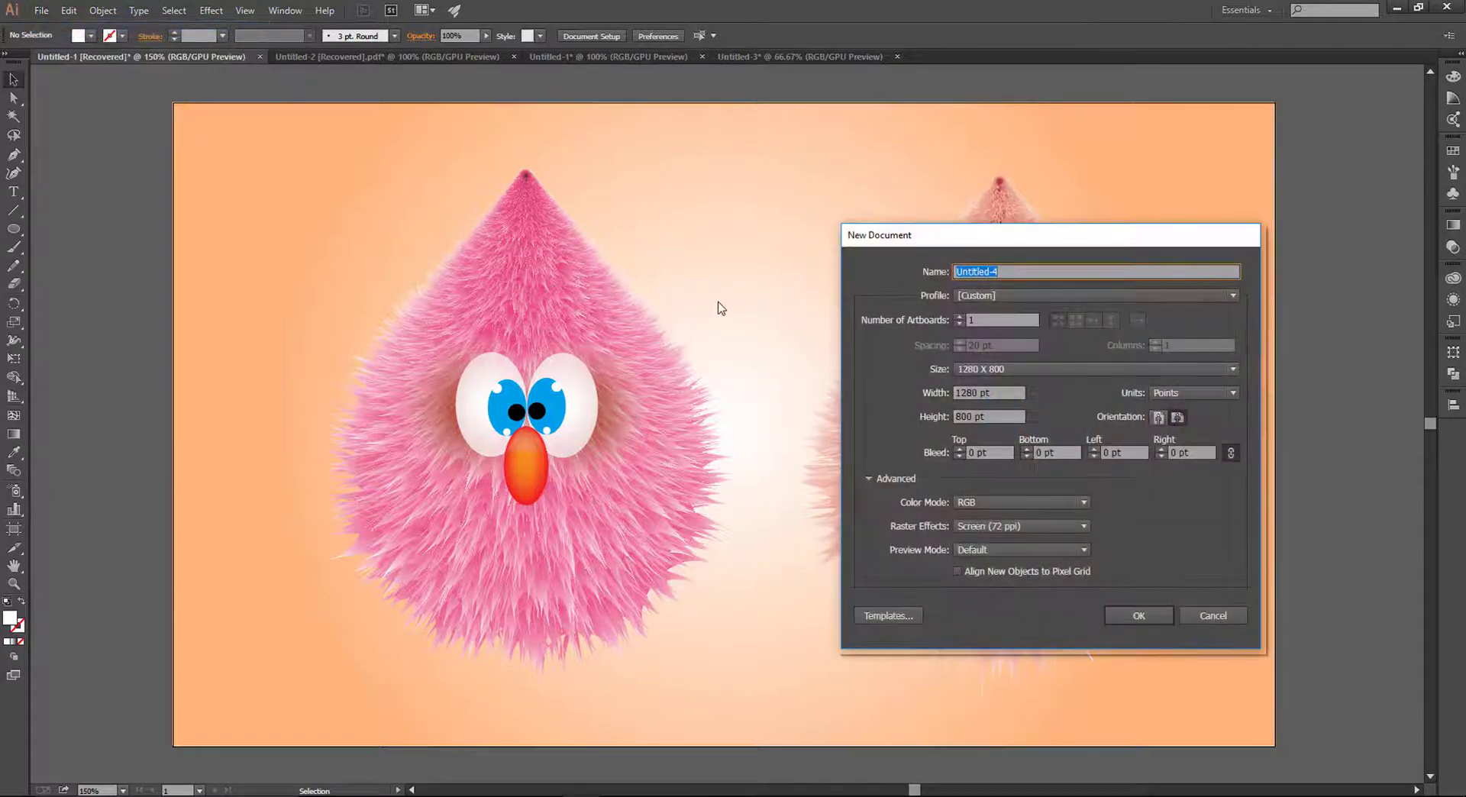
click(1090, 369)
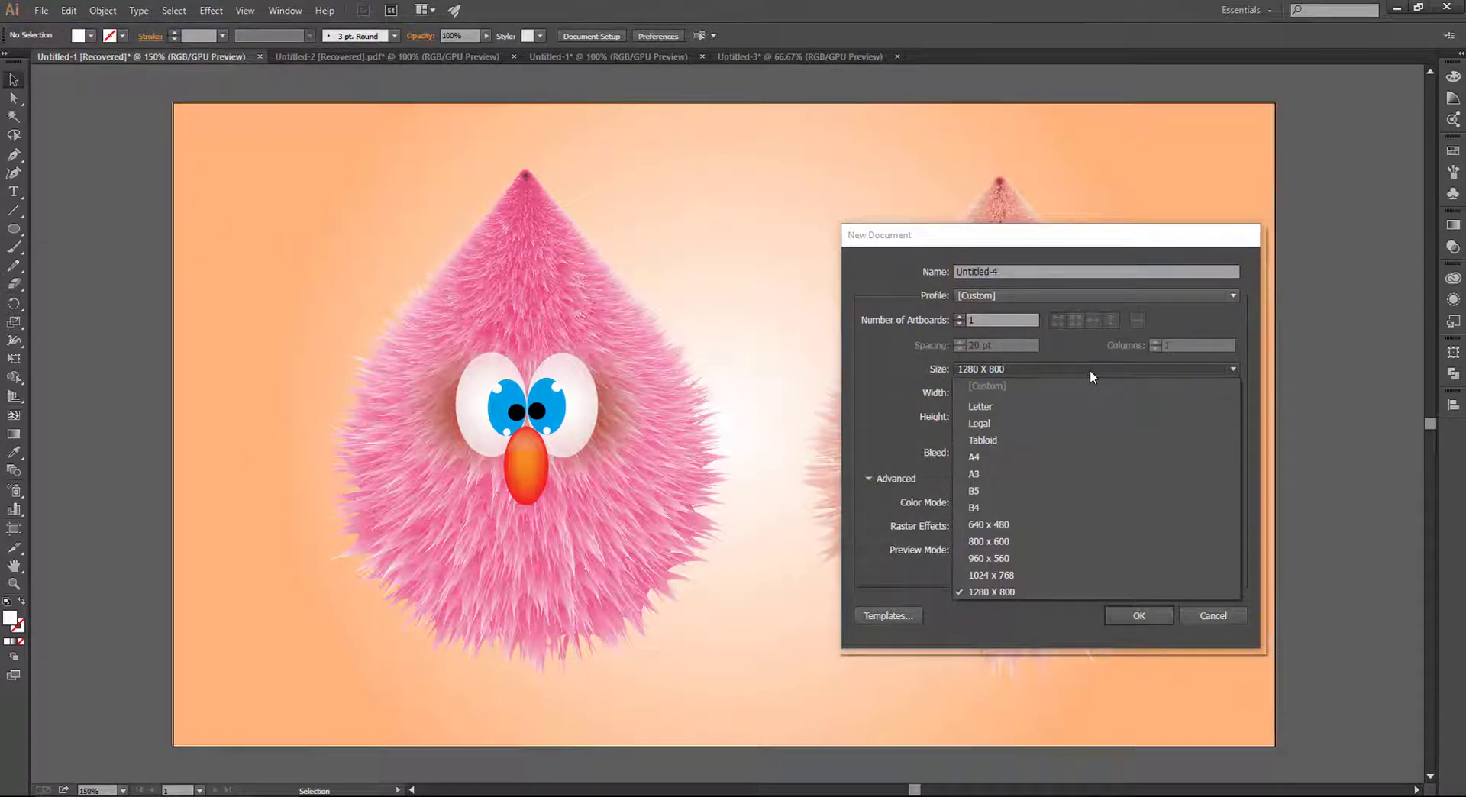
click(1088, 369)
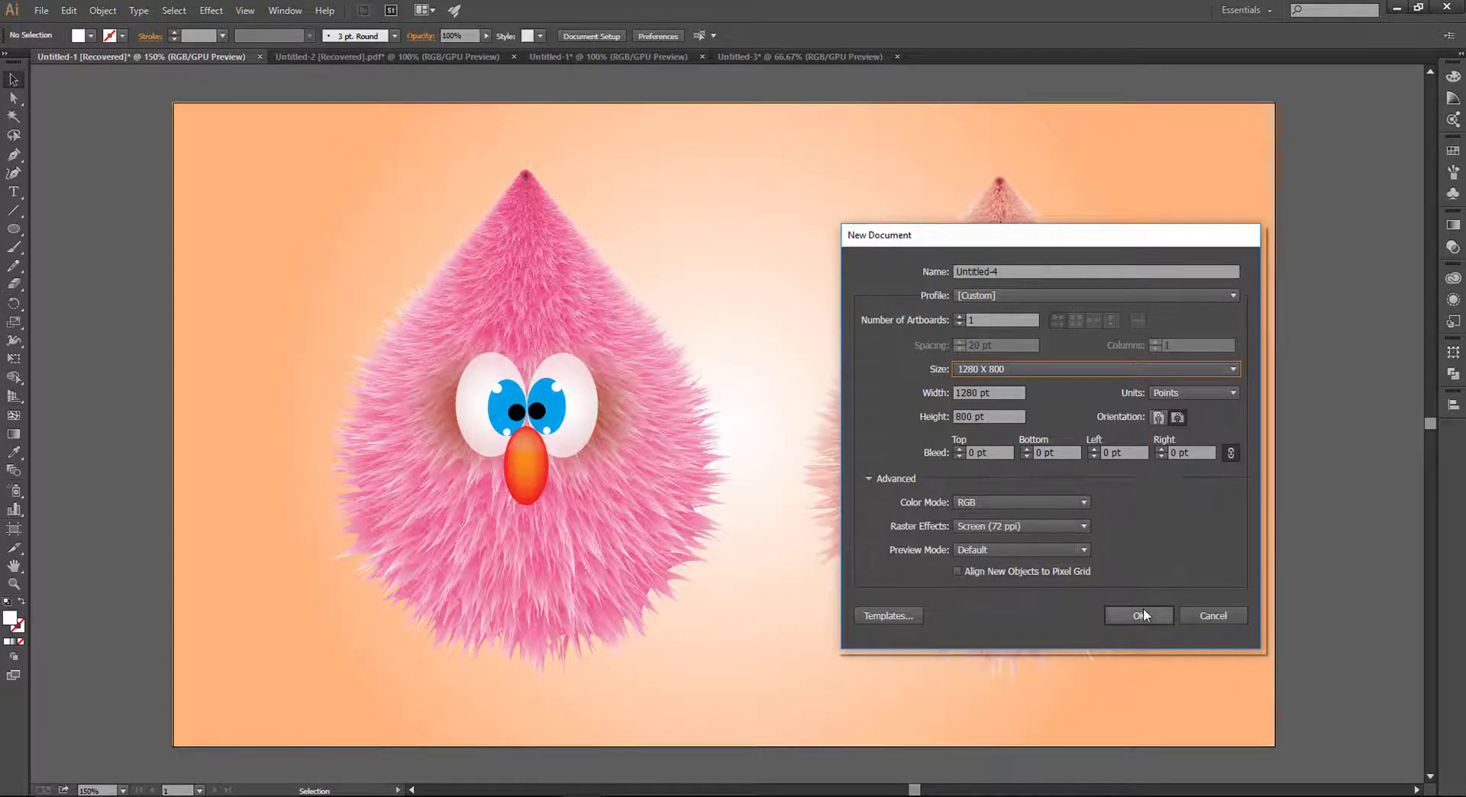
click(1144, 609)
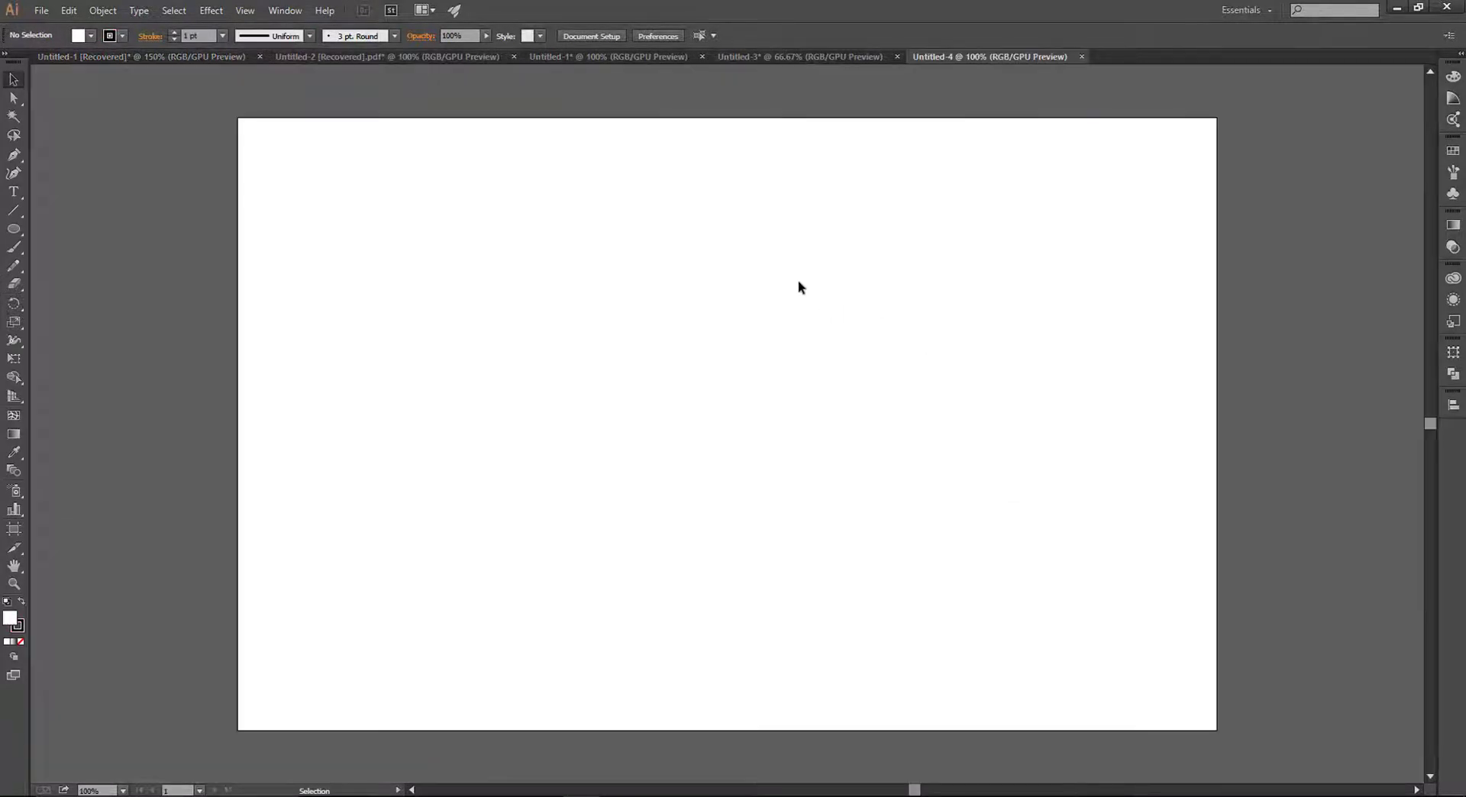
Draw a circle left of the artboard and give it a radial gradient fill.
drag(15, 230, 116, 266)
drag(174, 244, 65, 137)
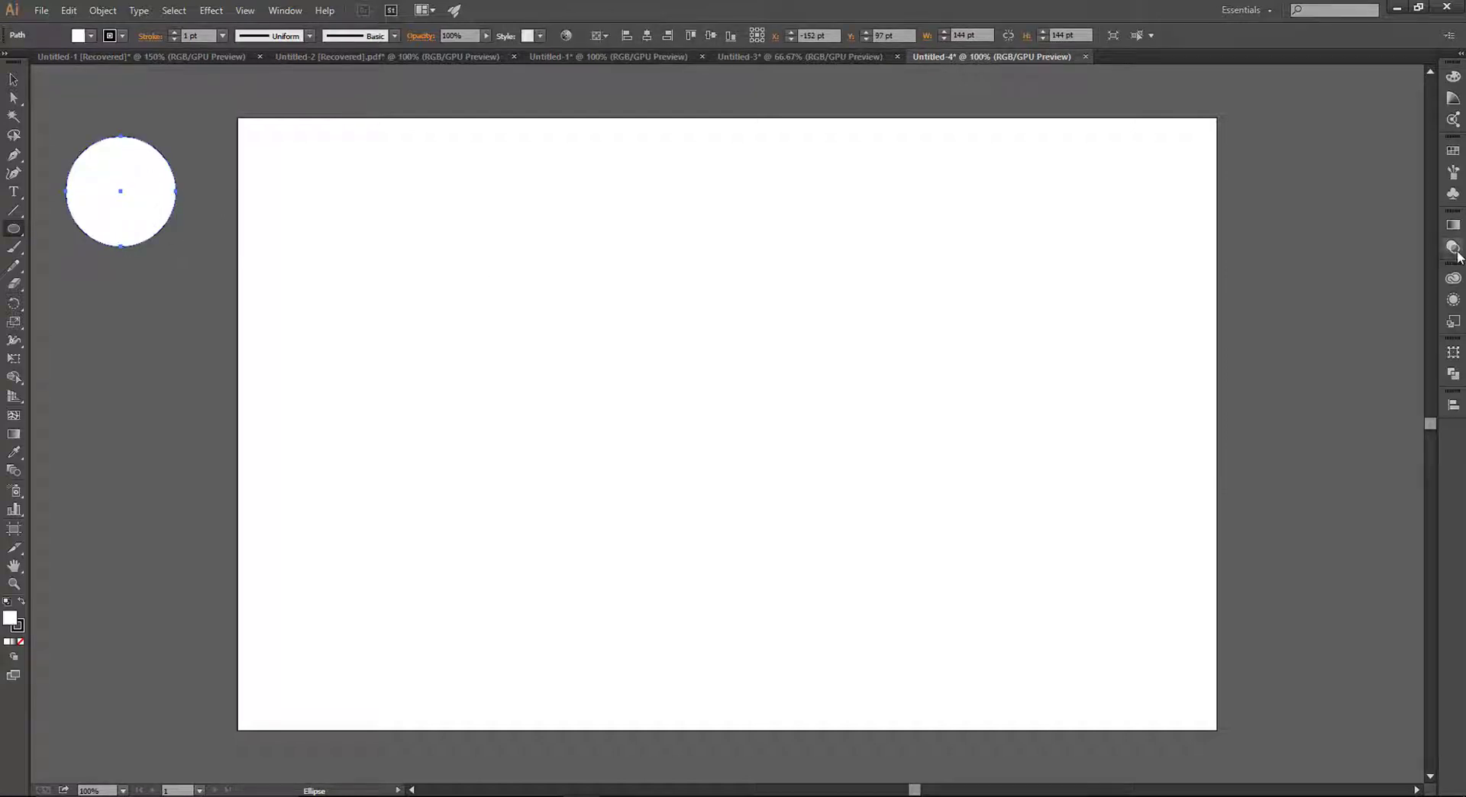
click(1453, 224)
click(1283, 244)
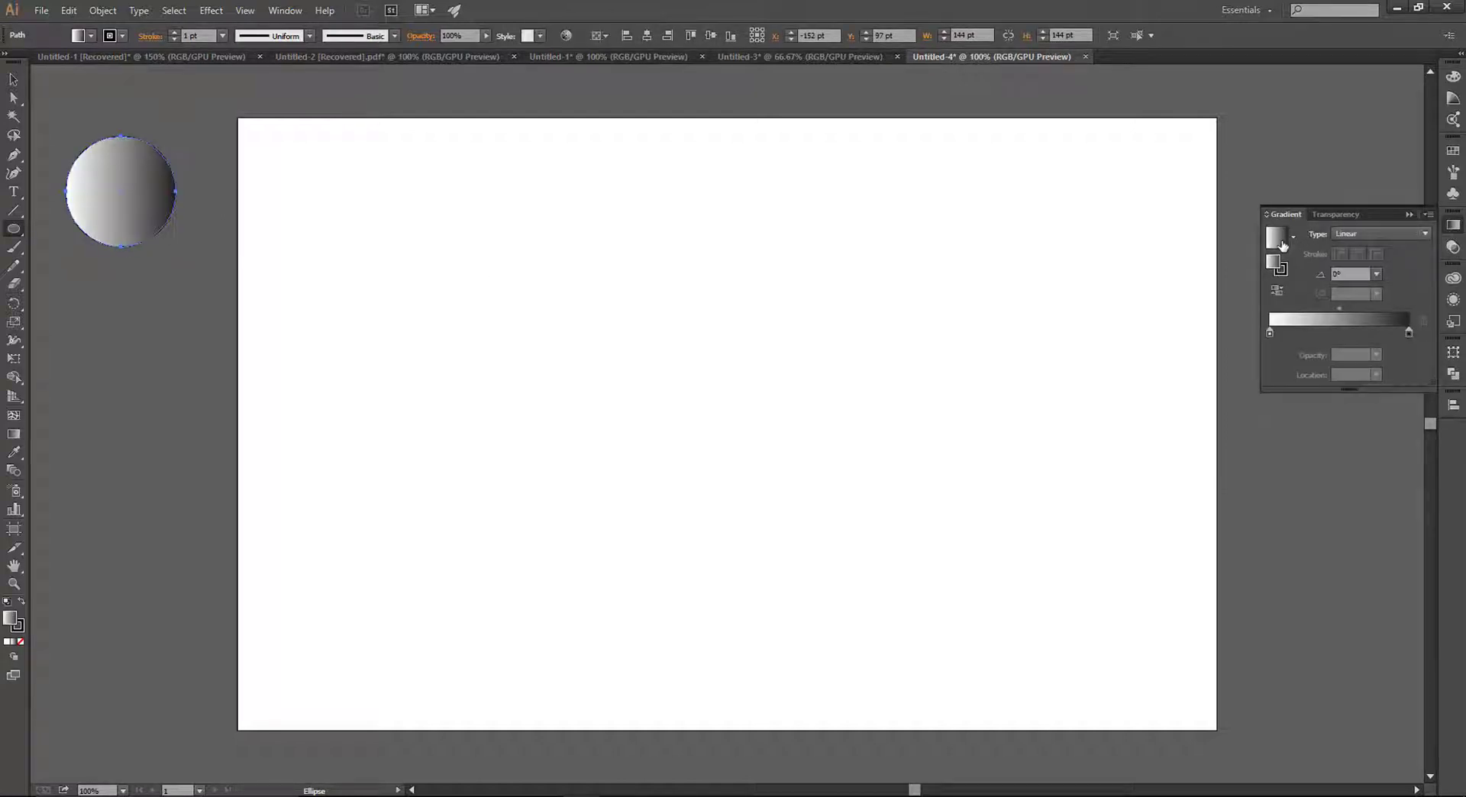
click(1365, 232)
click(1374, 268)
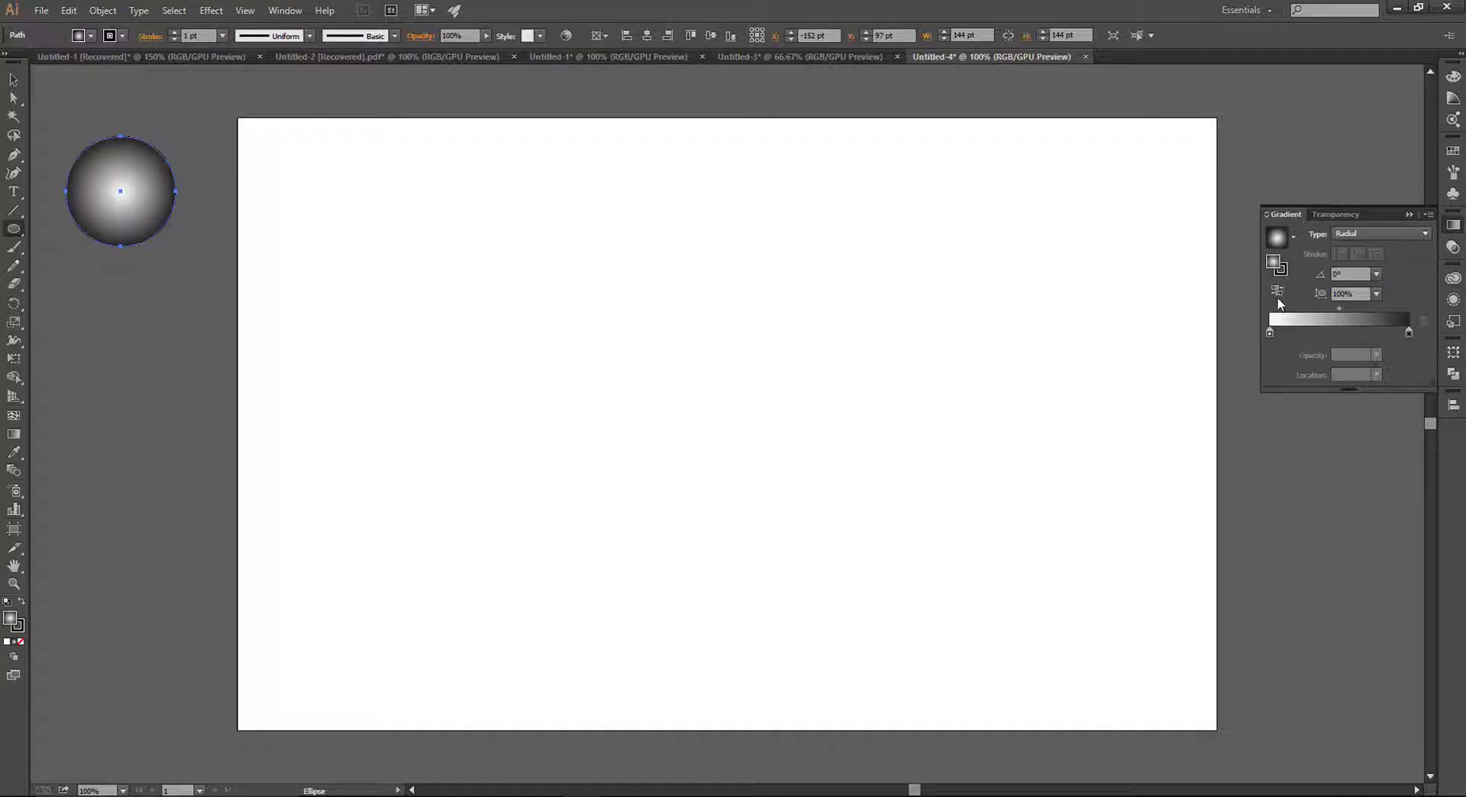
Reverse the gradient with a magenta centre, set its midpoint to 77.96%, and reposition the circle.
click(1278, 291)
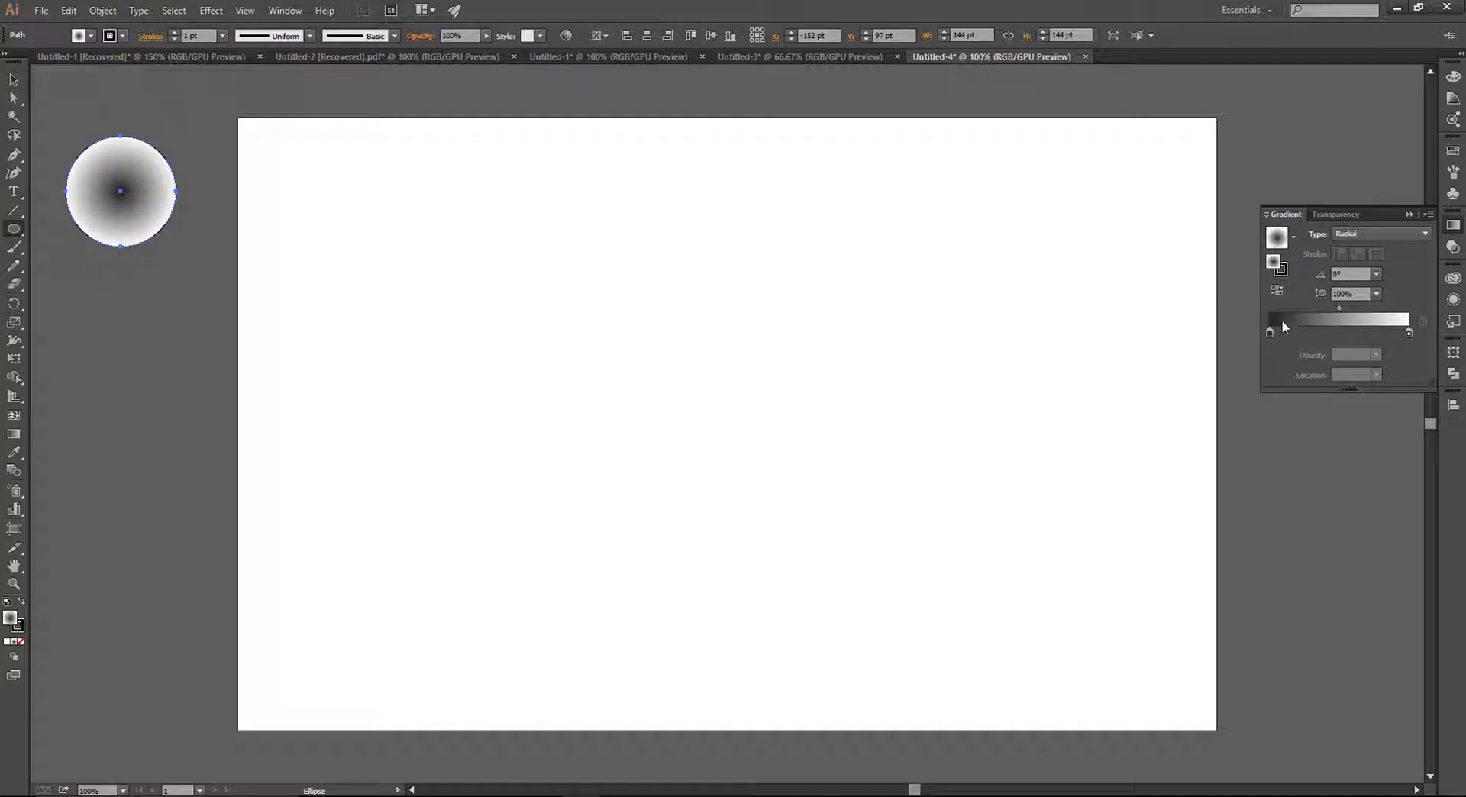
double_click(1271, 333)
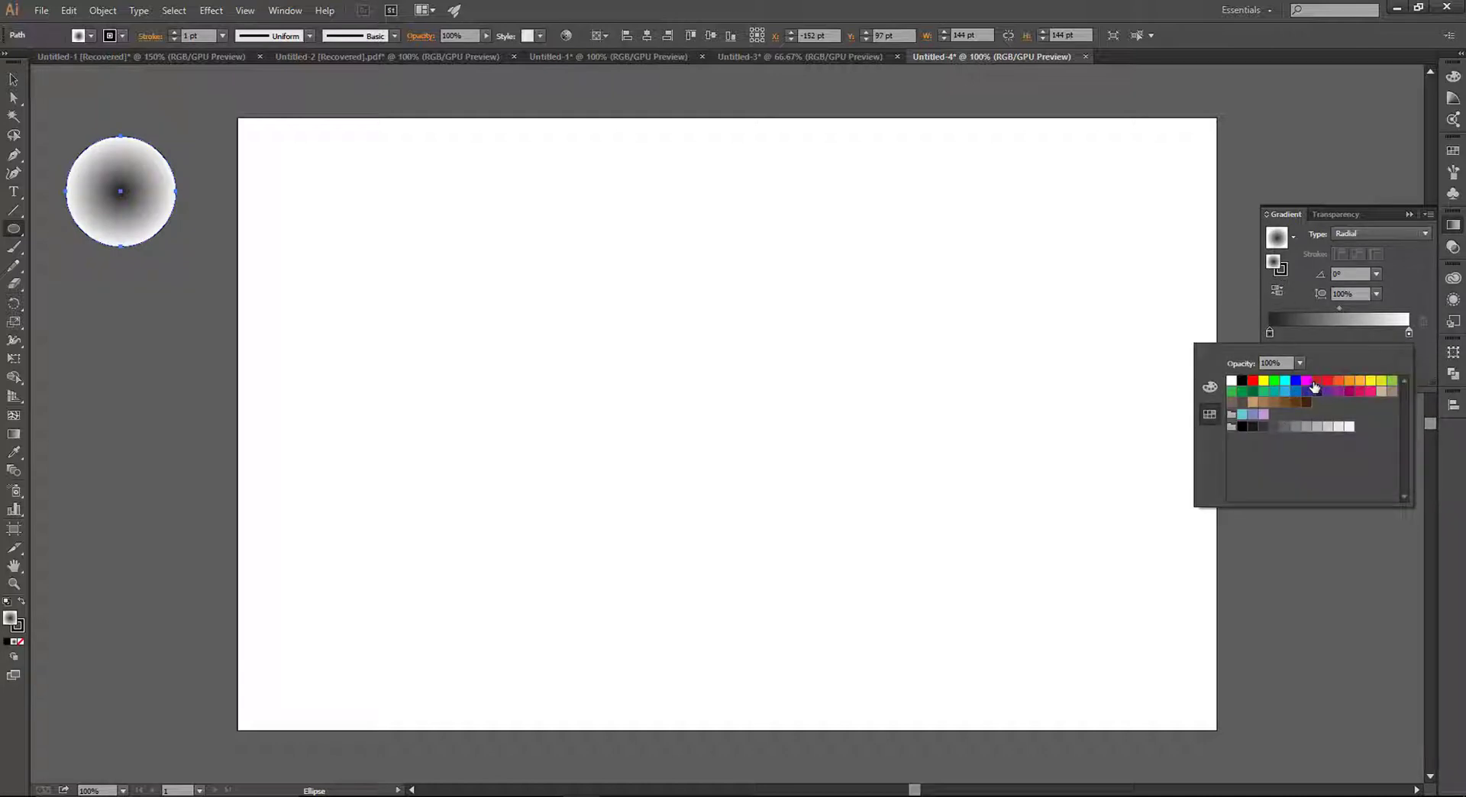
click(1307, 381)
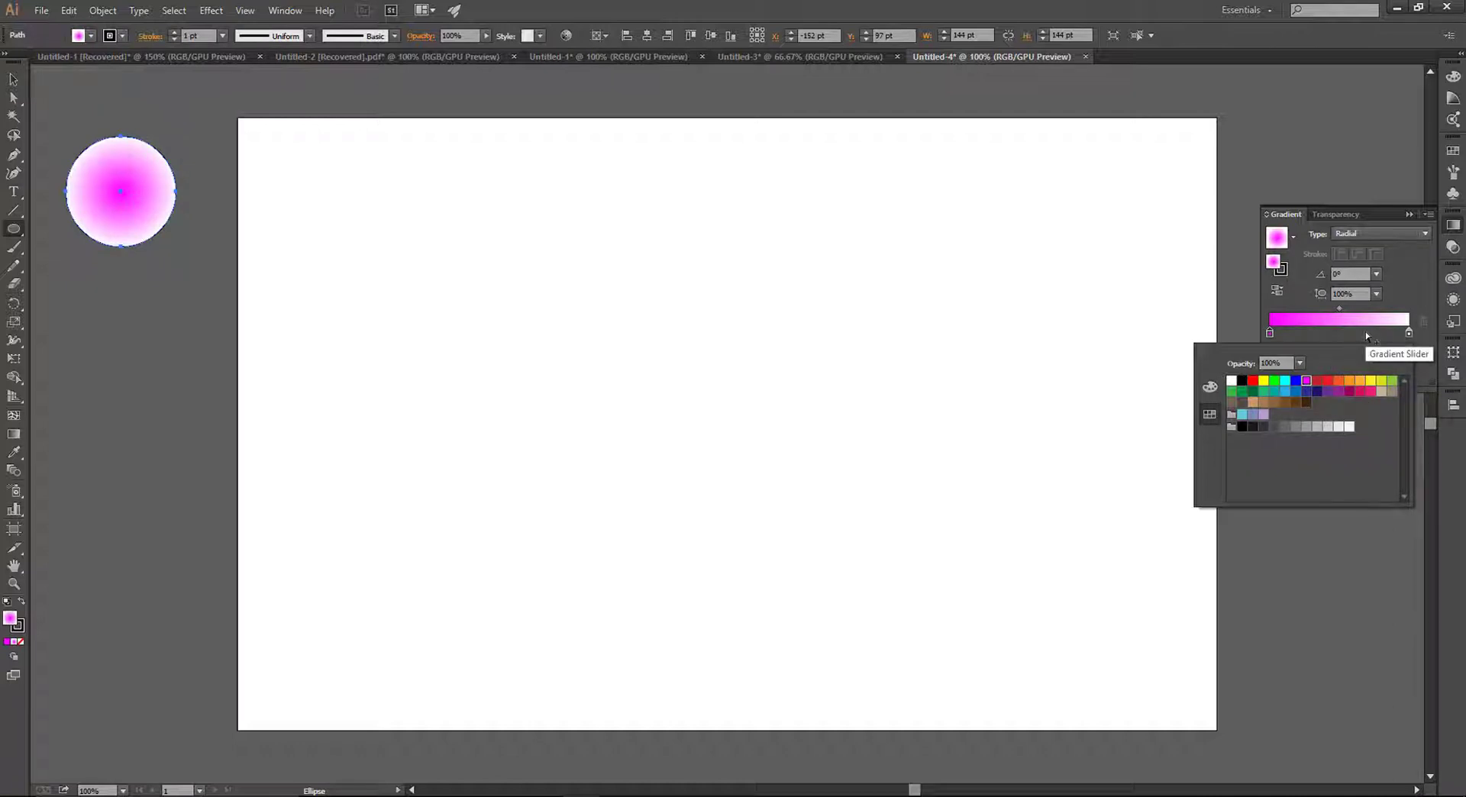
click(1341, 310)
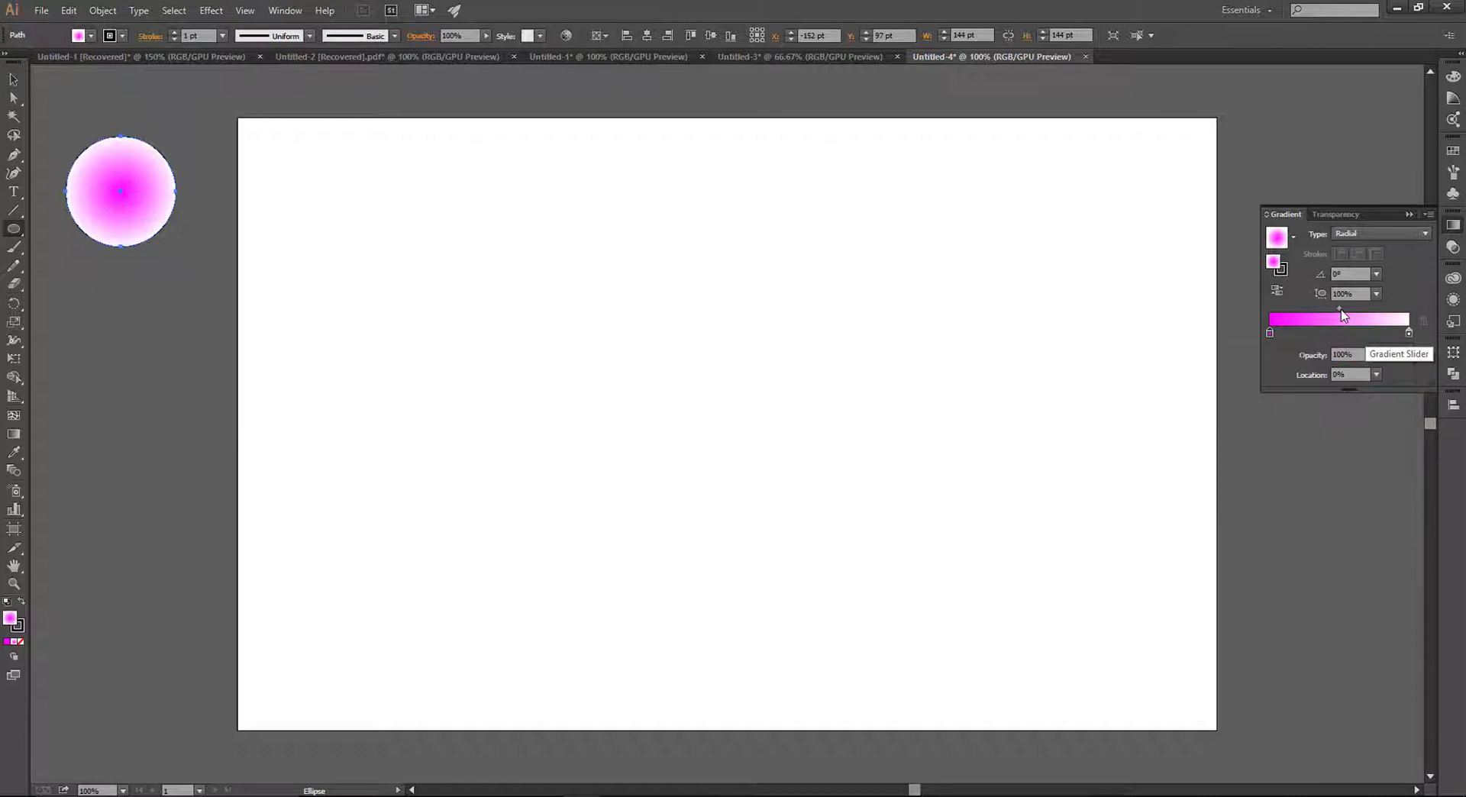
drag(1339, 309, 1384, 309)
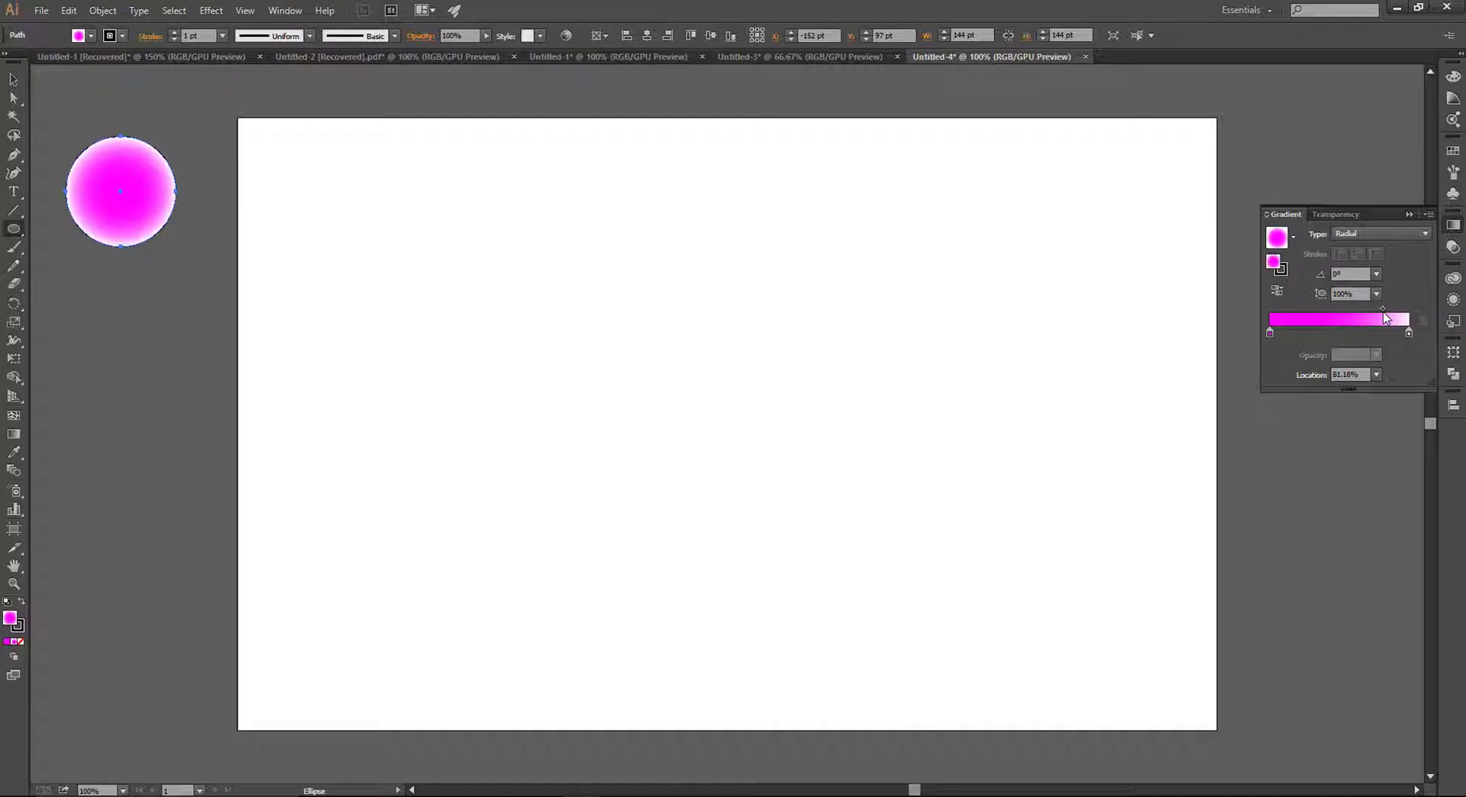
drag(1384, 311, 1378, 310)
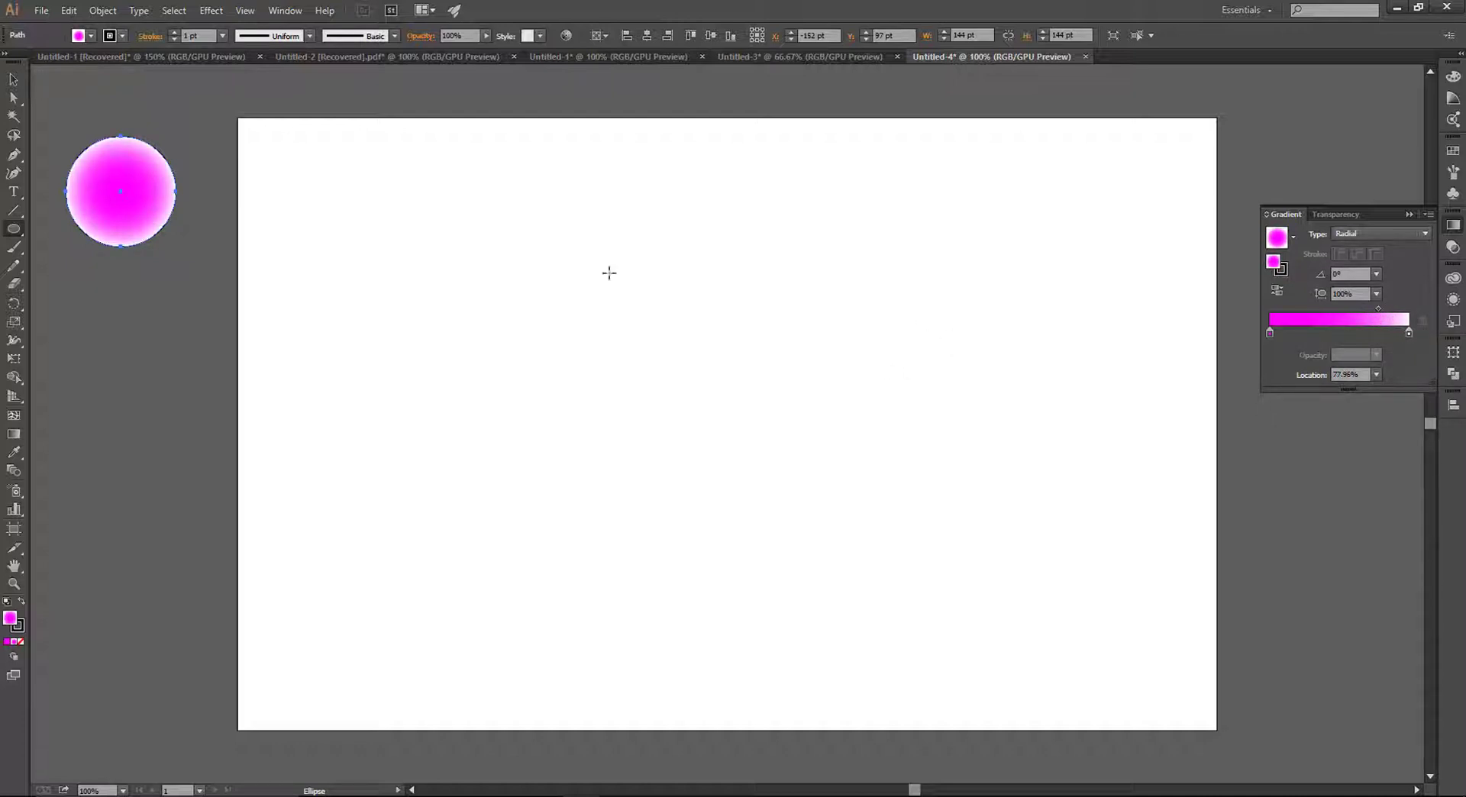
click(13, 79)
drag(149, 221, 191, 237)
Create a 35-point star on the artboard with the Star tool.
click(158, 336)
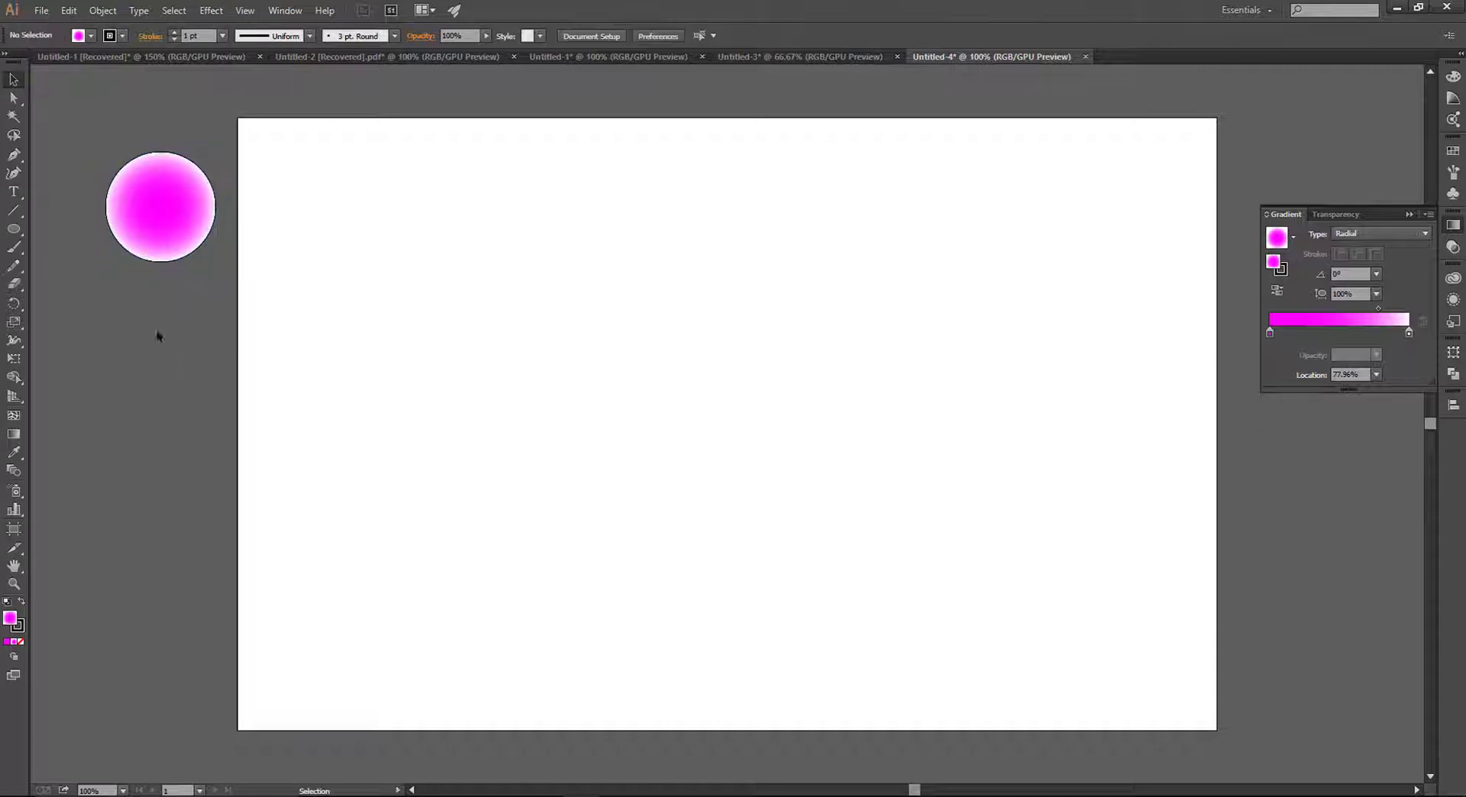
click(14, 229)
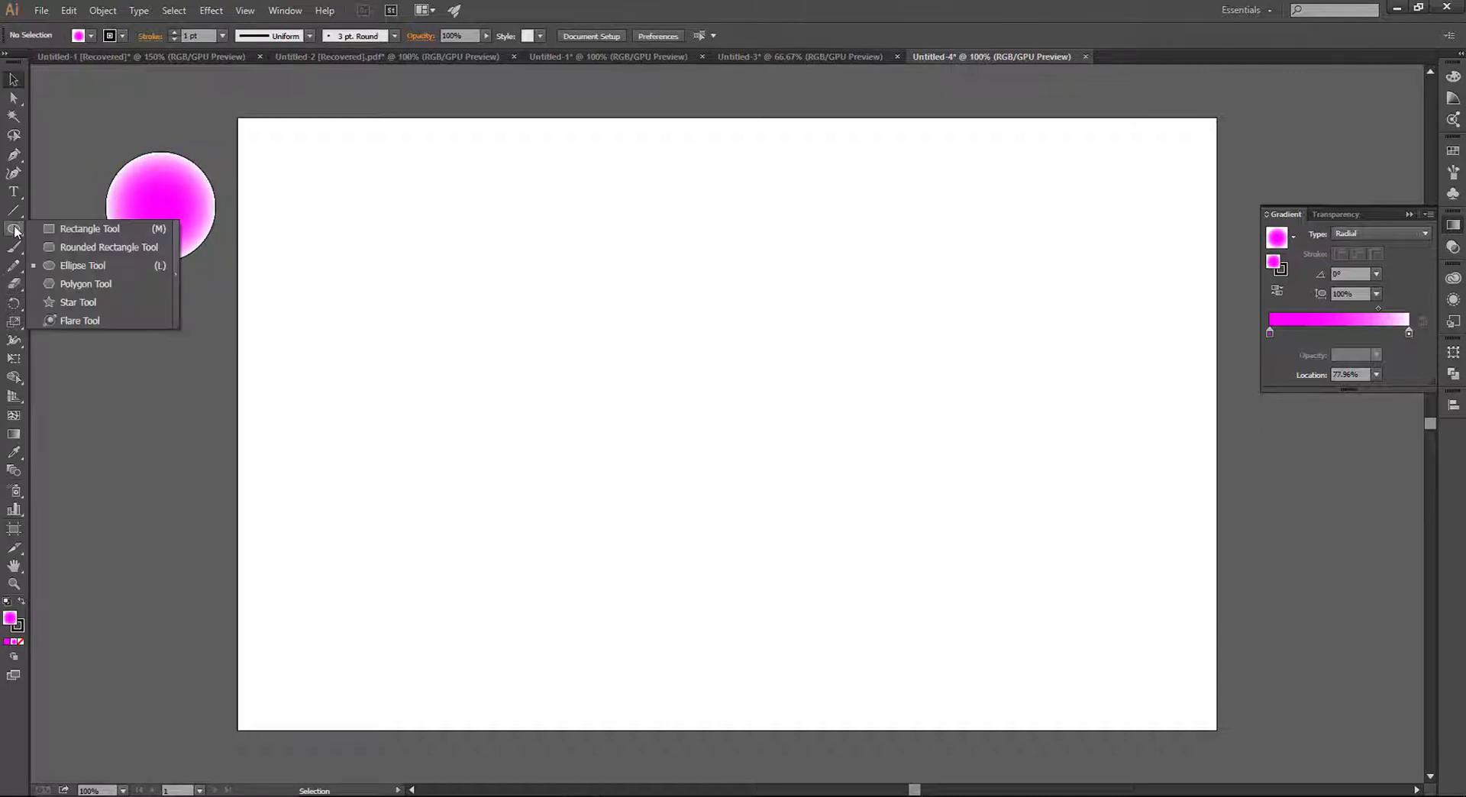
click(117, 301)
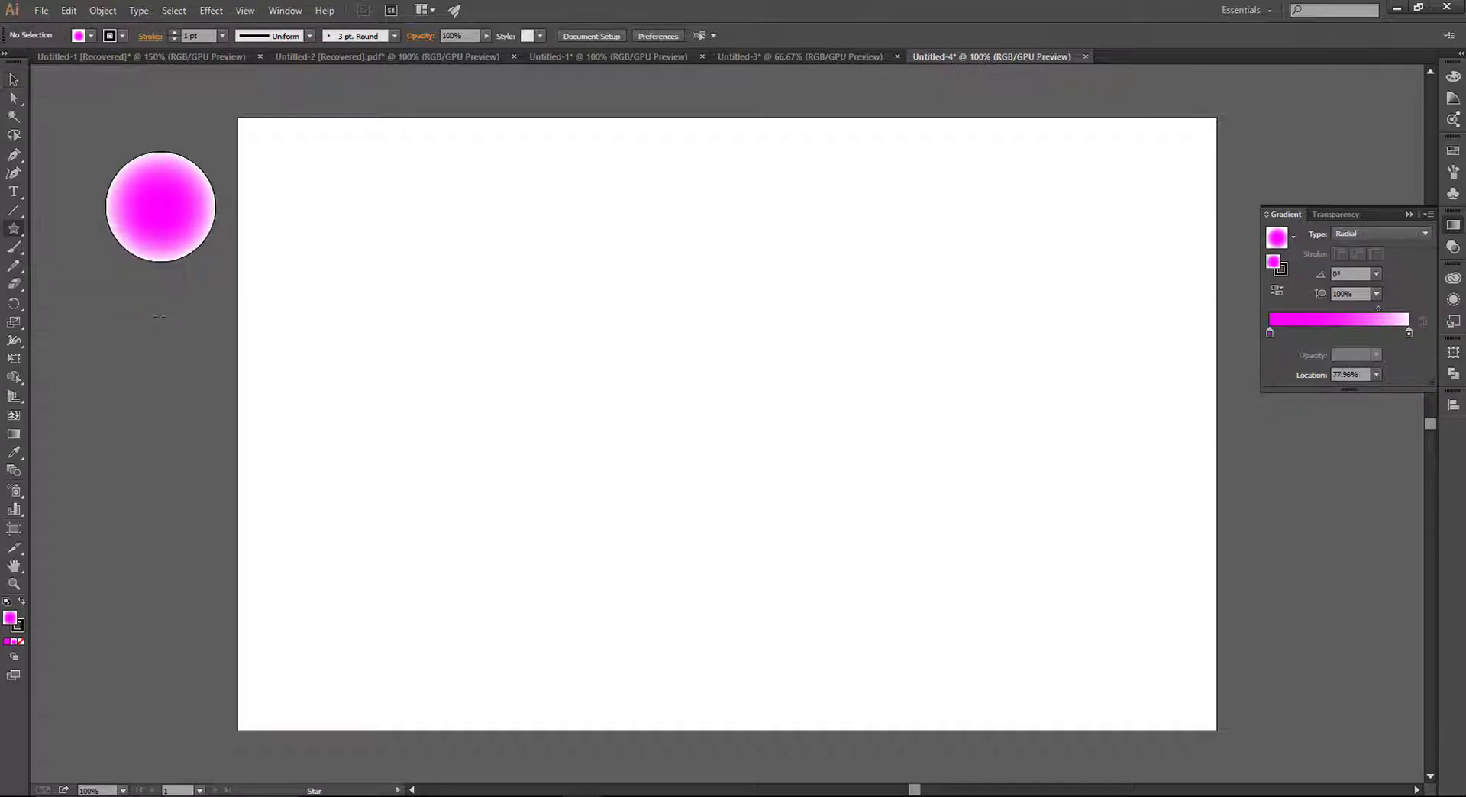
click(577, 374)
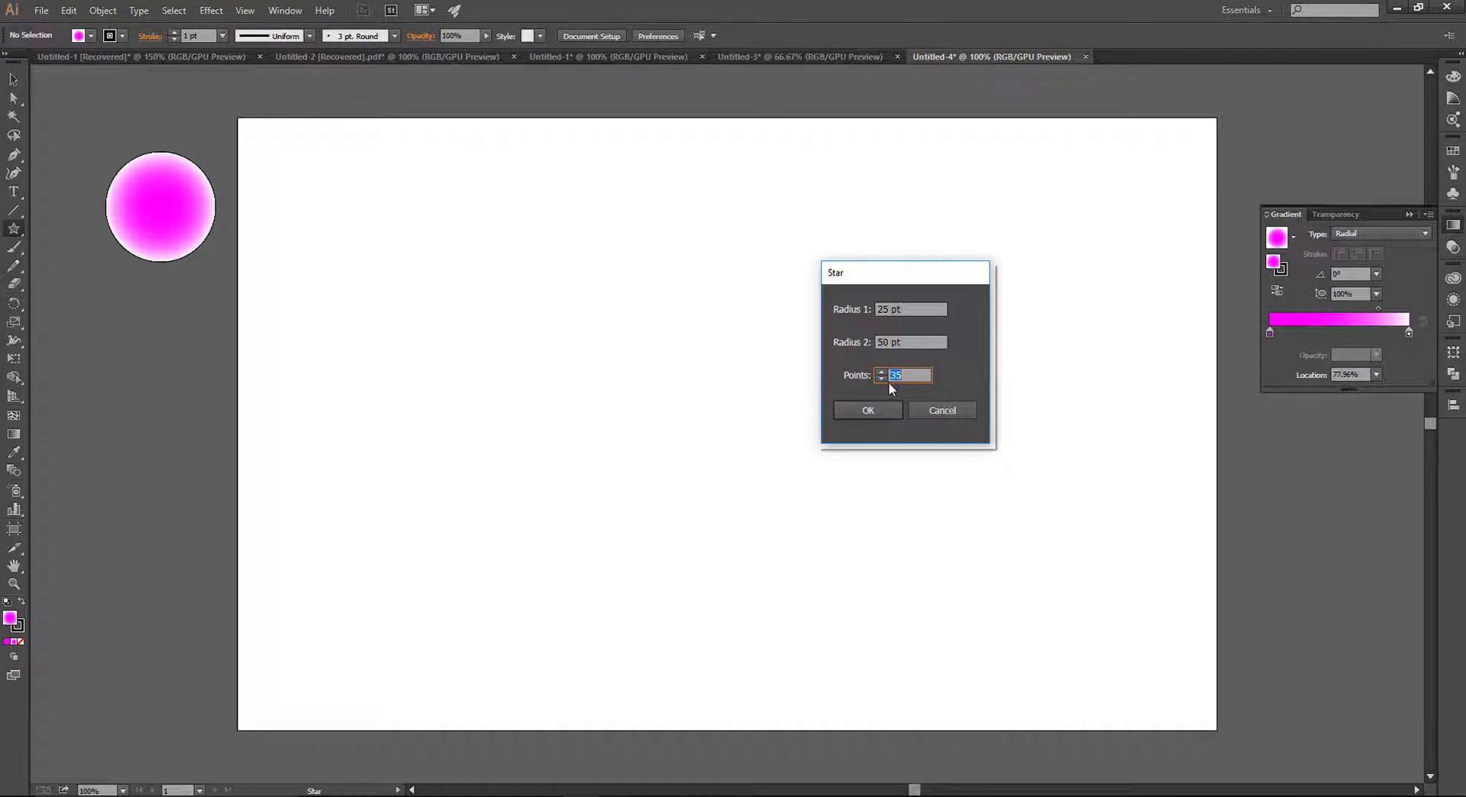
click(873, 409)
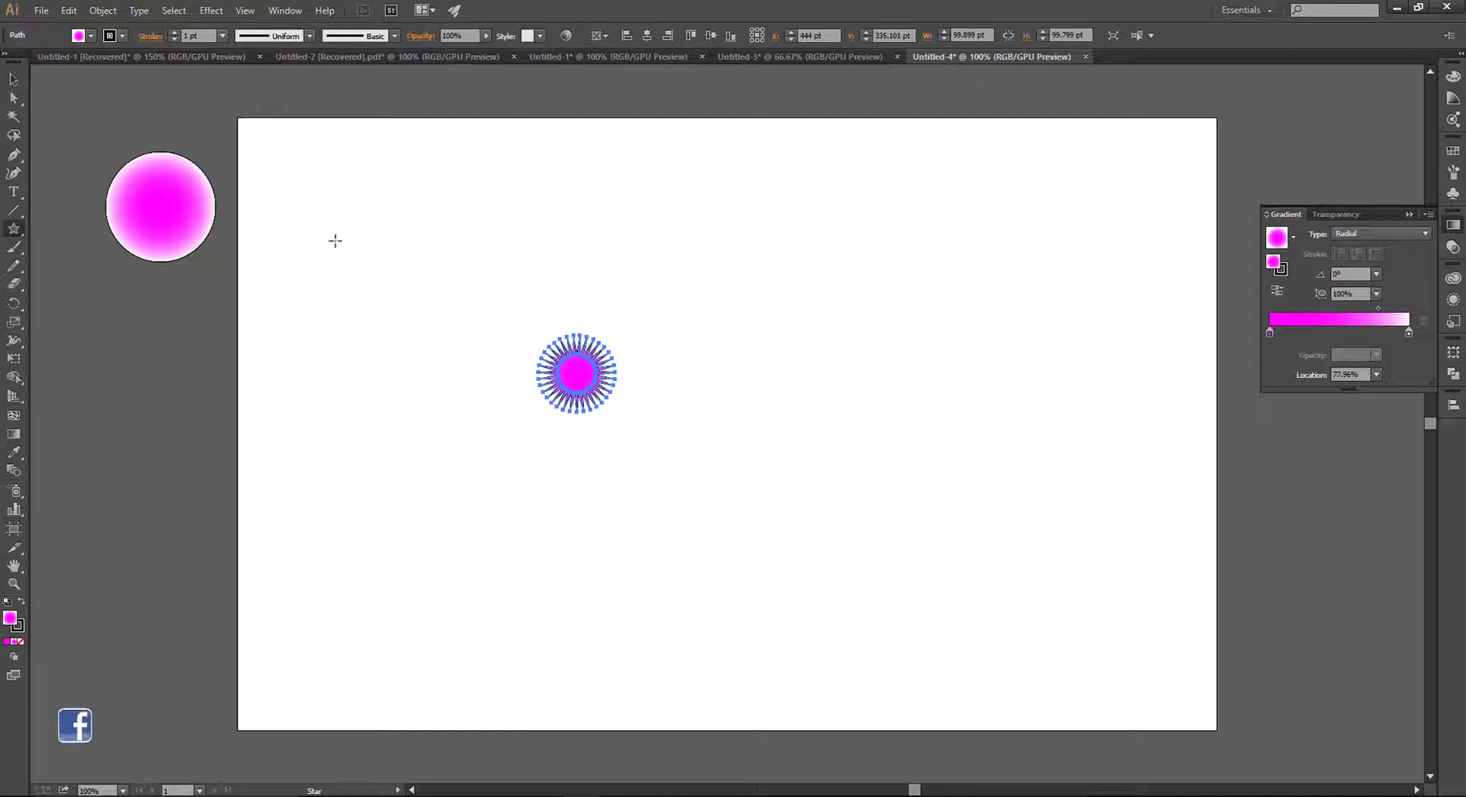
Select the star and scale it up into a large starburst.
click(14, 78)
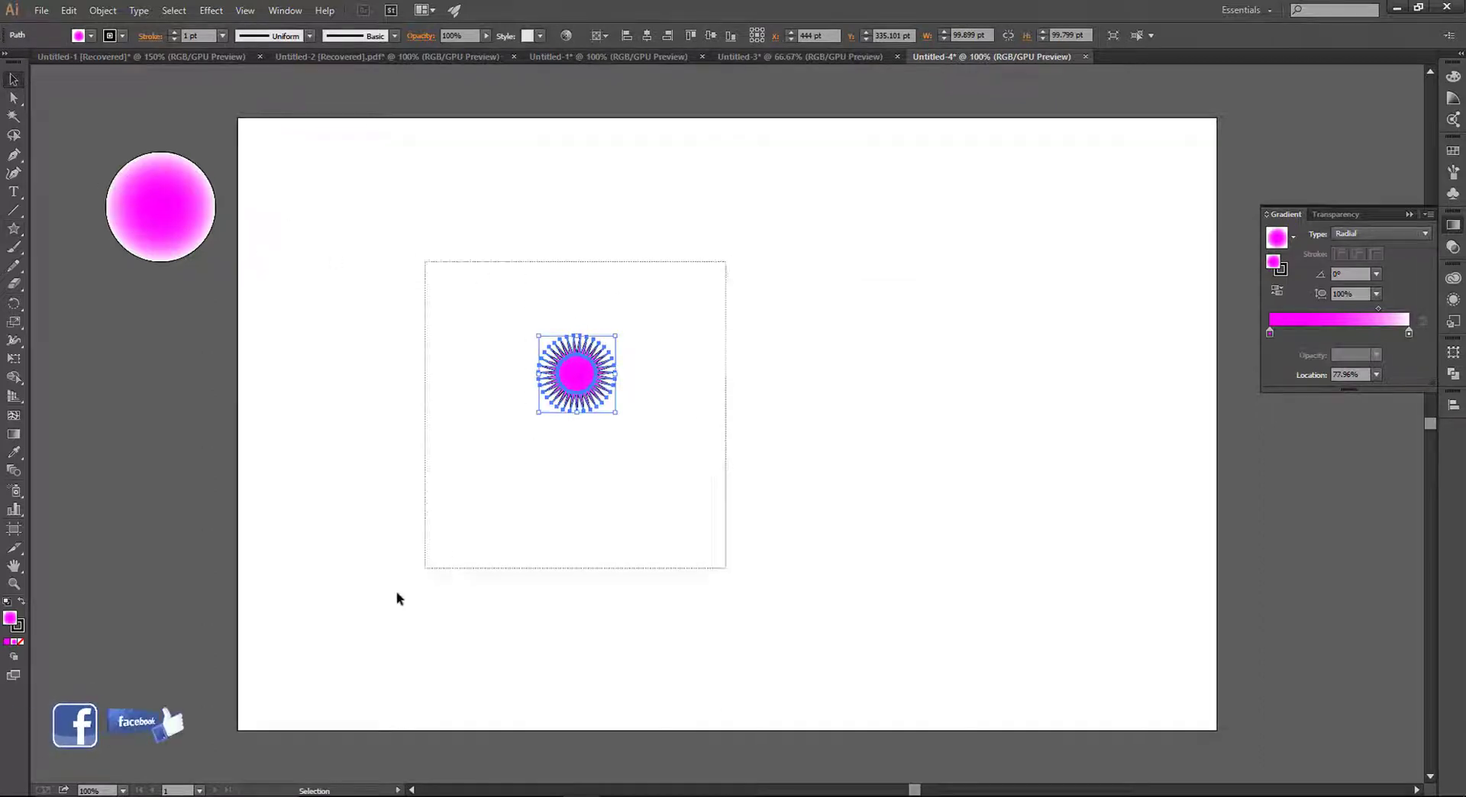
drag(727, 261, 424, 570)
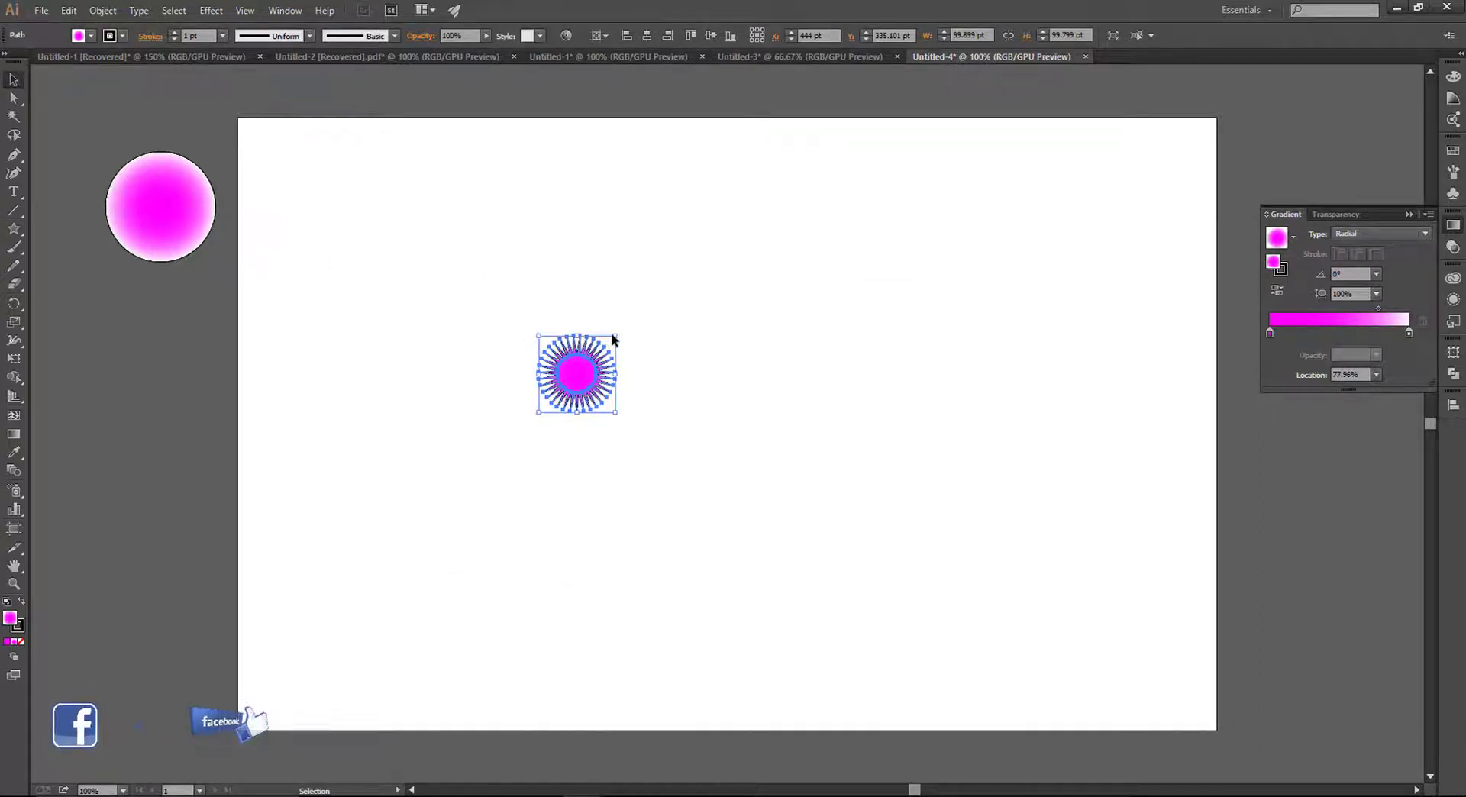
drag(611, 336, 867, 180)
click(781, 398)
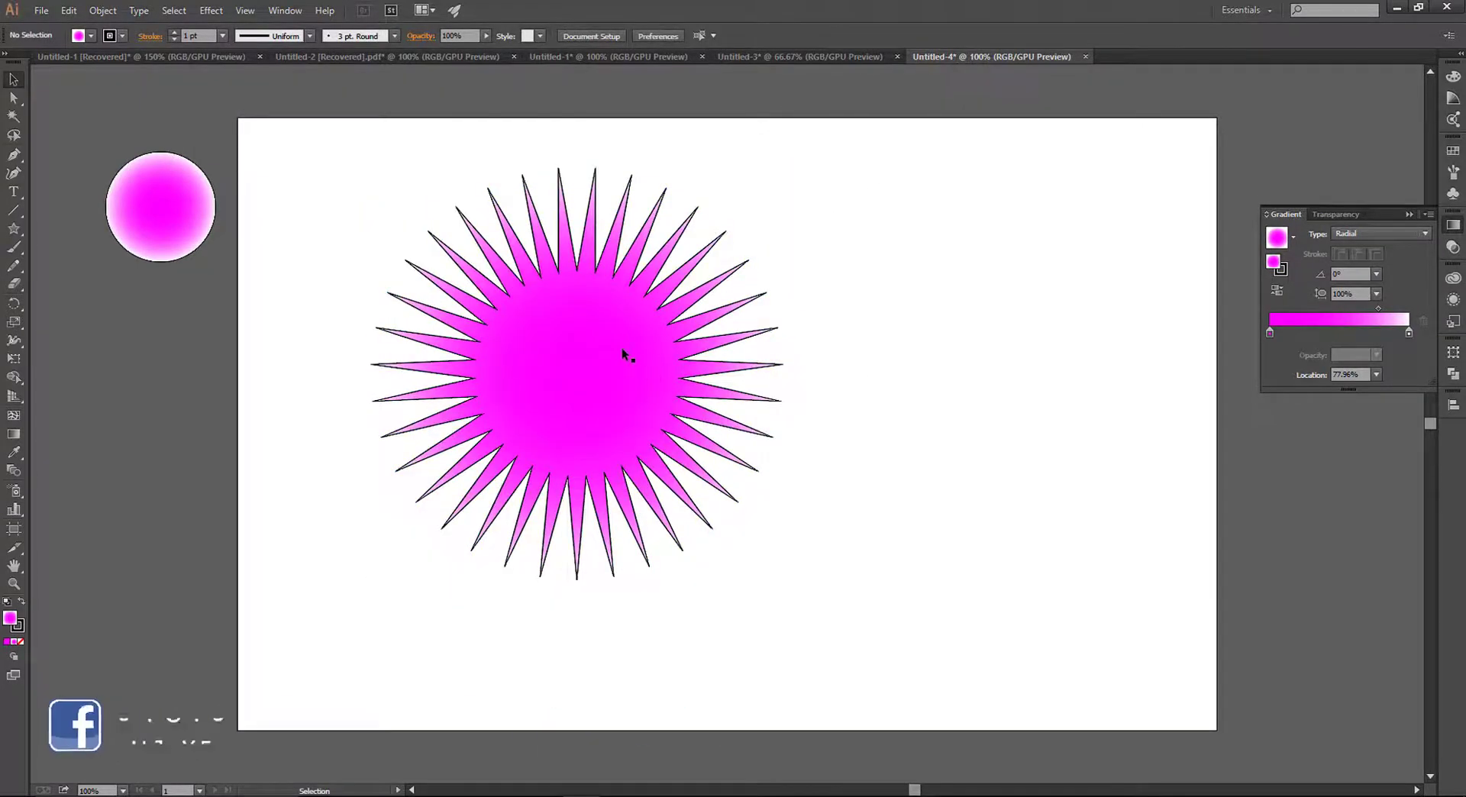
Nudge the starburst down and right and set its stroke to None.
drag(622, 347, 641, 384)
click(123, 36)
click(9, 61)
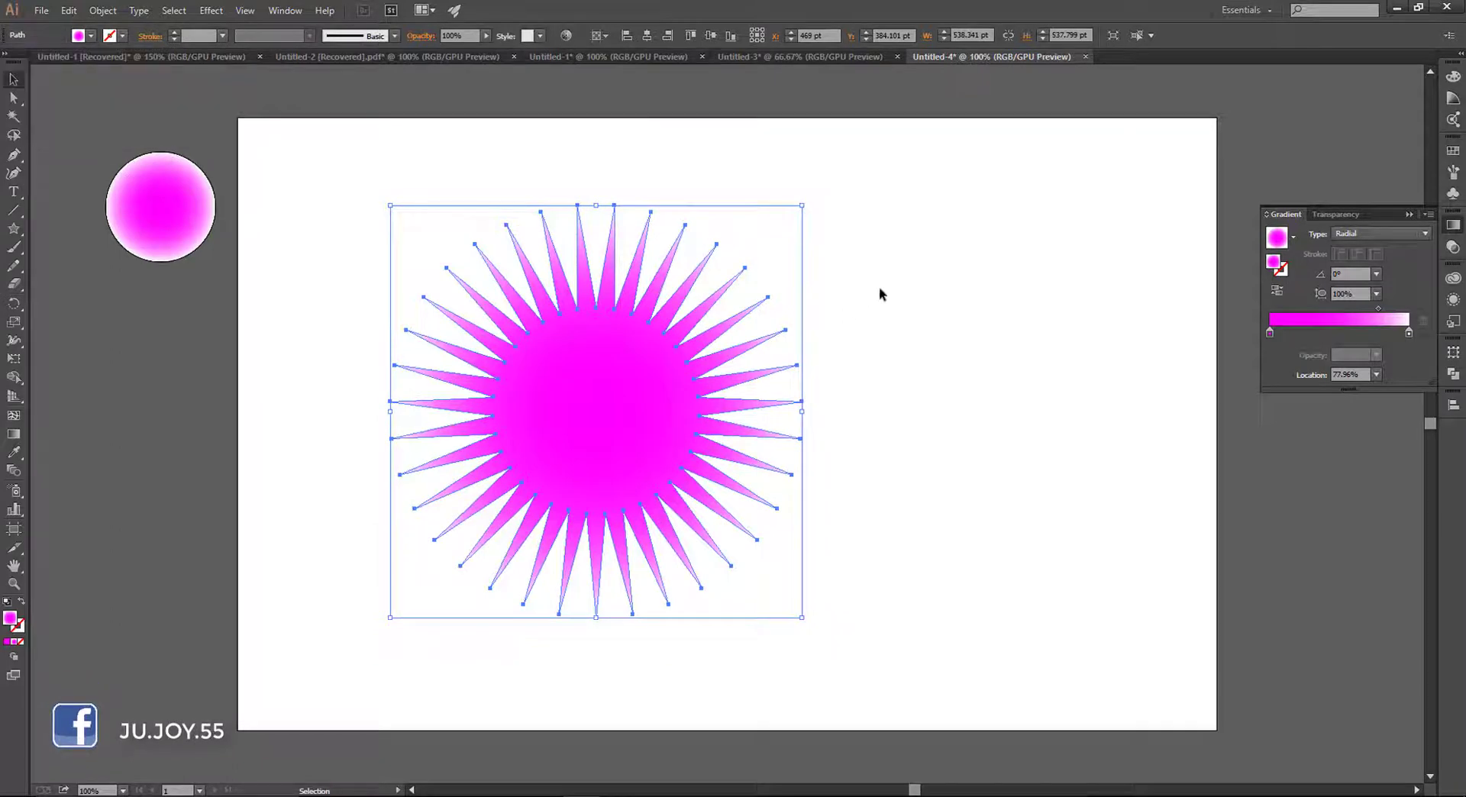
click(710, 344)
click(524, 448)
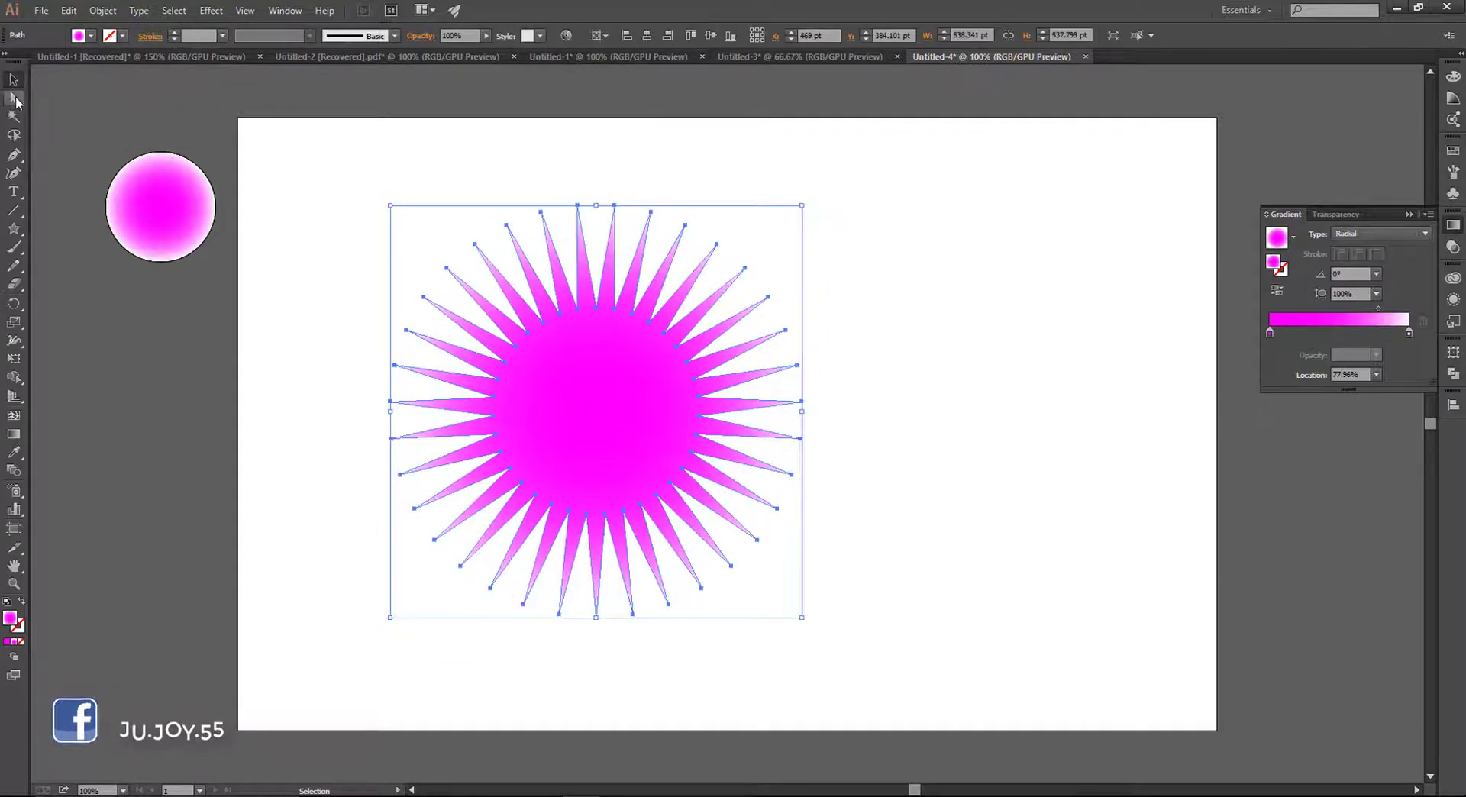
Drag a live corner widget to round the spike tips, then reselect the starburst.
click(16, 99)
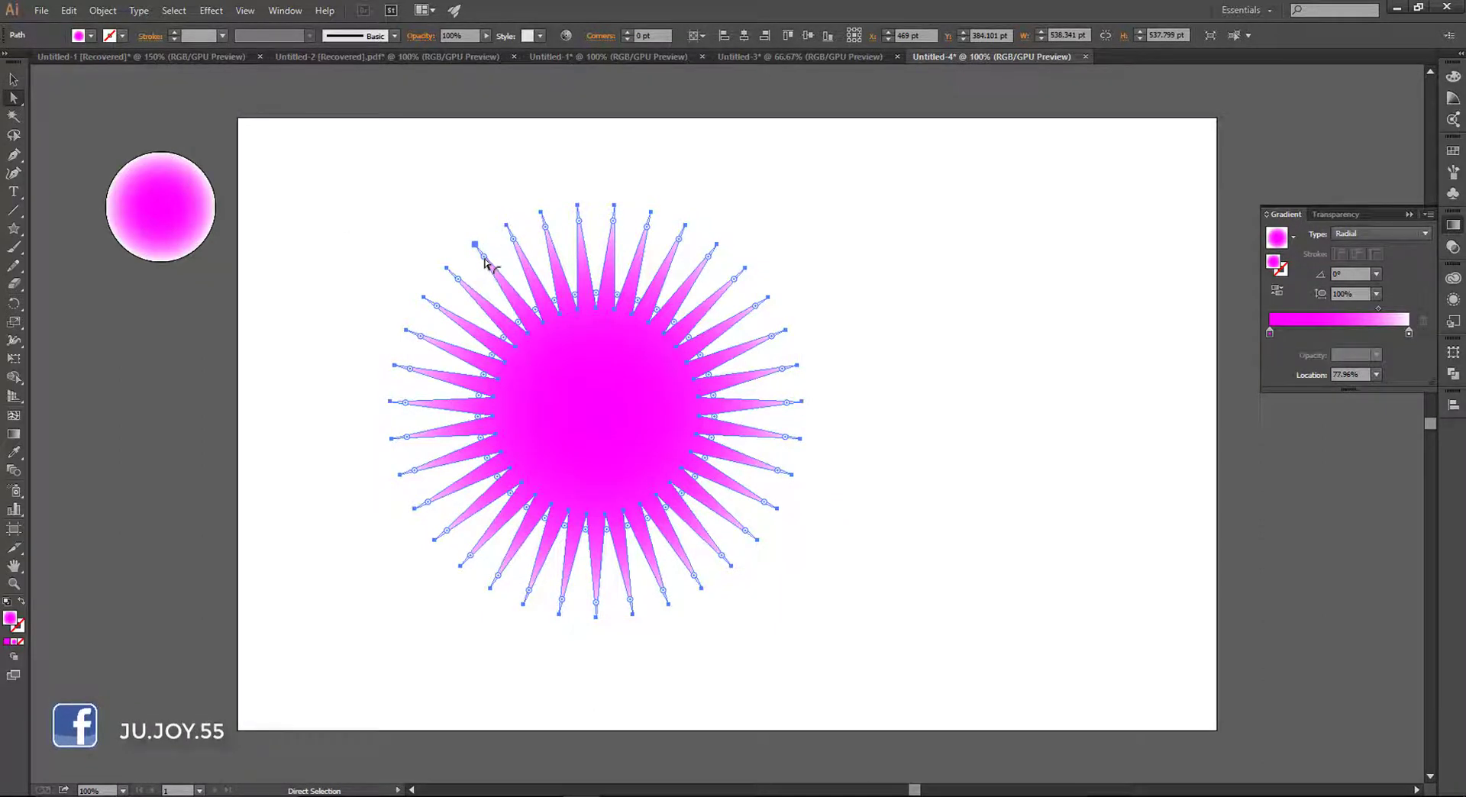
drag(485, 260, 497, 276)
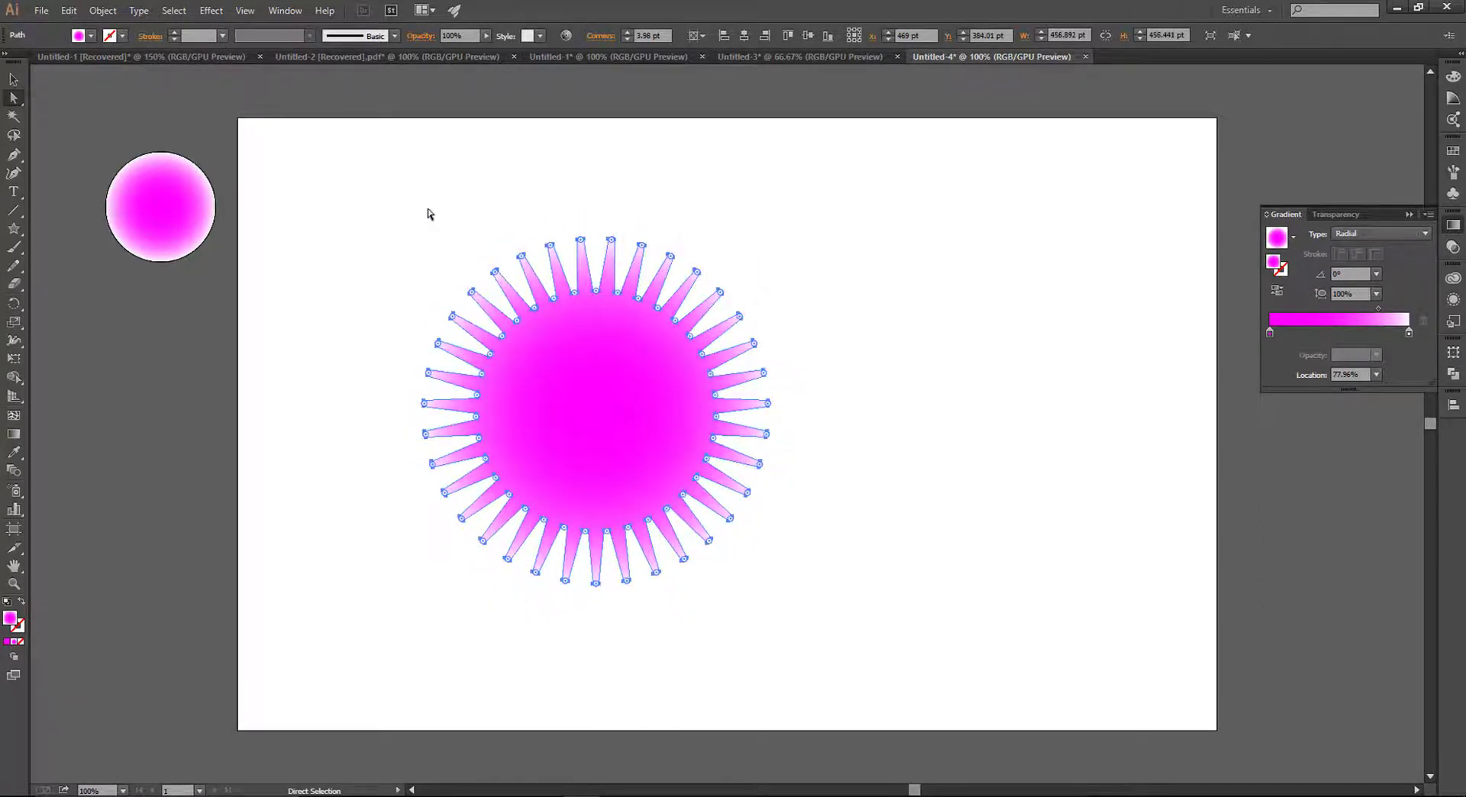
key(v)
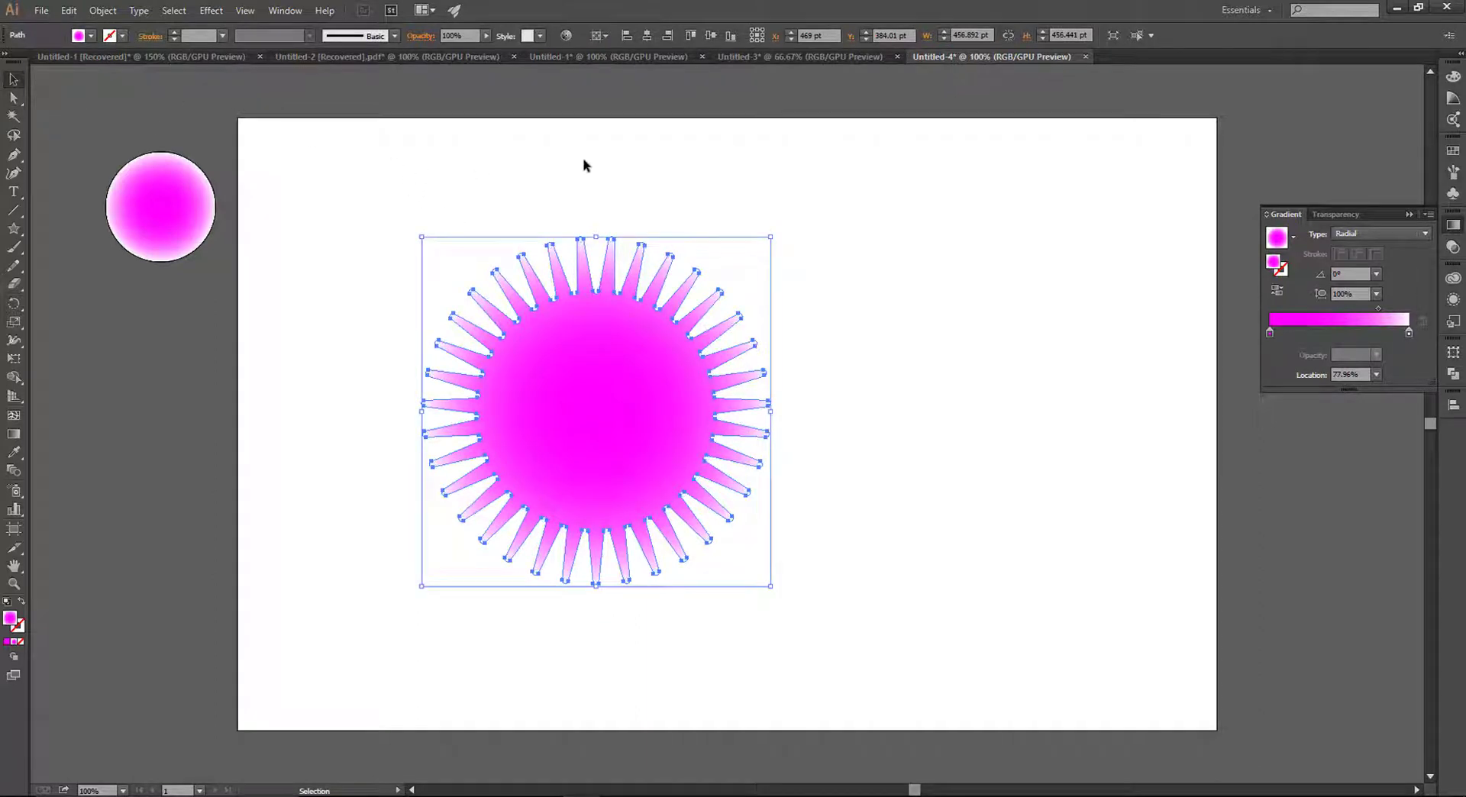
click(885, 202)
drag(834, 225, 506, 472)
Paste a copy of the starburst in front, shrink it around the centre, and select both.
click(68, 10)
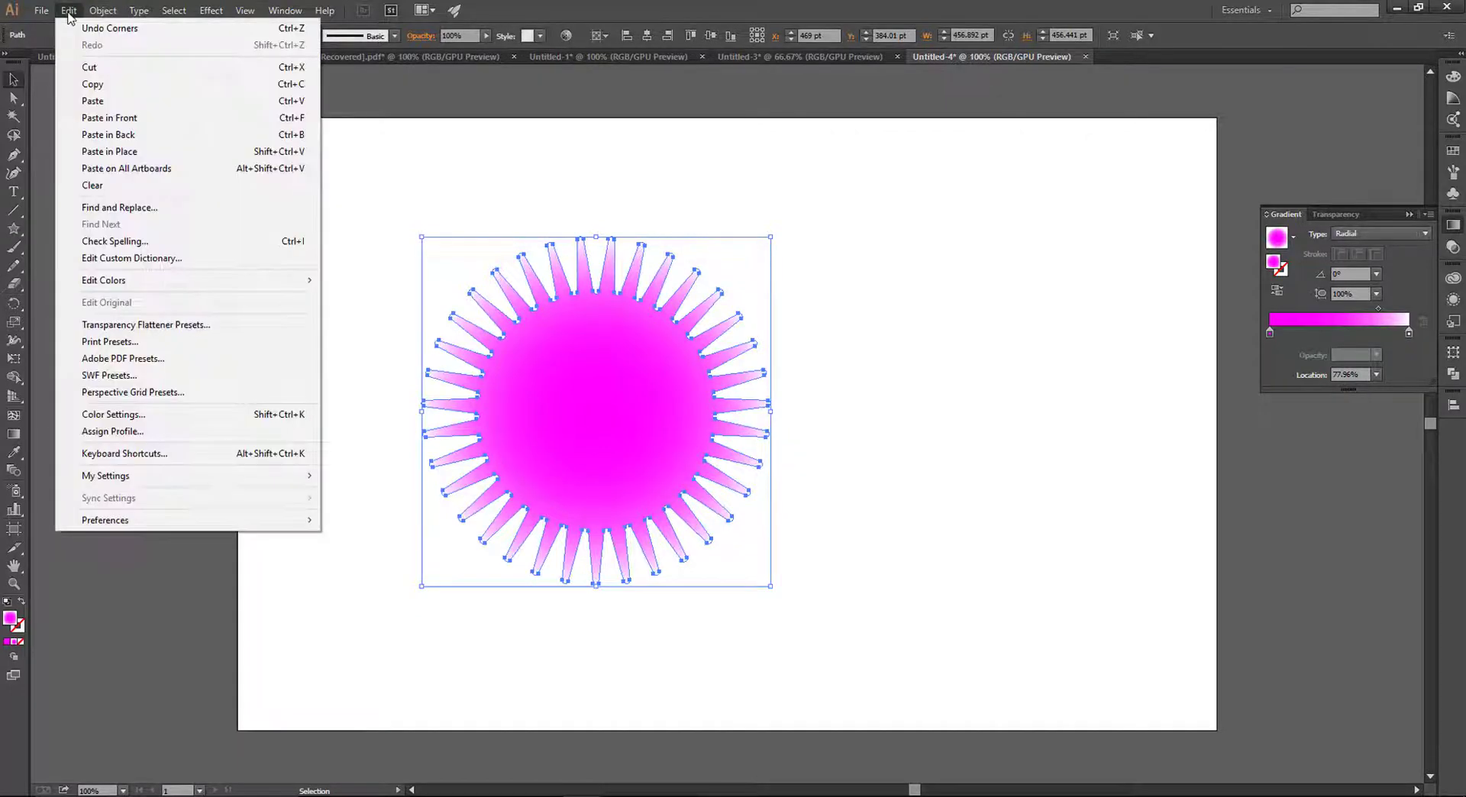
click(96, 84)
click(73, 12)
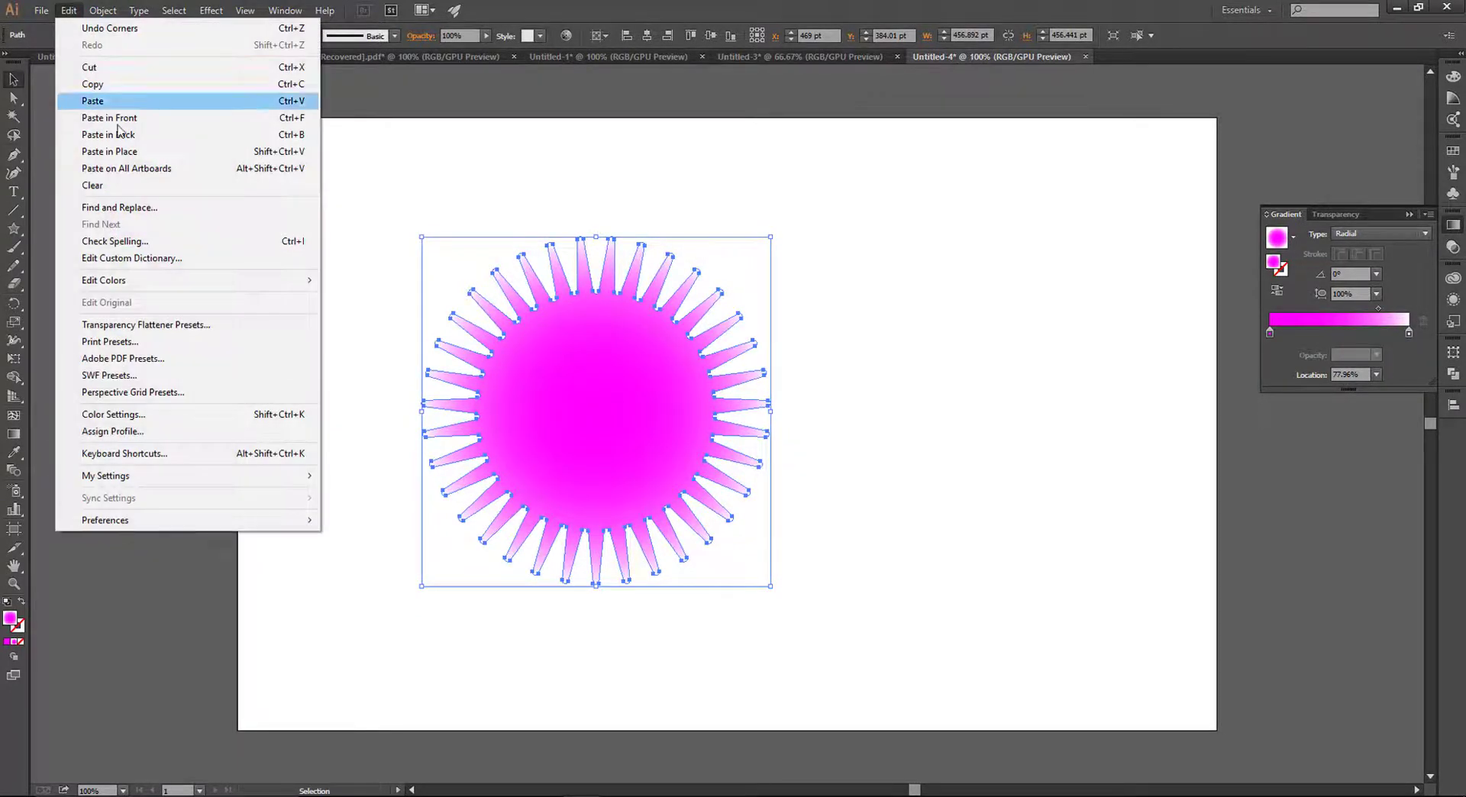
click(145, 119)
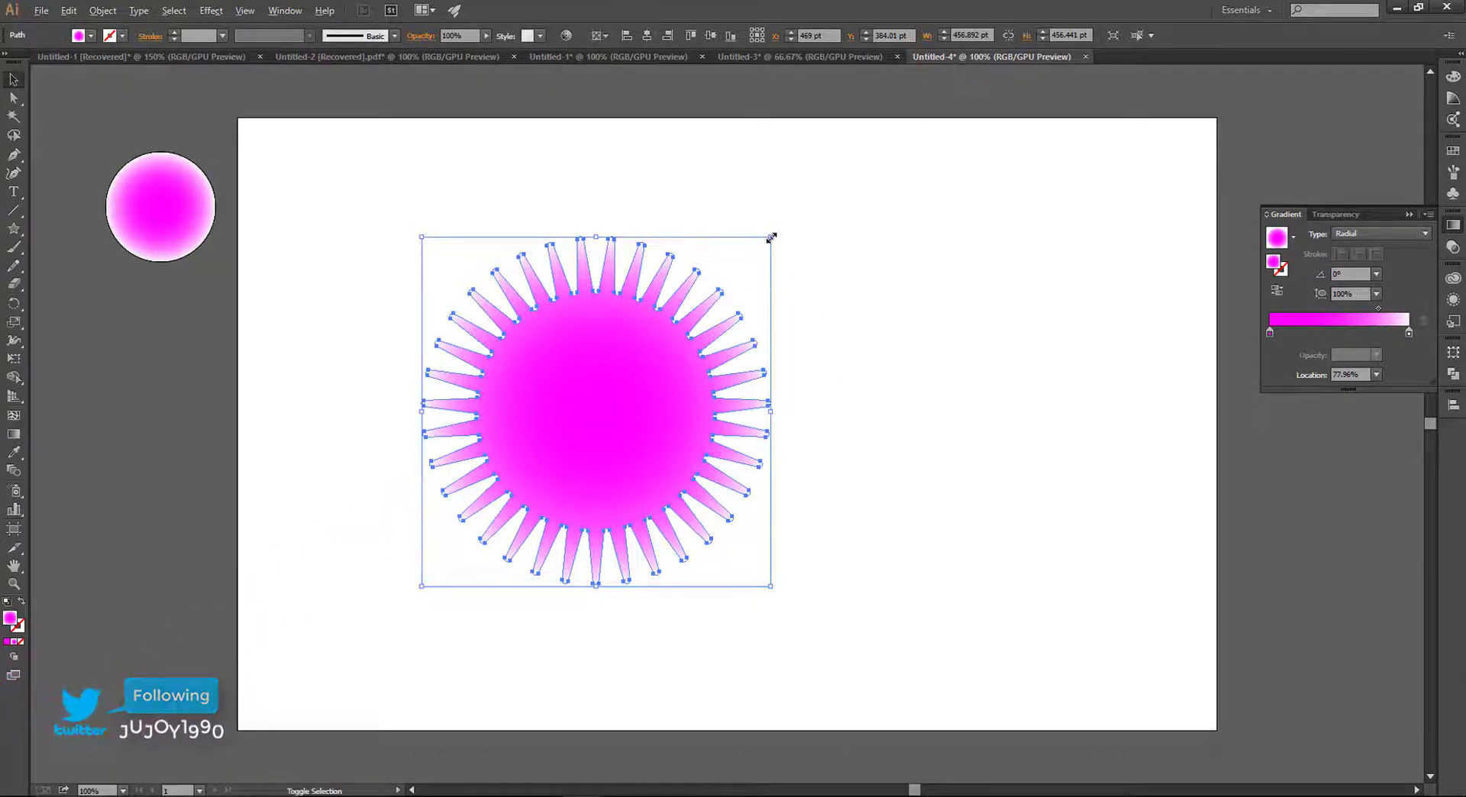
drag(772, 238, 642, 402)
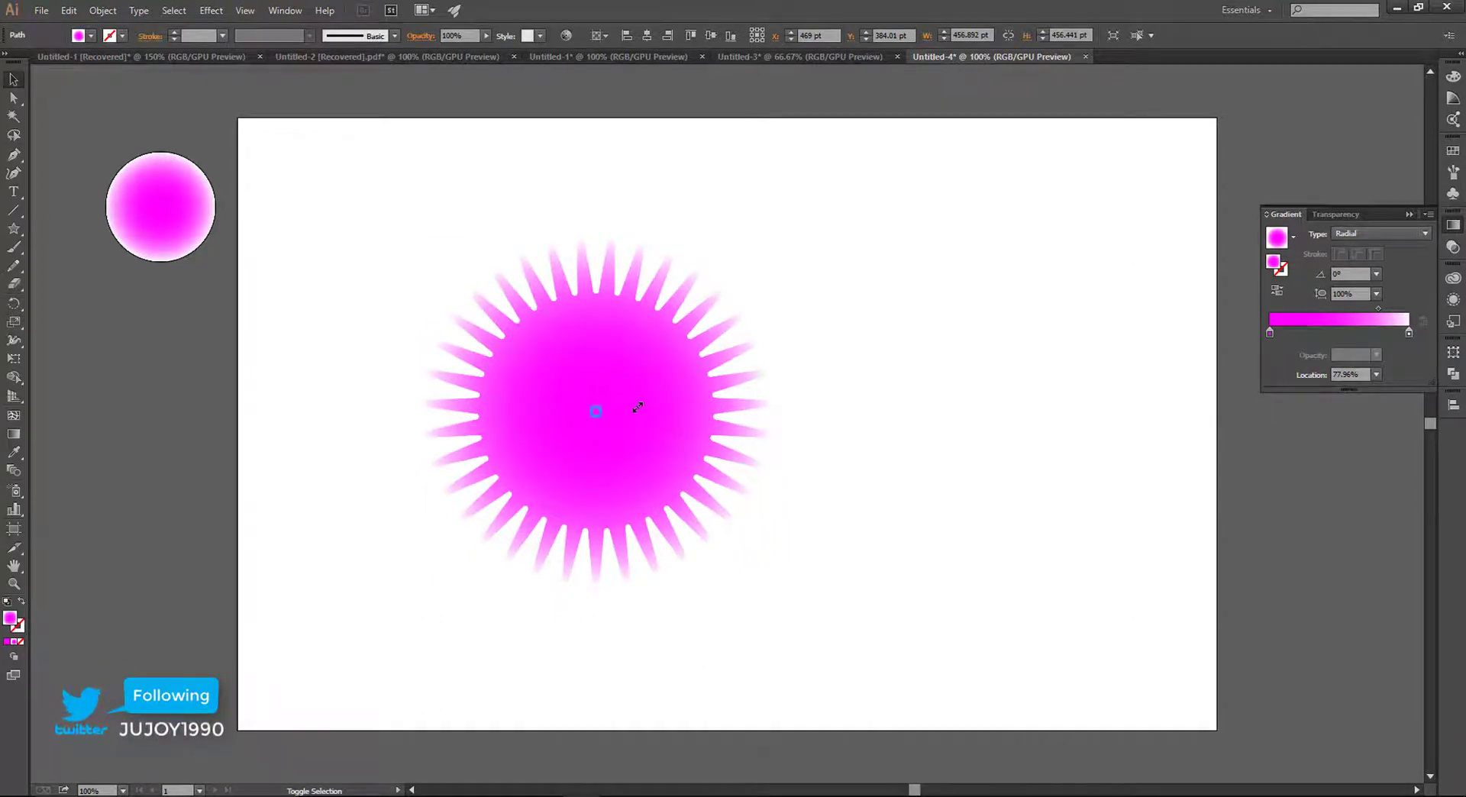
click(861, 245)
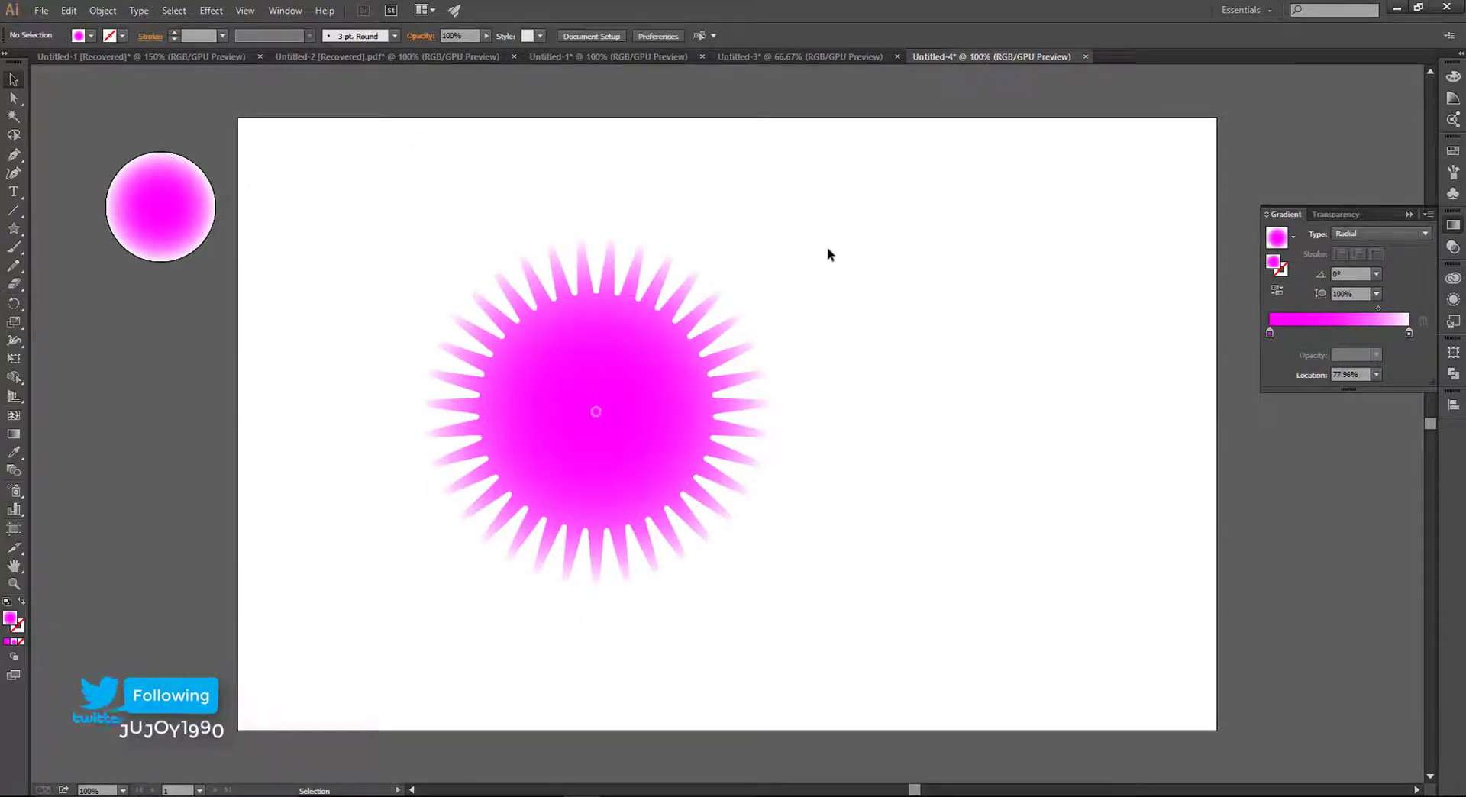
mouse_move(832, 219)
mouse_down()
mouse_move(589, 456)
mouse_move(410, 599)
mouse_up()
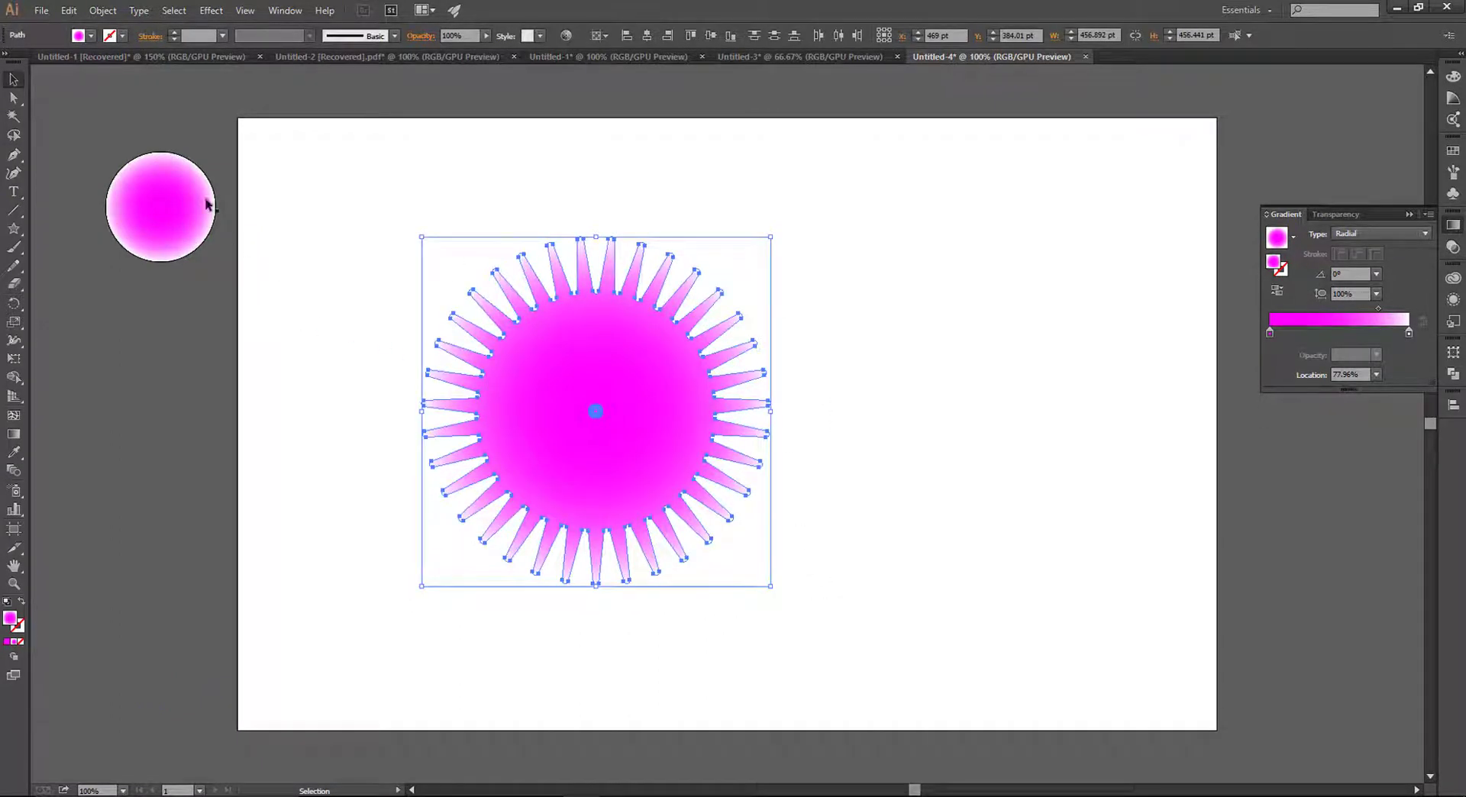
Set Blend Options to 200 Specified Steps with Align to Path orientation.
click(107, 12)
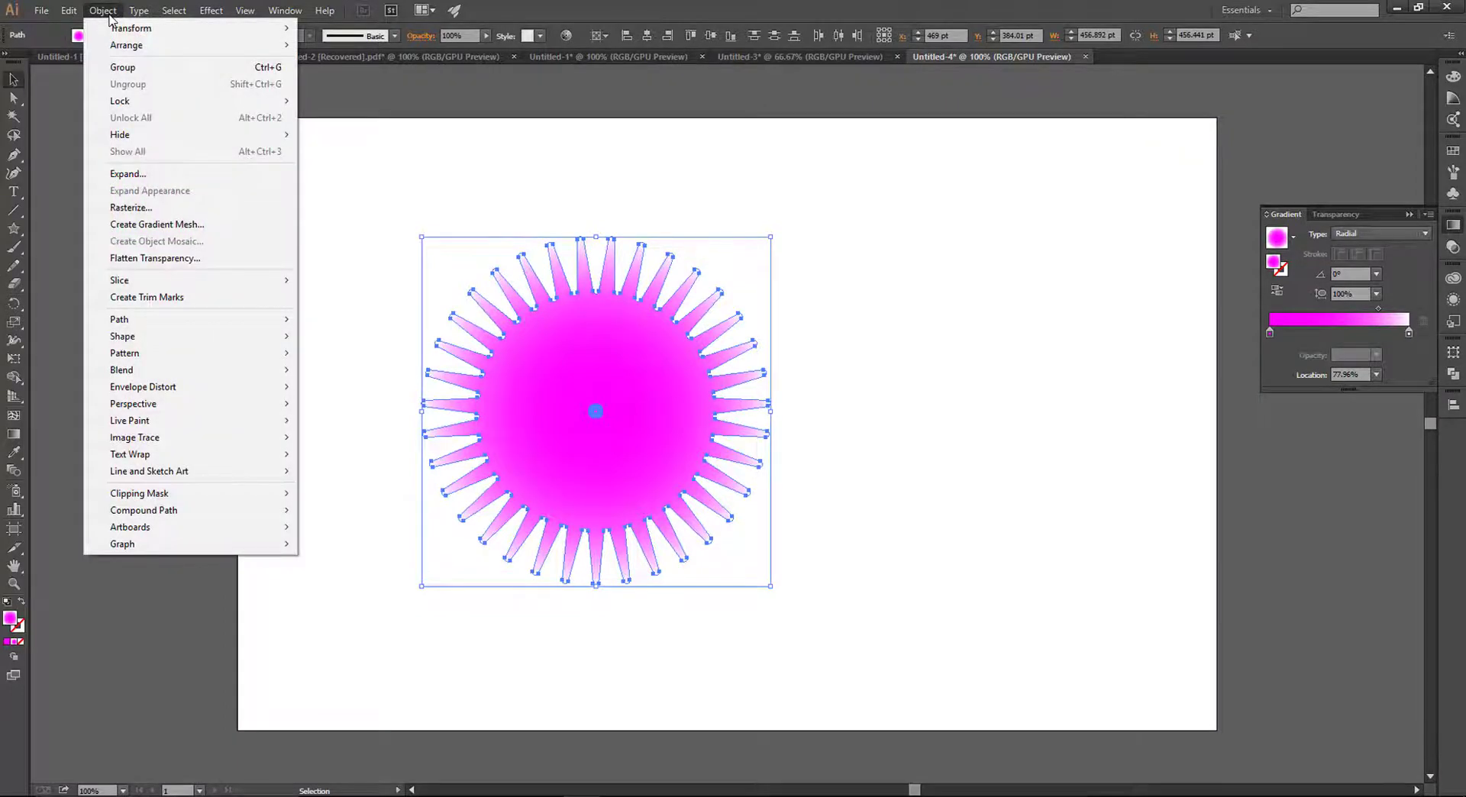
mouse_move(122, 370)
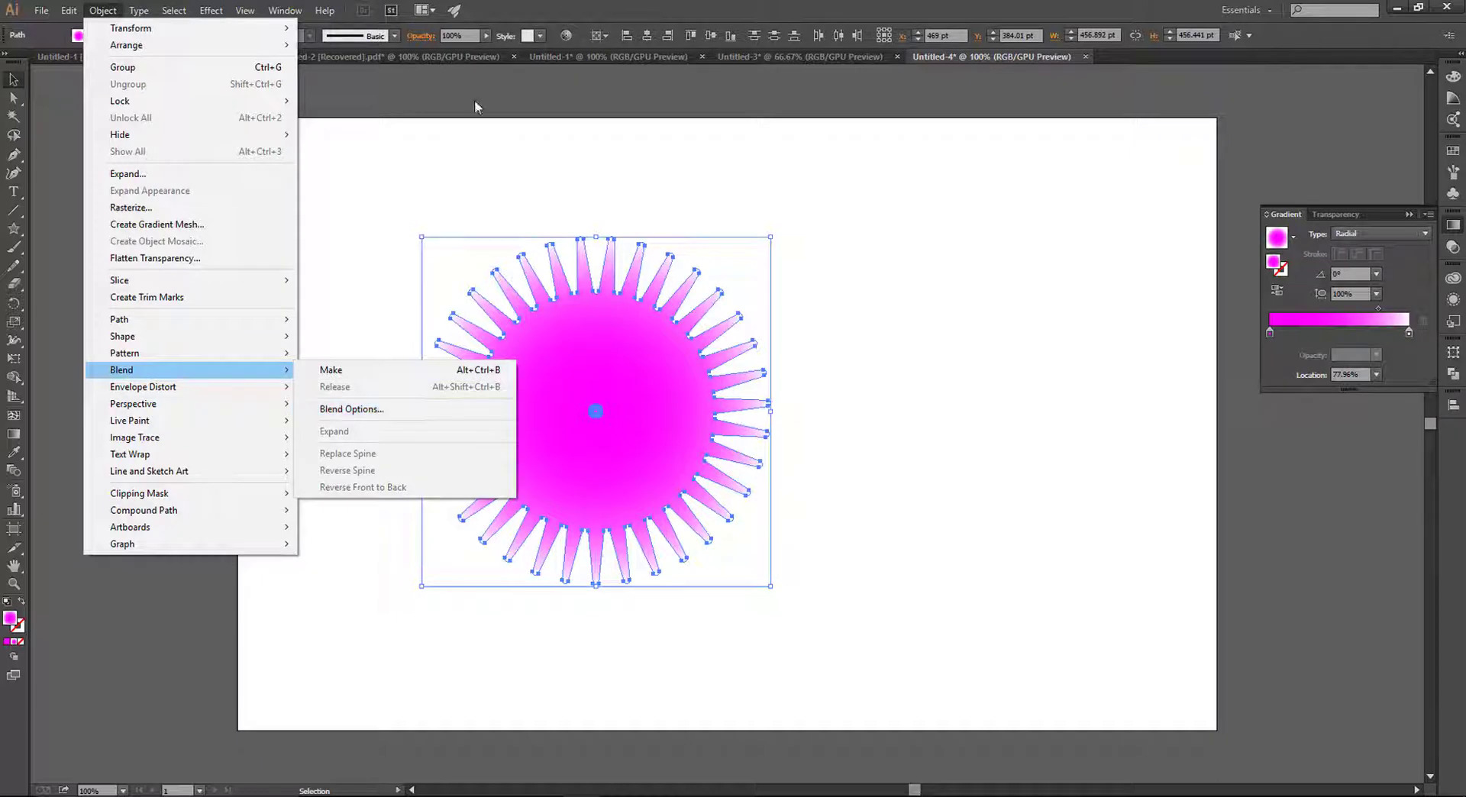
click(553, 6)
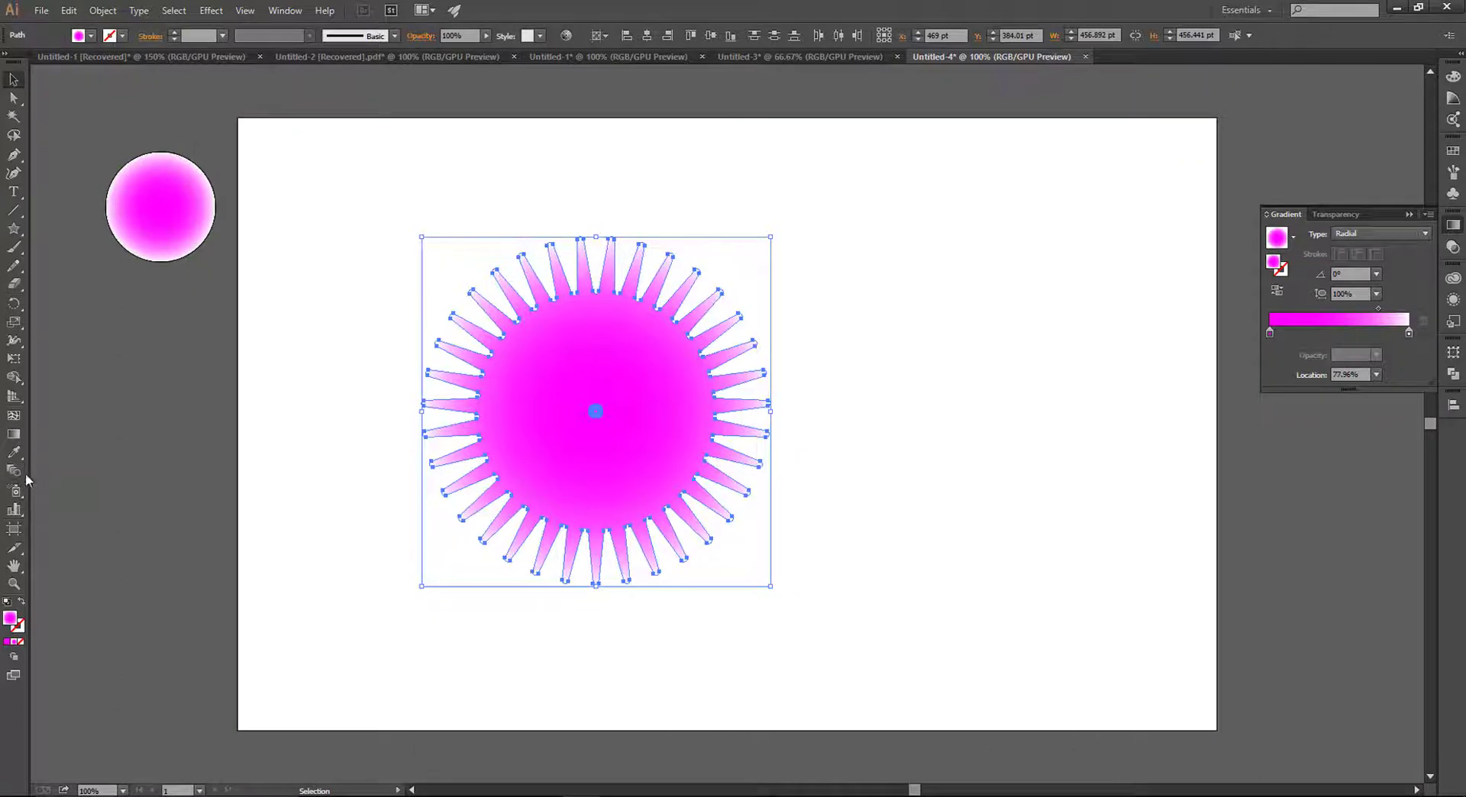
double_click(14, 471)
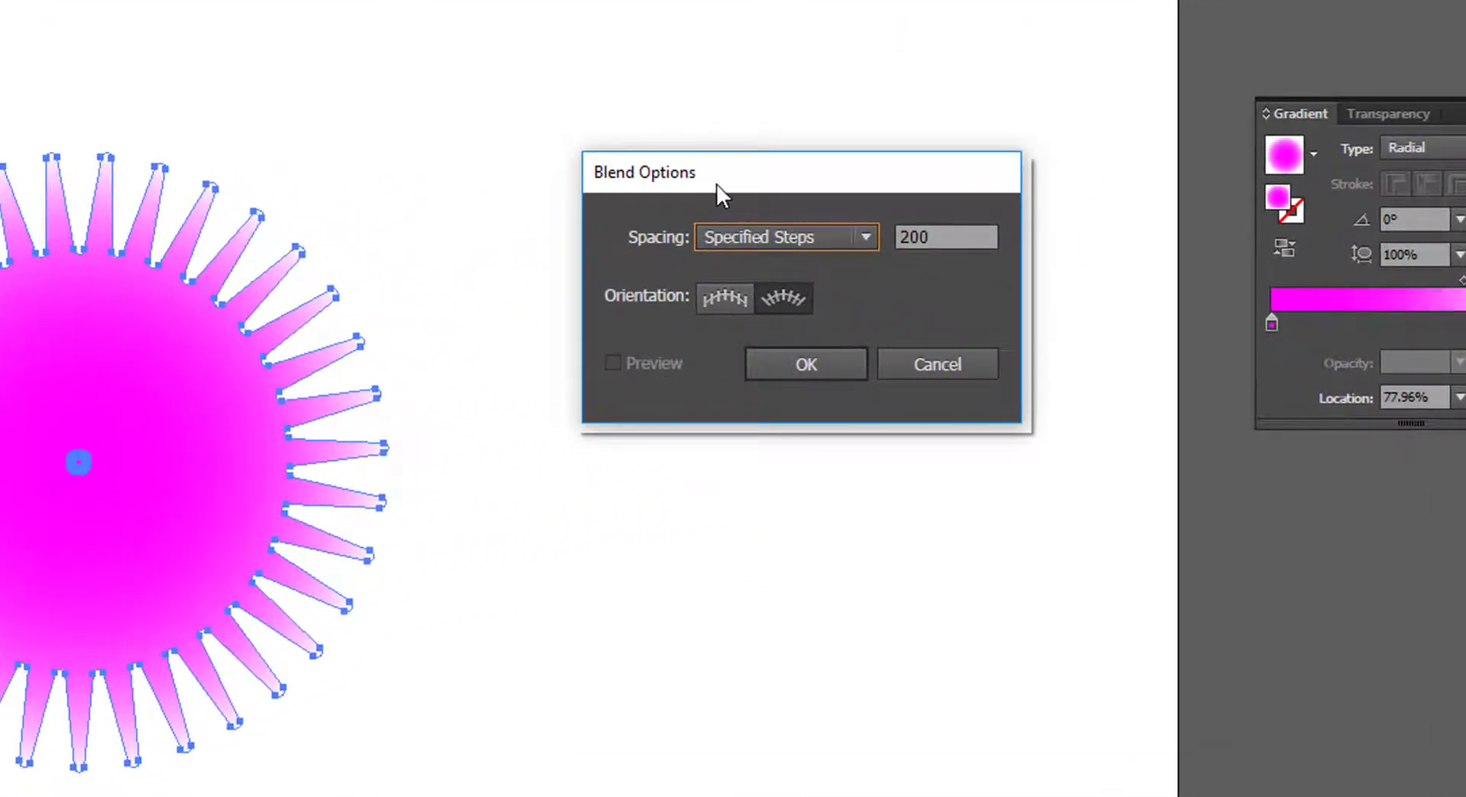
drag(835, 189, 755, 141)
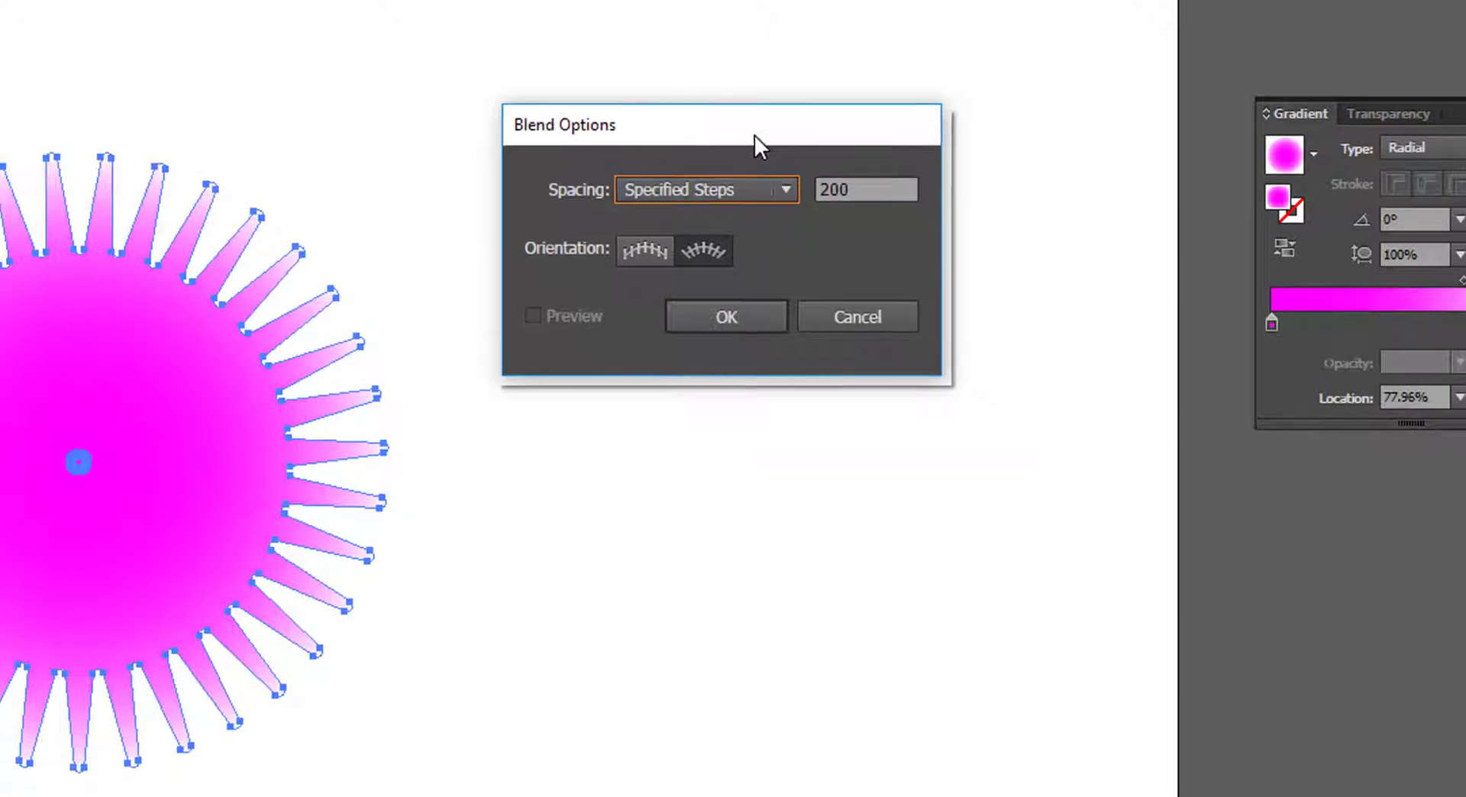
click(774, 195)
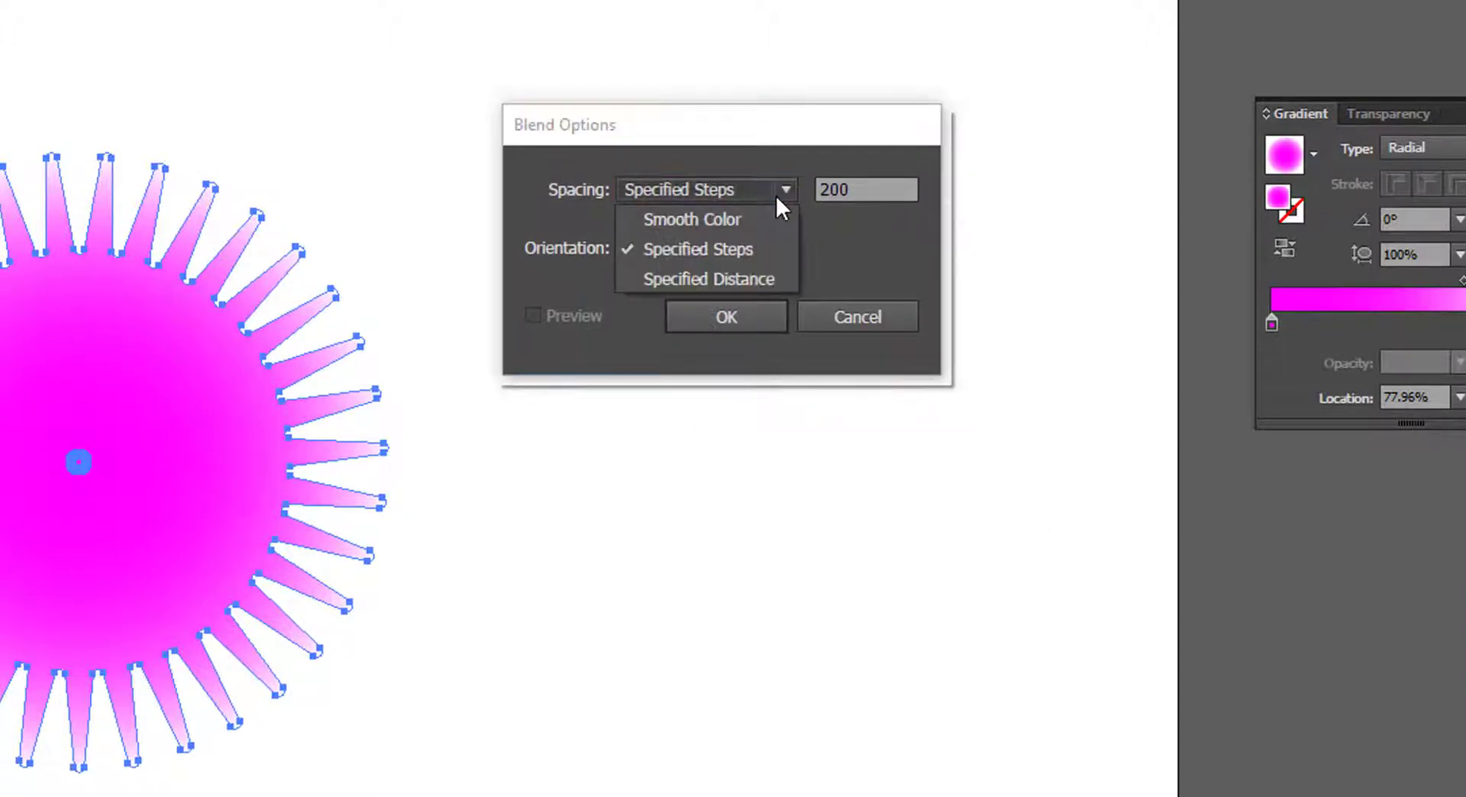
click(772, 250)
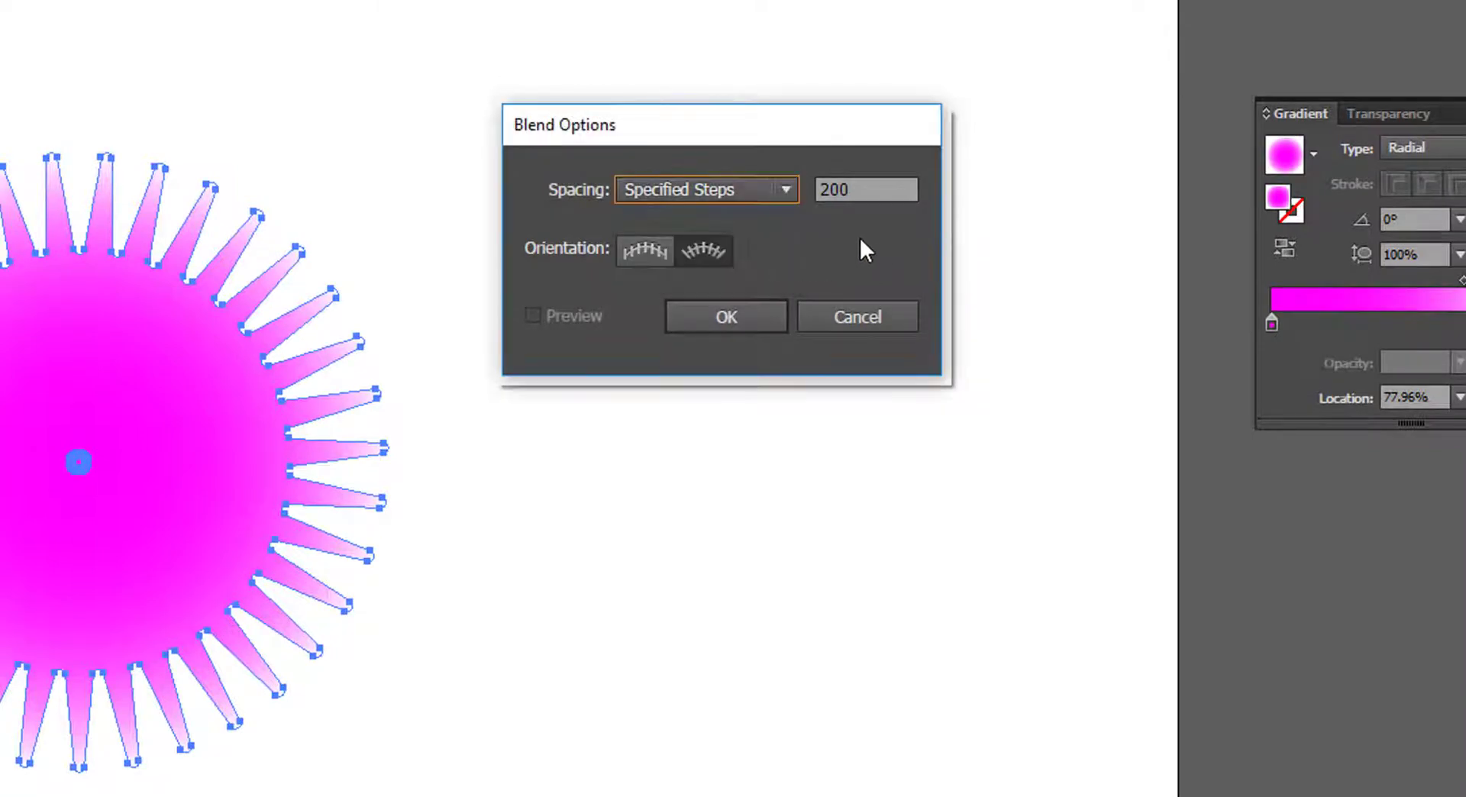
click(866, 190)
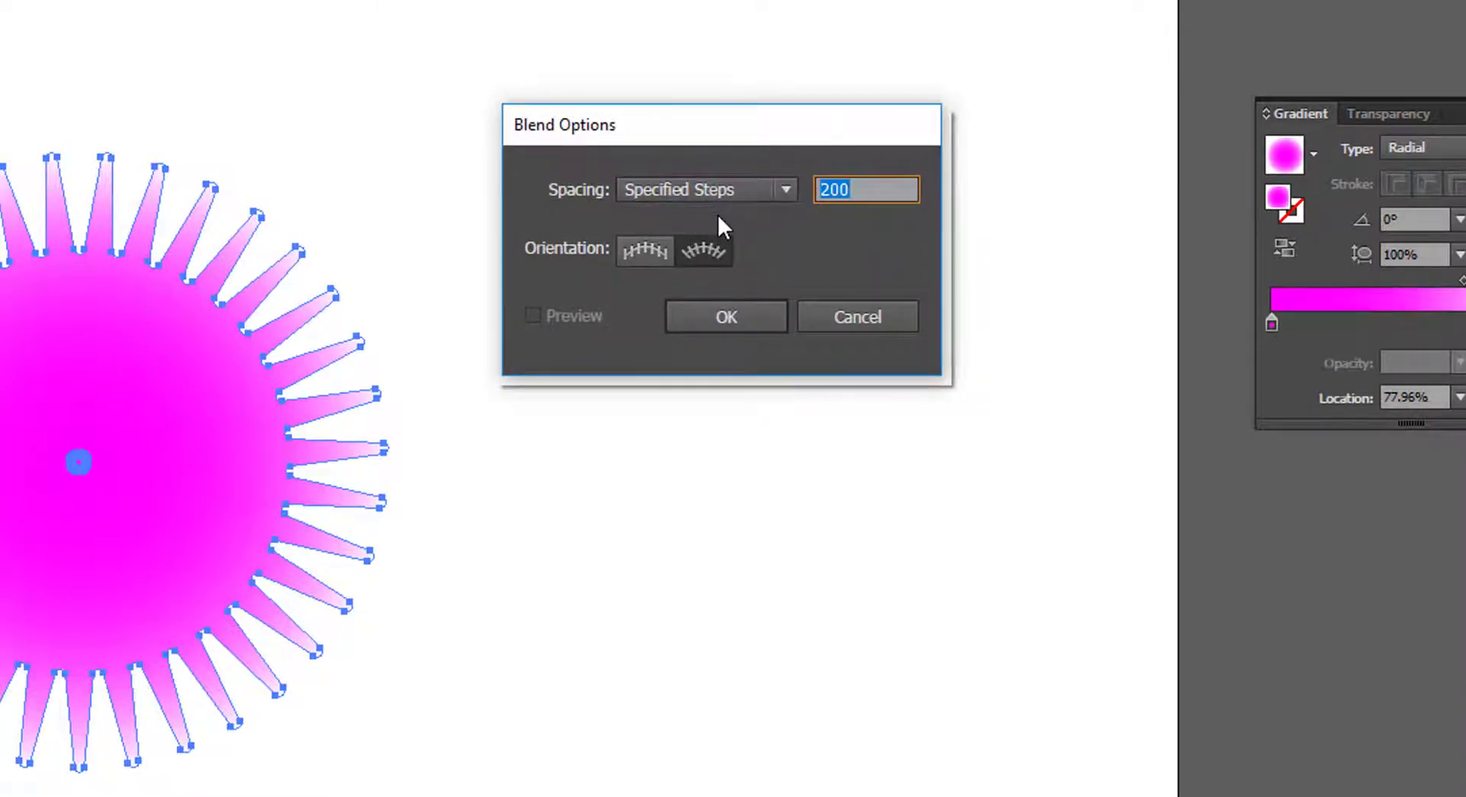
text(200)
click(719, 250)
click(714, 253)
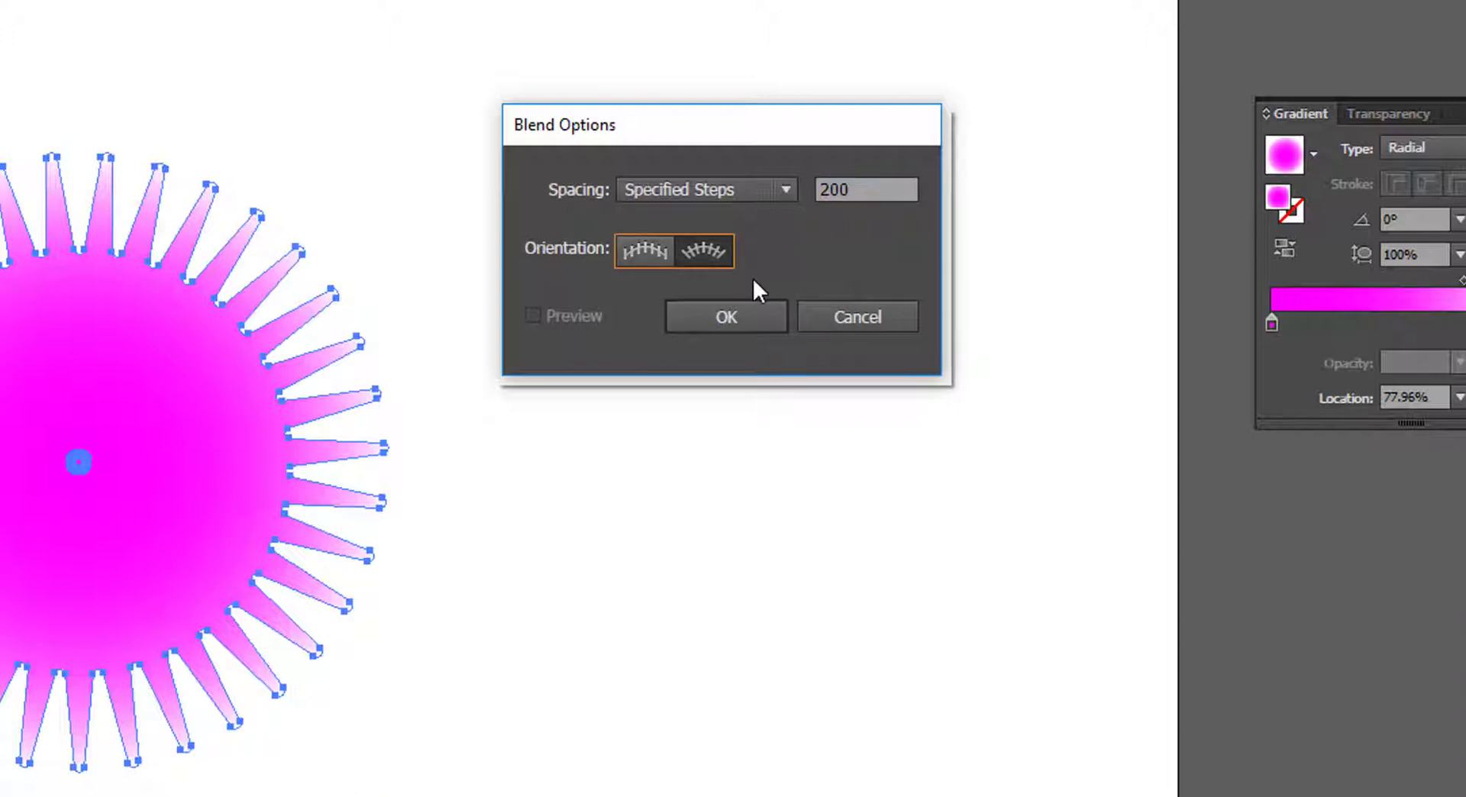
click(743, 319)
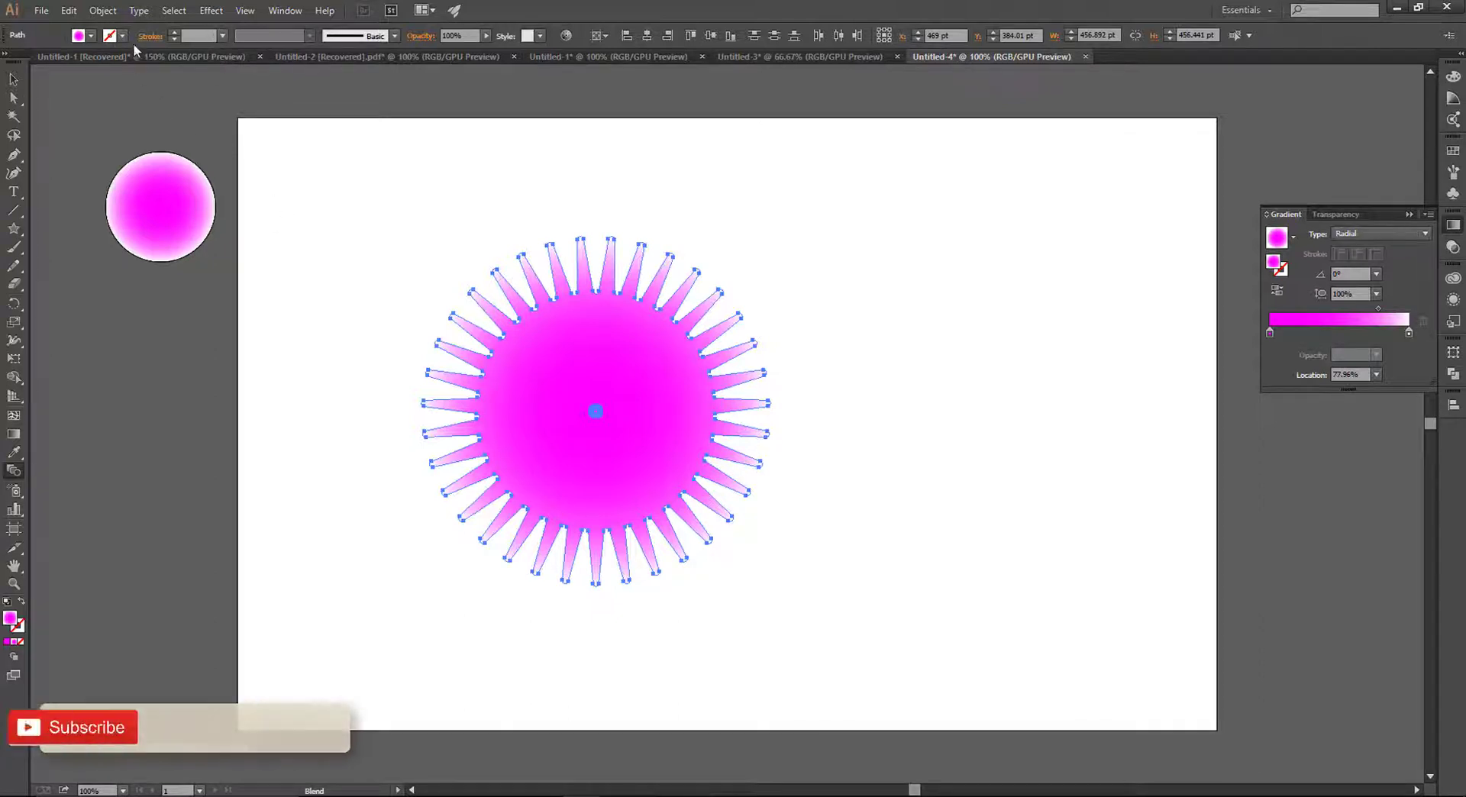
Make the blend between the starburst and its copy, then zoom in on it.
click(102, 10)
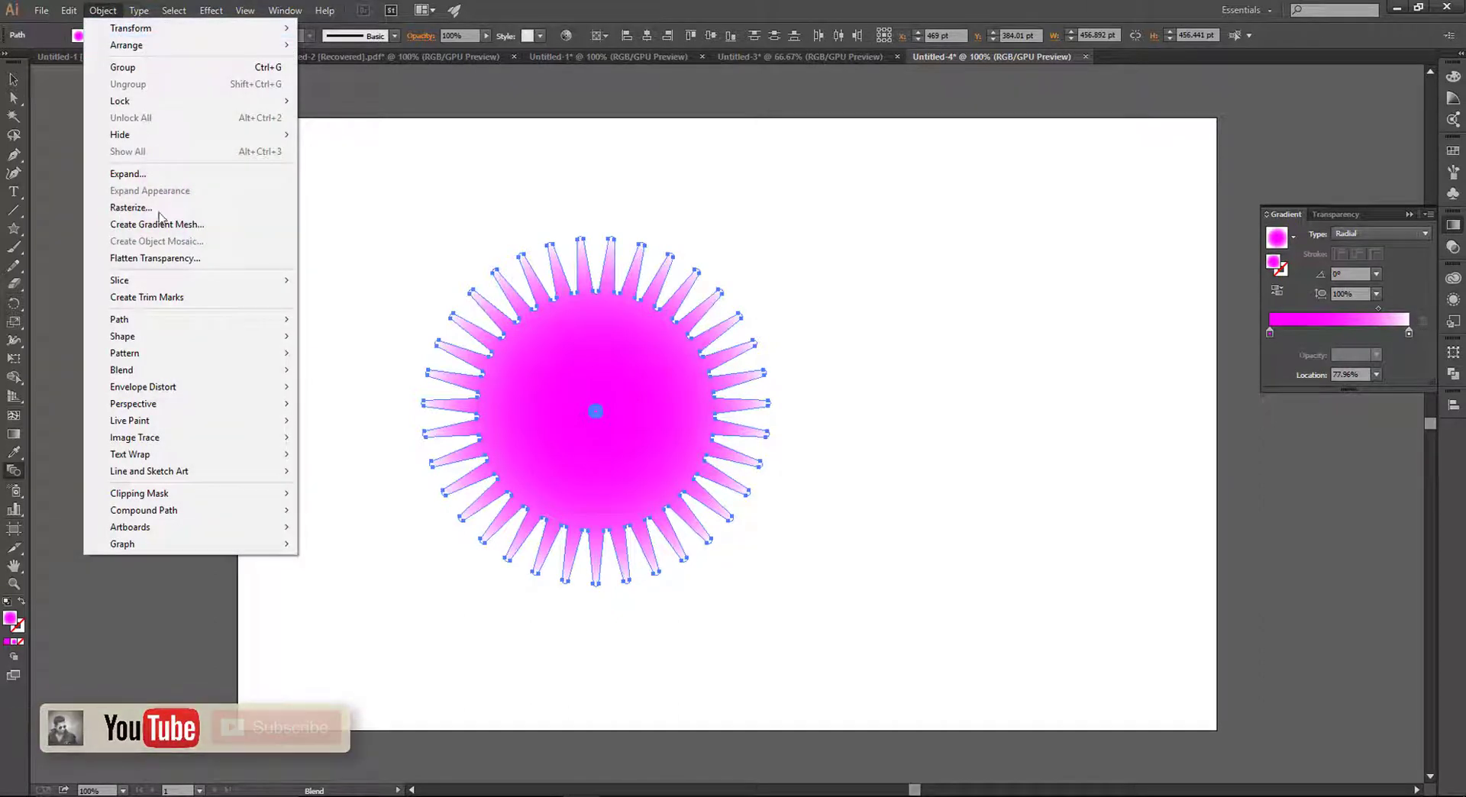
mouse_move(122, 370)
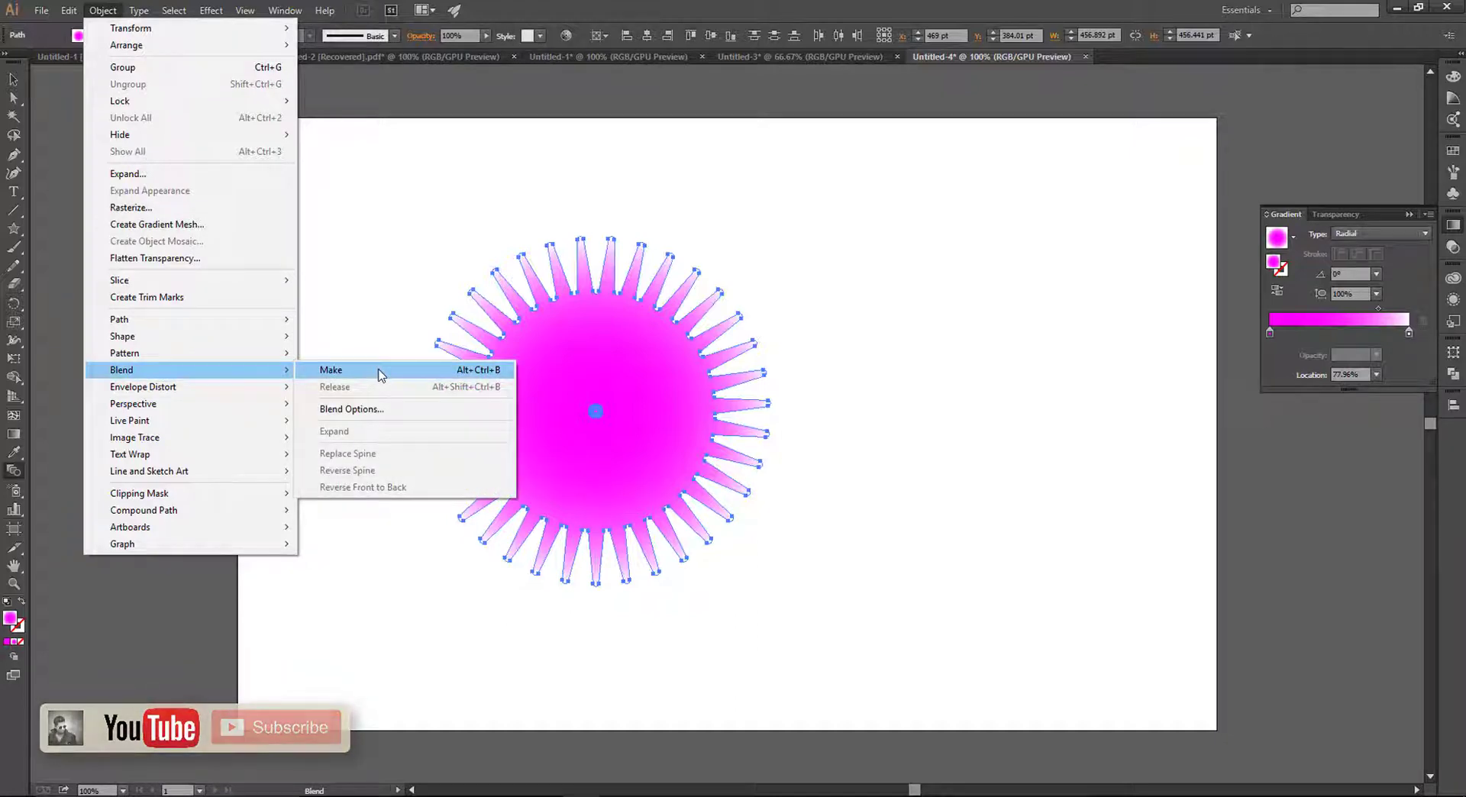
click(379, 371)
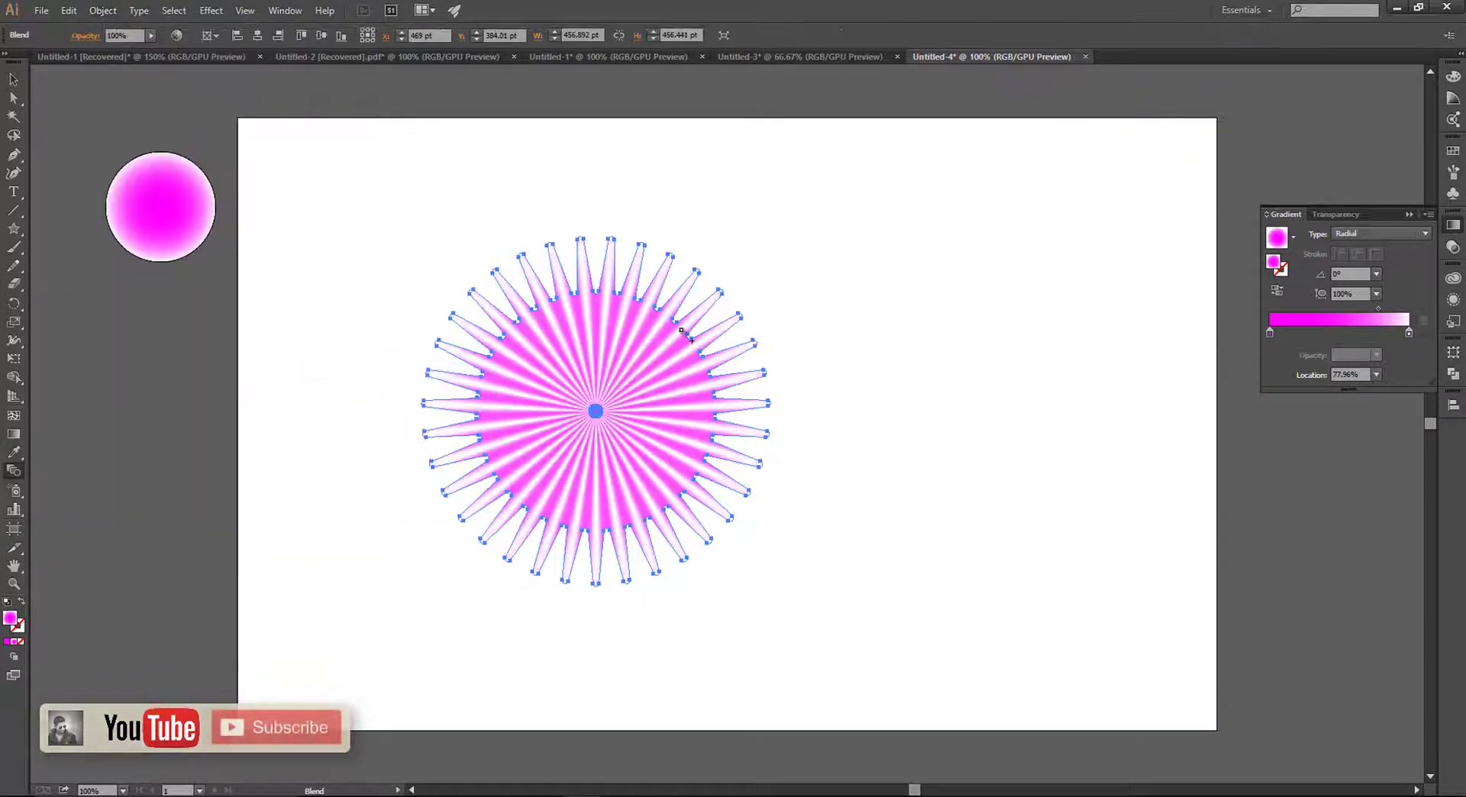
key(v)
key(ctrl+equal)
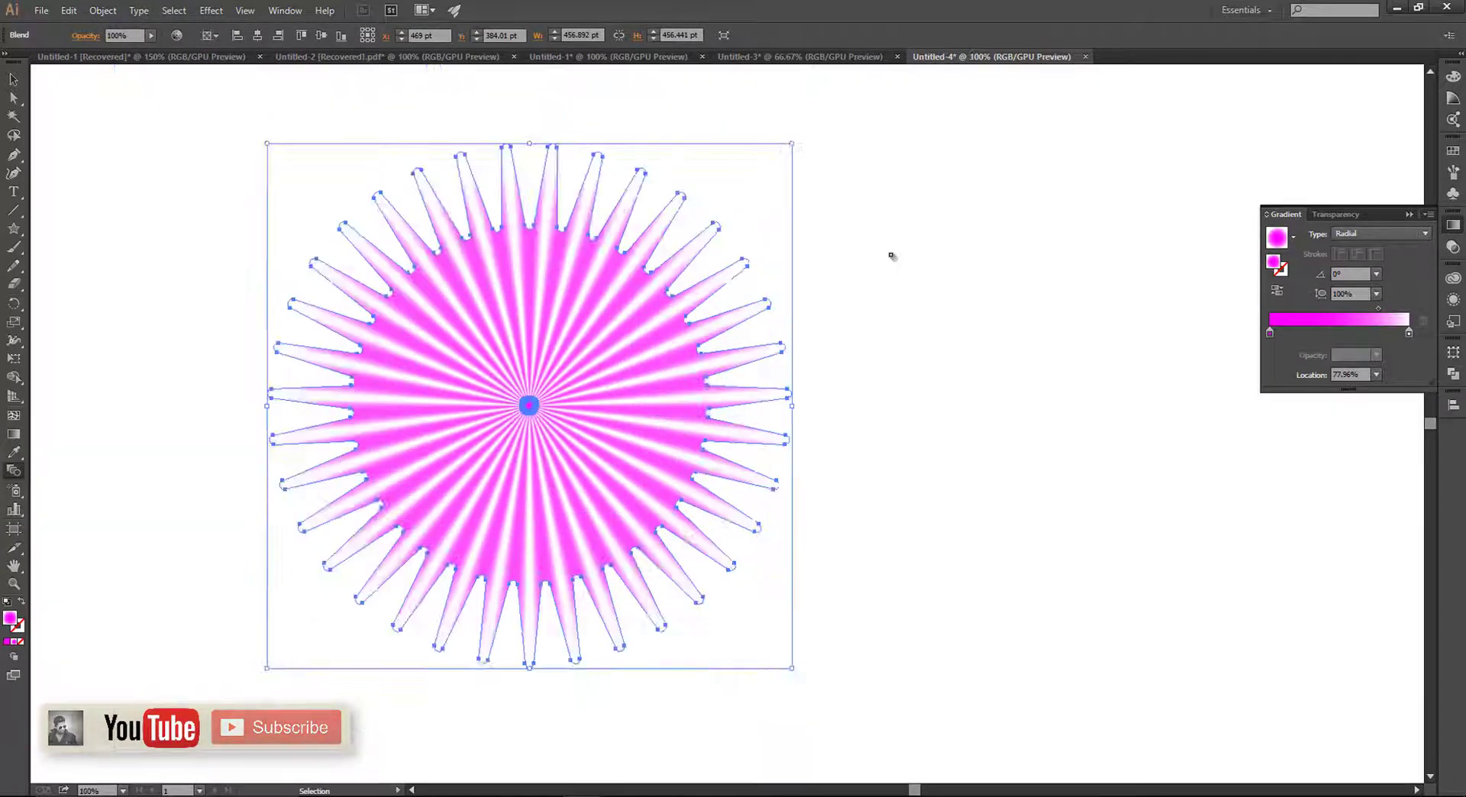
key(ctrl+equal)
drag(626, 275, 837, 307)
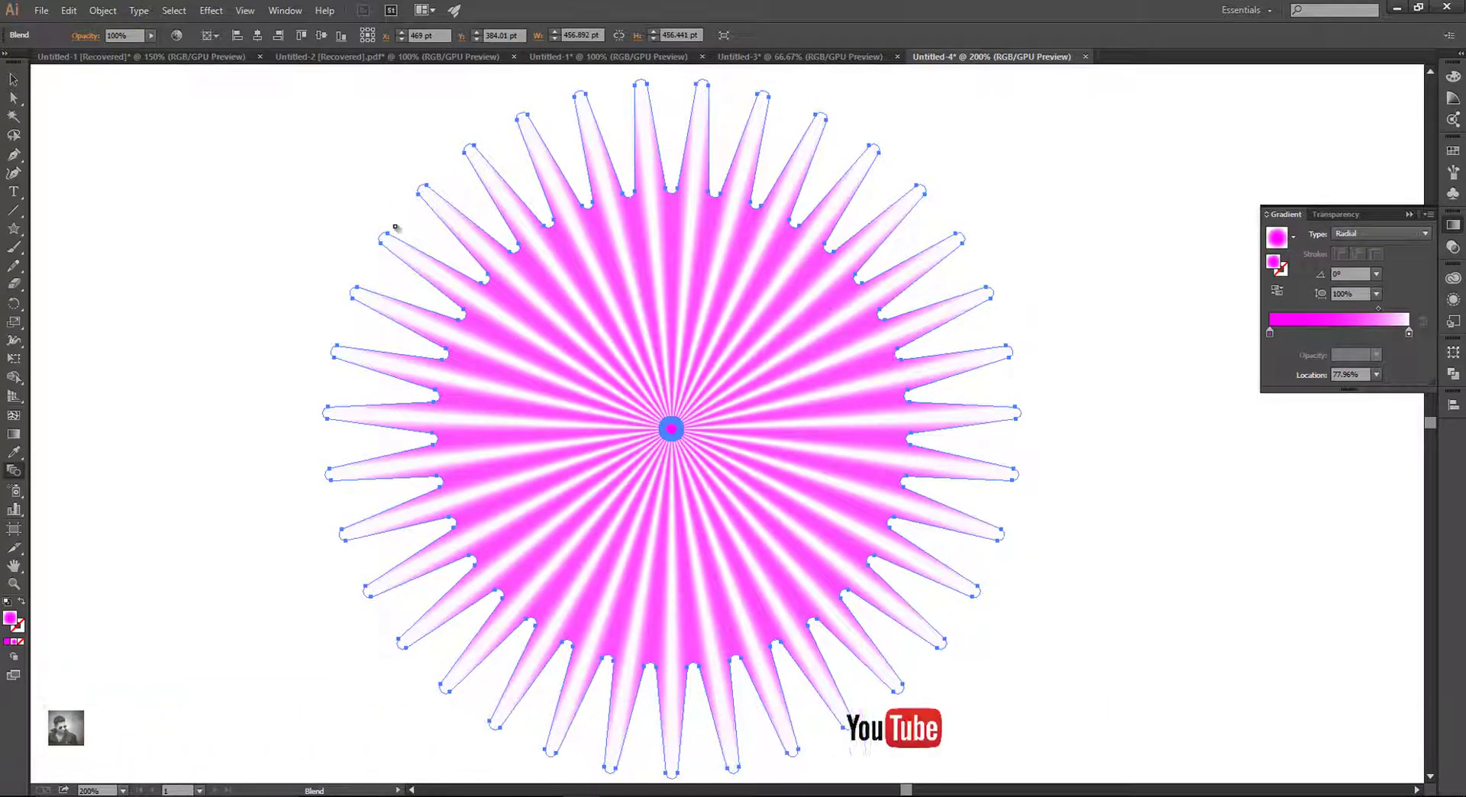
click(212, 16)
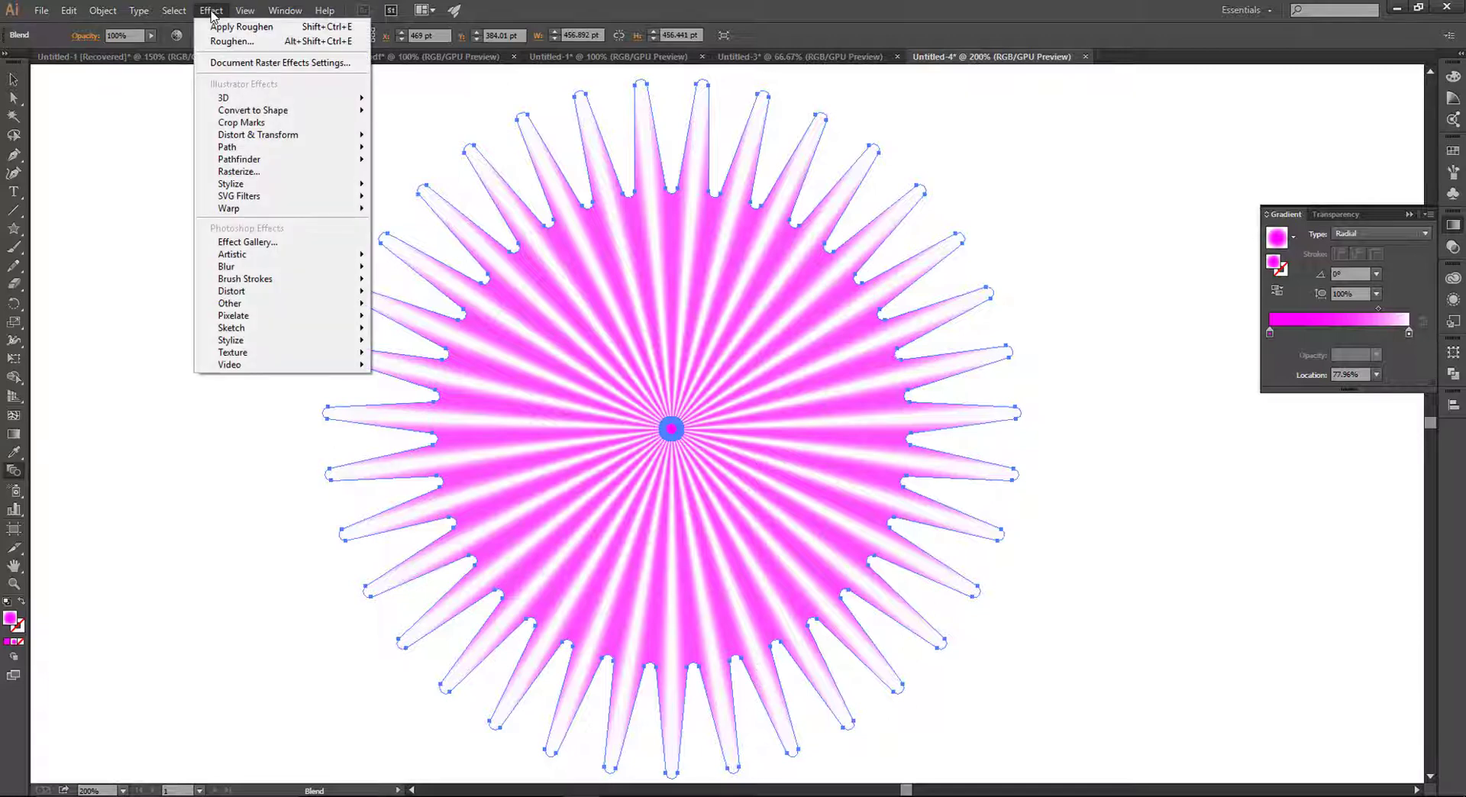
click(14, 79)
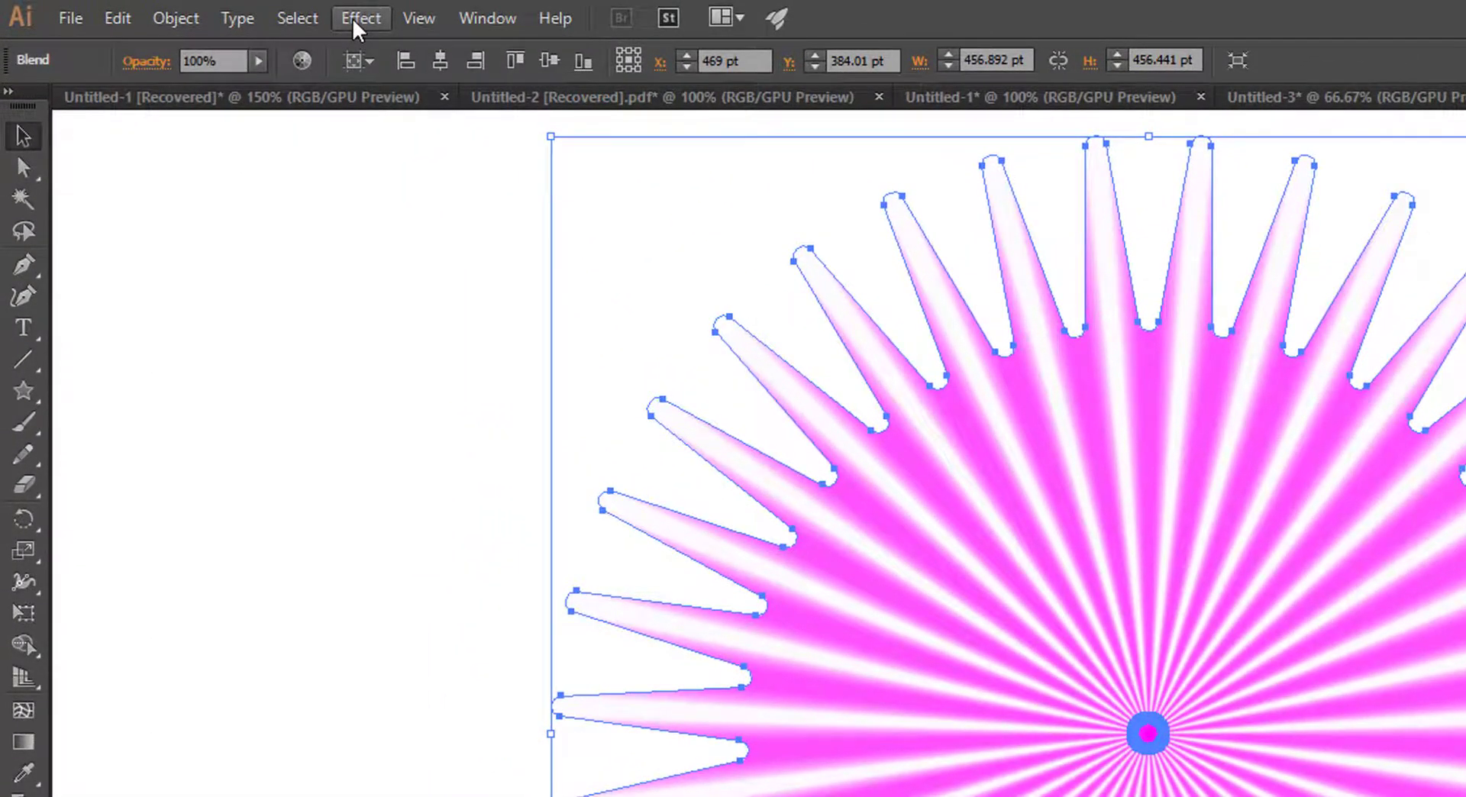
Apply a -20% Pucker & Bloat effect to the blended starburst with preview on.
click(356, 18)
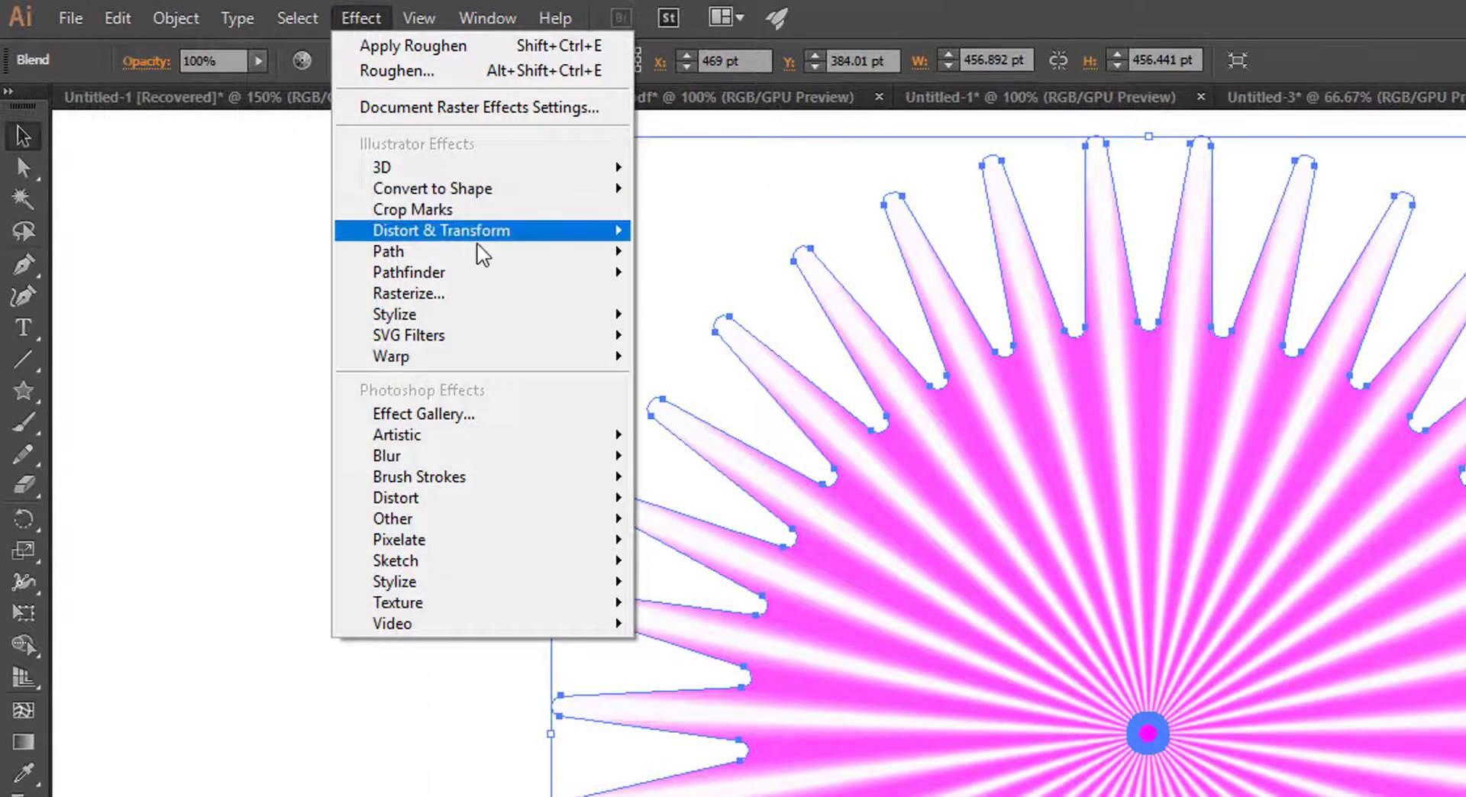
mouse_move(442, 230)
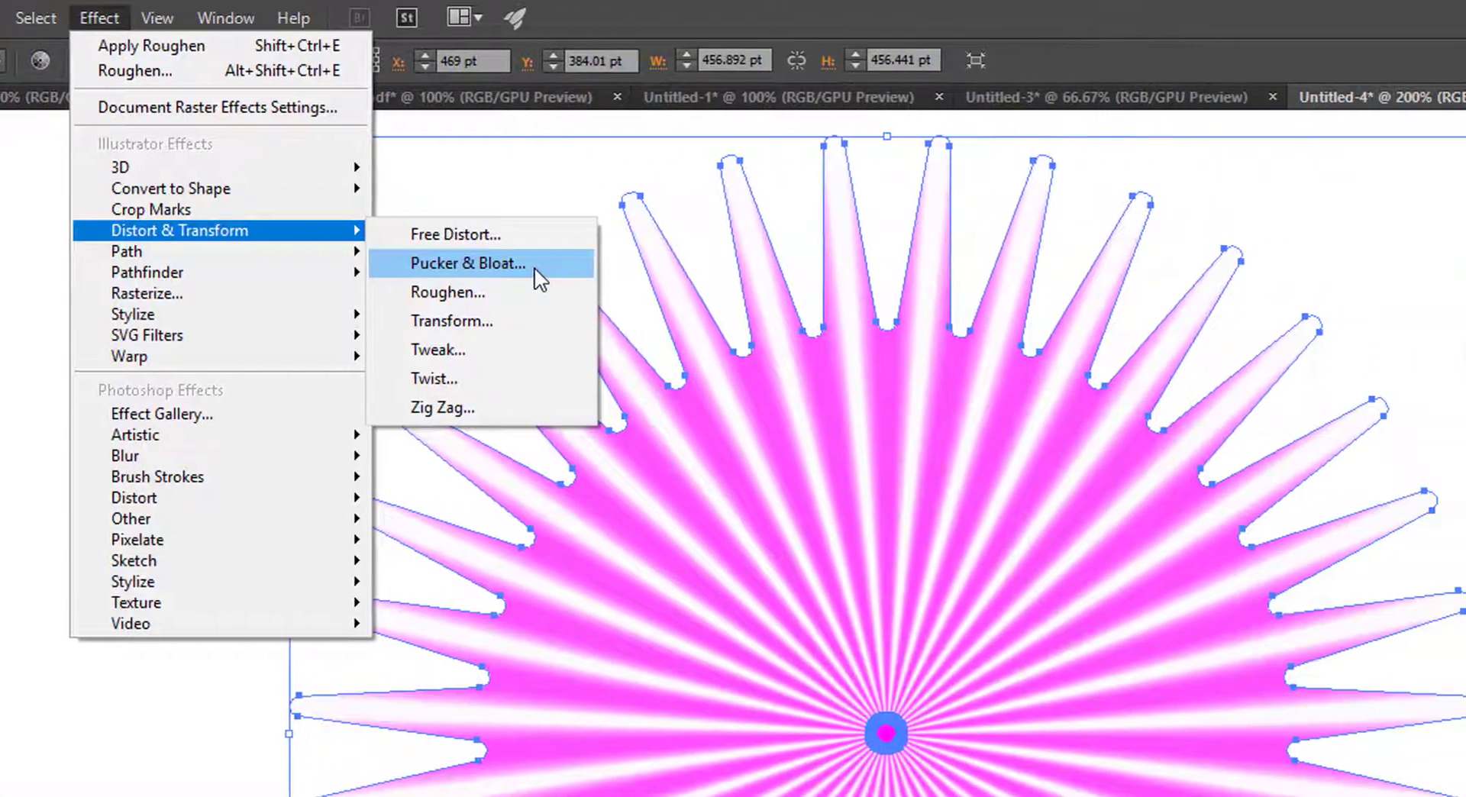
click(796, 267)
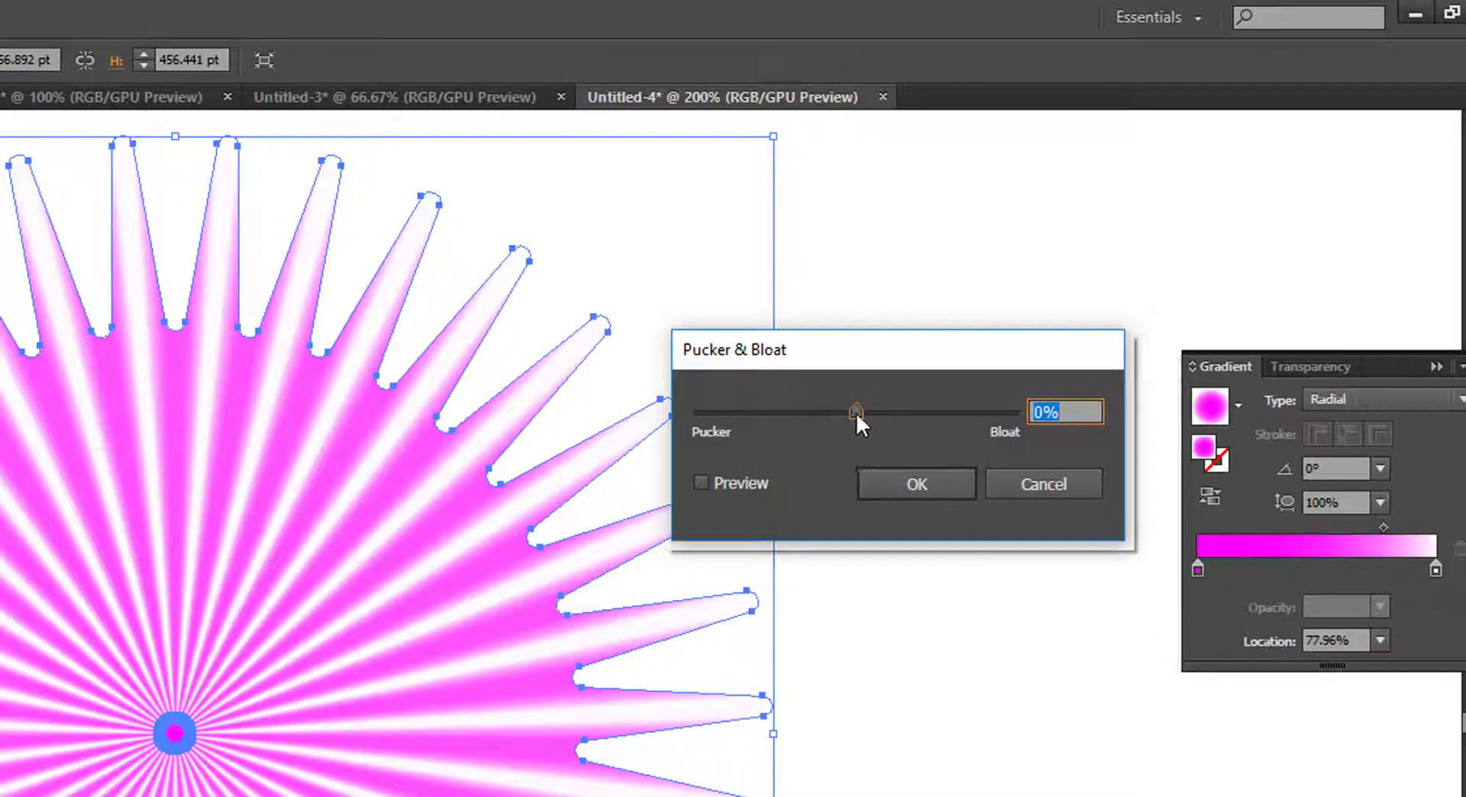
drag(852, 412, 840, 407)
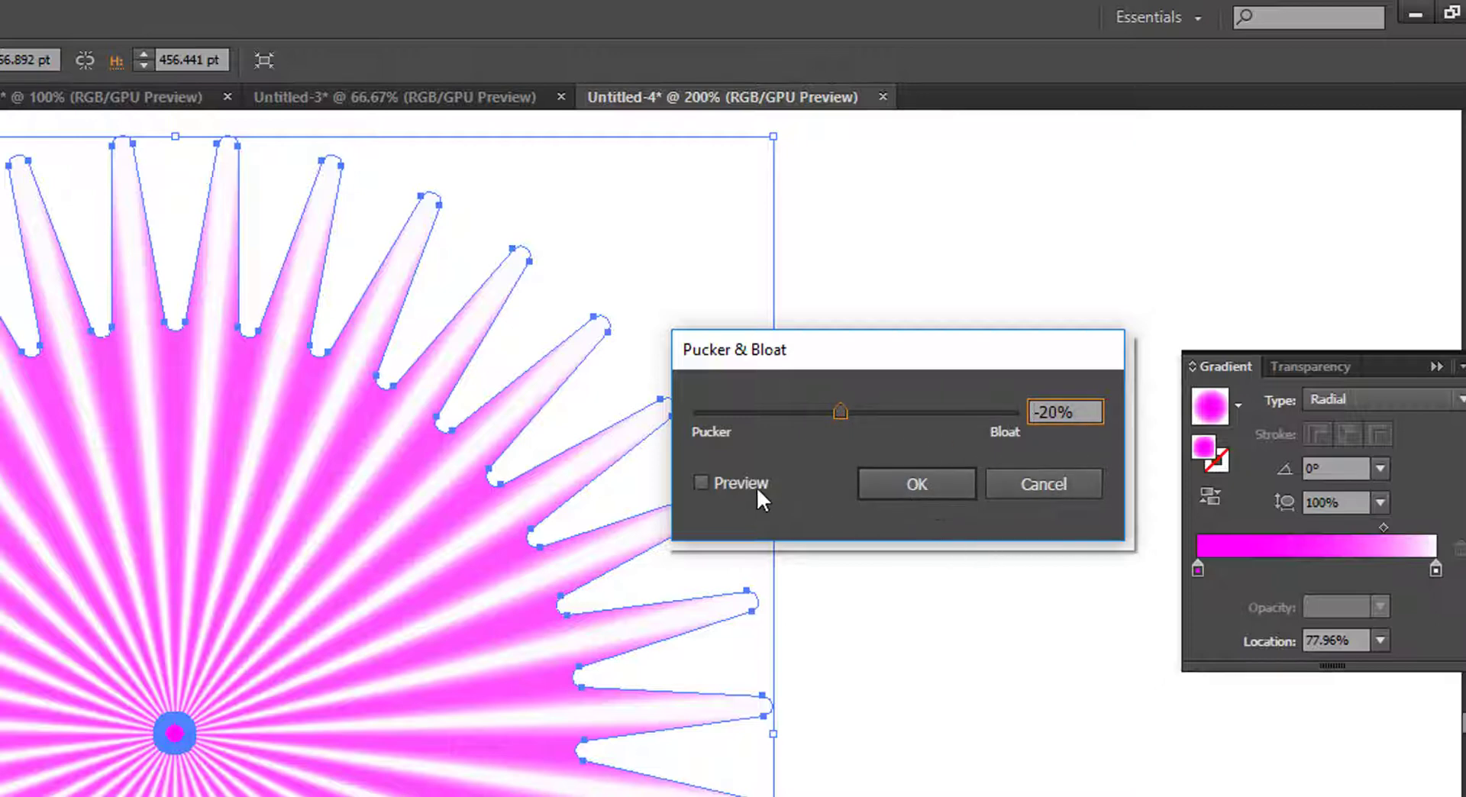
click(731, 489)
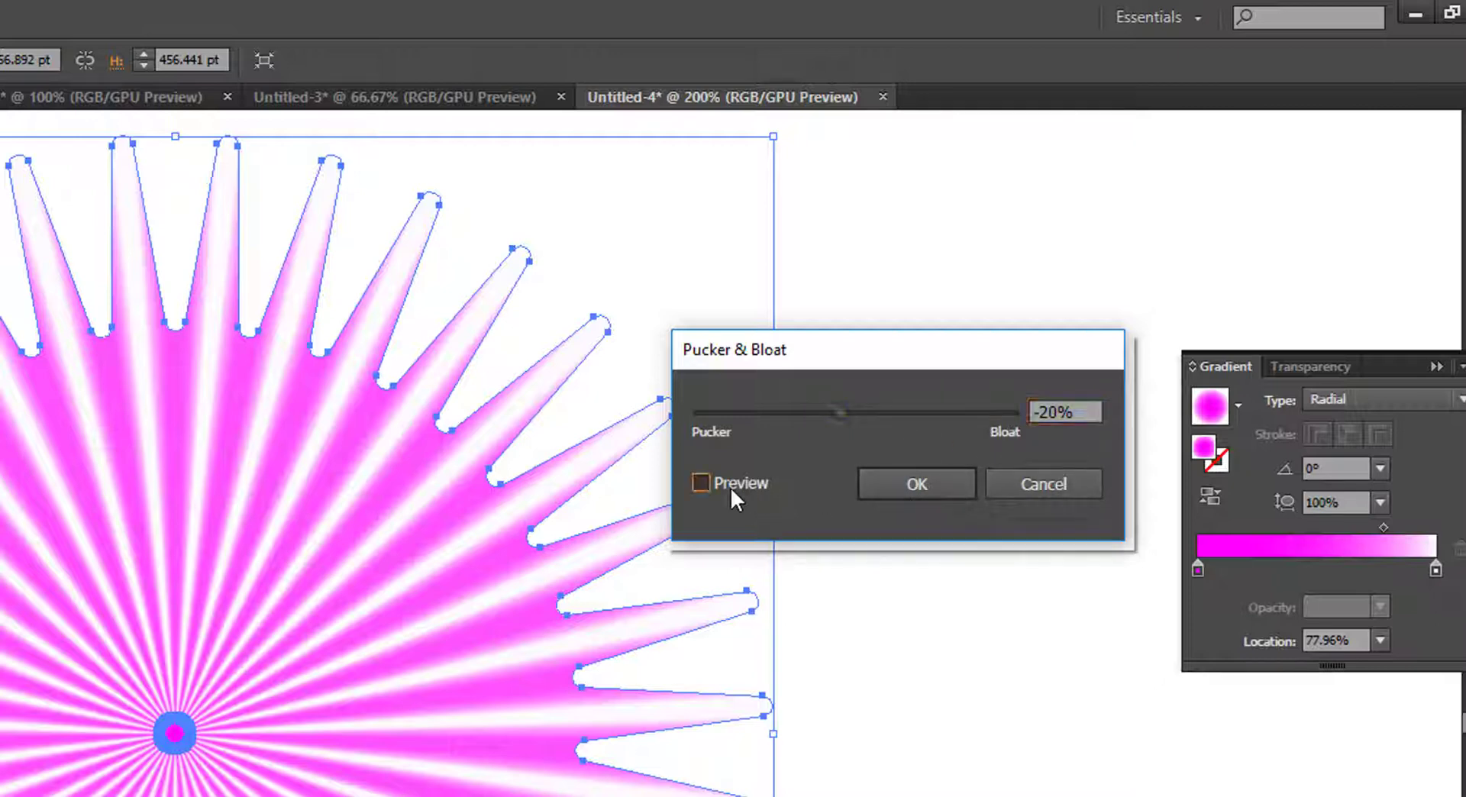
click(730, 485)
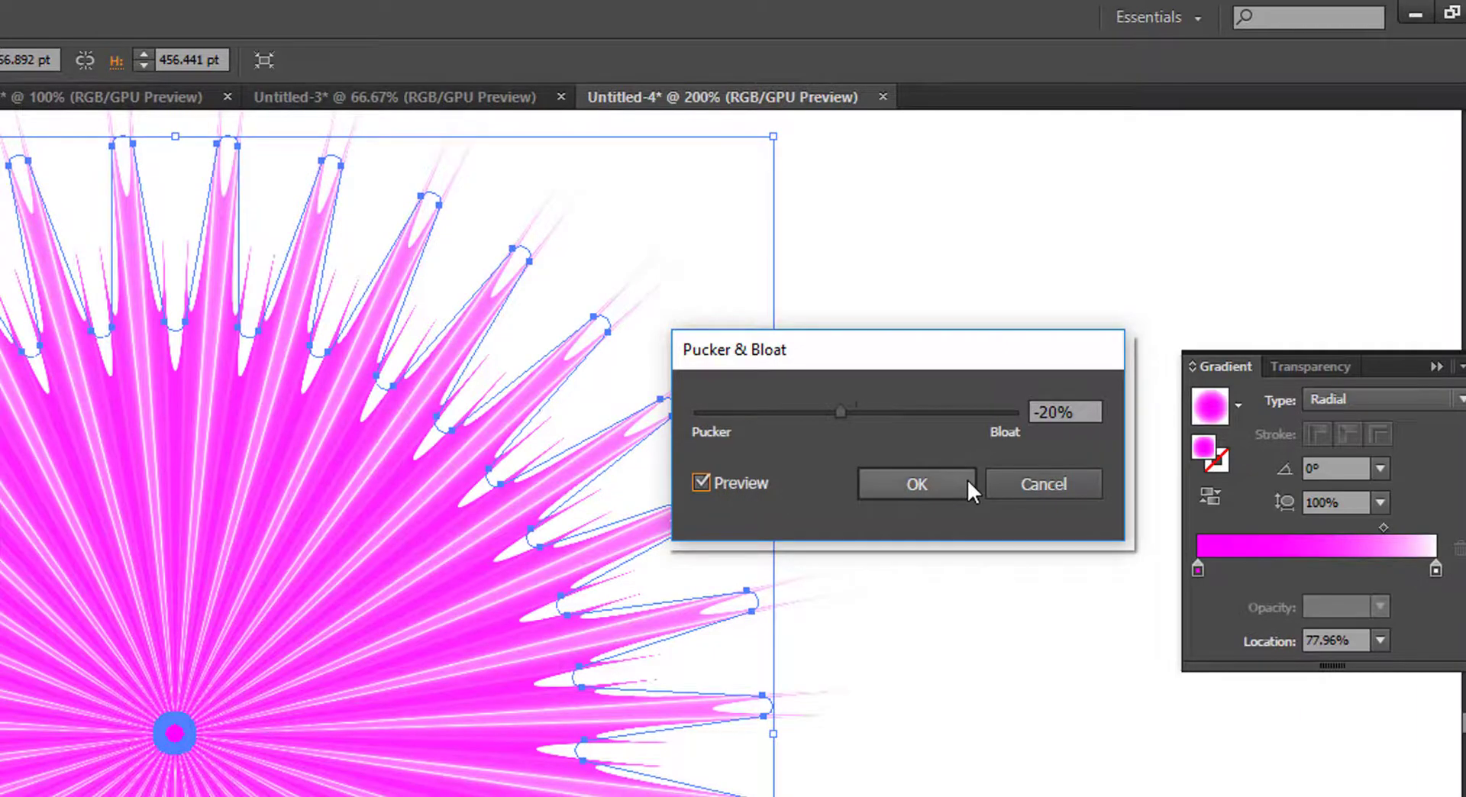
click(932, 484)
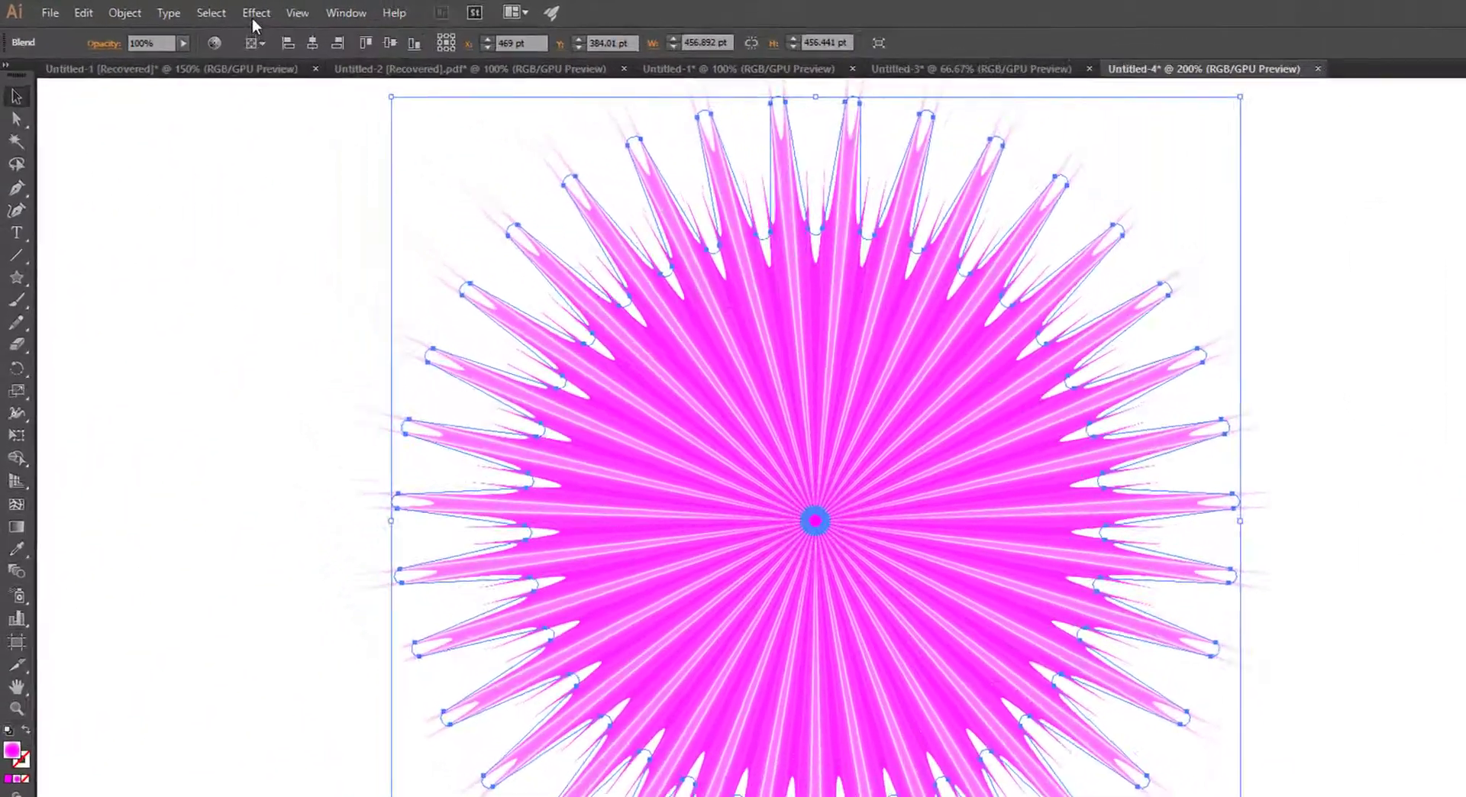
click(211, 11)
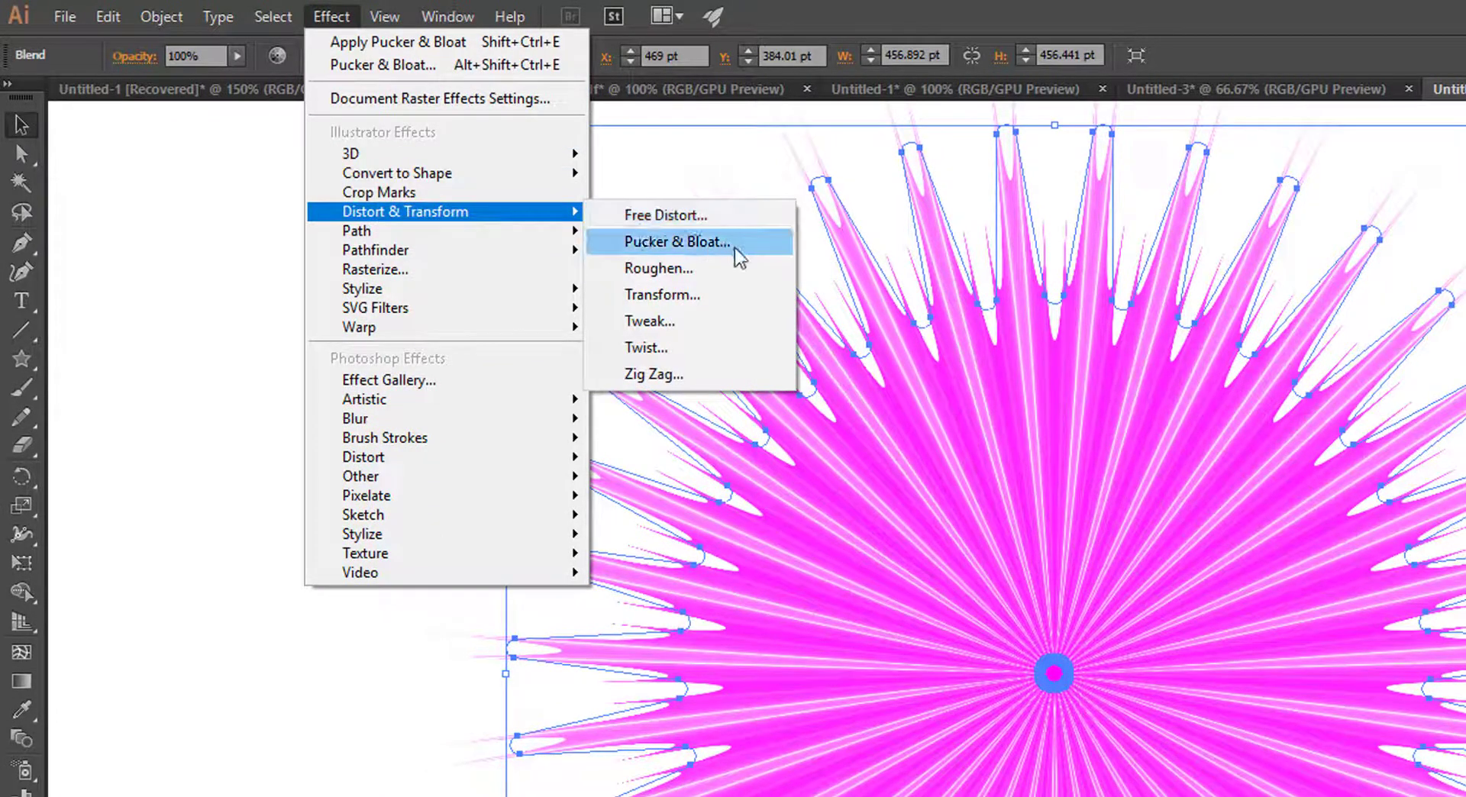
mouse_move(375, 212)
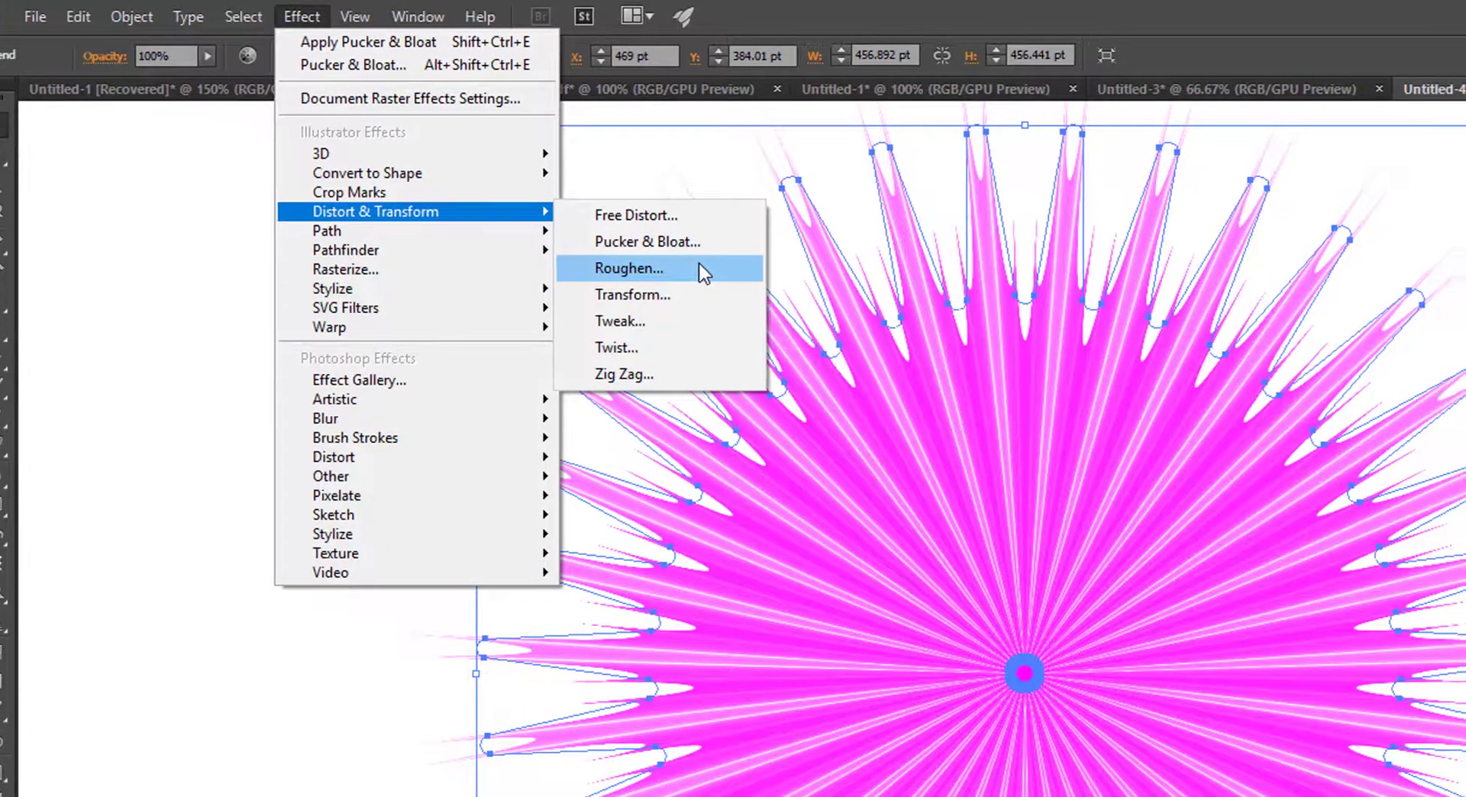
Set Roughen to 16% size, 0 detail and Smooth points, with preview enabled.
click(728, 263)
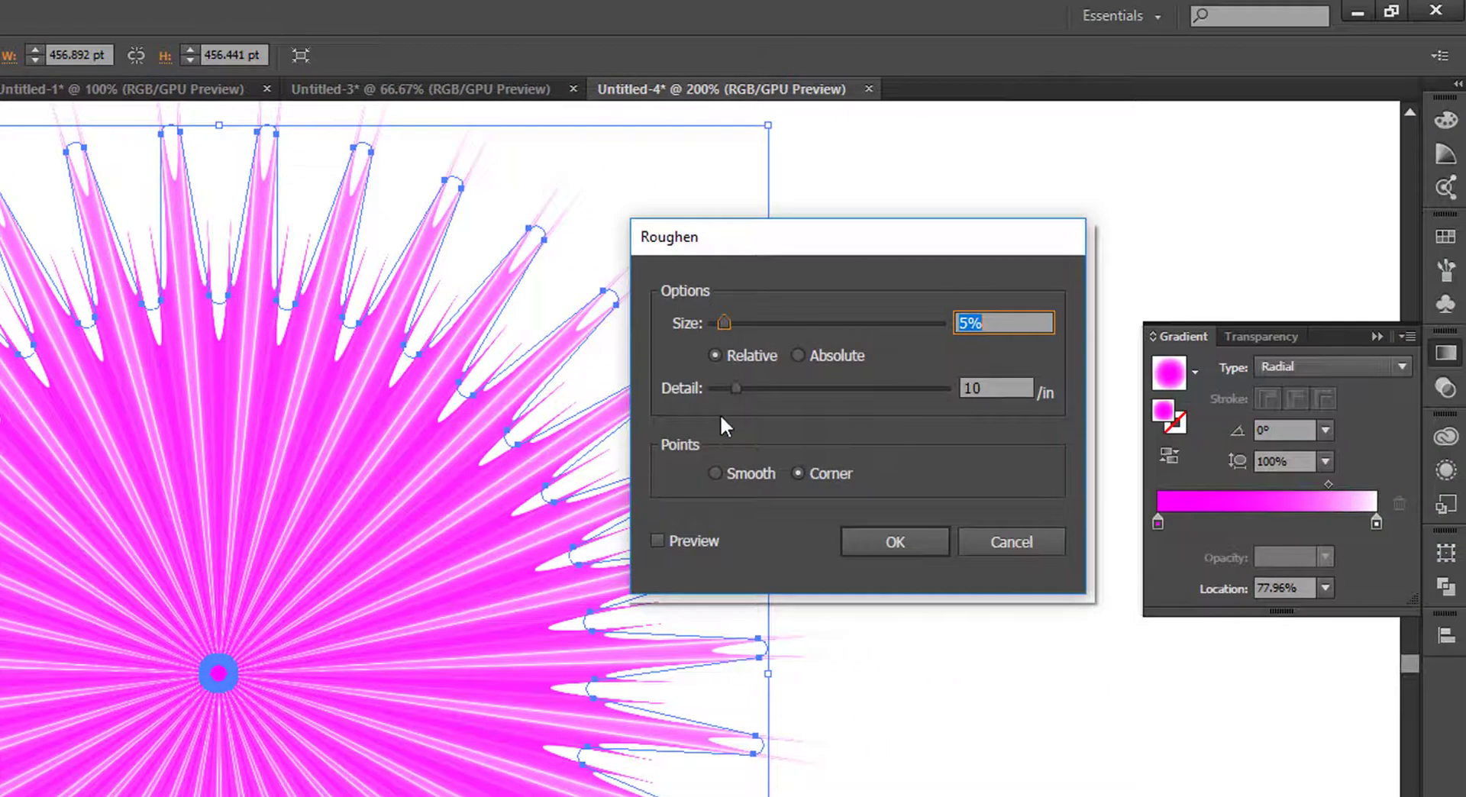
drag(734, 387, 637, 389)
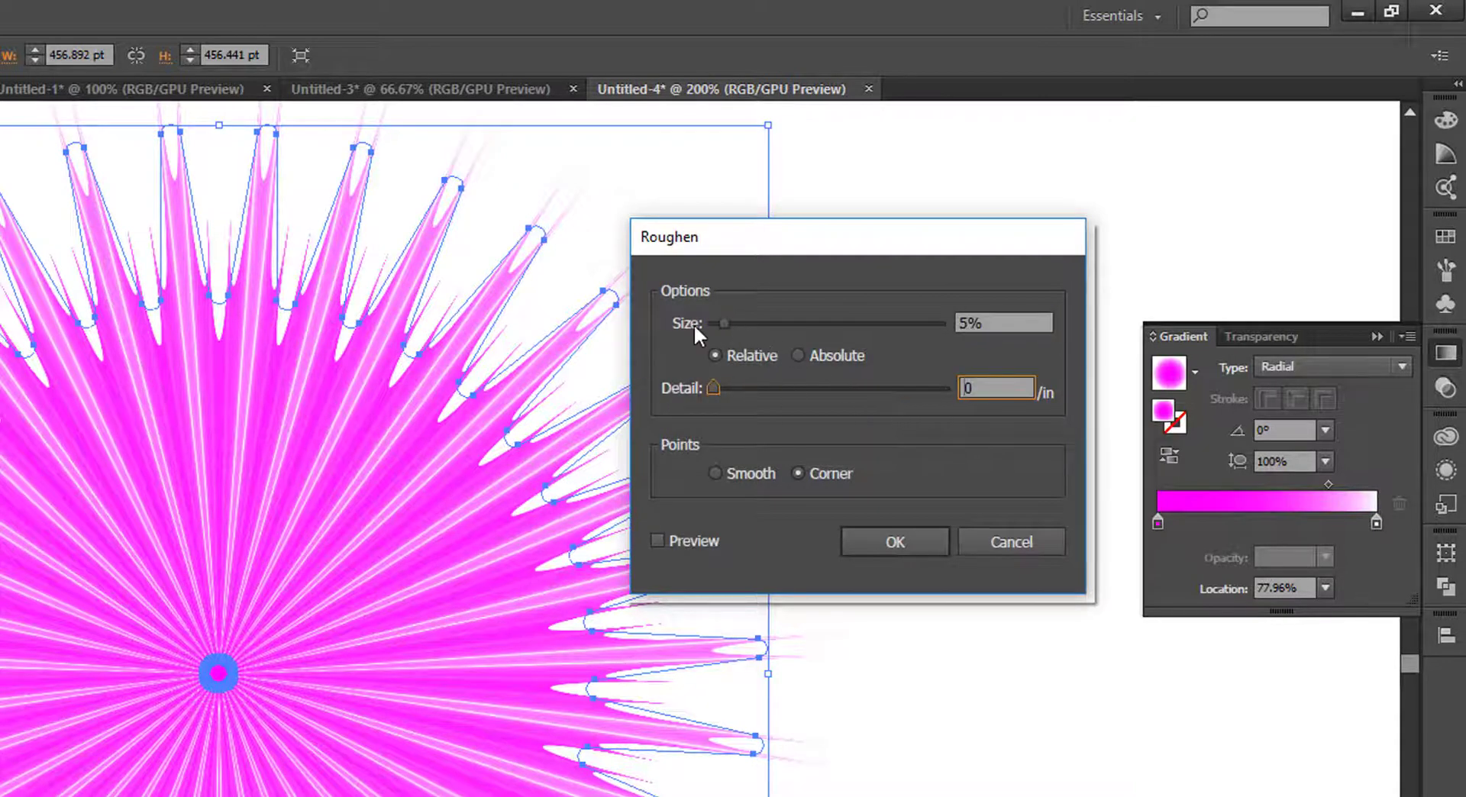
drag(722, 321, 750, 322)
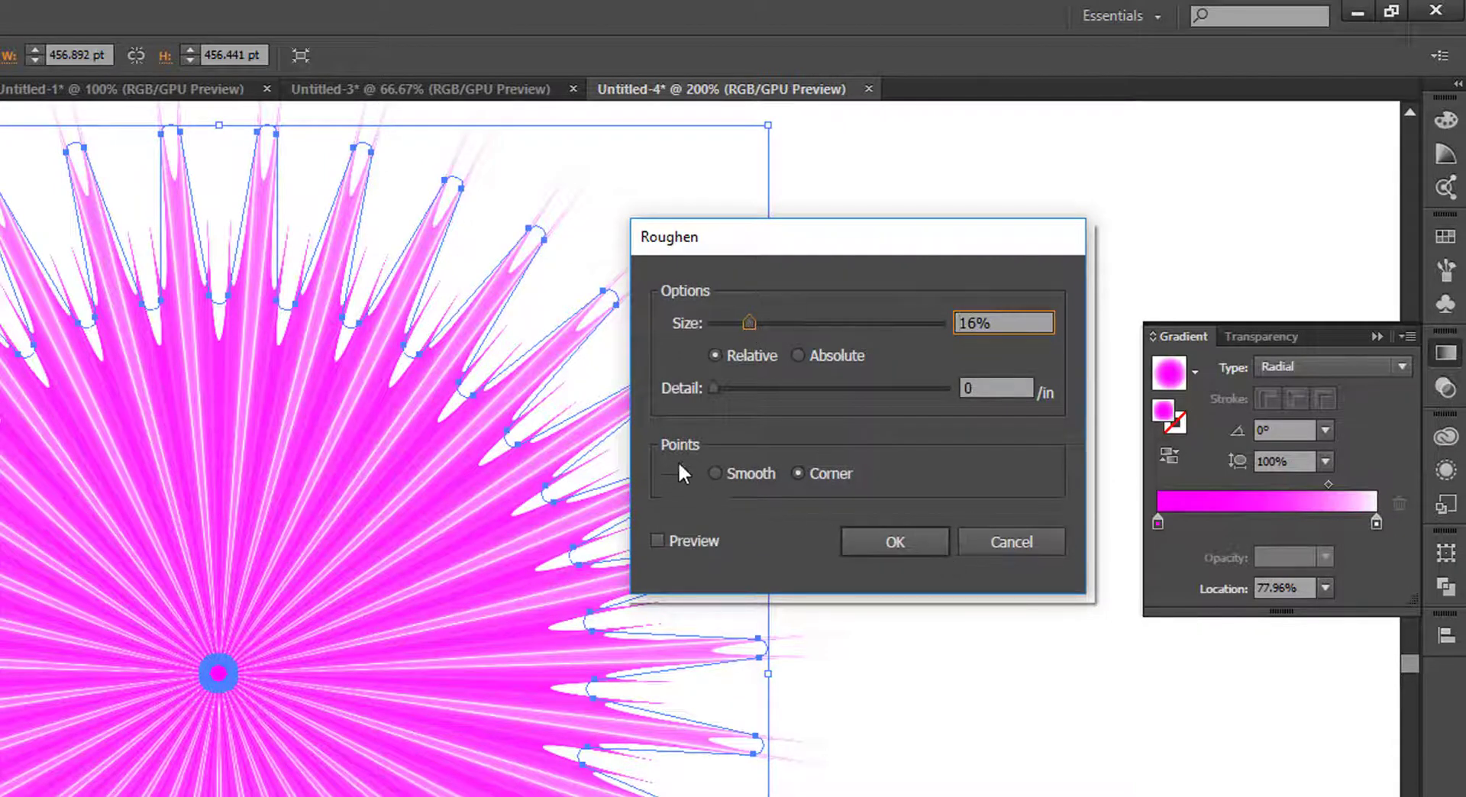
click(721, 473)
click(657, 539)
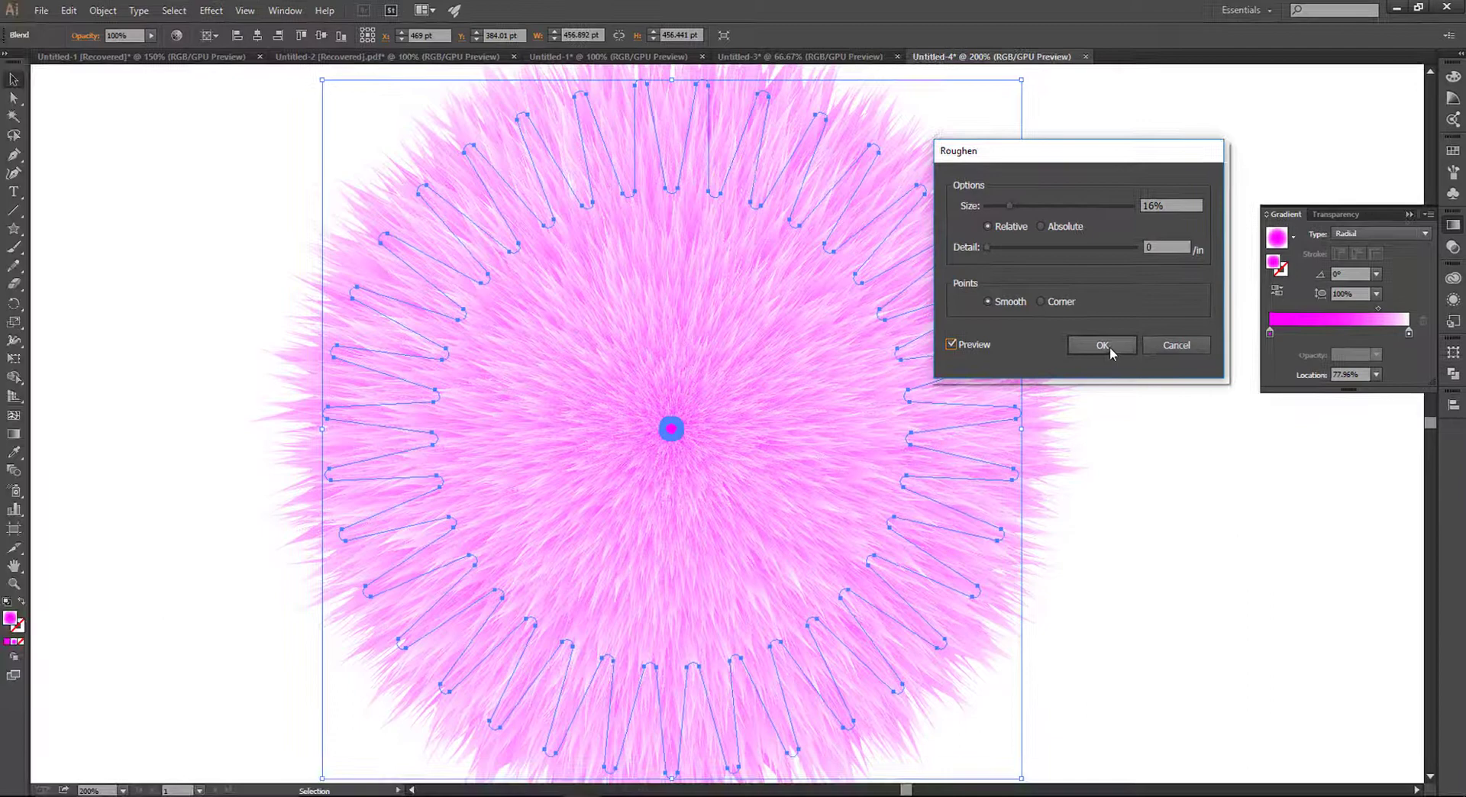
Apply the Roughen effect and shrink the fluffy ball around its centre.
click(1110, 347)
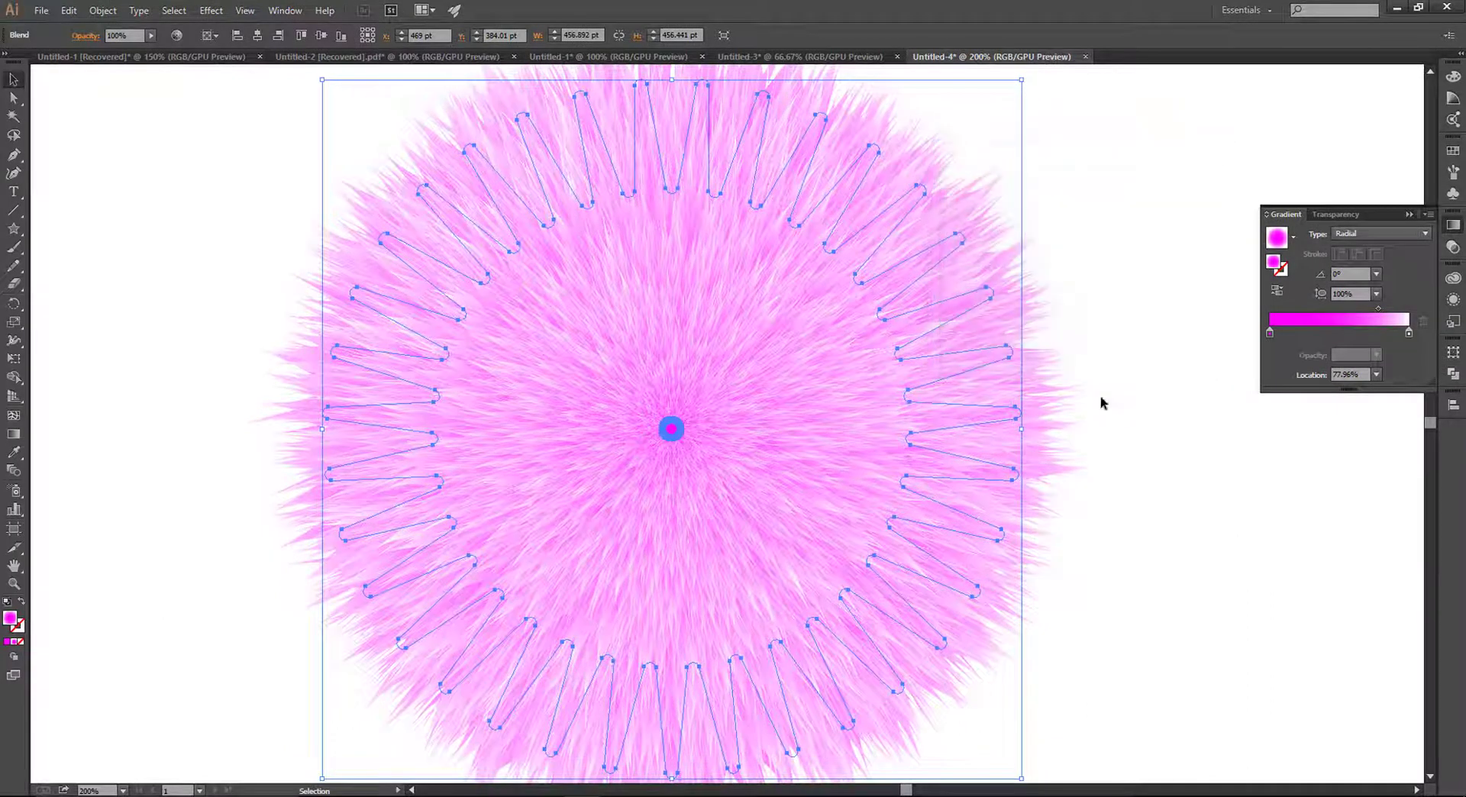
key(a)
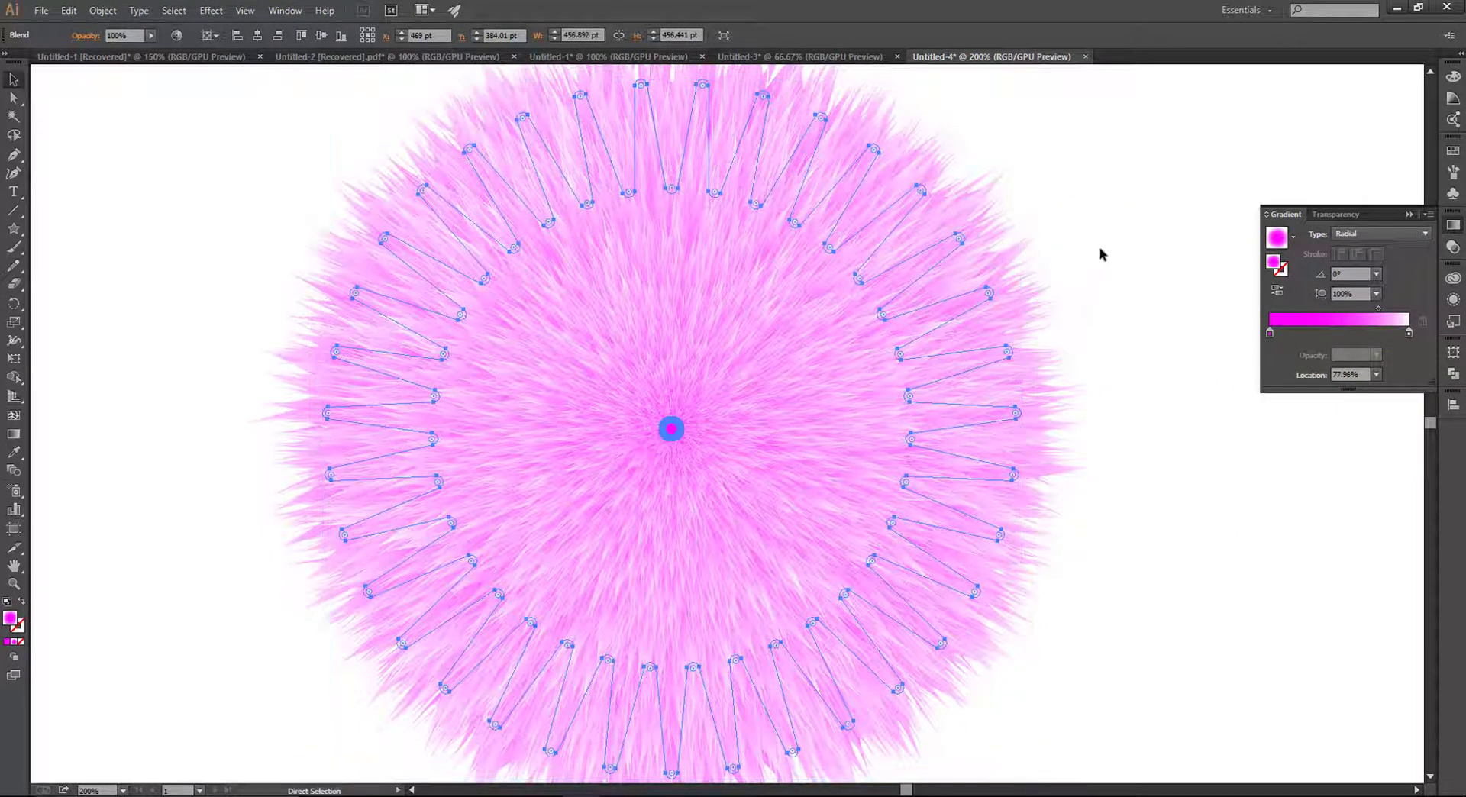
key(ctrl+minus)
key(ctrl+minus)
key(ctrl+minus)
key(v)
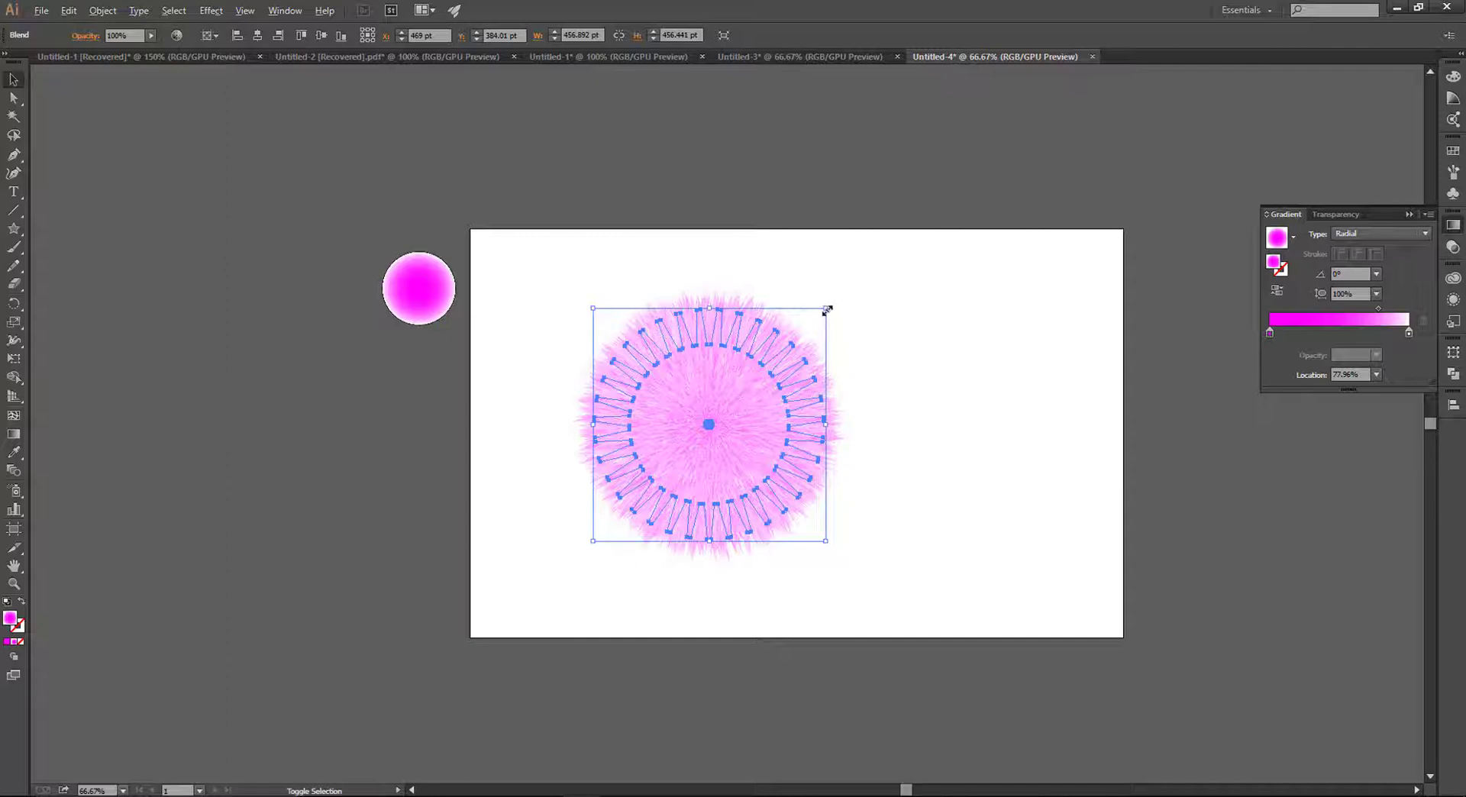
drag(826, 309, 794, 362)
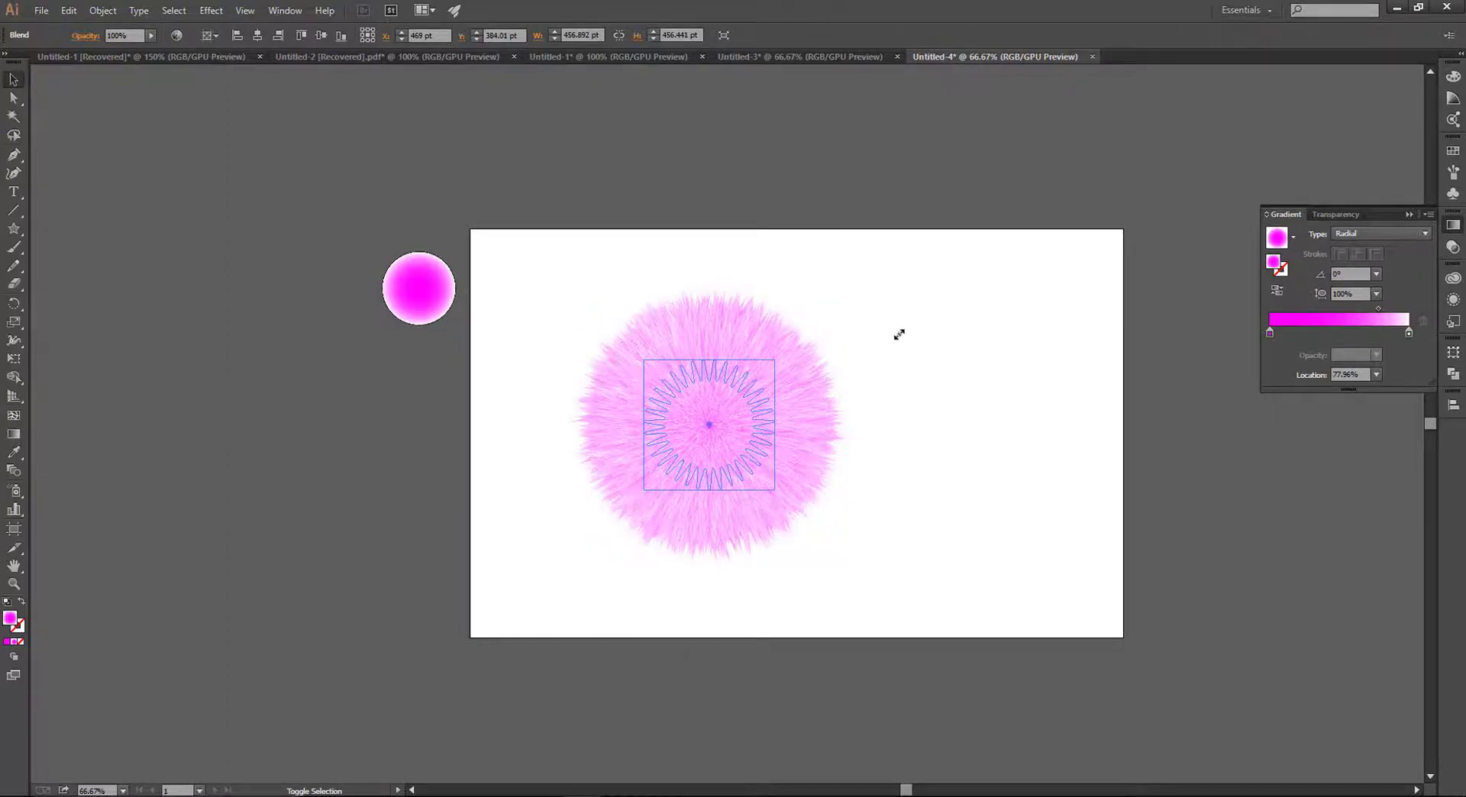
key(ctrl+plus)
key(ctrl+plus)
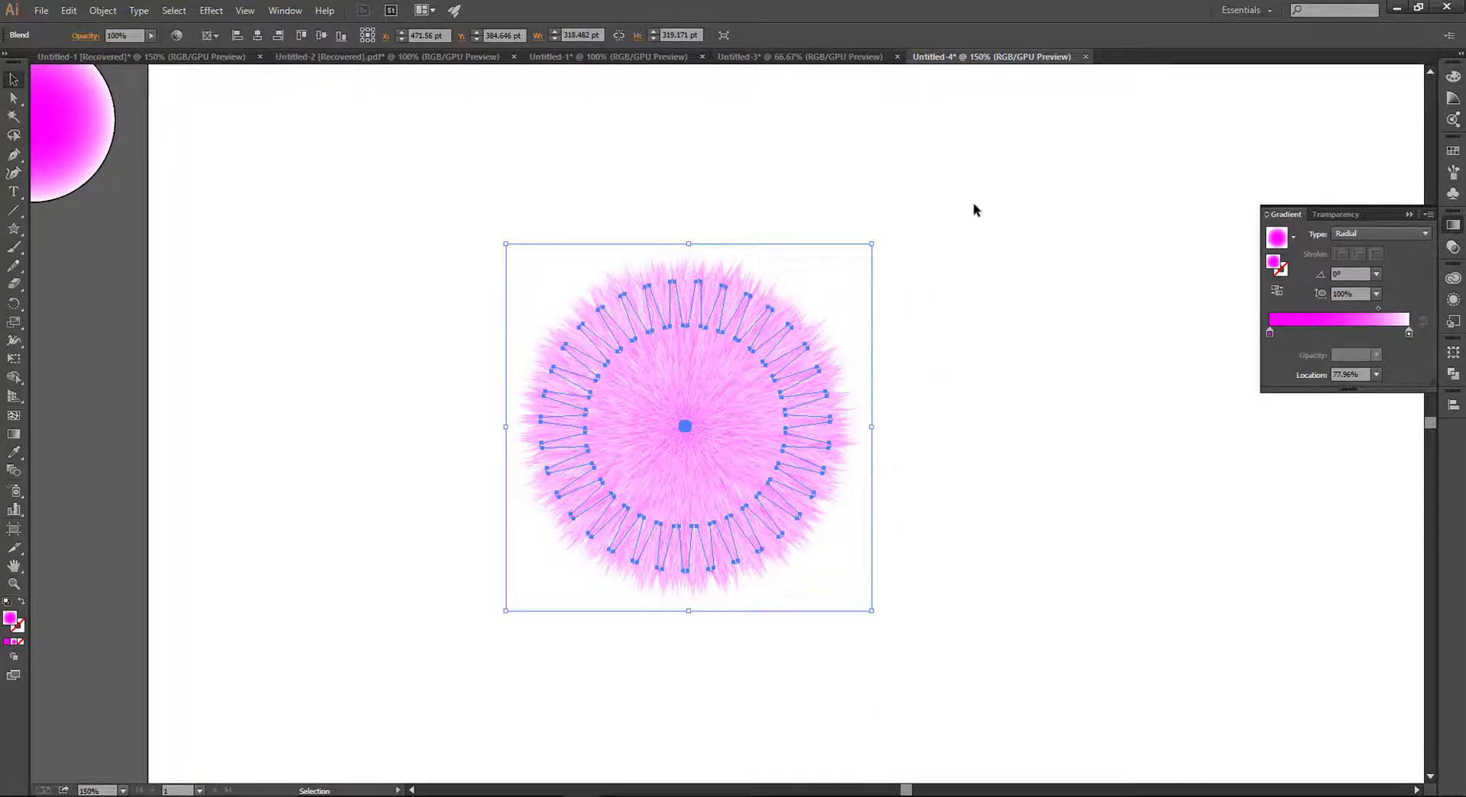
Select the fur blend and choose Isolate Selected Group from its context menu.
click(910, 258)
click(707, 477)
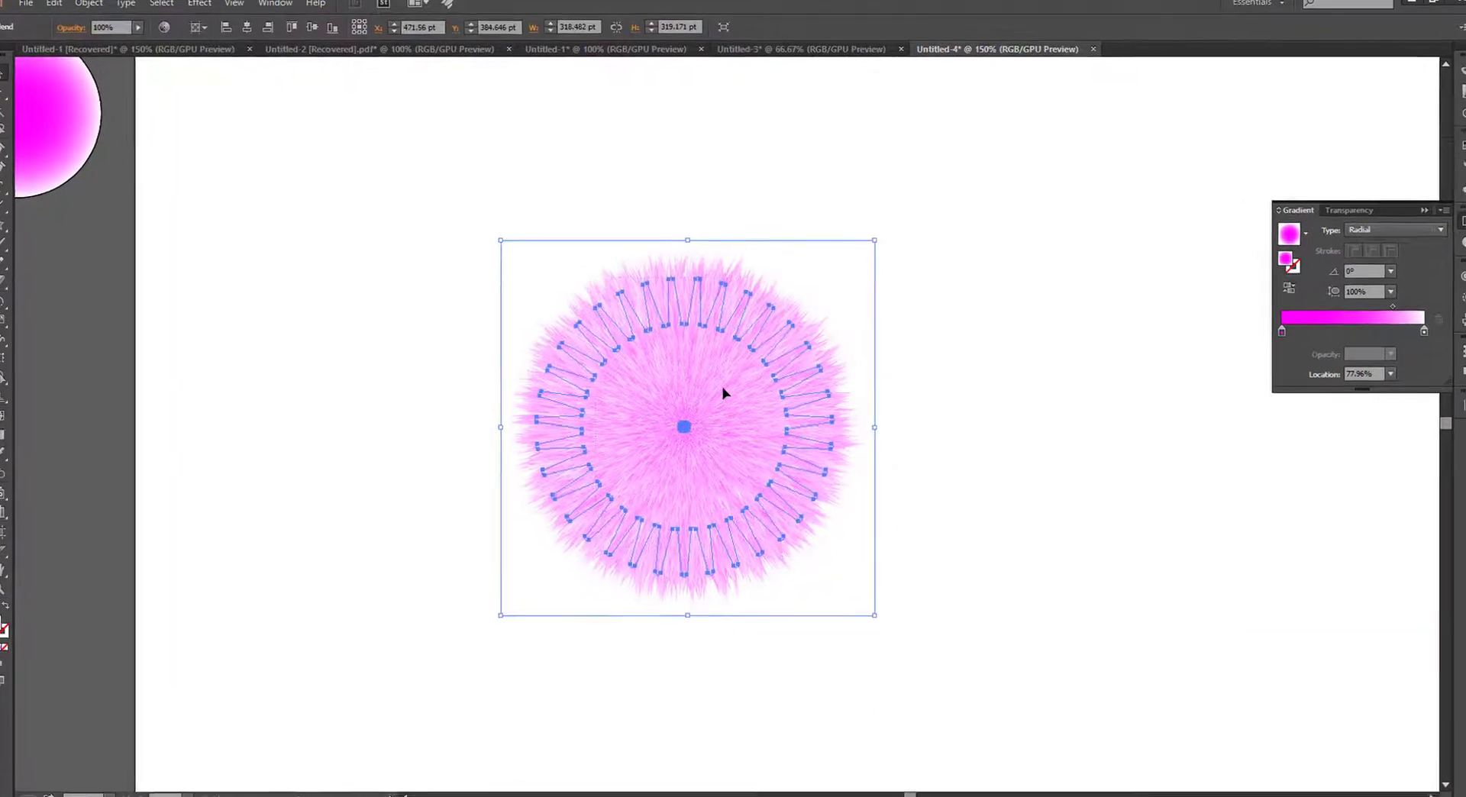
right_click(726, 397)
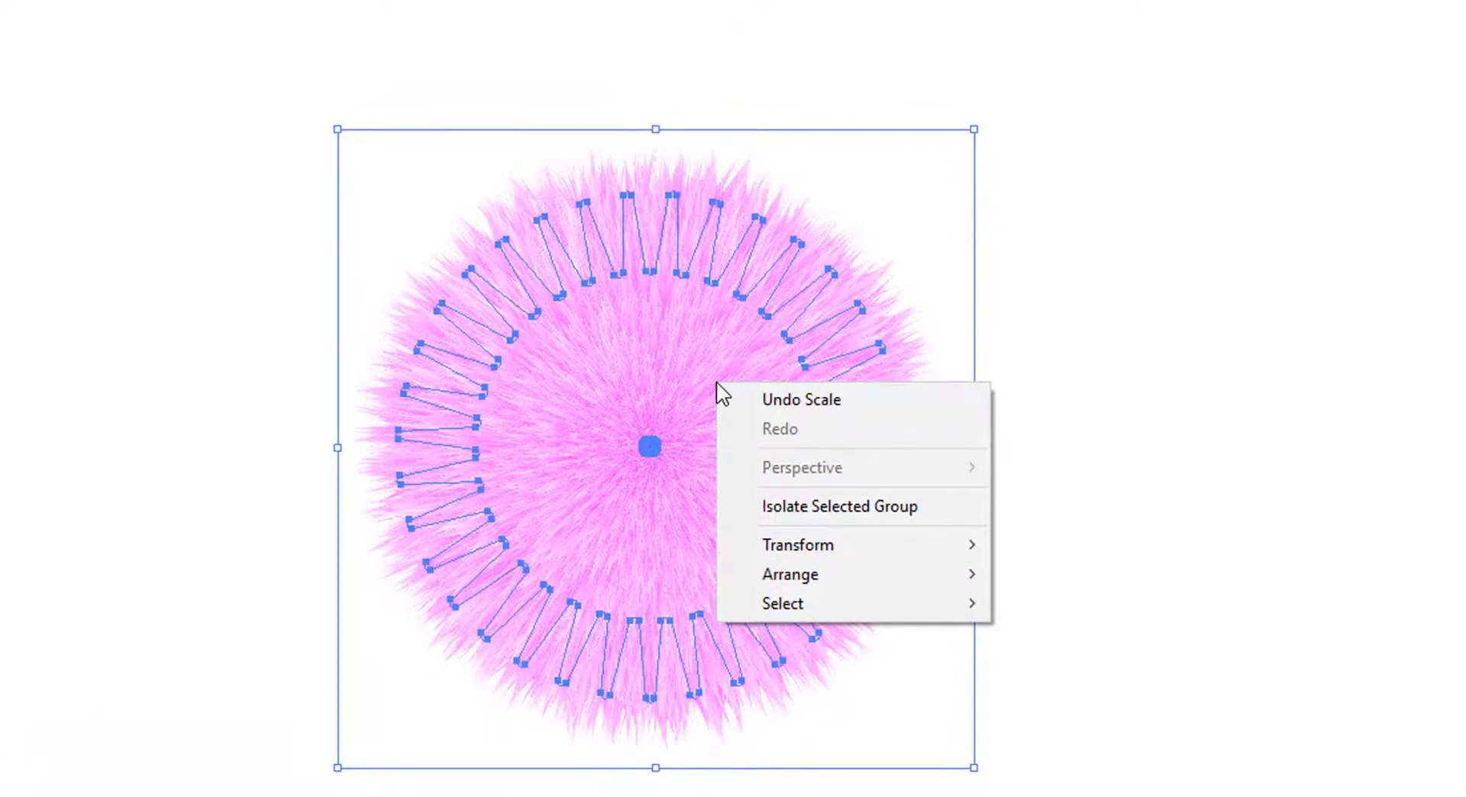
click(931, 510)
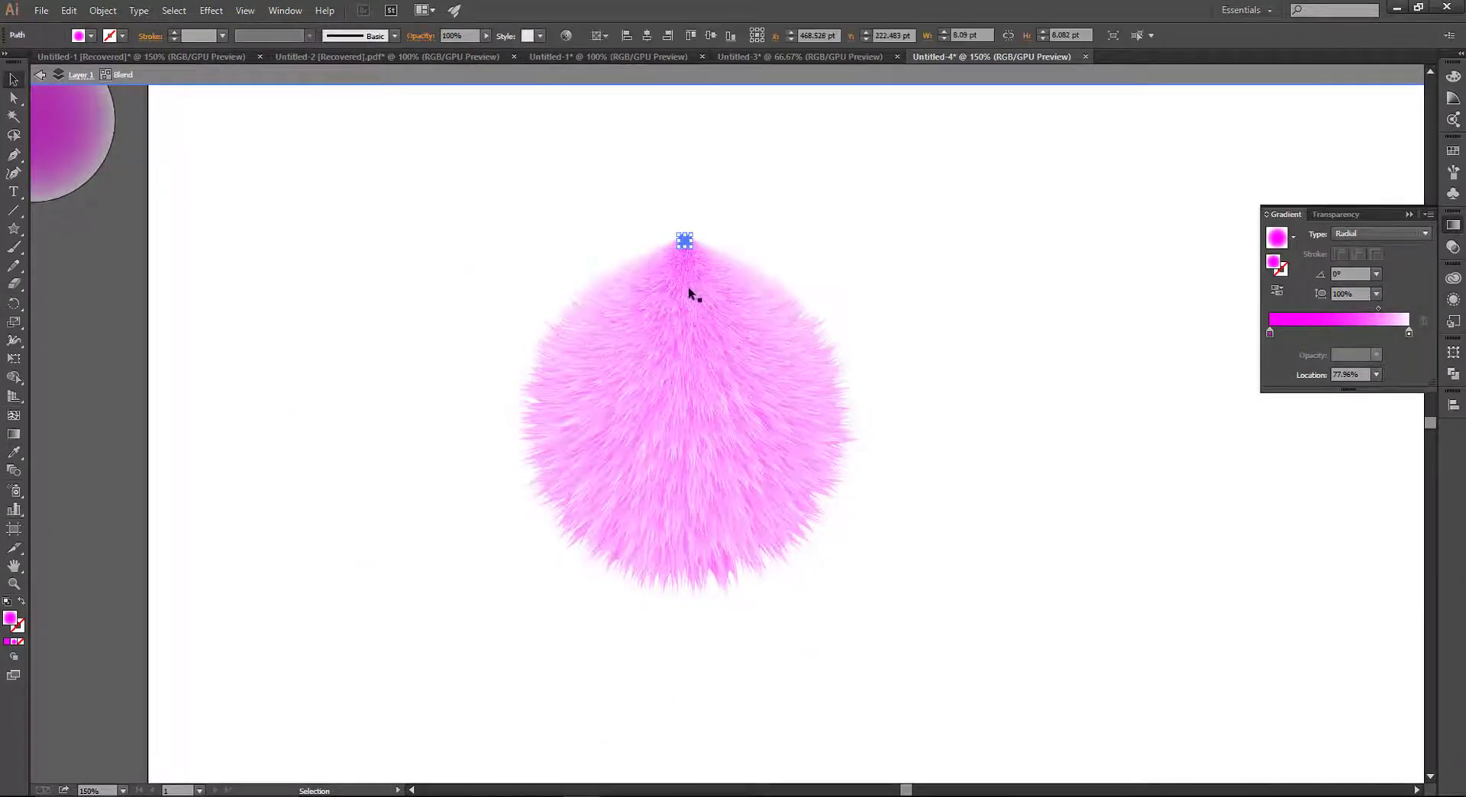
Drag the pink fur ball's top anchor up into a pointed teardrop tip, then exit isolation mode.
drag(688, 243, 693, 219)
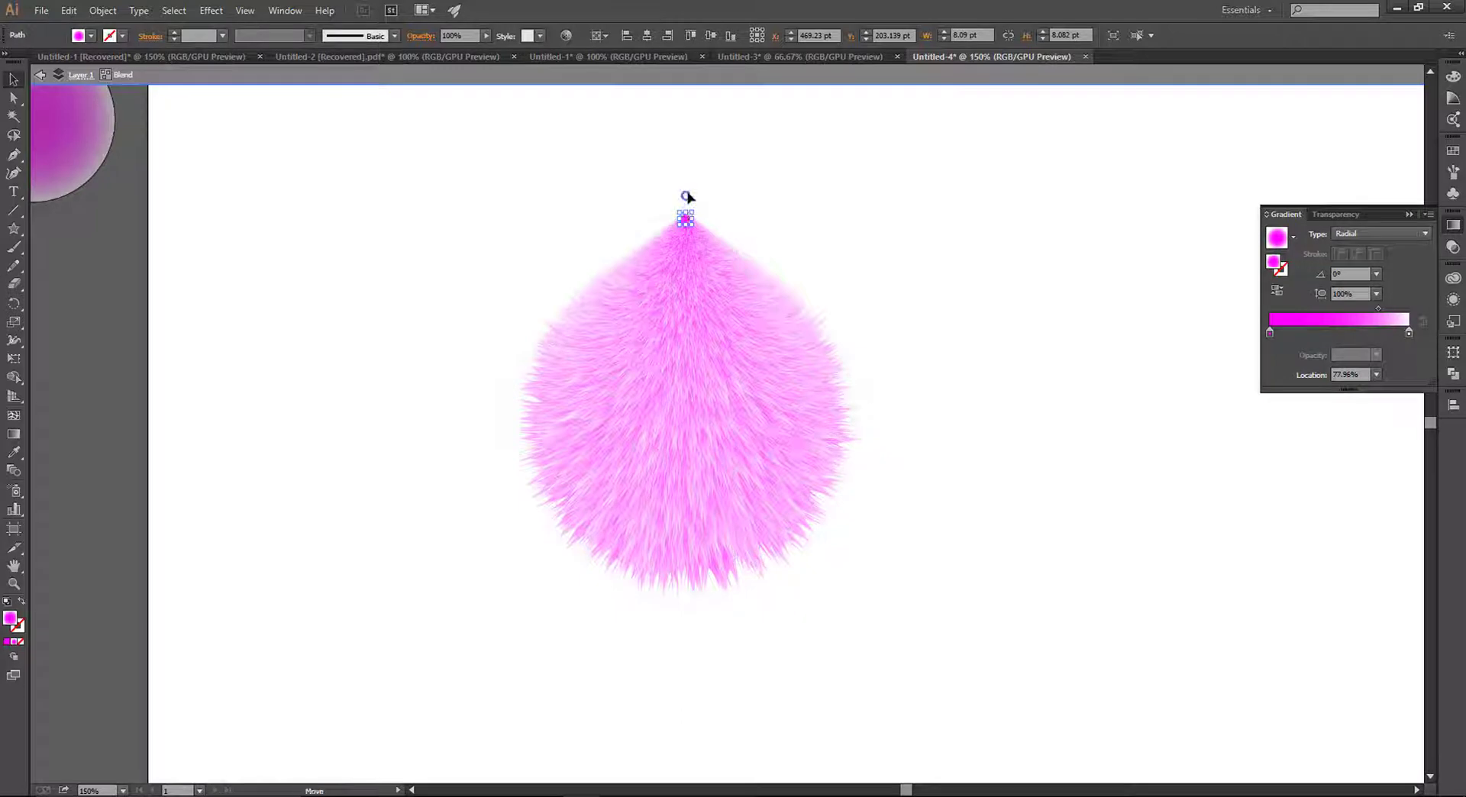
drag(684, 218, 685, 174)
drag(902, 272, 900, 400)
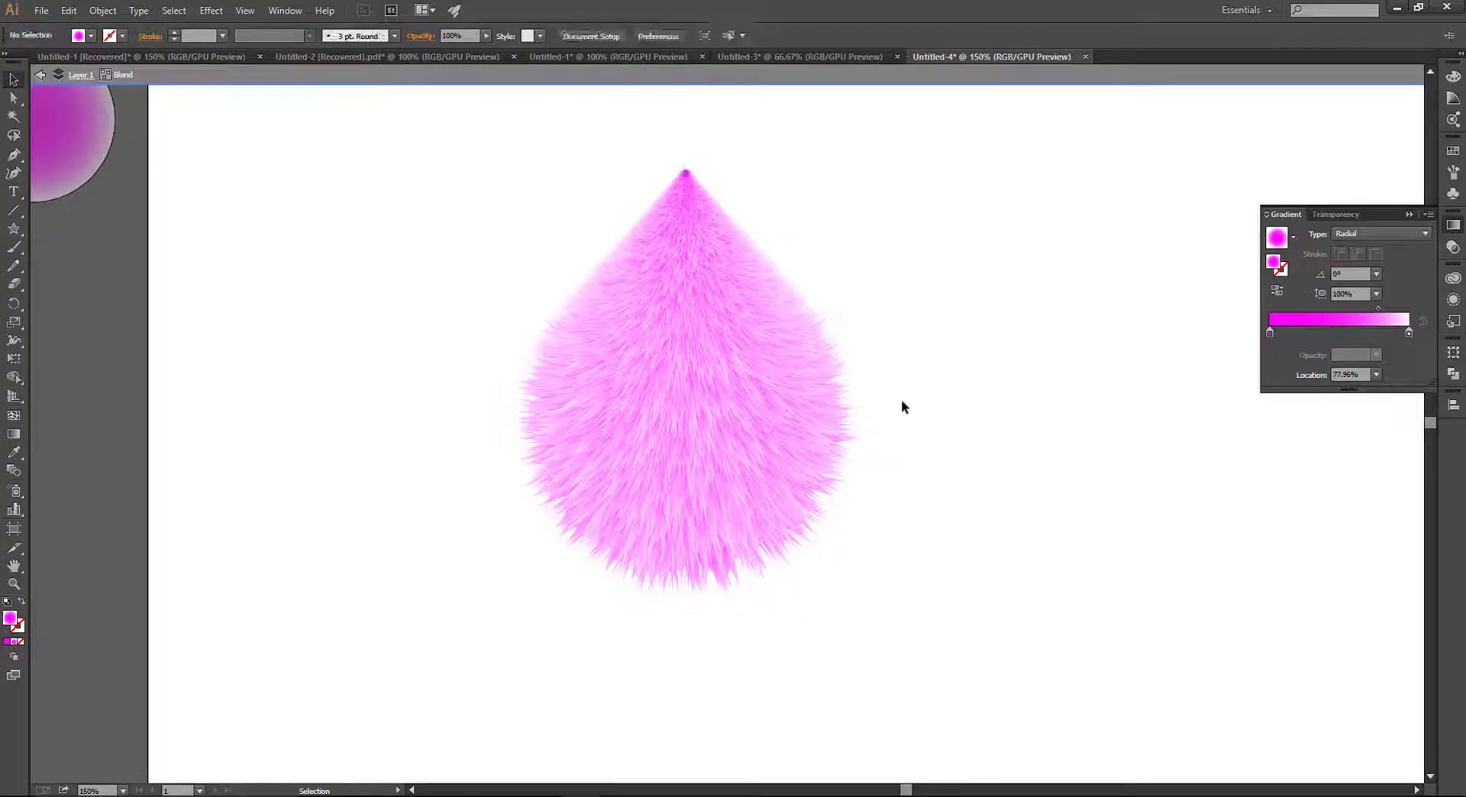
click(578, 463)
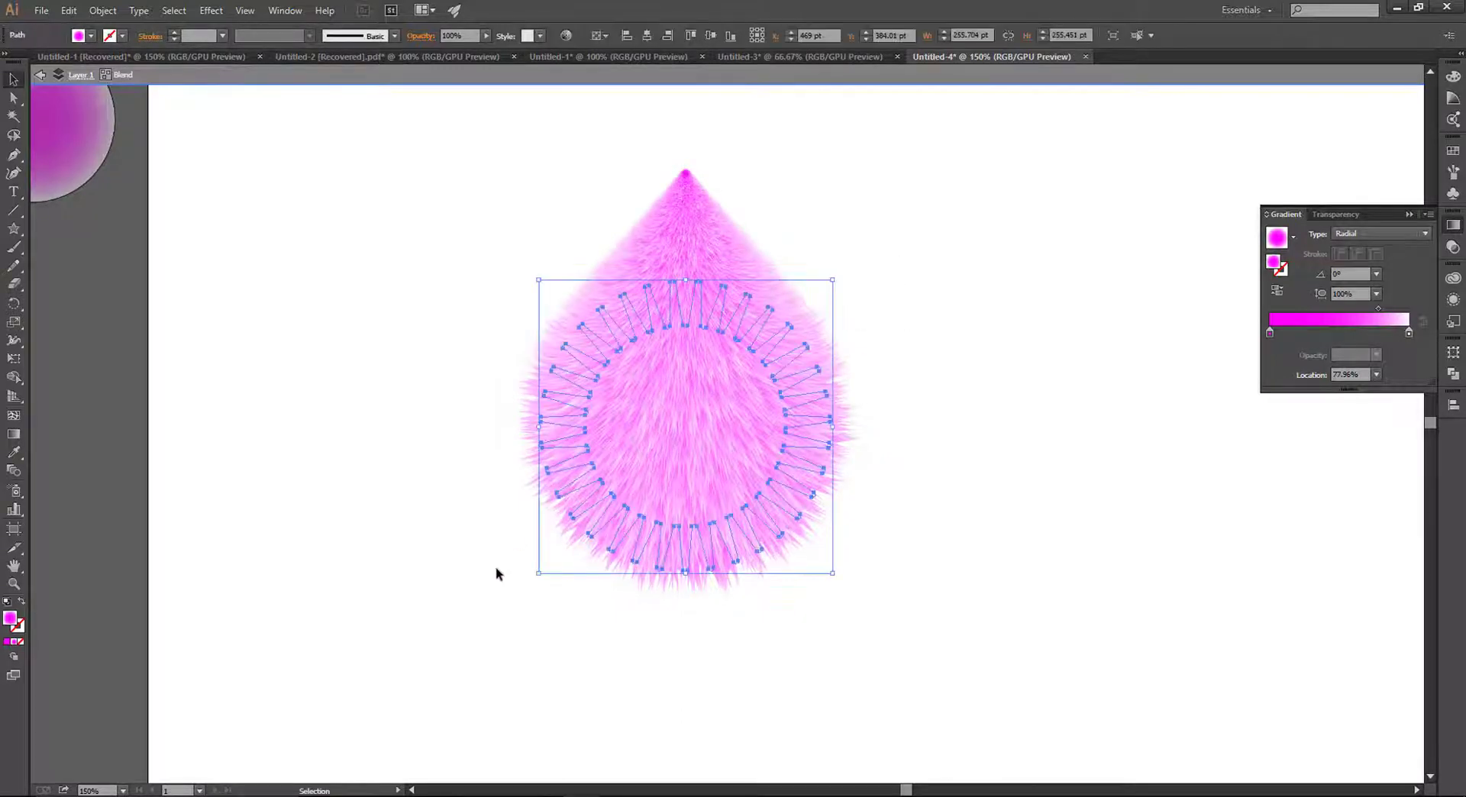
click(809, 170)
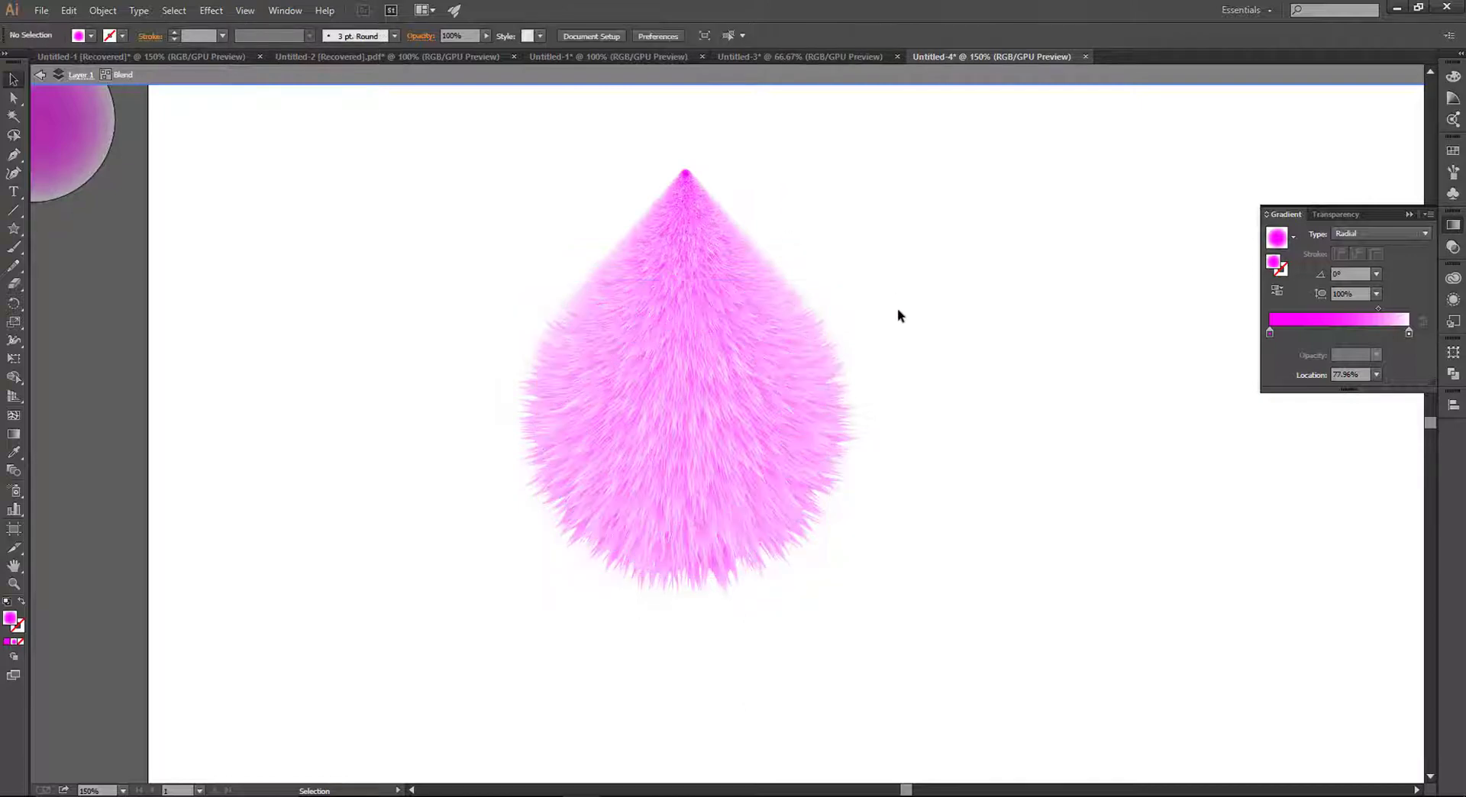
click(42, 79)
click(43, 78)
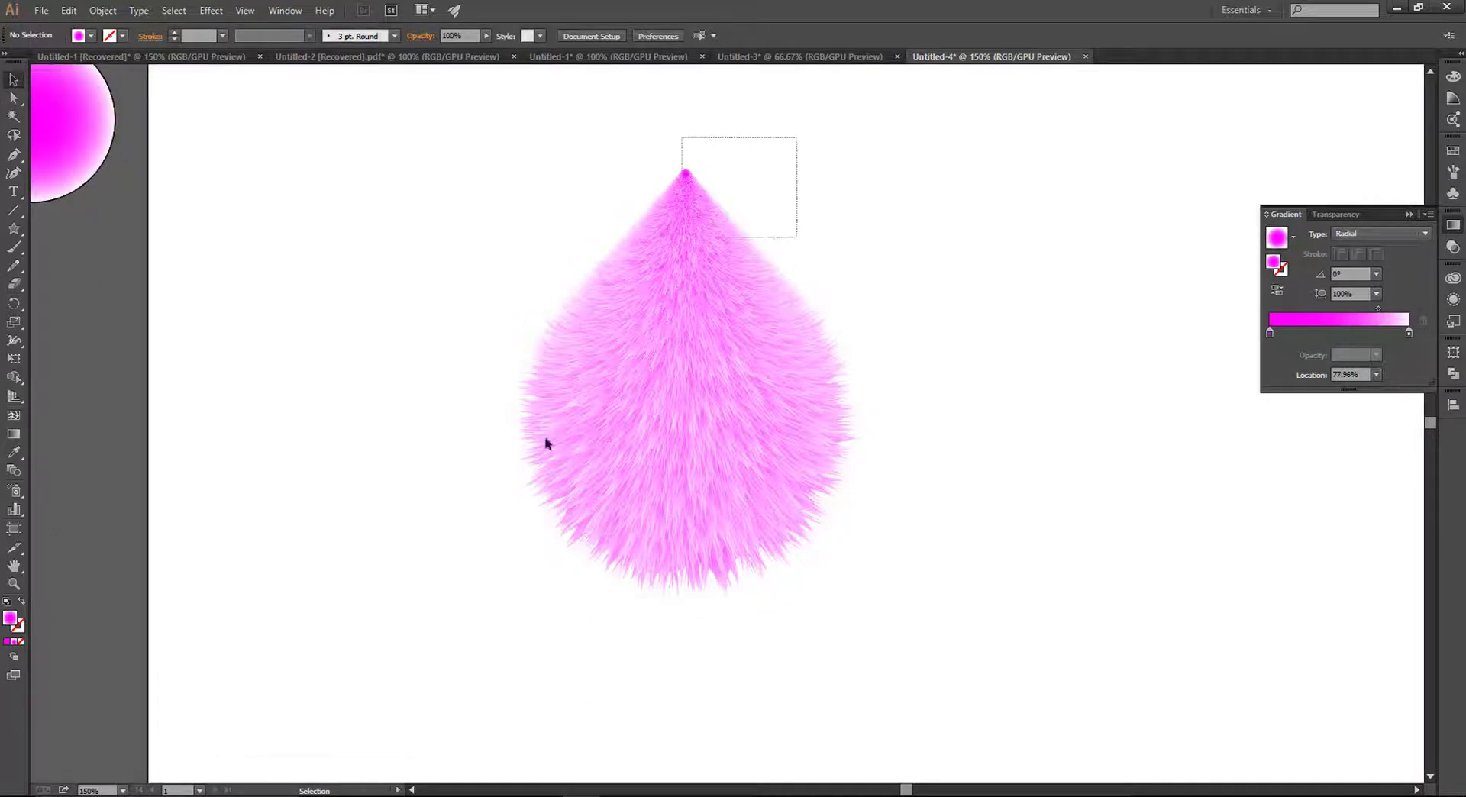
Alt-drag a copy of the fur teardrop blend to sit right of the original.
drag(685, 139, 442, 675)
key(a)
key(ctrl+minus)
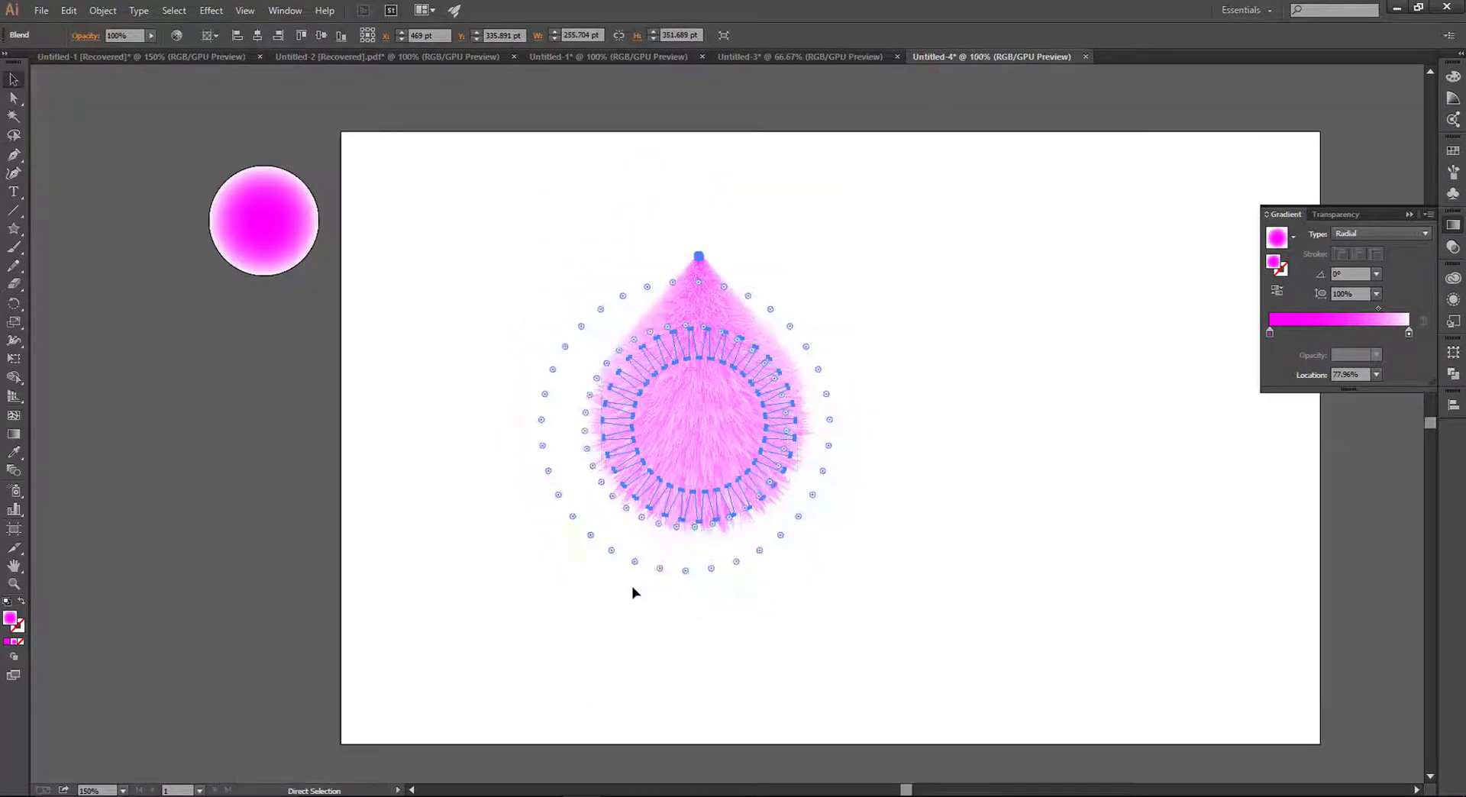
drag(796, 533, 684, 581)
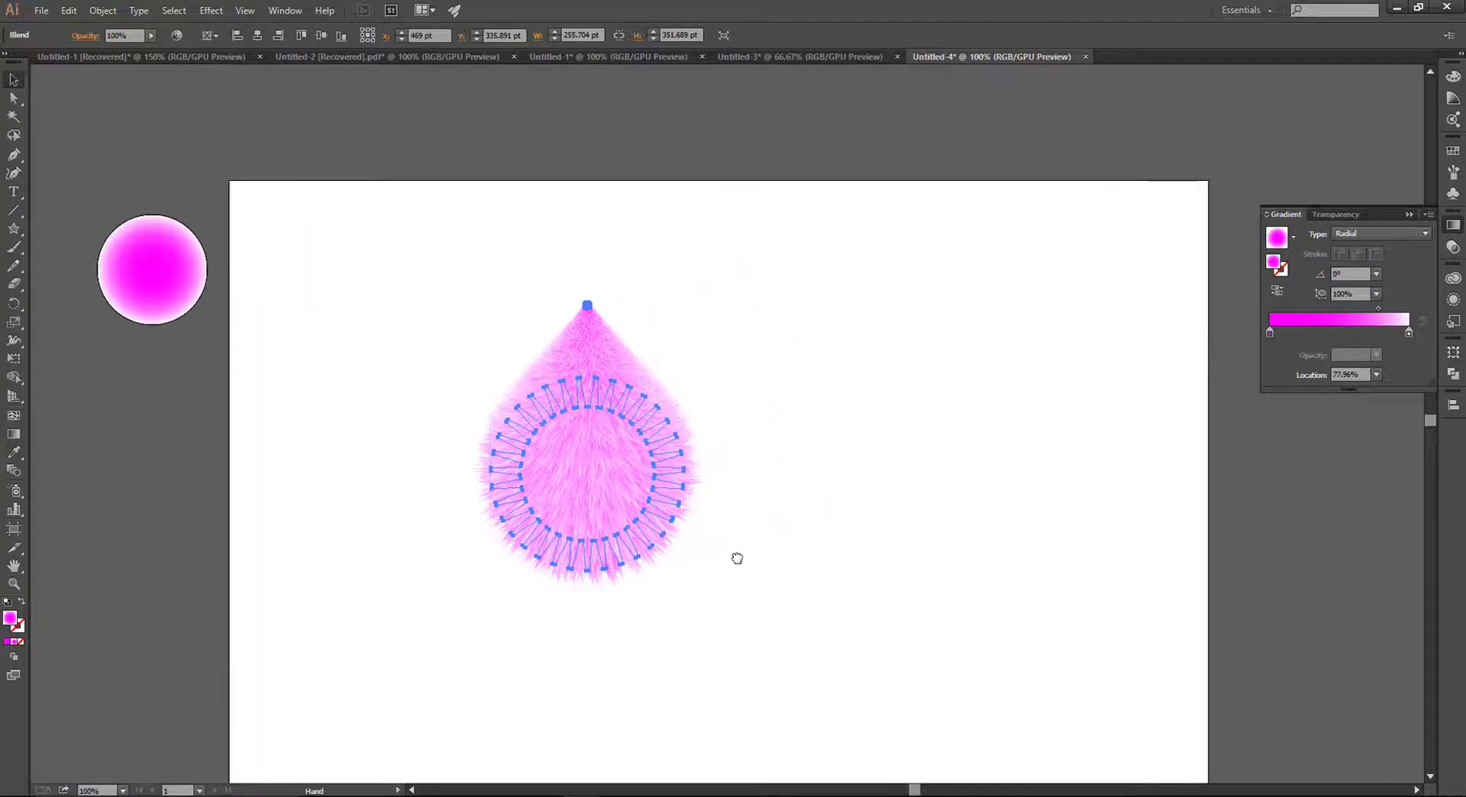
drag(618, 487, 867, 490)
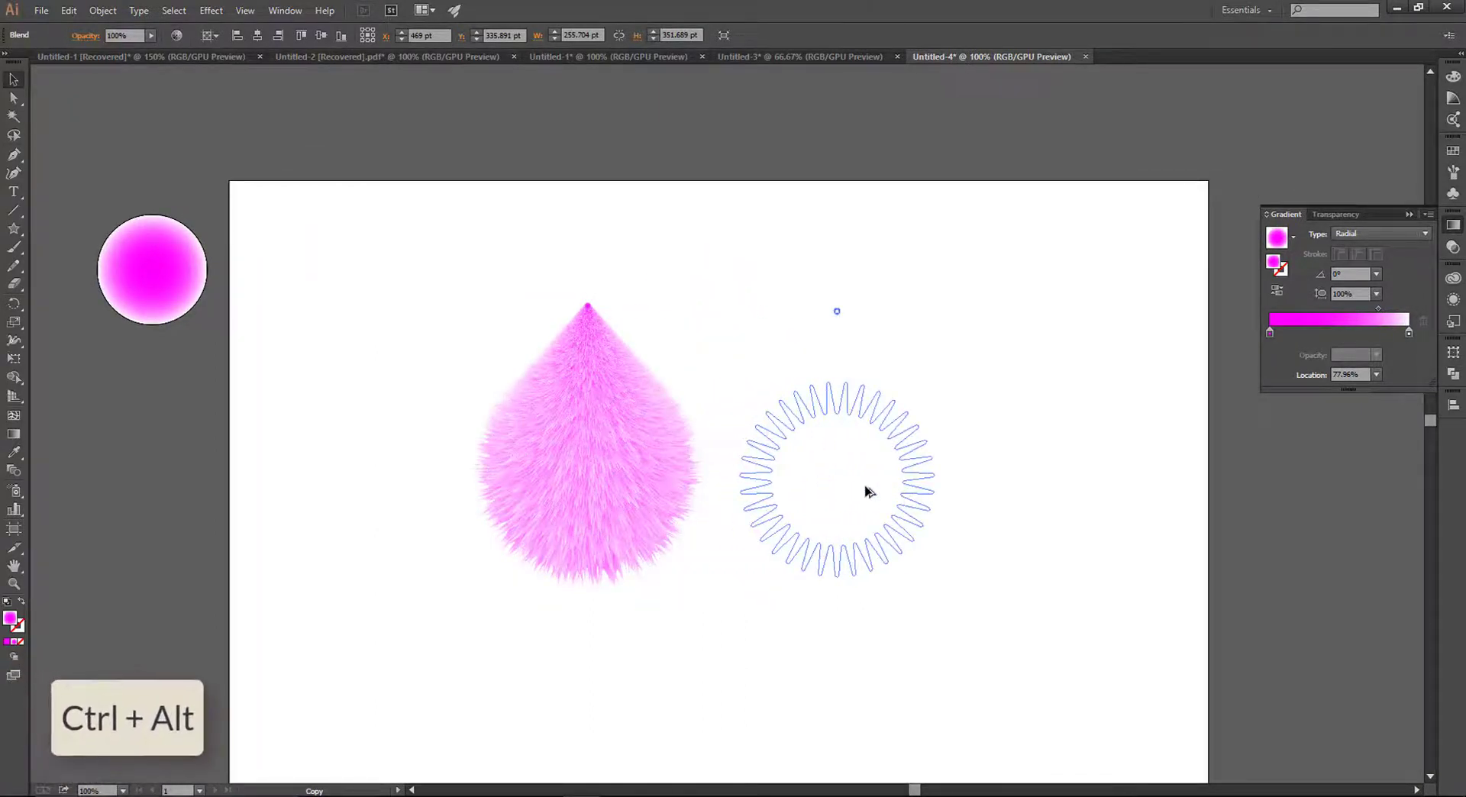
drag(866, 490, 921, 485)
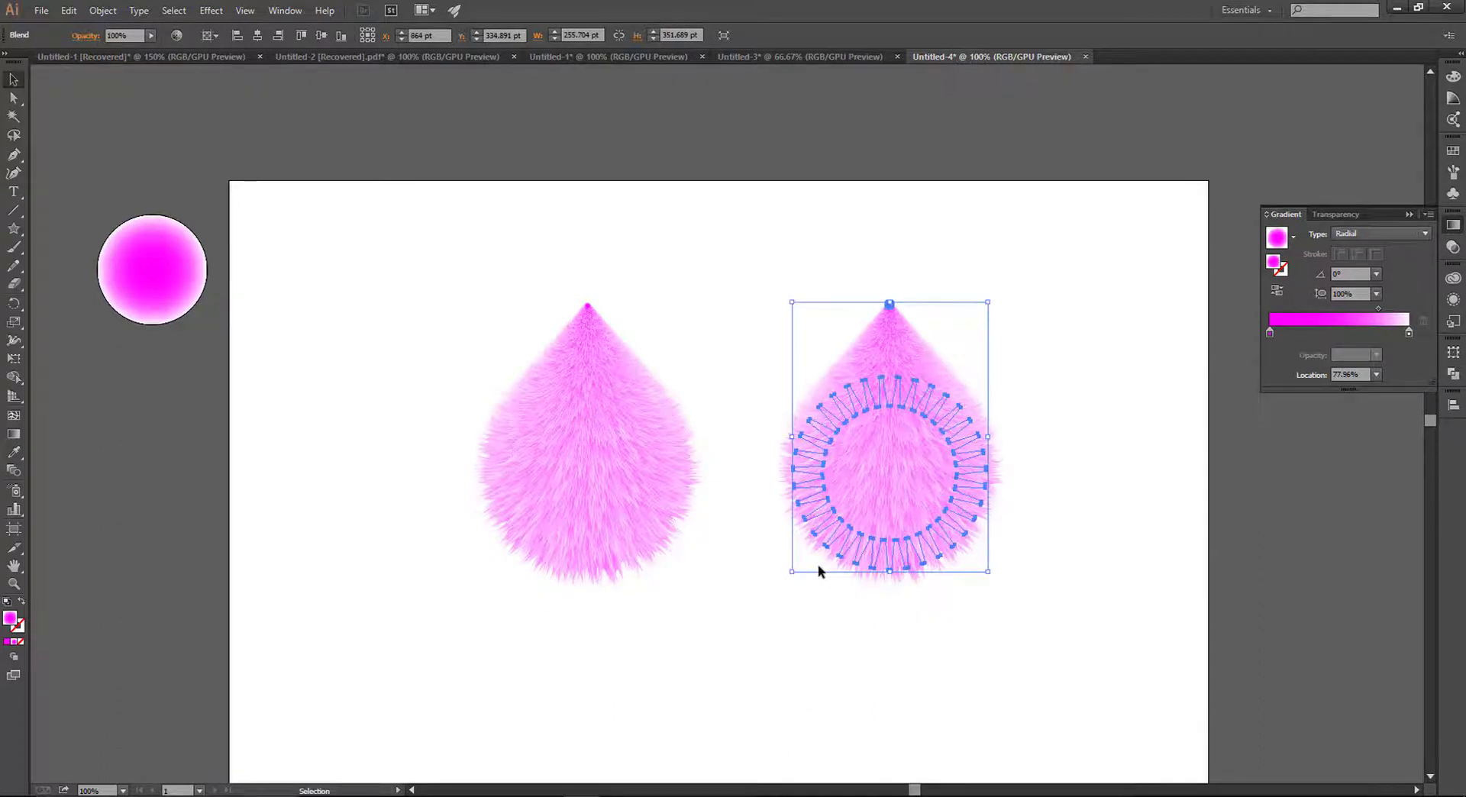
Recolour the copy's gradient stops to orange-peach.
click(1269, 333)
double_click(1269, 333)
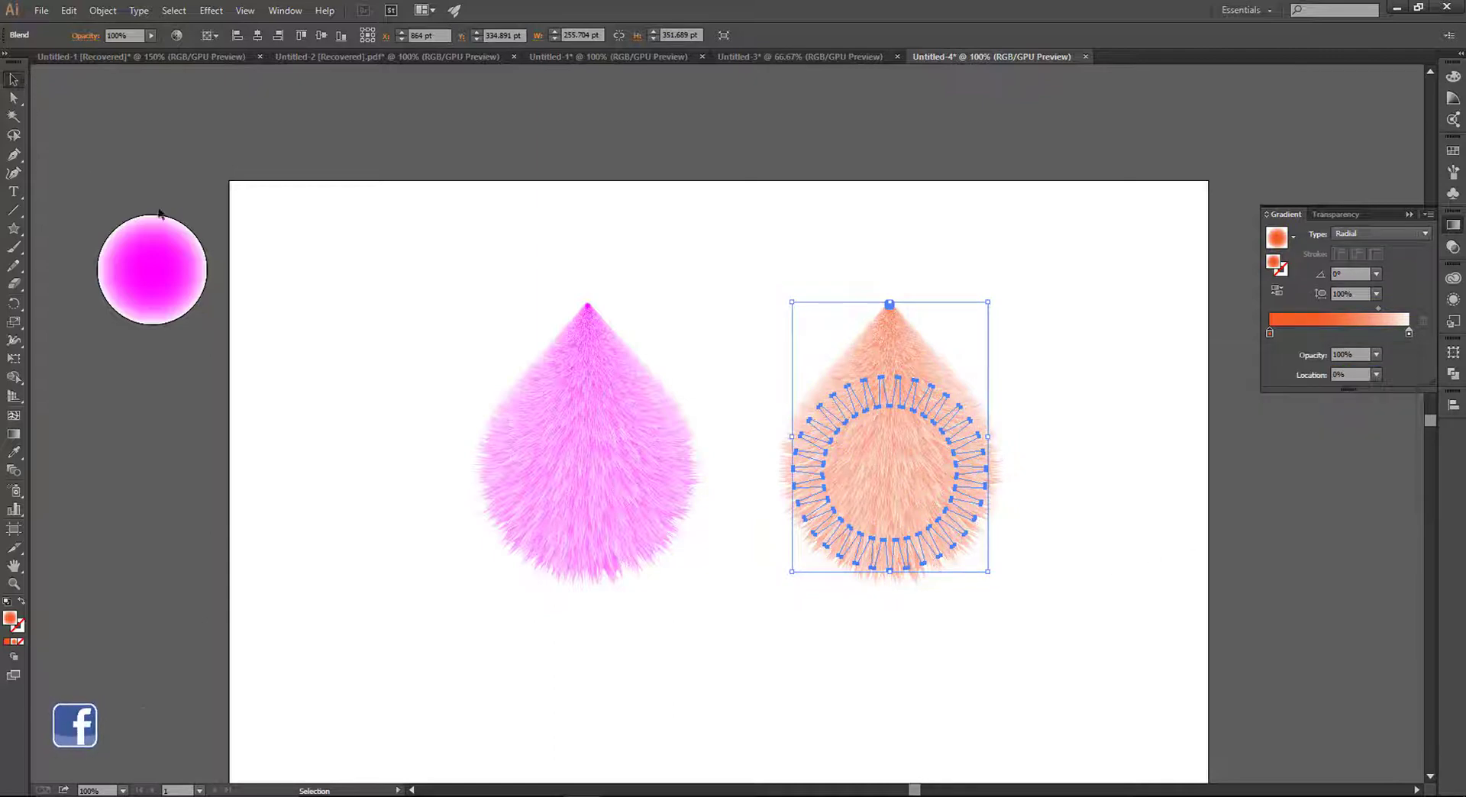
click(1092, 396)
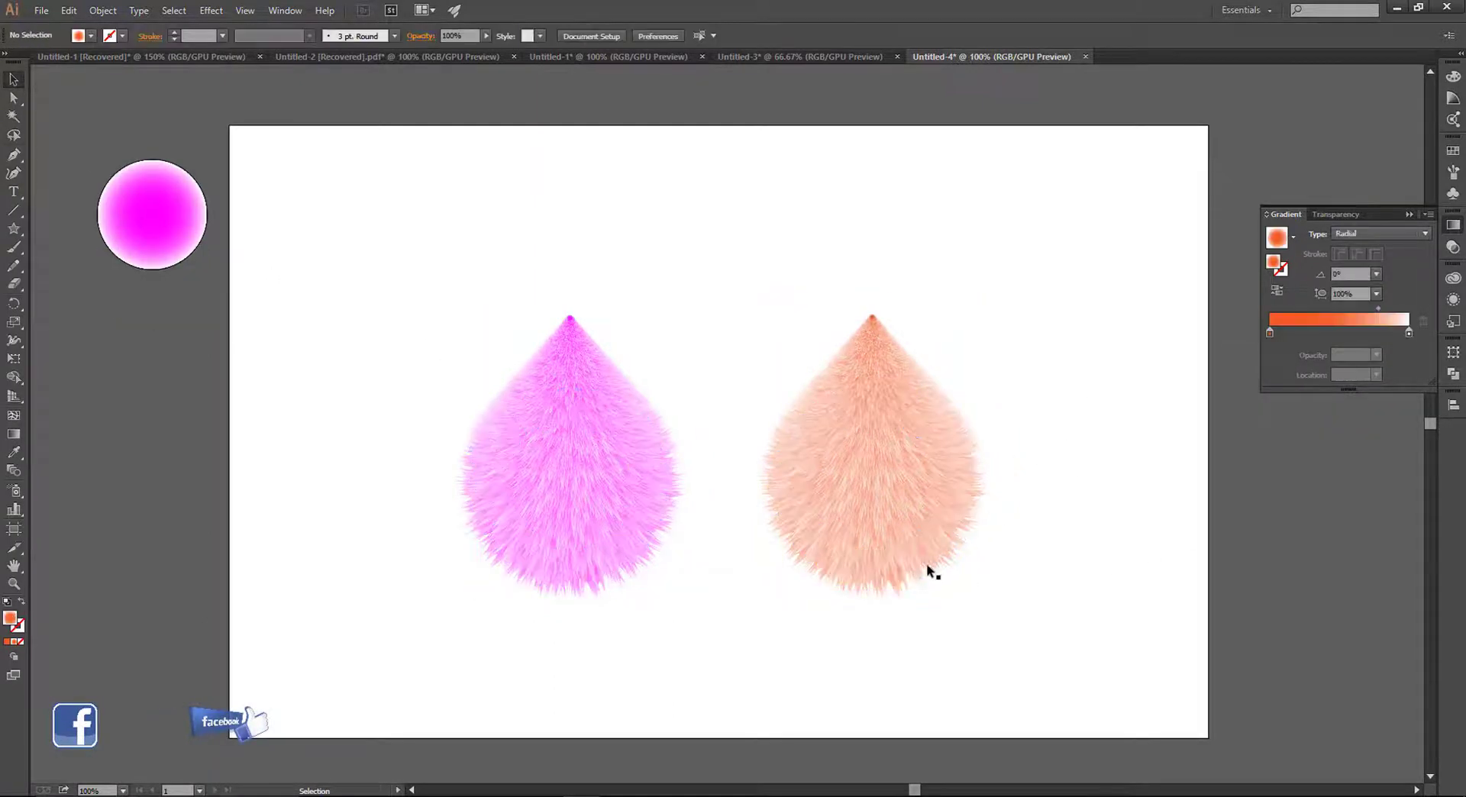
Delete the leftover magenta circle on the pasteboard.
drag(650, 520, 691, 498)
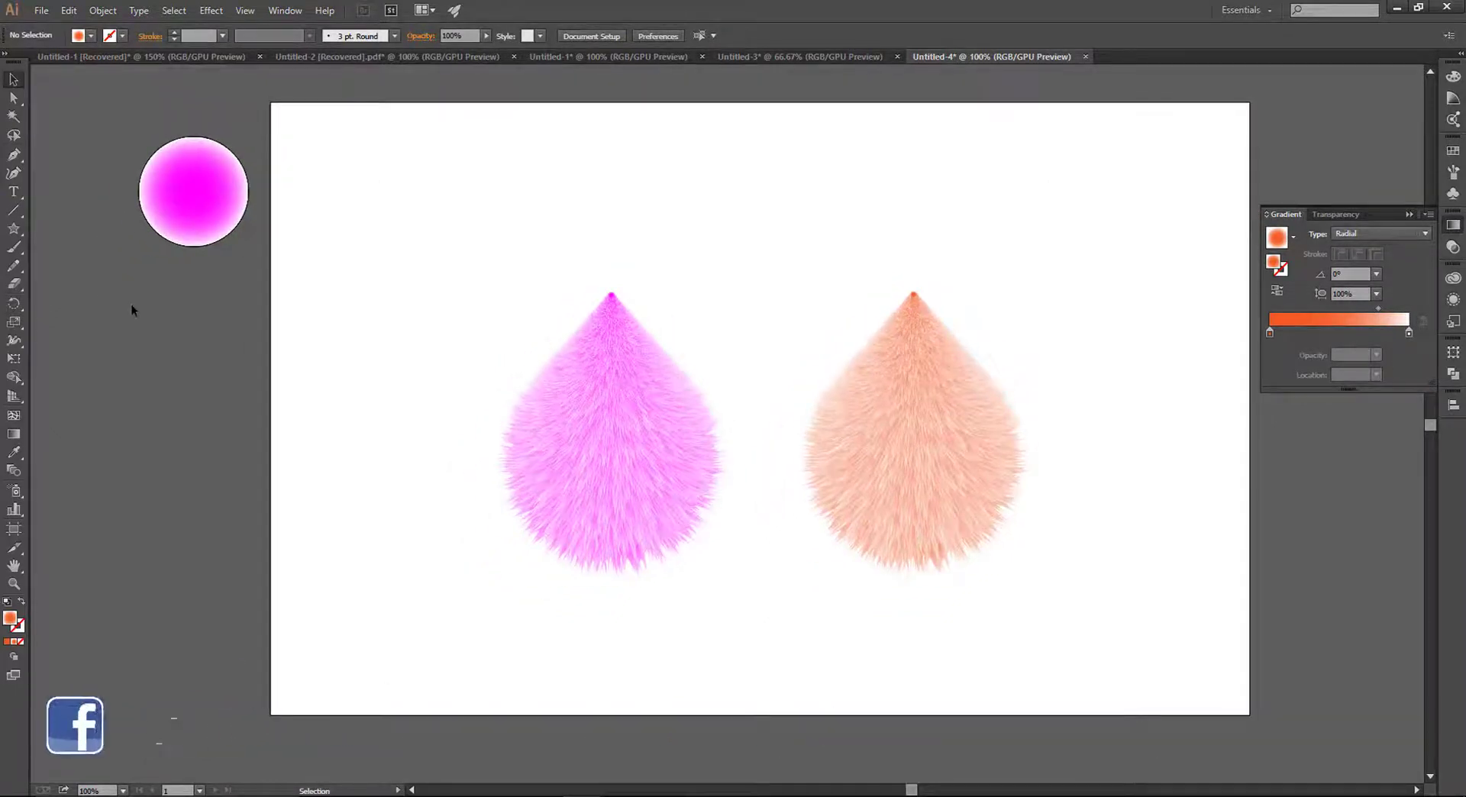
drag(122, 107, 289, 304)
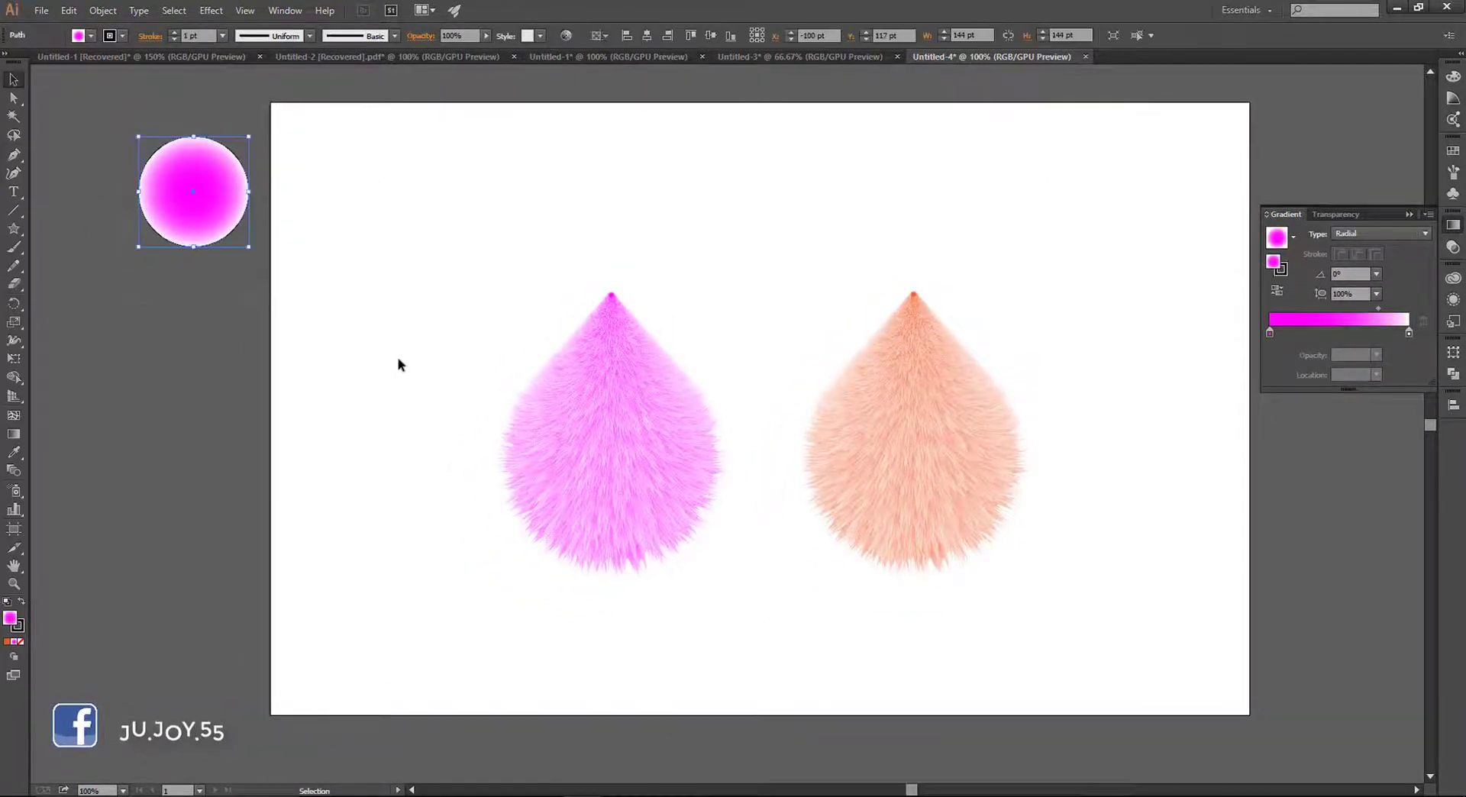
key(Delete)
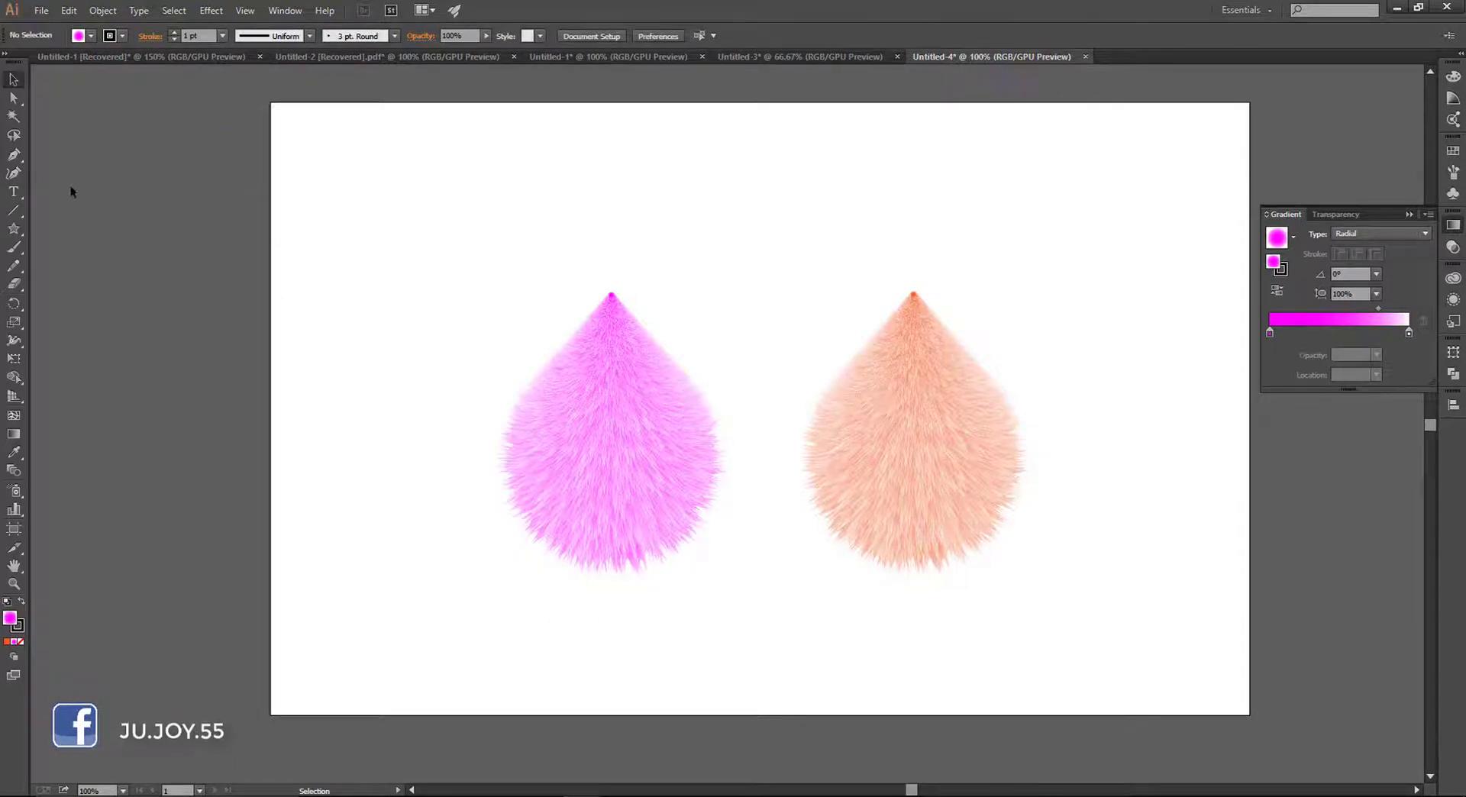
Draw an oval on the empty pasteboard for the eye white.
click(14, 229)
drag(17, 231, 91, 262)
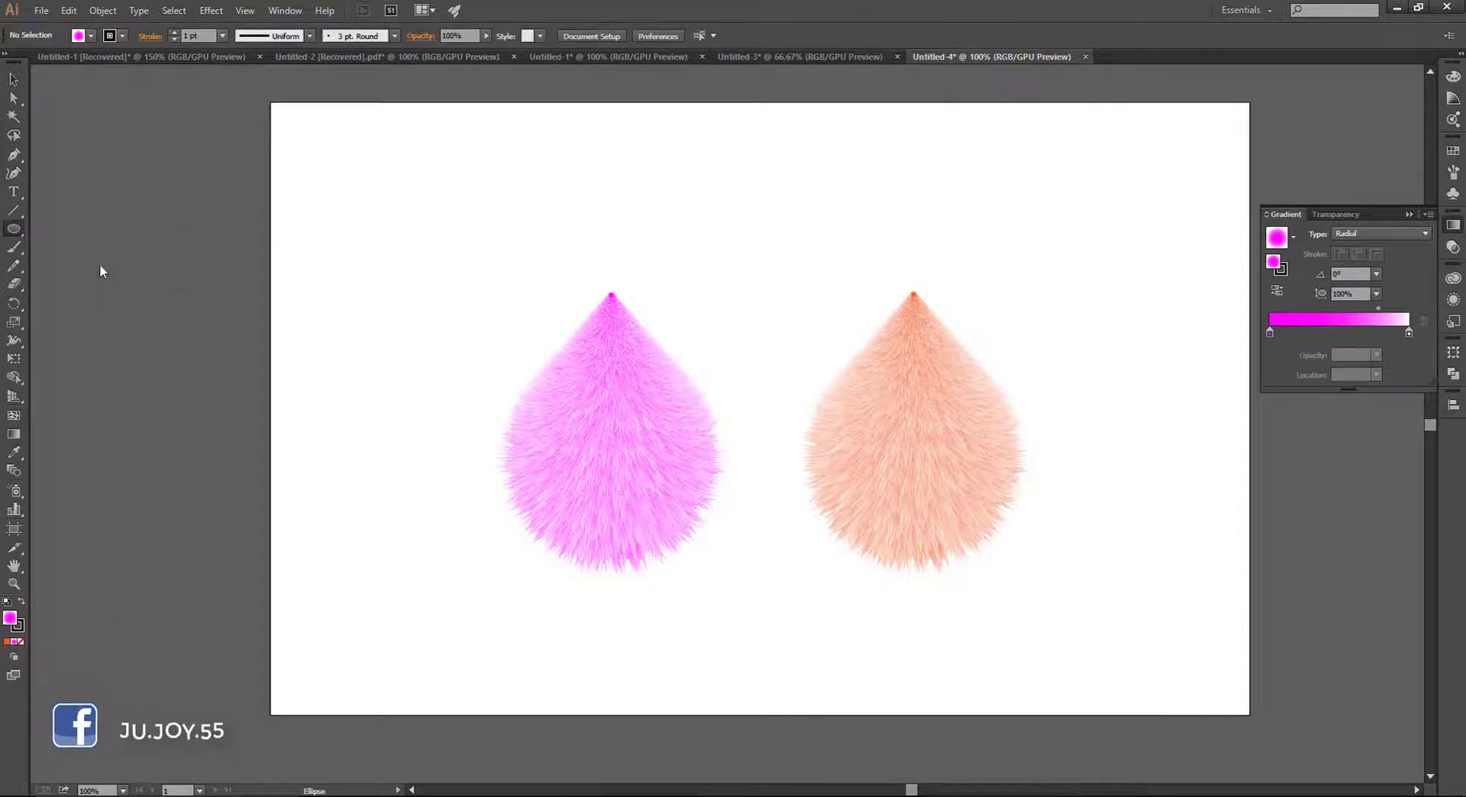
drag(219, 281, 472, 291)
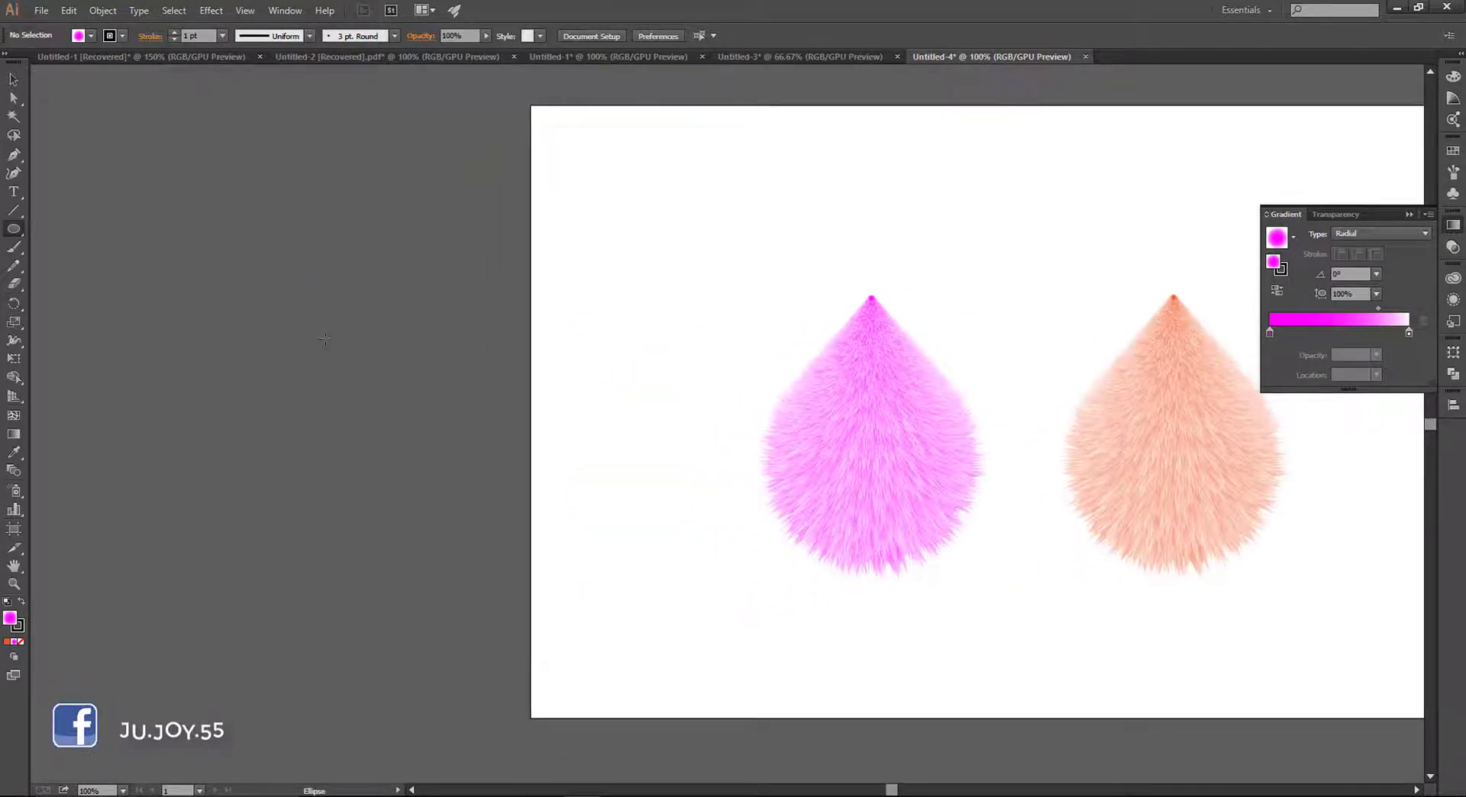
mouse_move(280, 281)
mouse_down()
mouse_move(380, 423)
mouse_move(330, 360)
mouse_up()
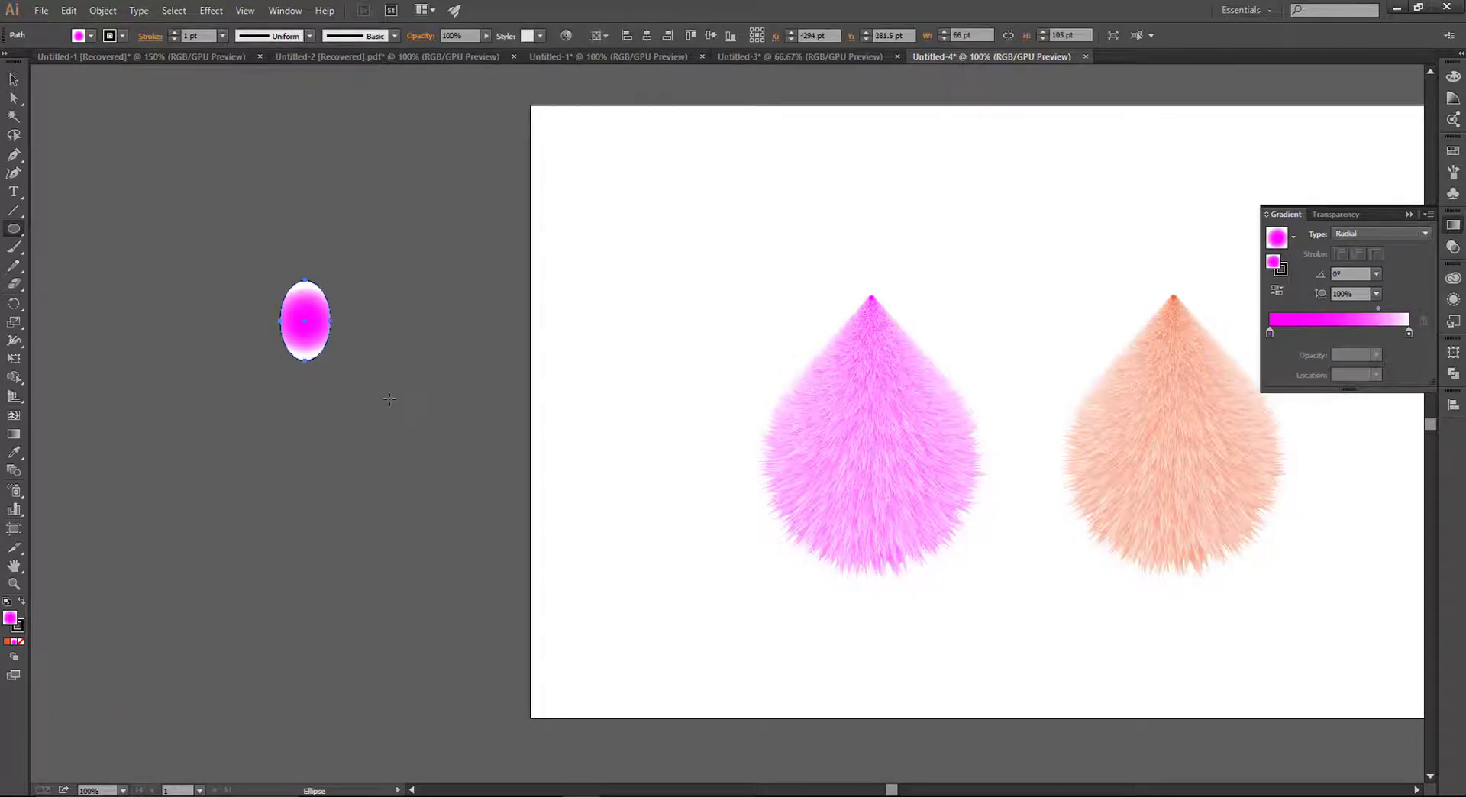
key(v)
key(l)
key(ctrl+plus)
click(363, 321)
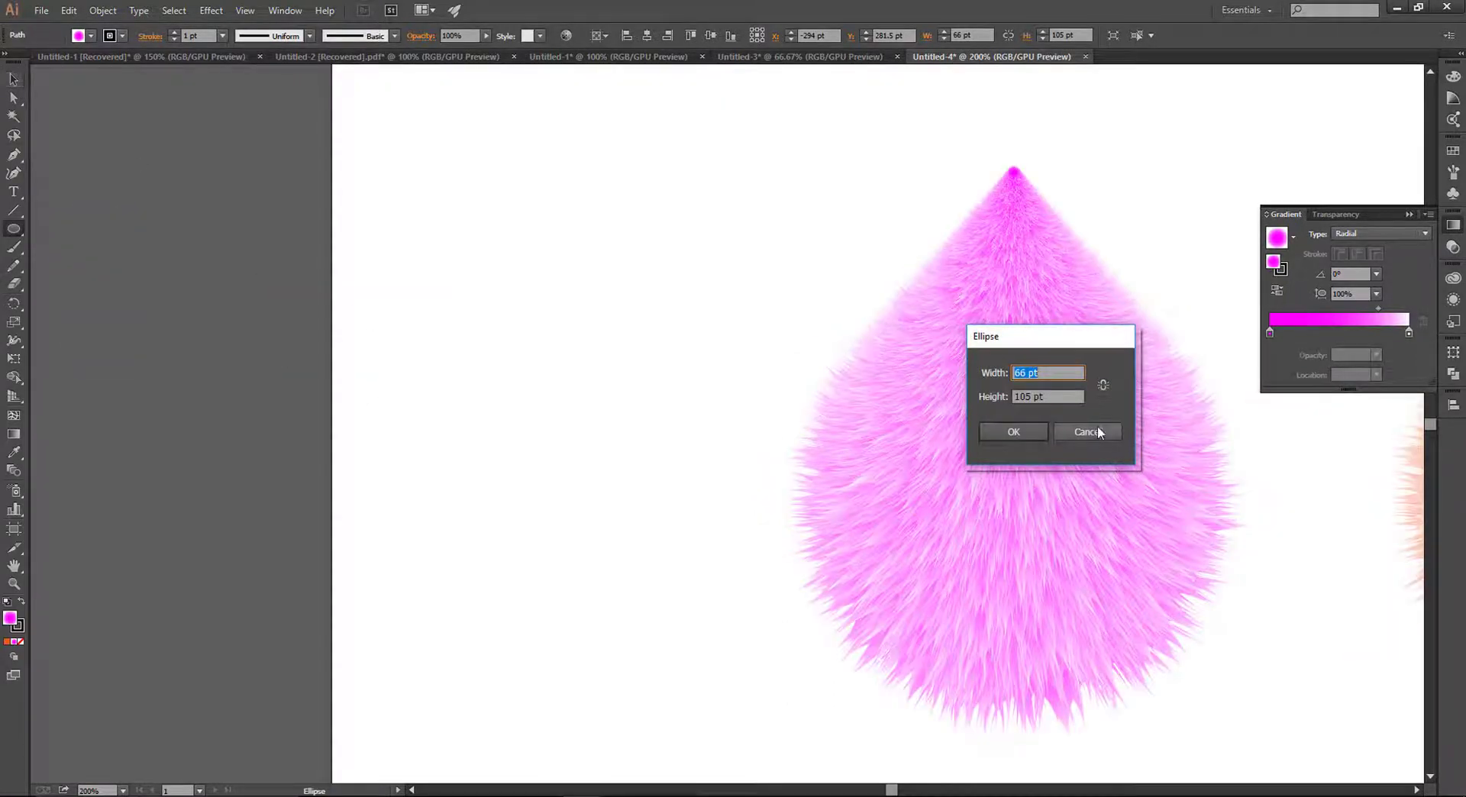
click(1097, 429)
Give the eye oval a white fill and no outline.
drag(304, 321, 953, 405)
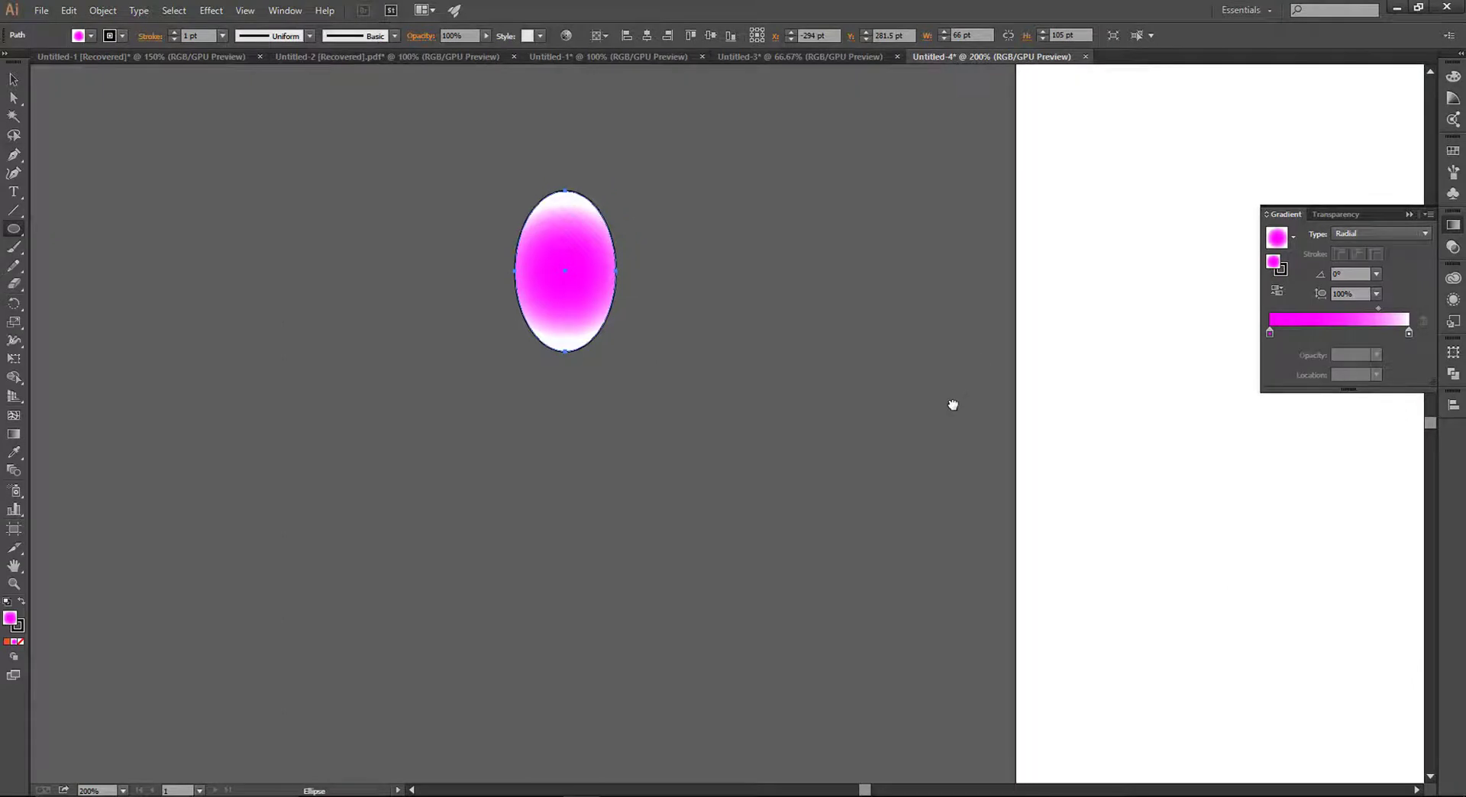
key(ctrl+plus)
click(1453, 150)
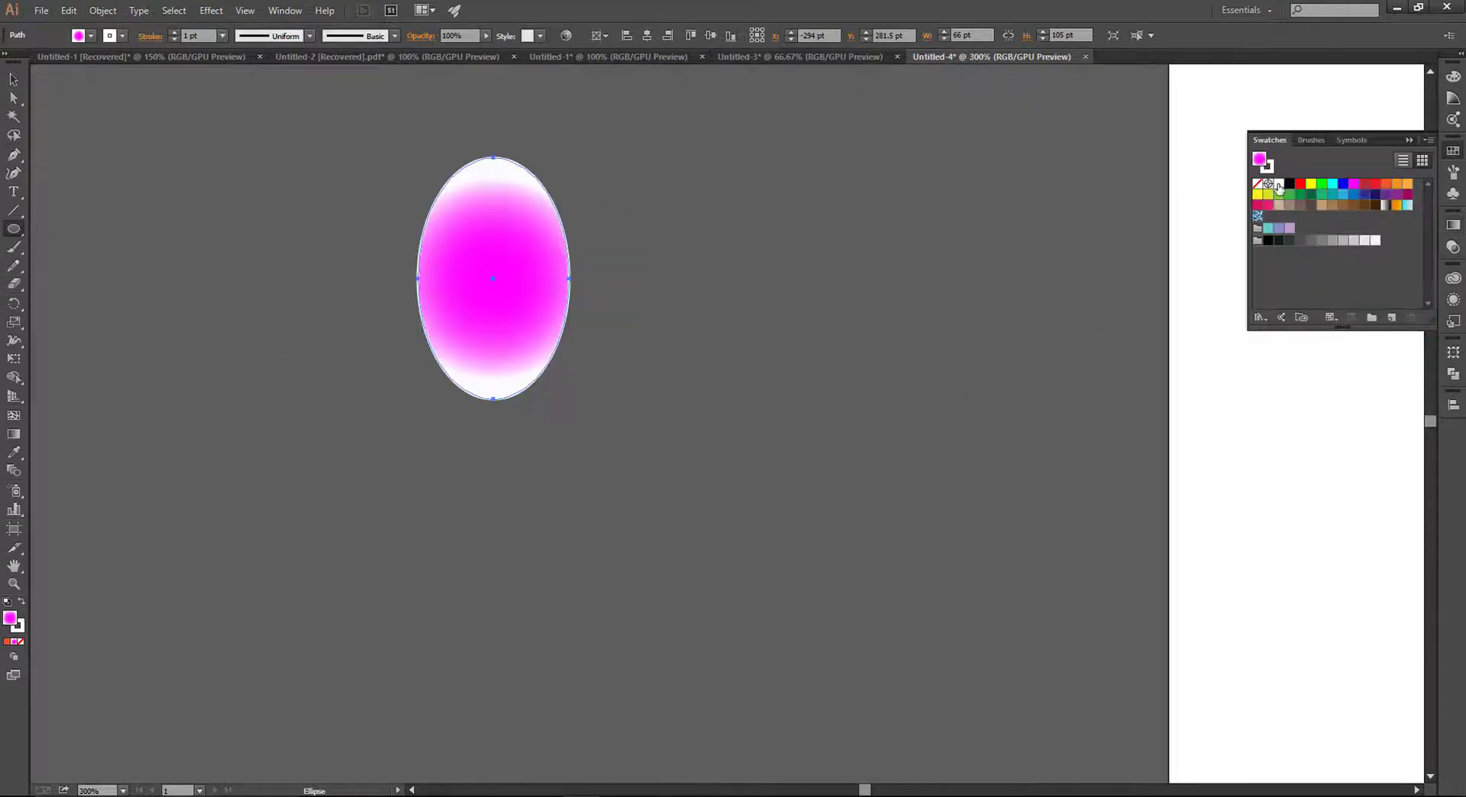
click(1279, 184)
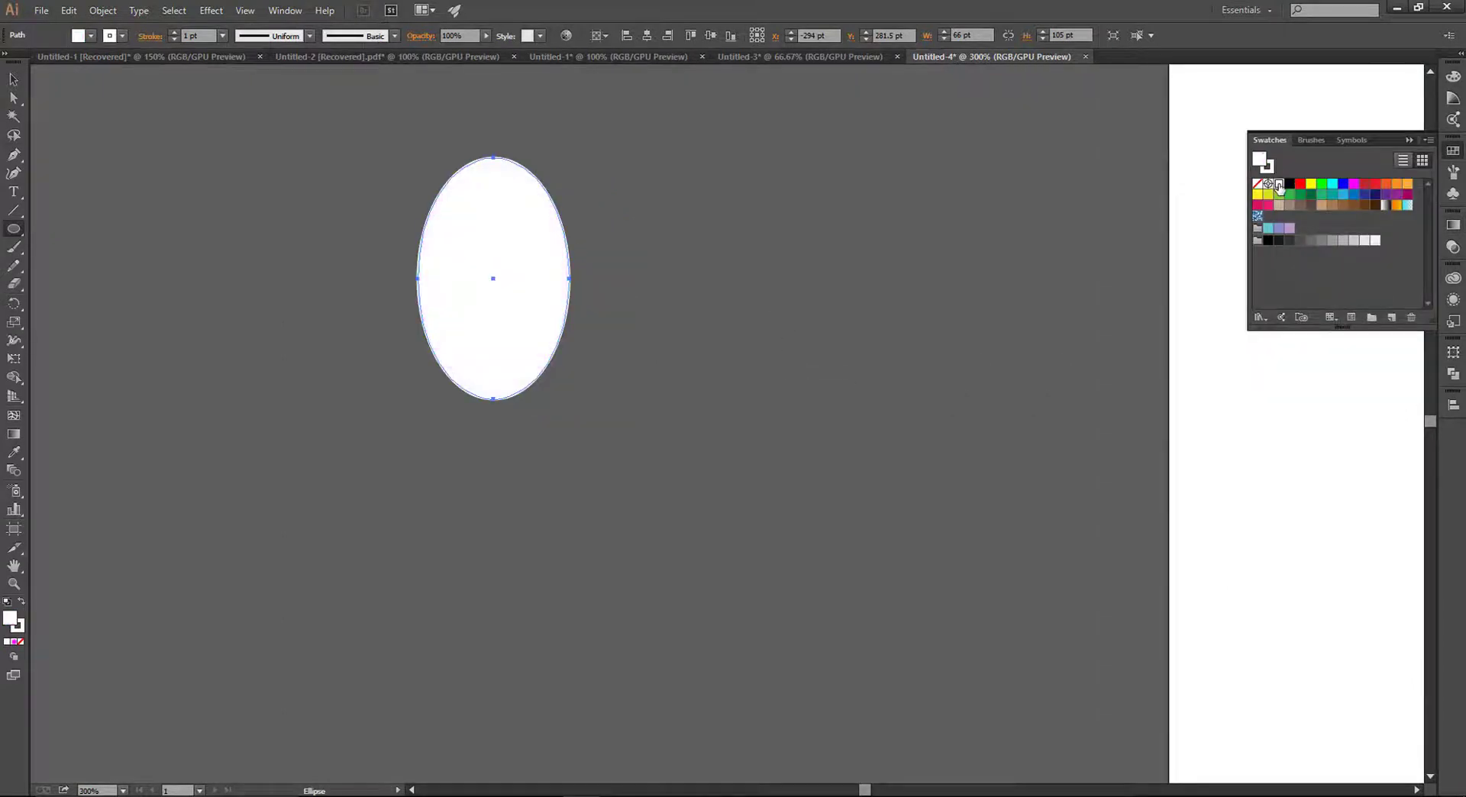
click(110, 36)
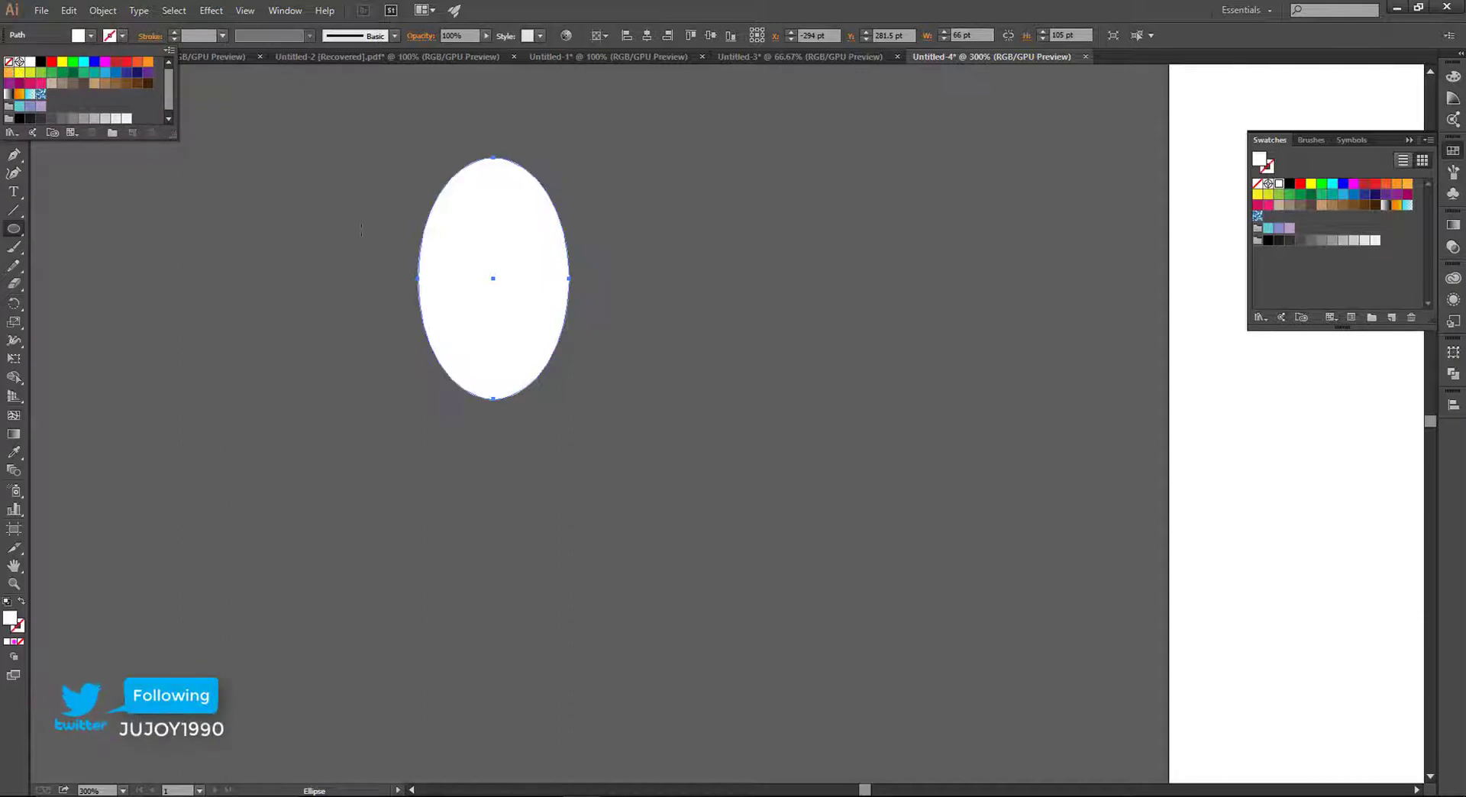
click(8, 62)
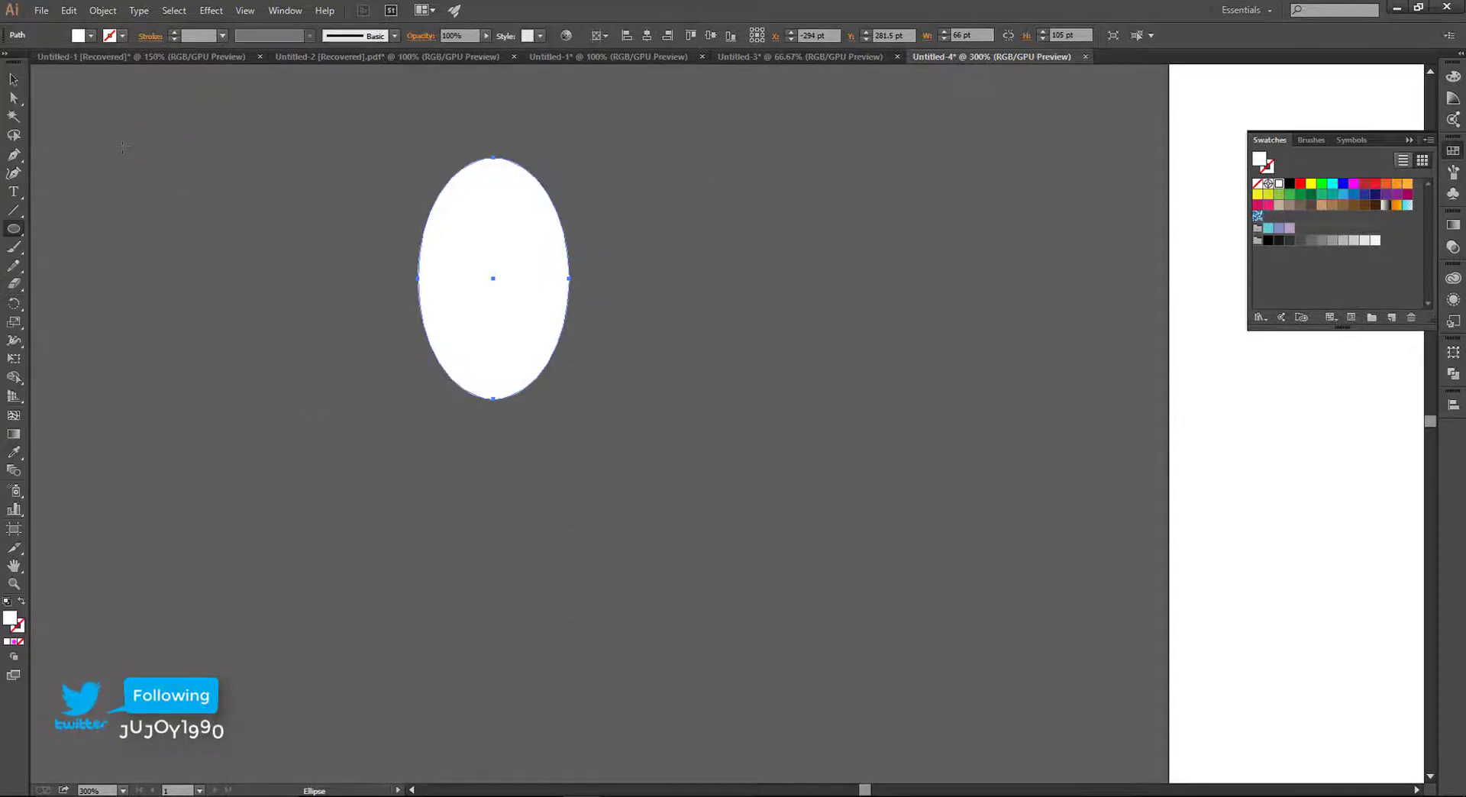
key(v)
click(718, 539)
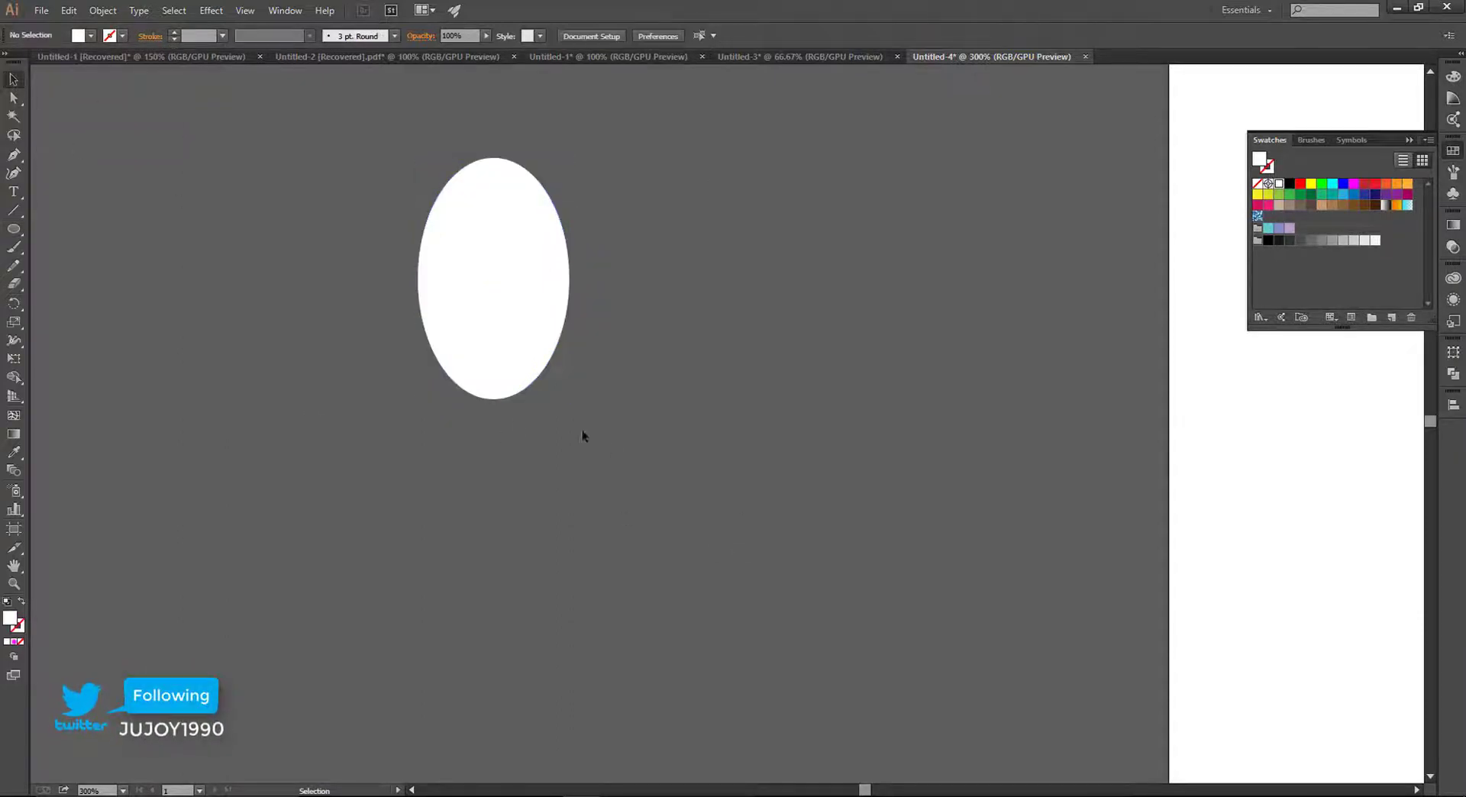
Draw a black oval pupil and place it, slightly widened, on the white oval.
key(l)
drag(650, 291, 729, 419)
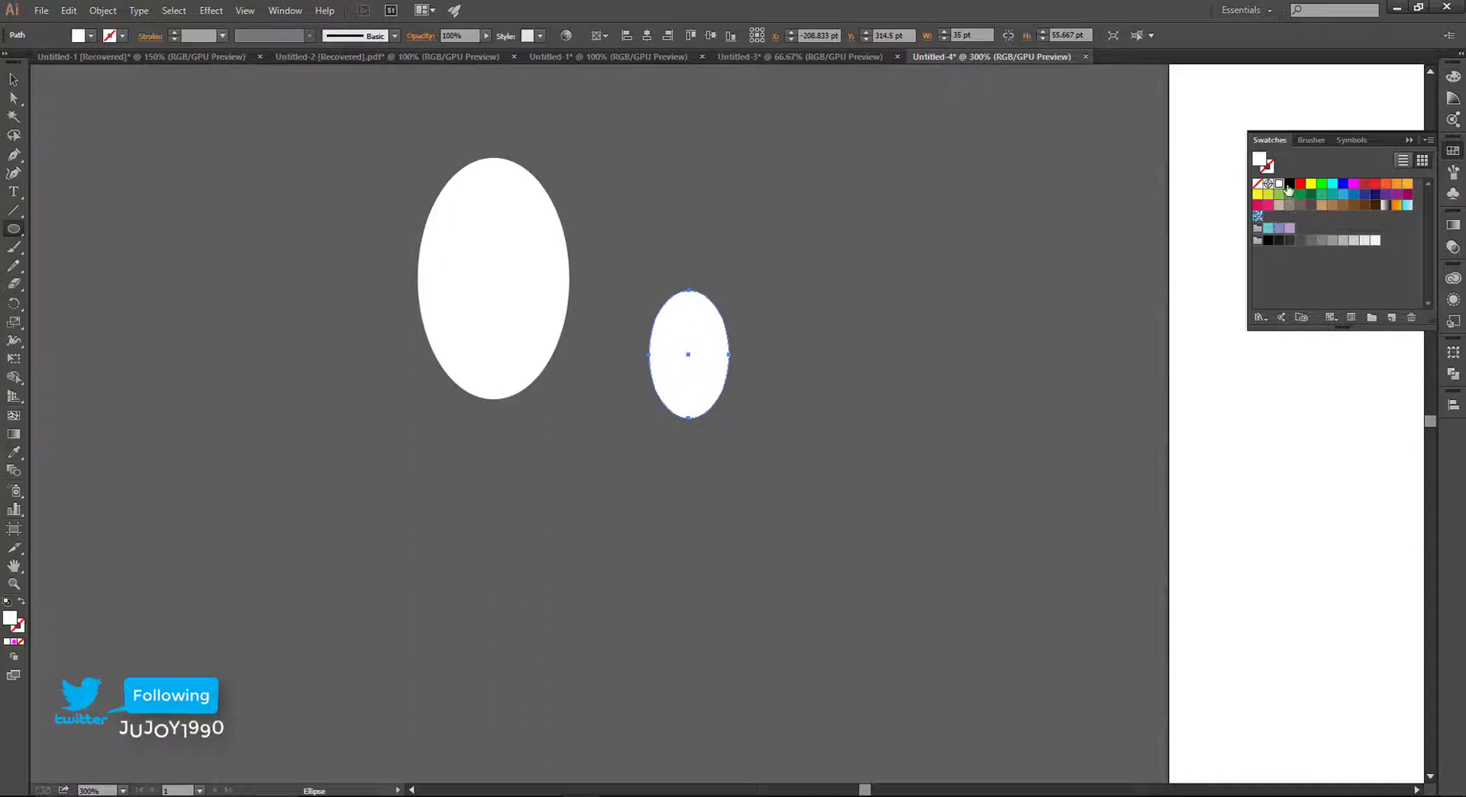
click(1290, 184)
click(14, 80)
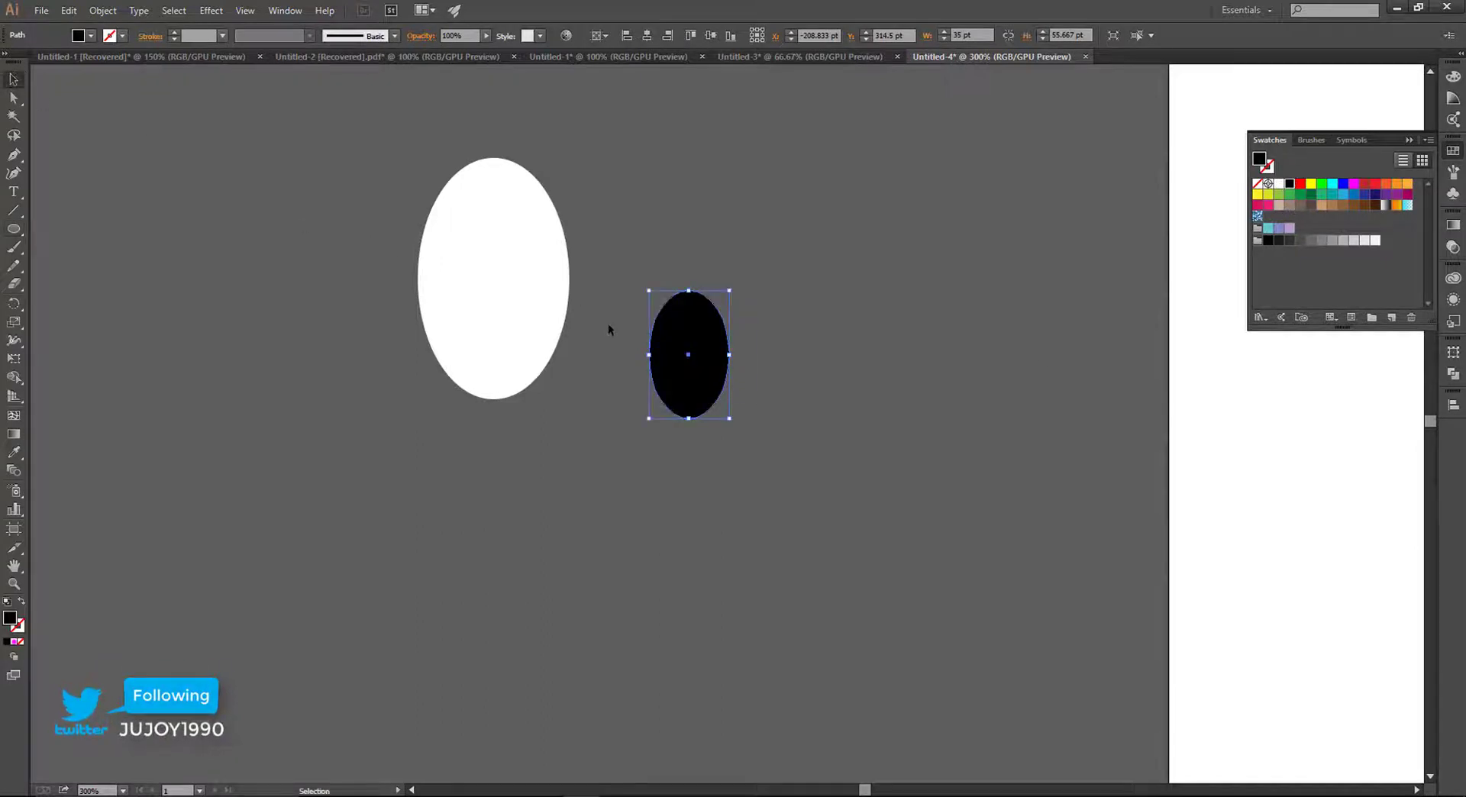
drag(718, 388, 561, 319)
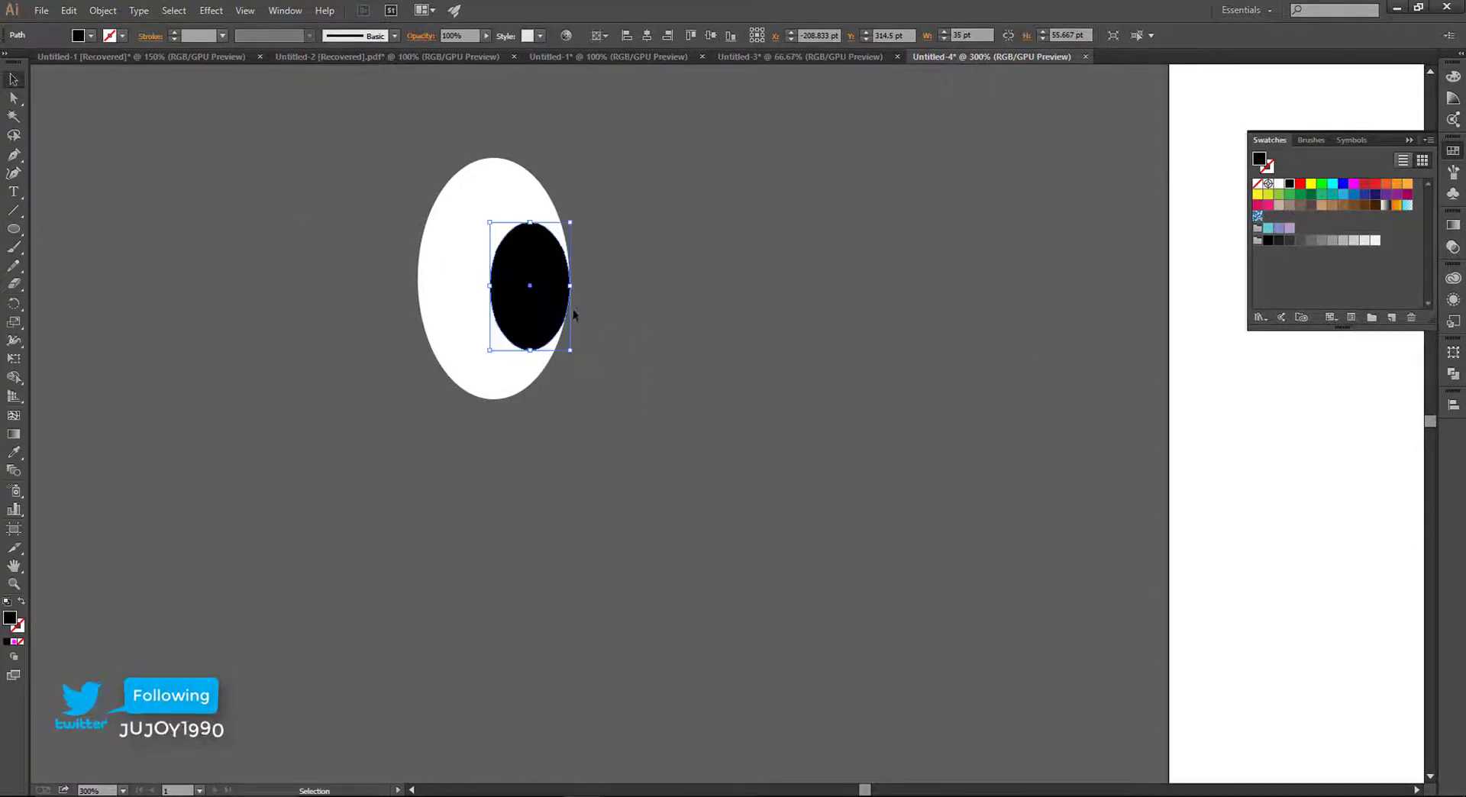
click(588, 292)
click(510, 294)
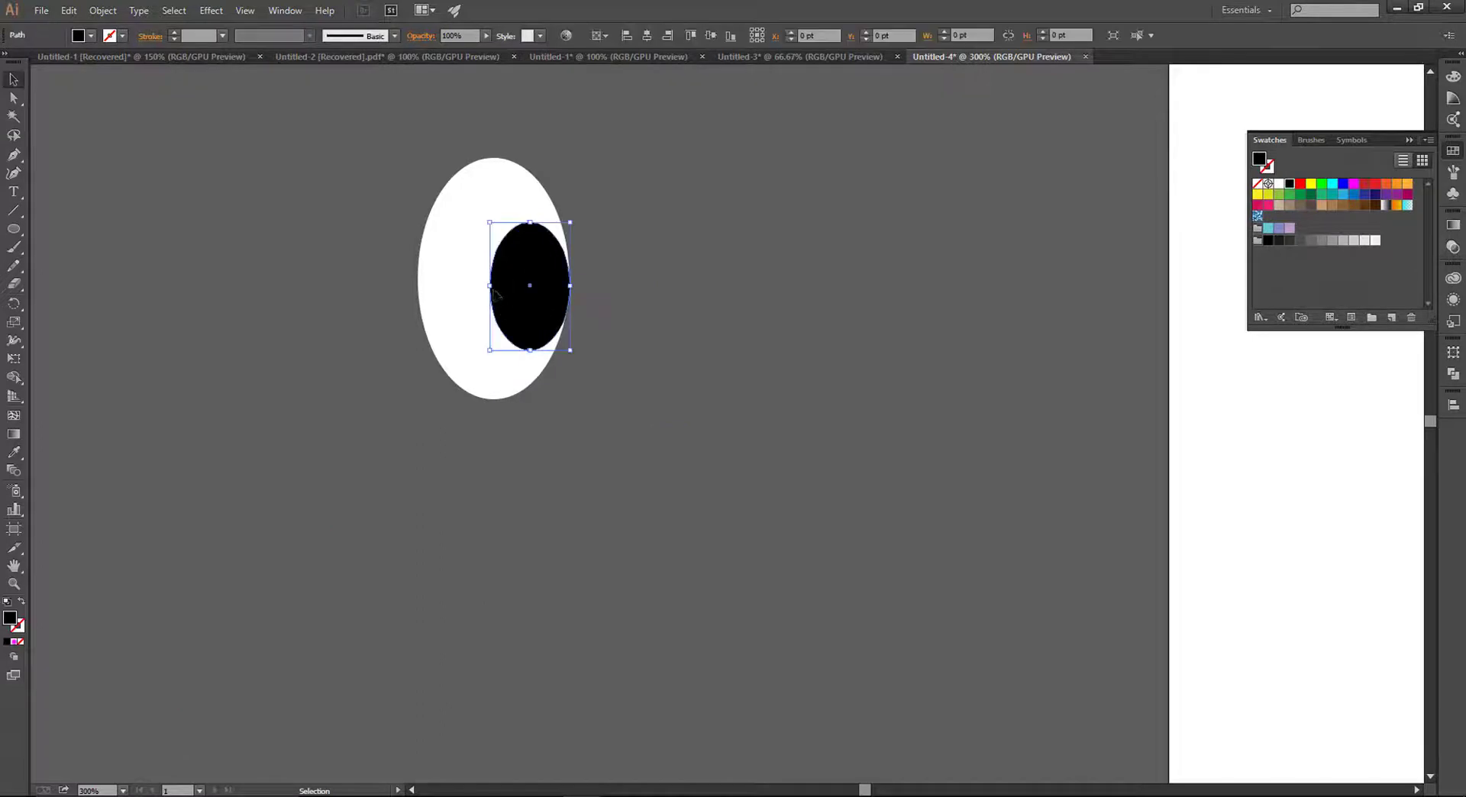
drag(490, 287, 479, 290)
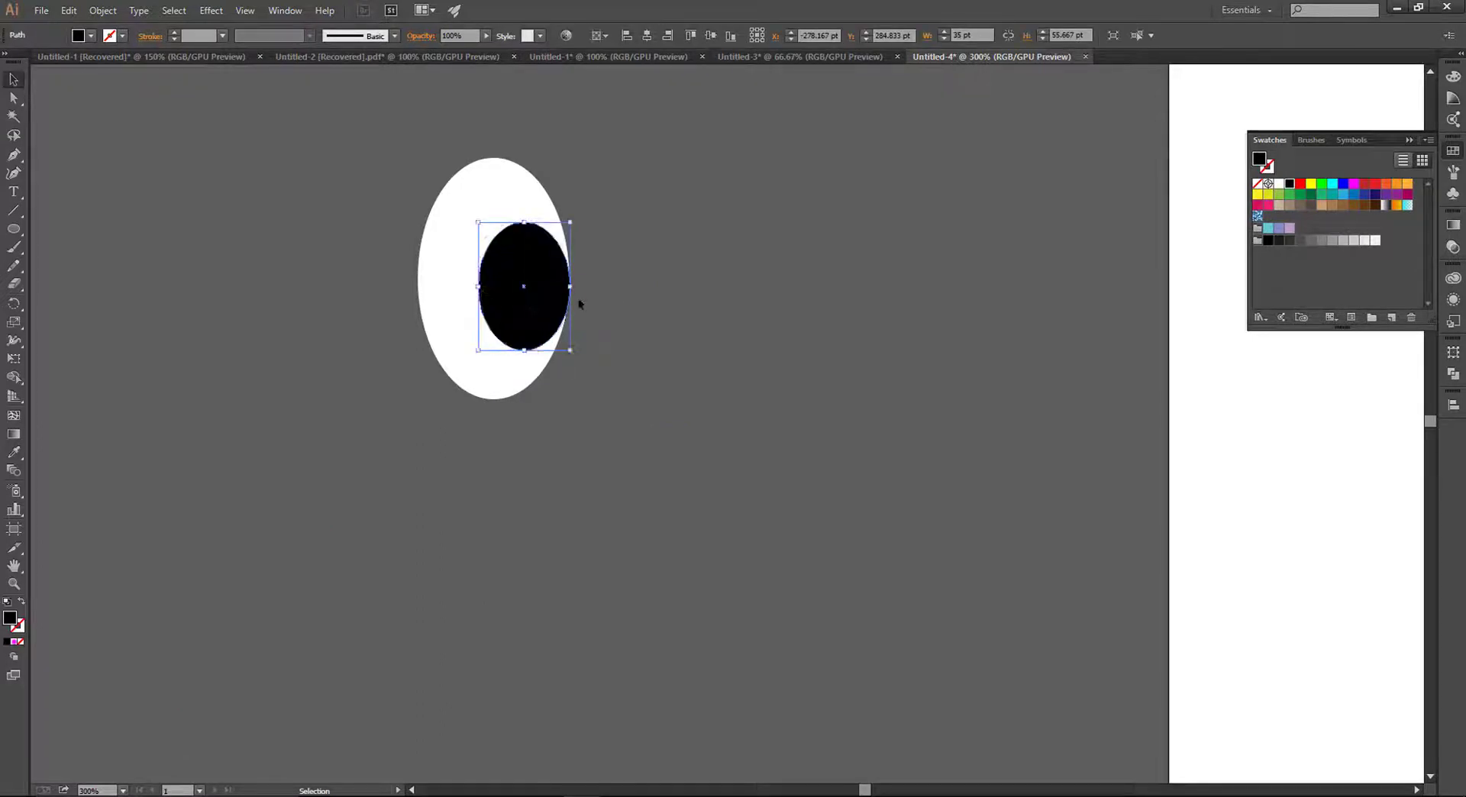
click(614, 322)
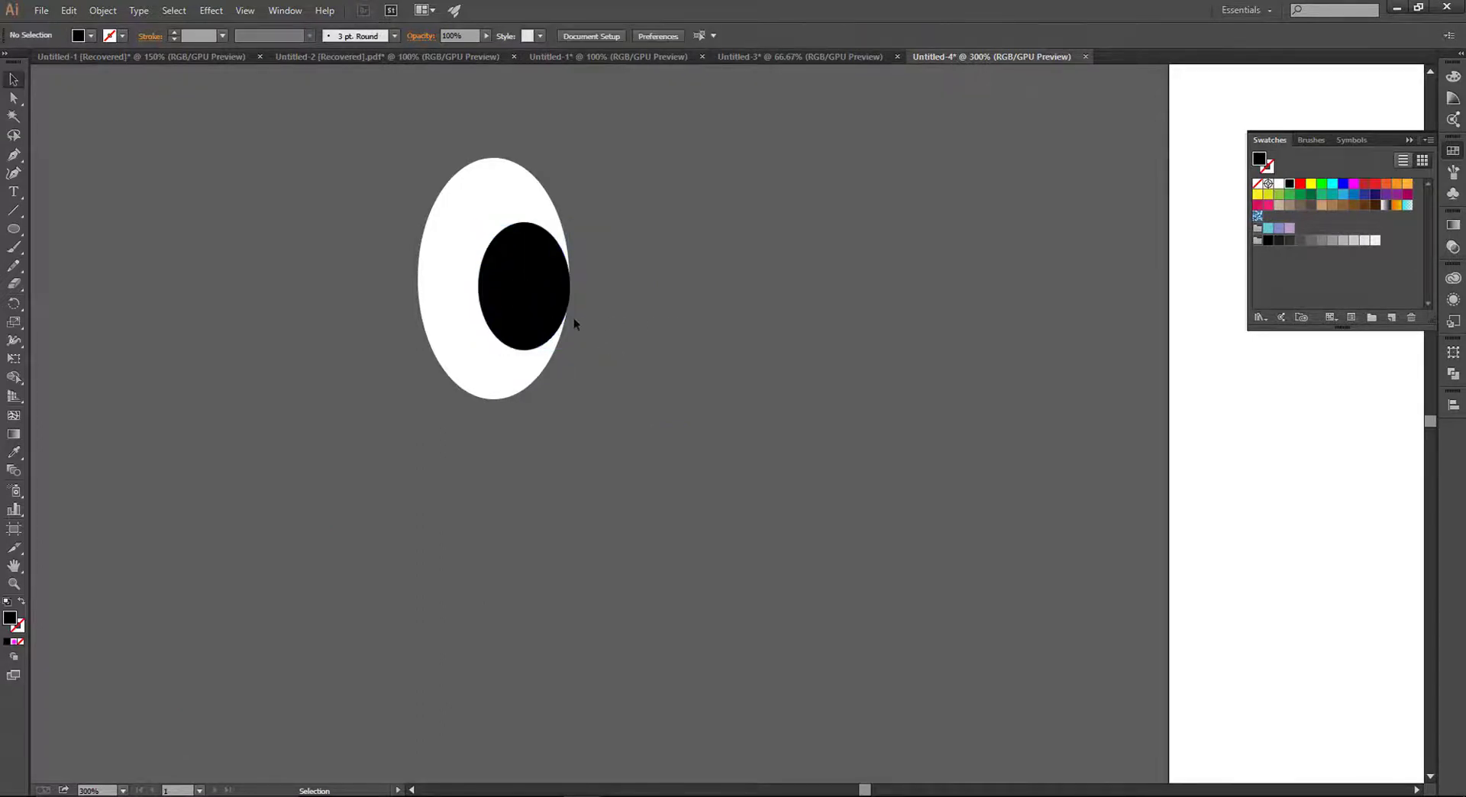
Copy and paste the pupil, then delete the duplicate.
key(a)
click(542, 313)
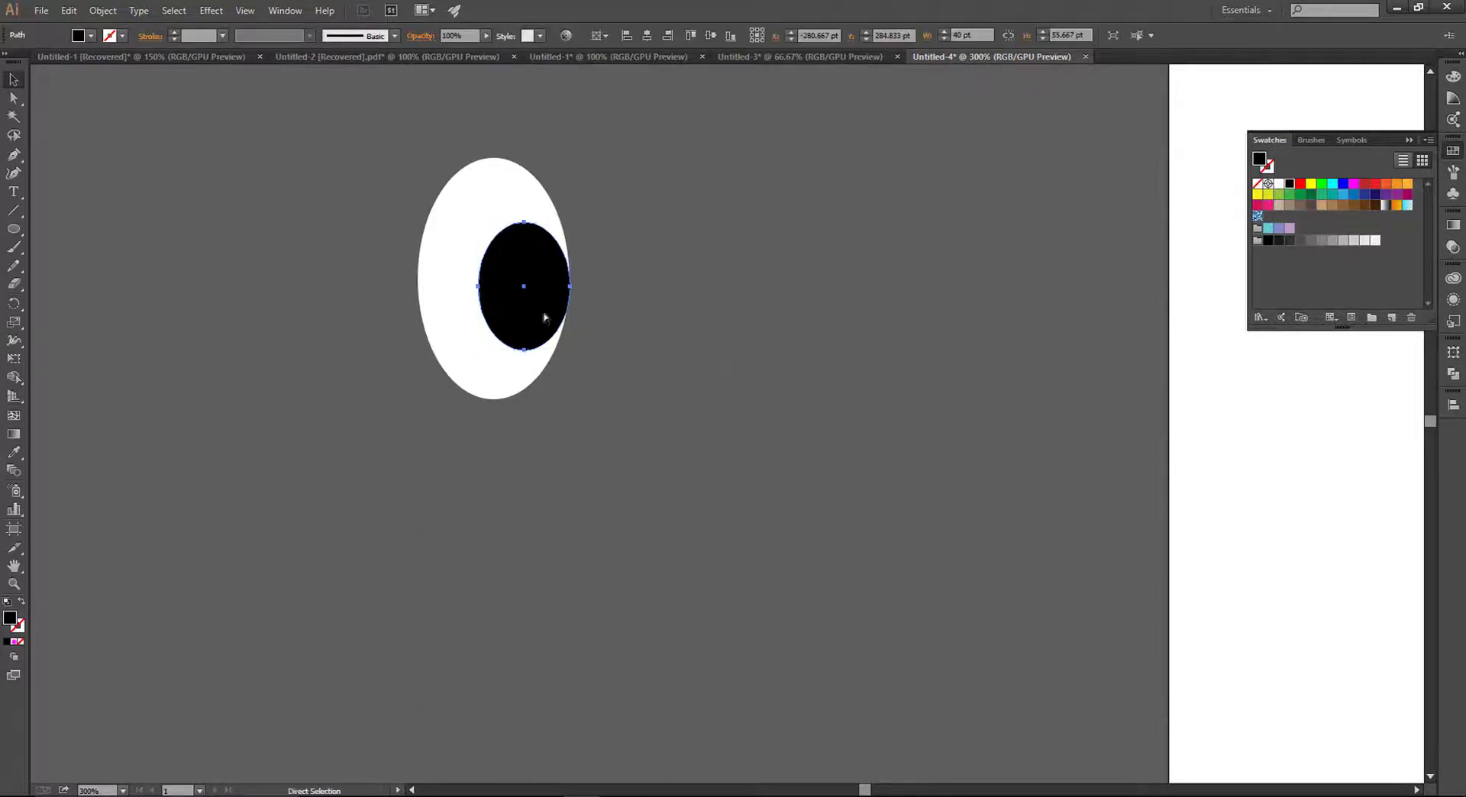
key(ctrl+c)
key(ctrl+v)
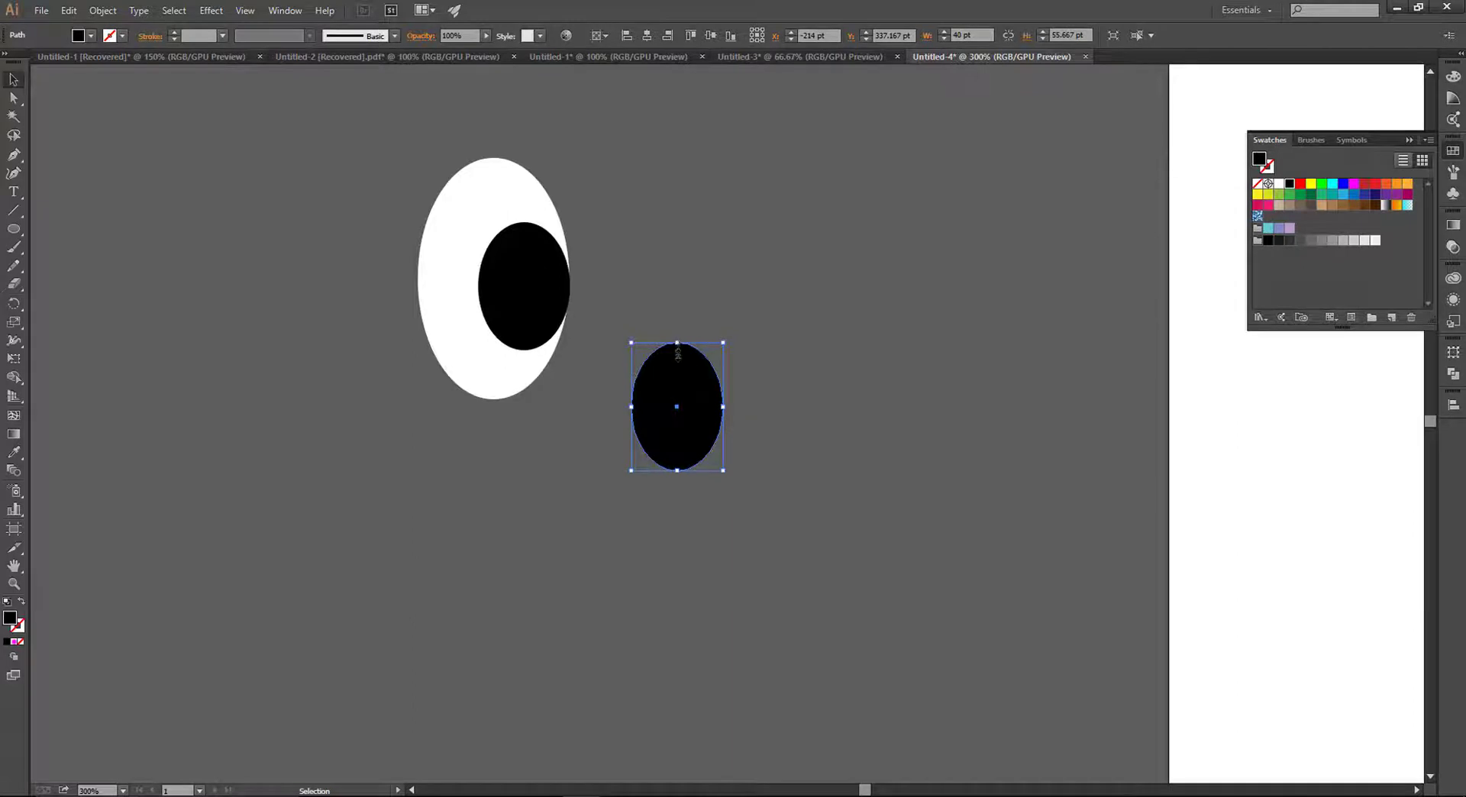
drag(677, 351, 677, 379)
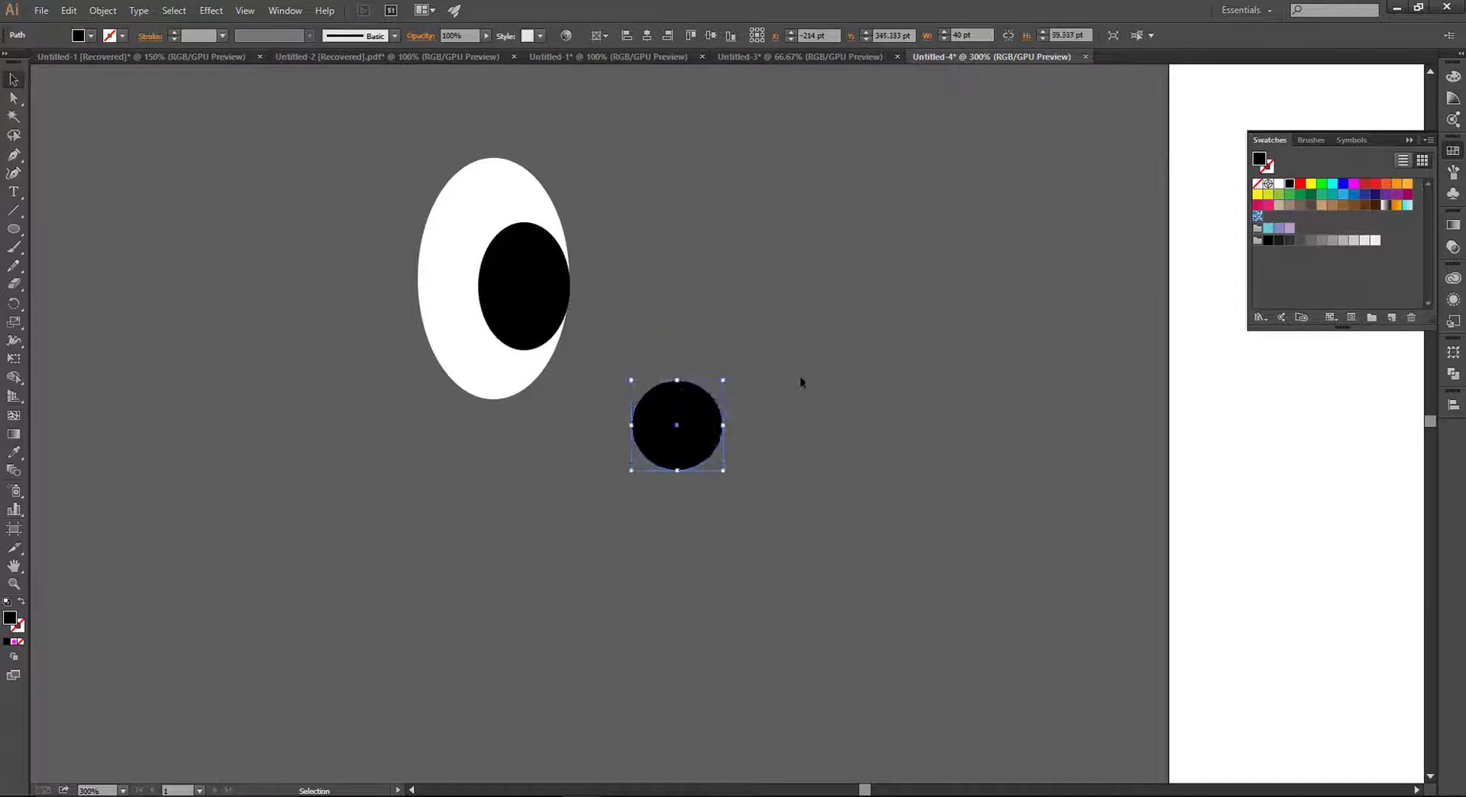
key(Delete)
Draw a small 27.667 pt black circle right of the eye.
click(13, 228)
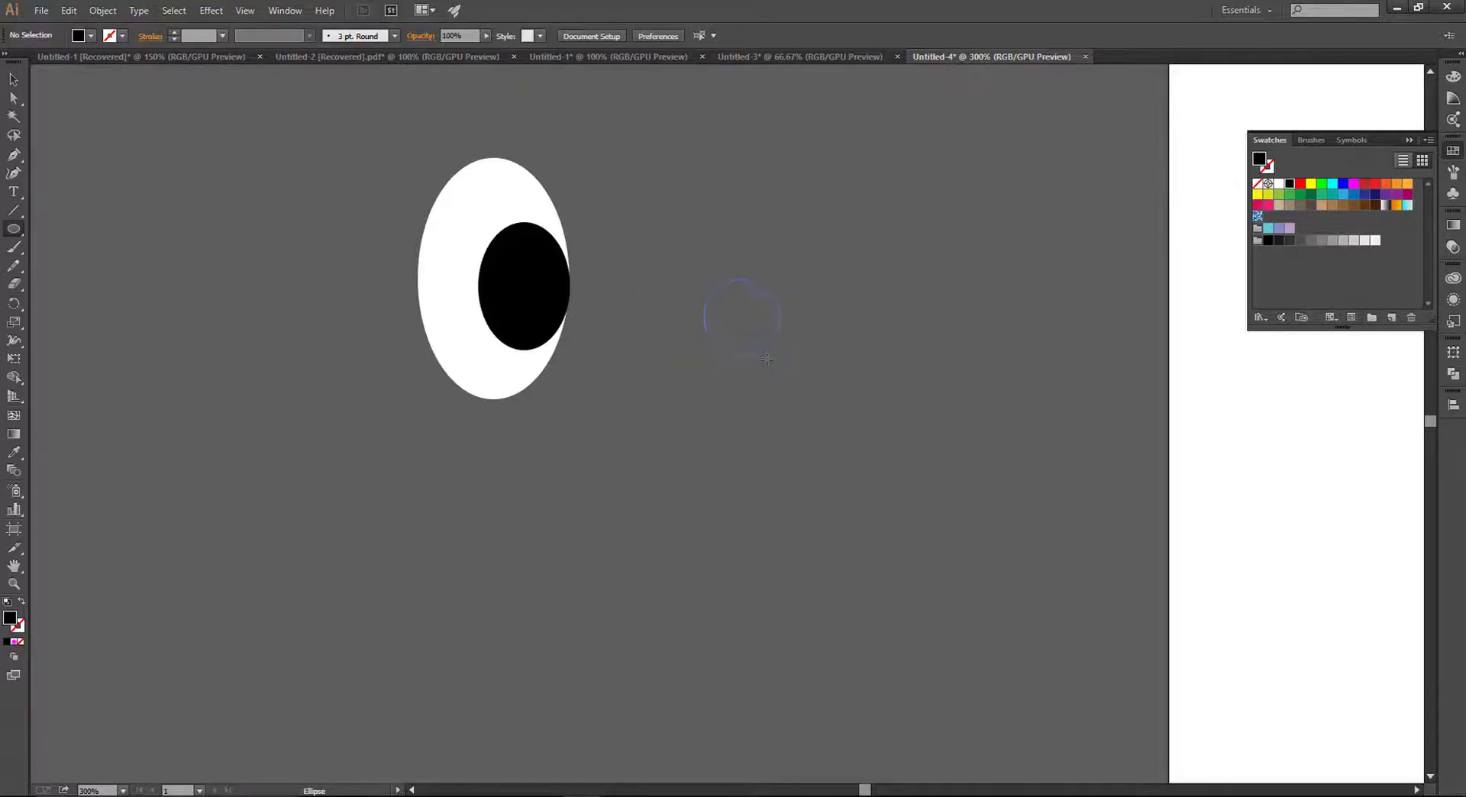
drag(761, 343, 766, 343)
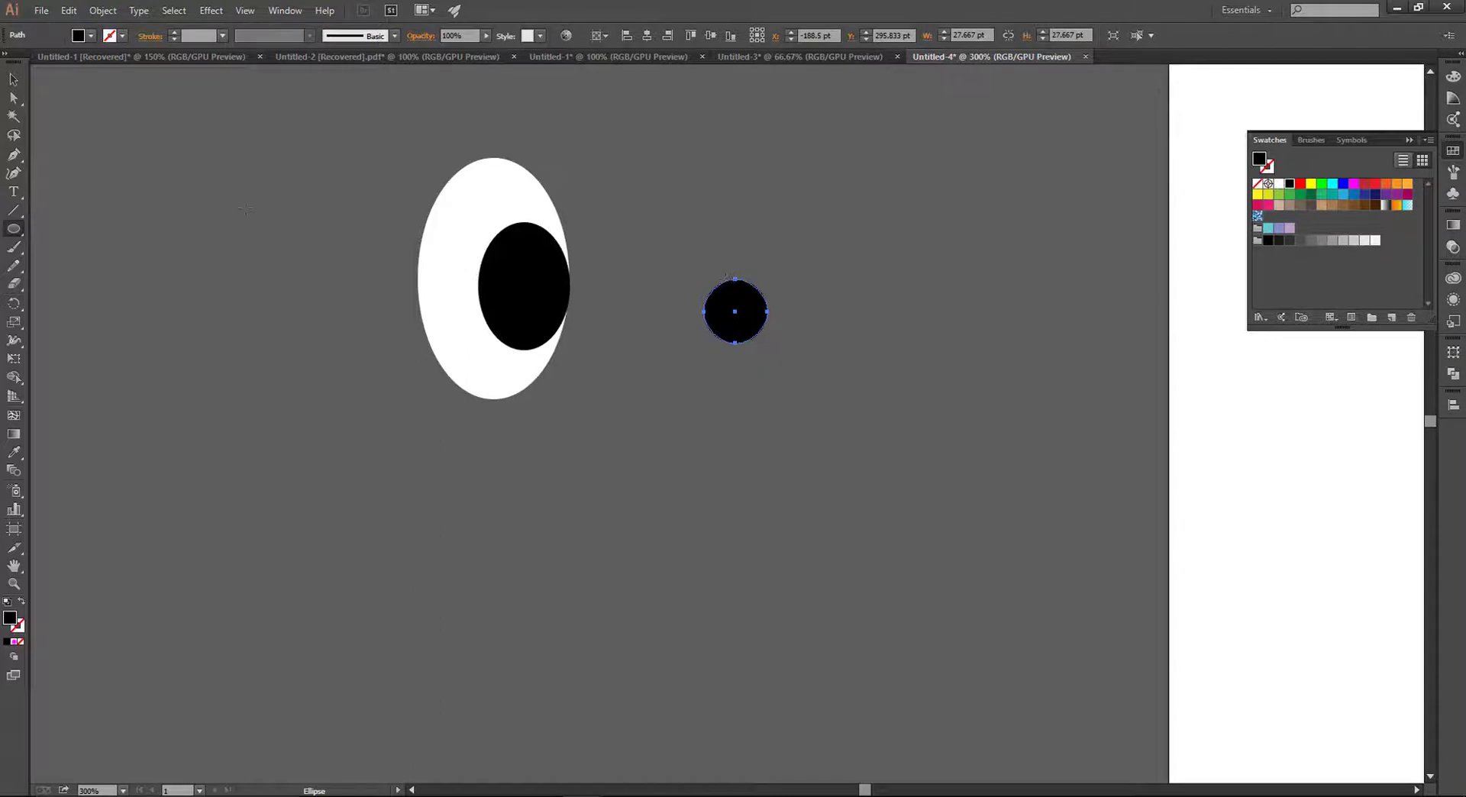
key(v)
click(548, 308)
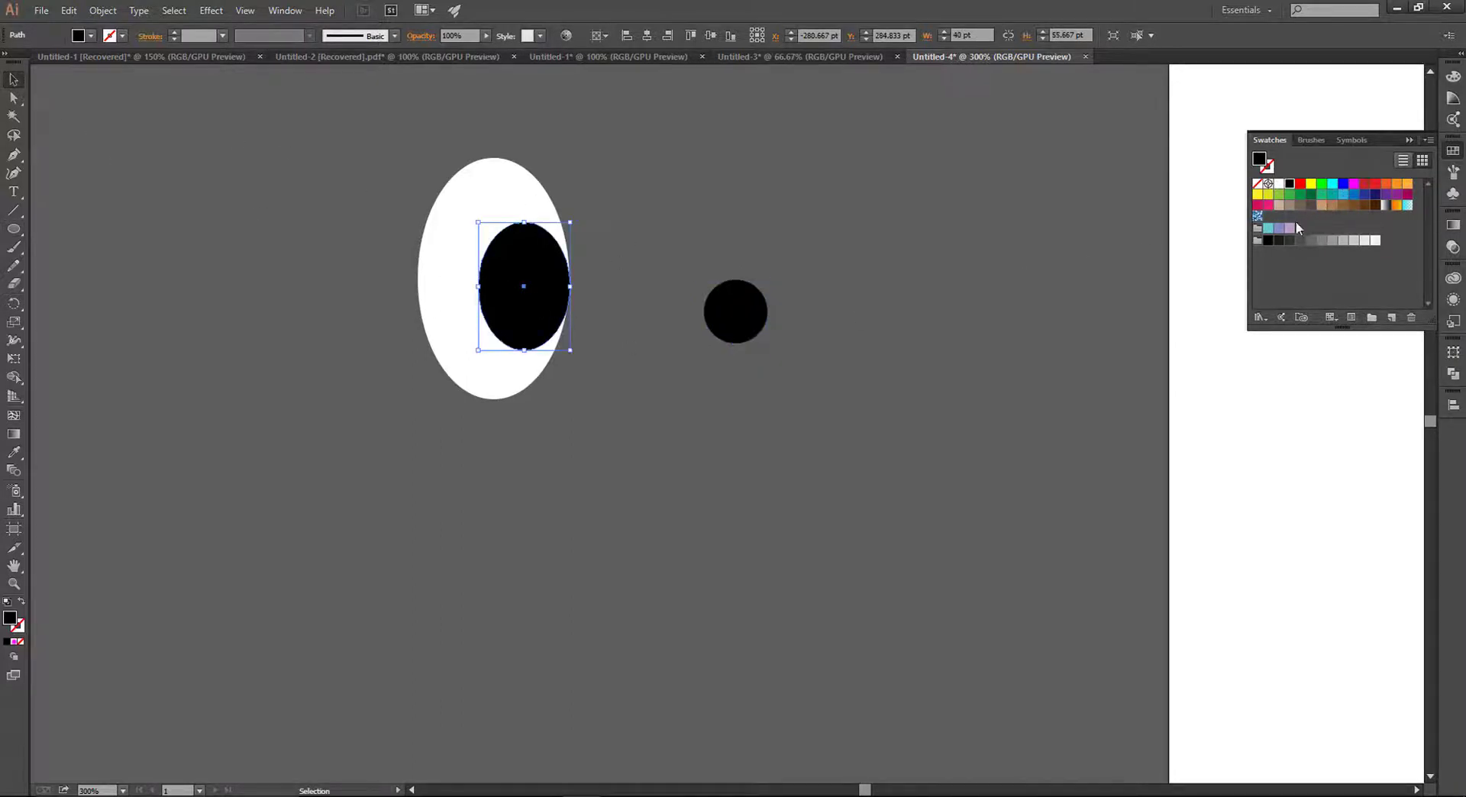
Fill the eye oval blue and move the small black circle onto it as the pupil.
click(1333, 194)
click(1343, 194)
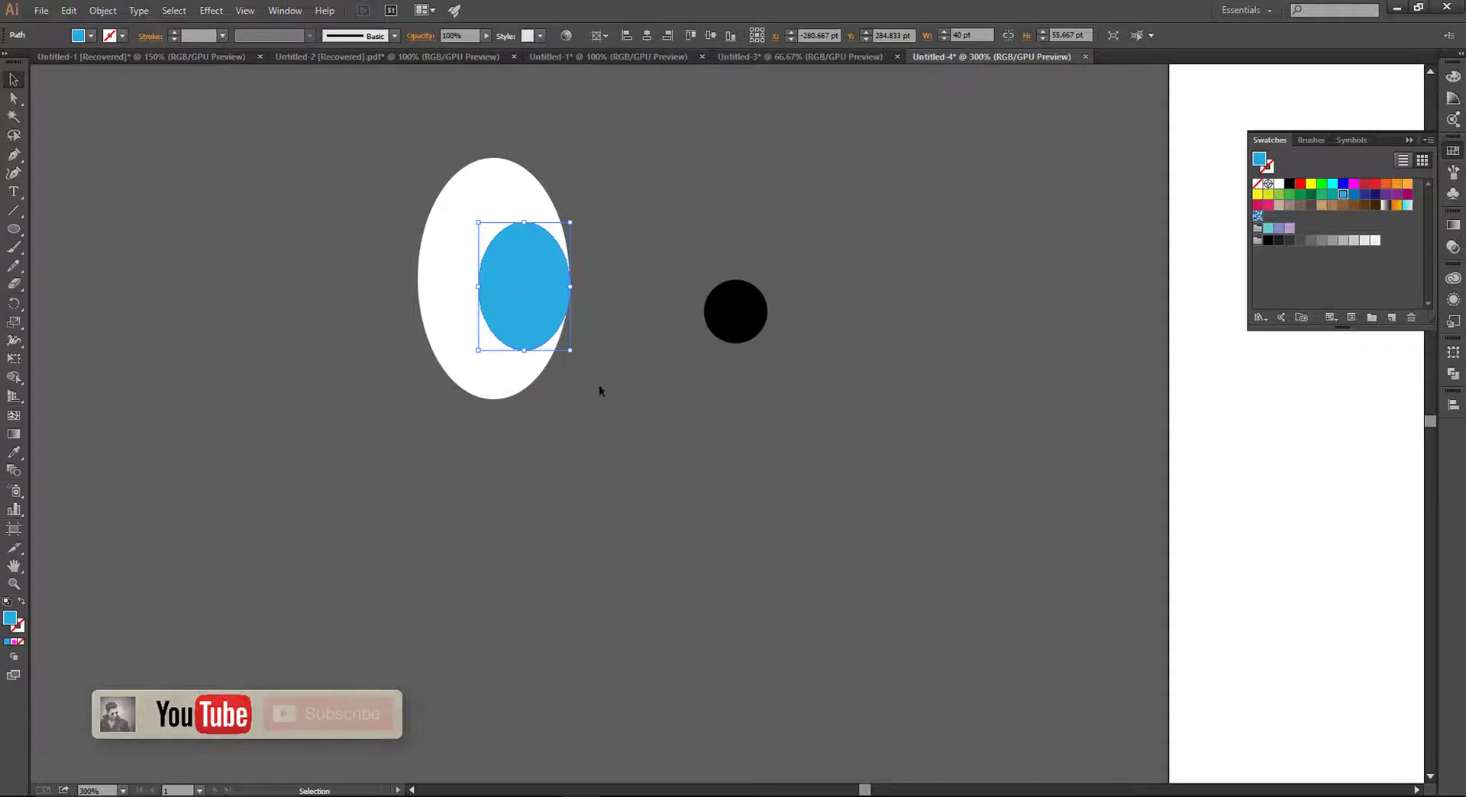
click(731, 313)
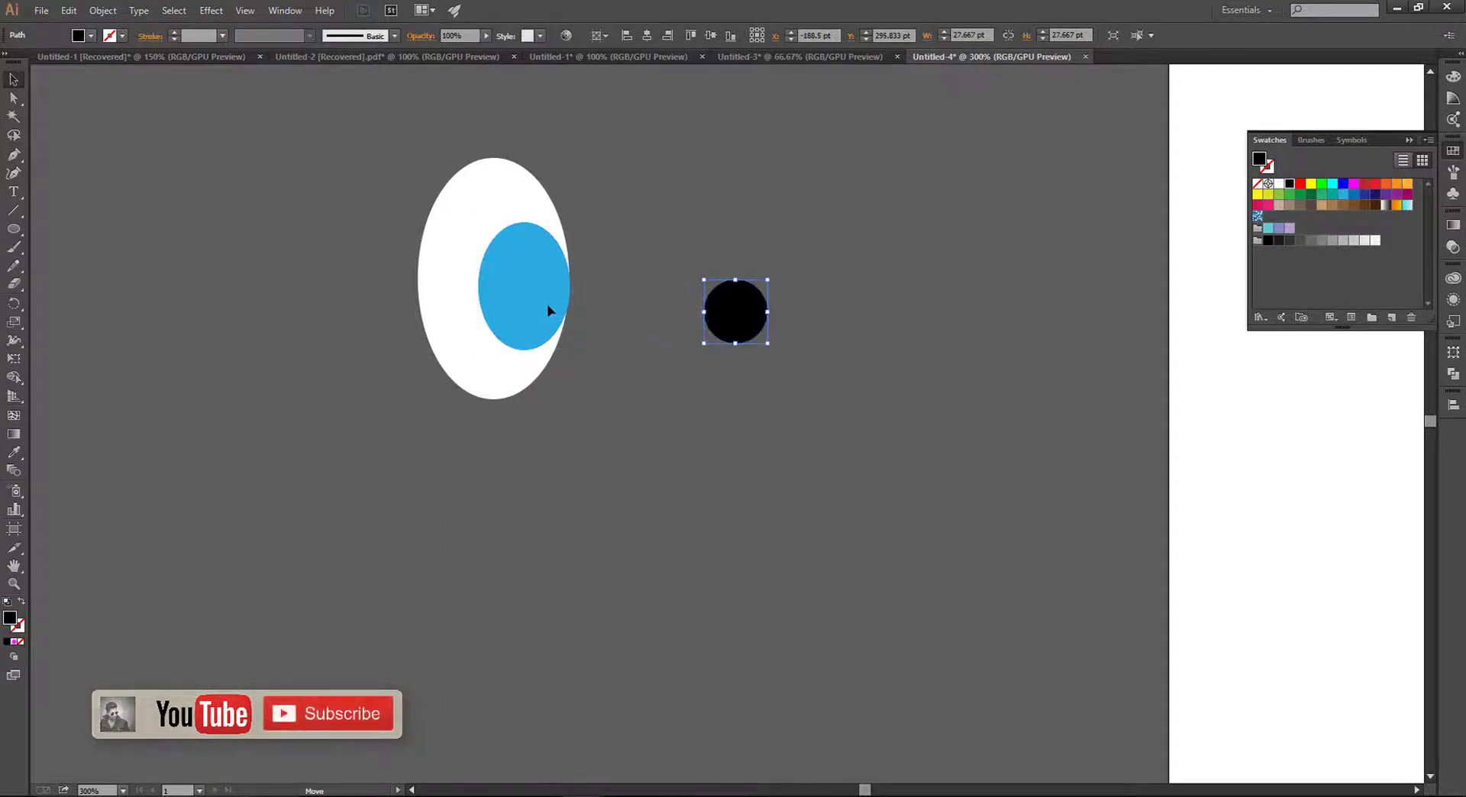
drag(736, 311, 537, 290)
click(684, 360)
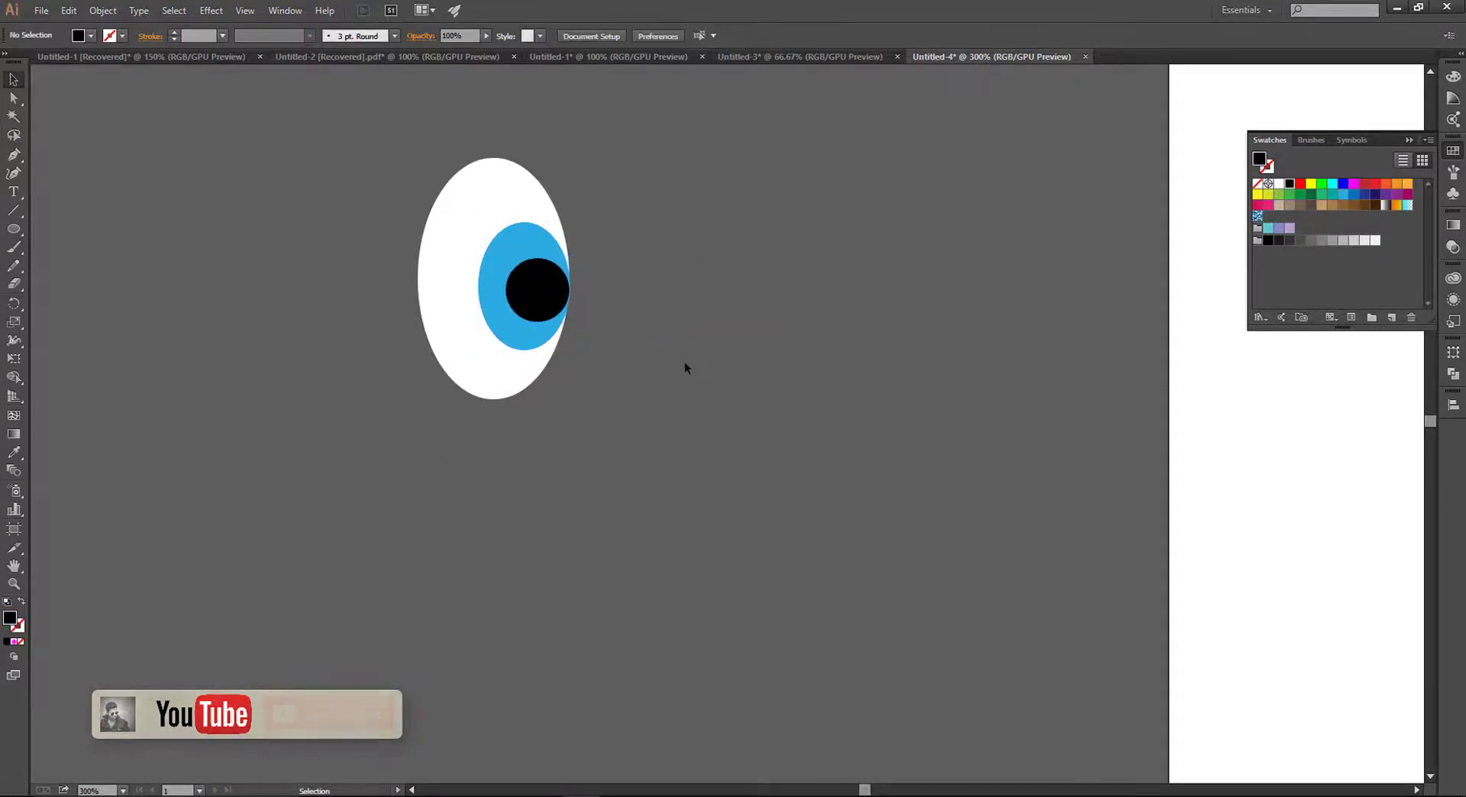
key(ctrl+plus)
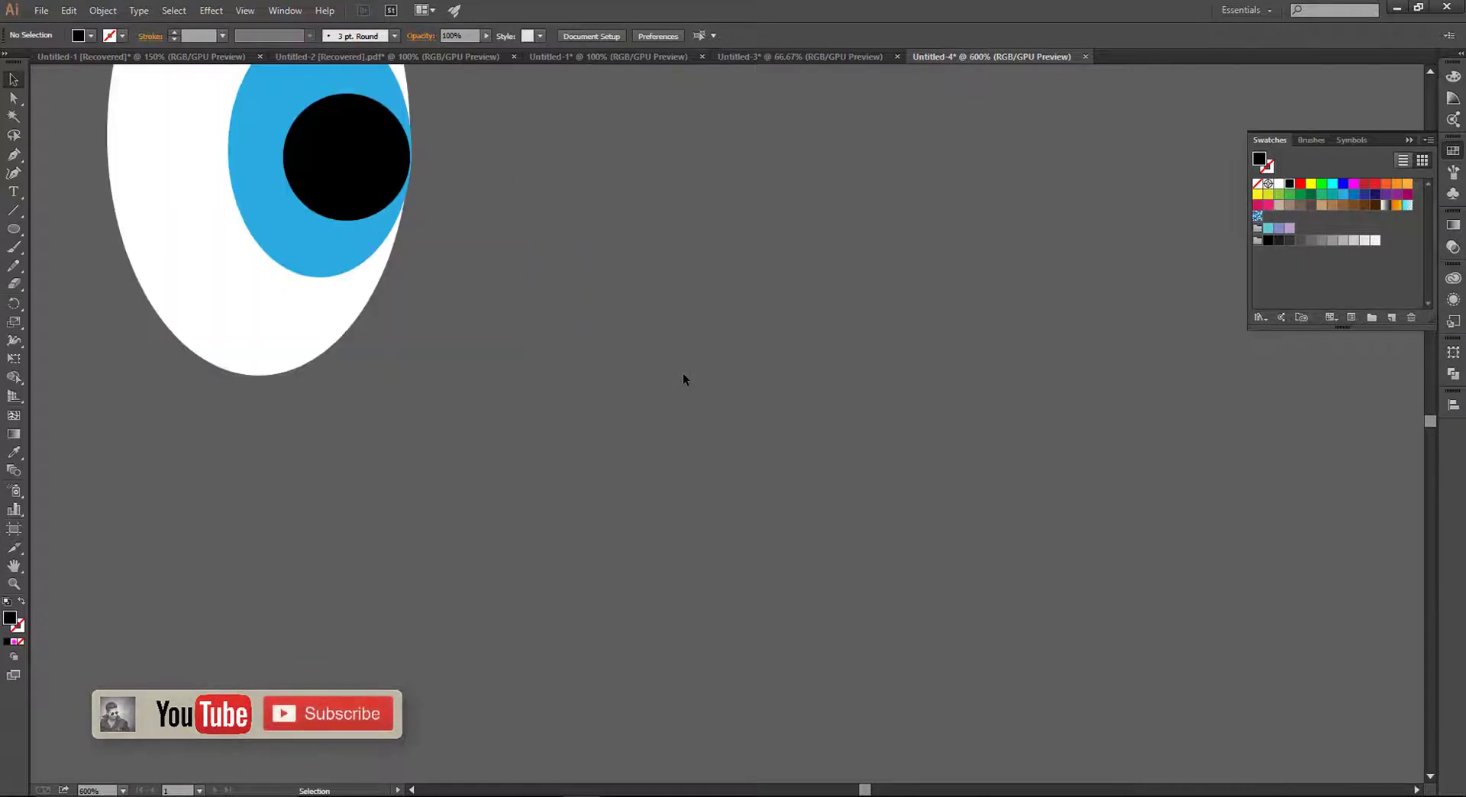
drag(501, 281, 805, 495)
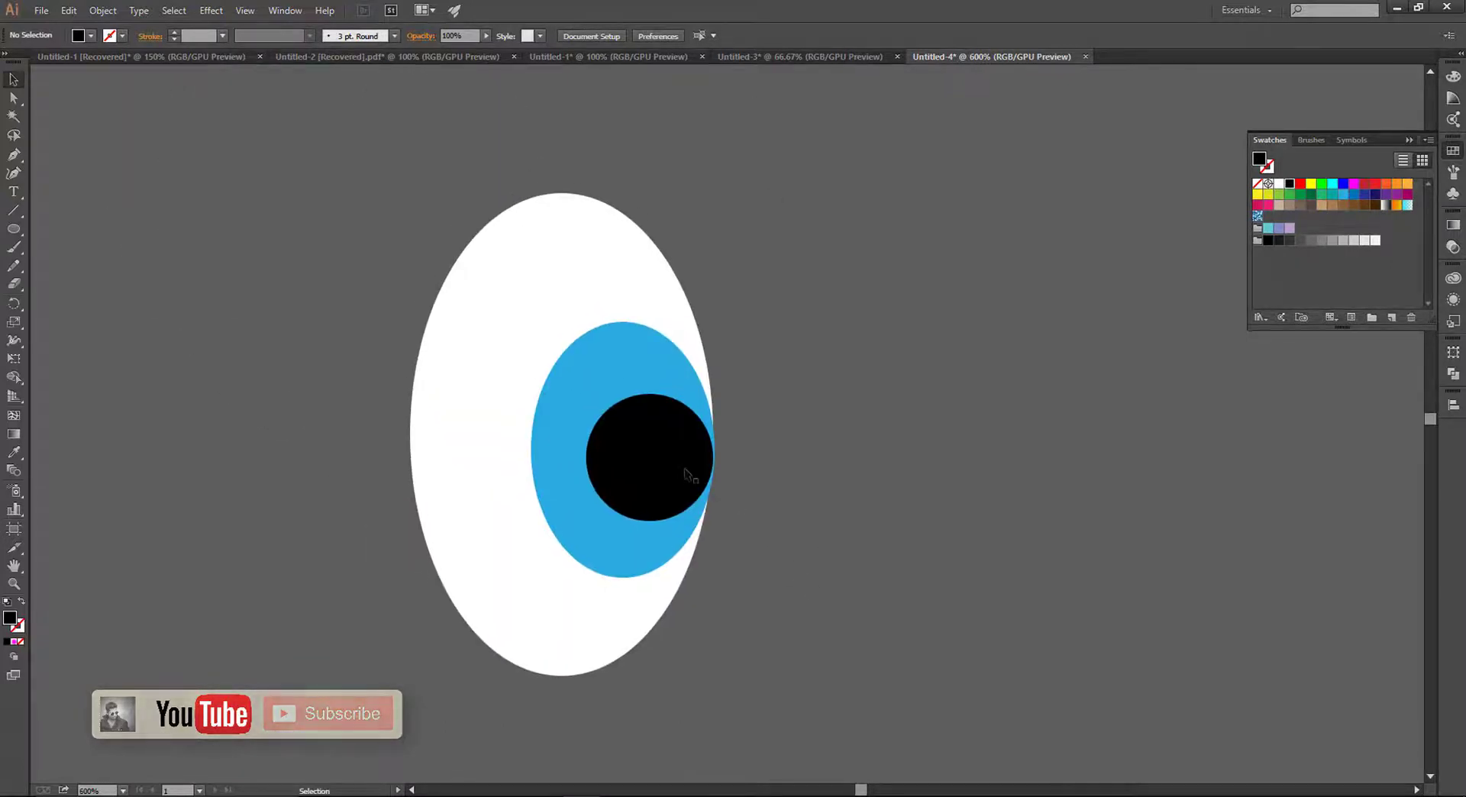
drag(689, 475, 691, 475)
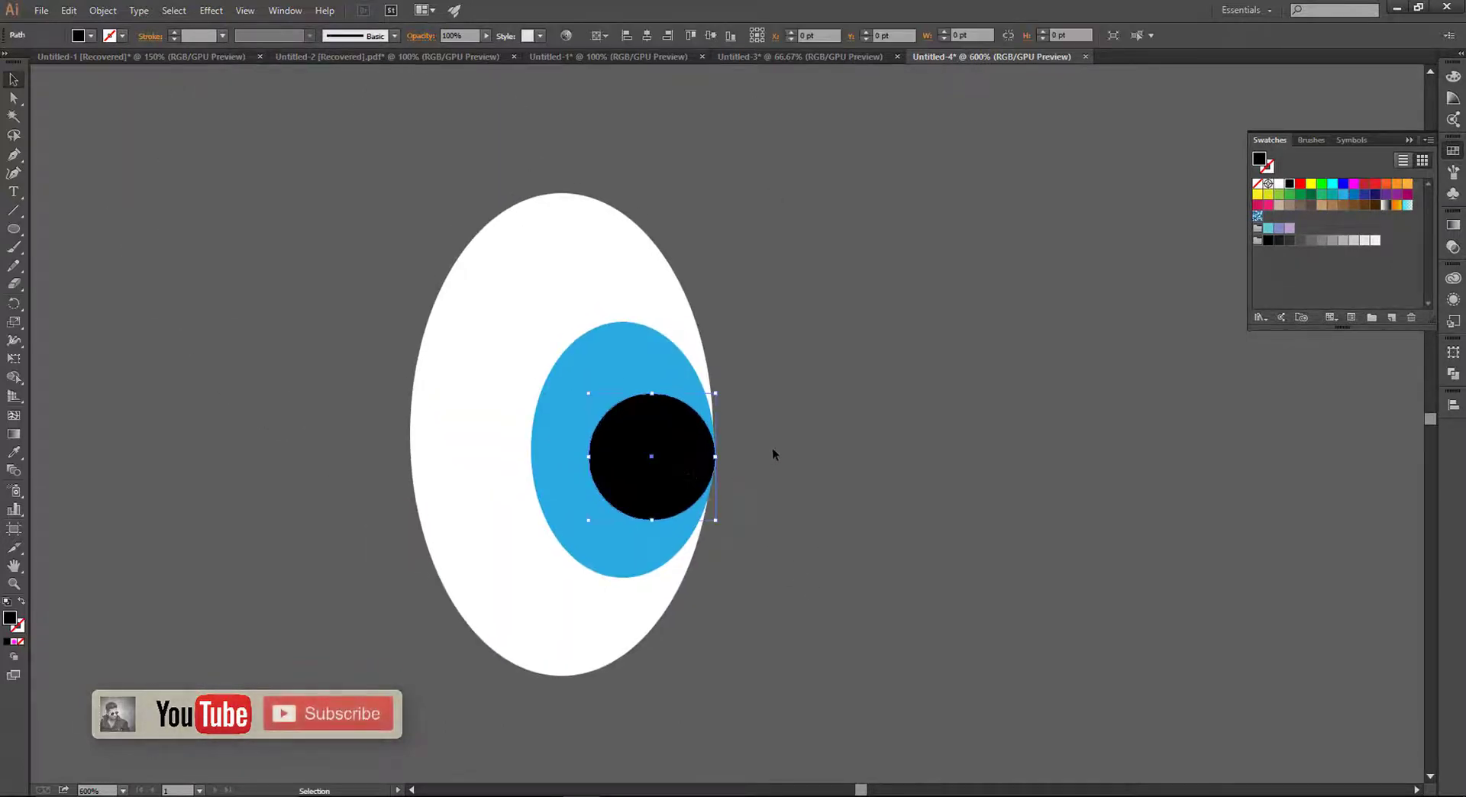
click(816, 521)
Duplicate the pupil as a small white highlight dot at the iris bottom.
click(684, 477)
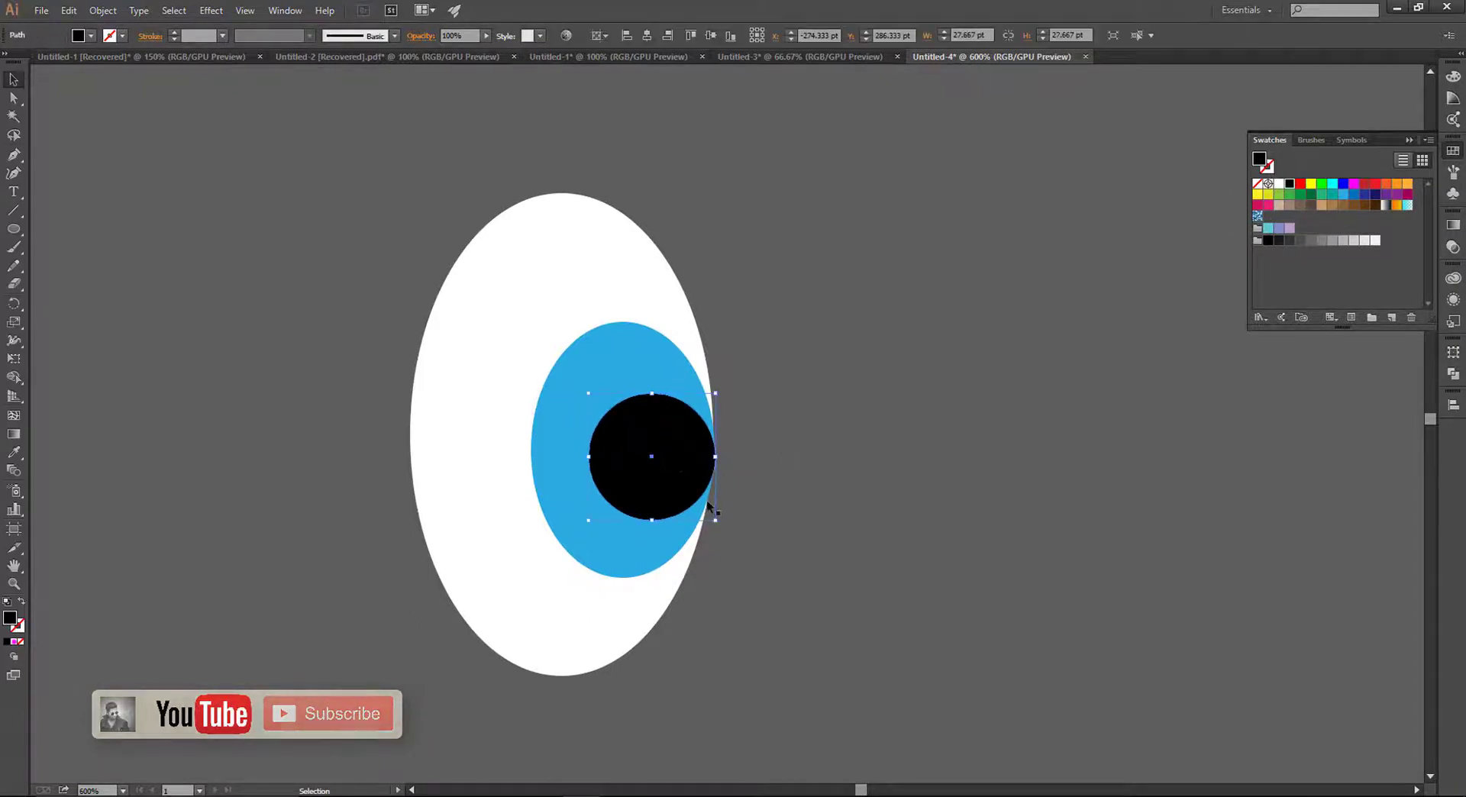
drag(682, 481, 932, 454)
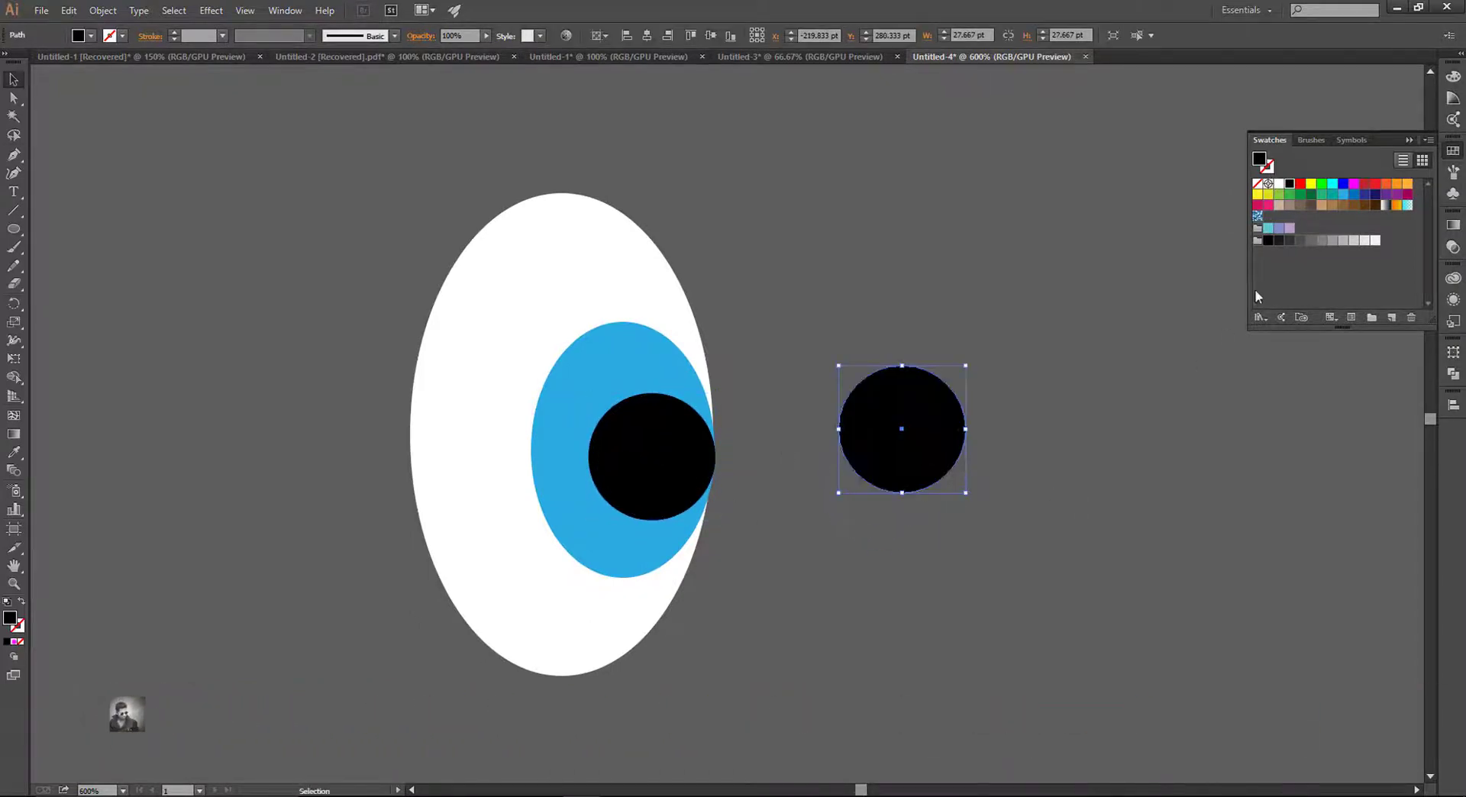
click(1279, 184)
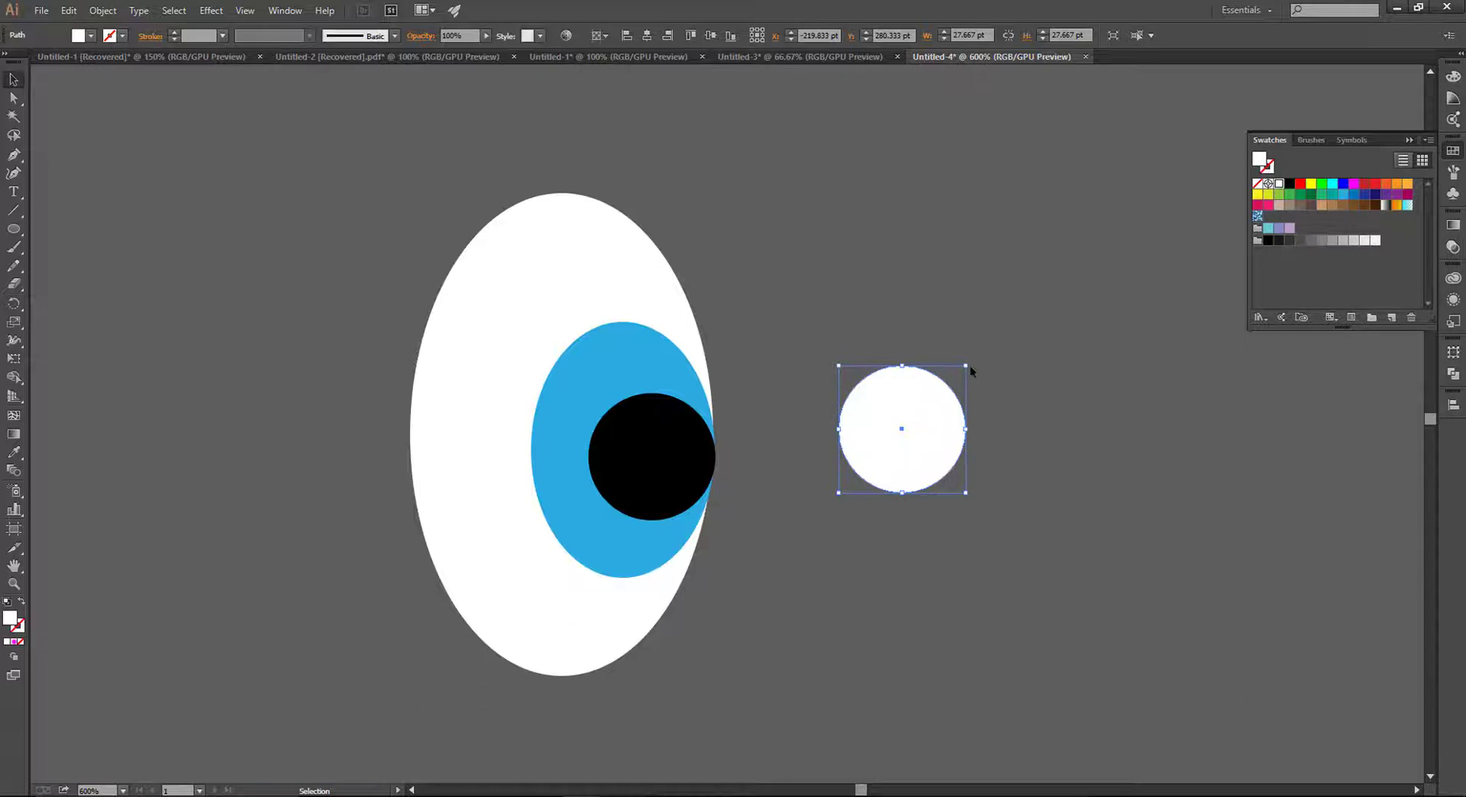
drag(966, 366, 942, 414)
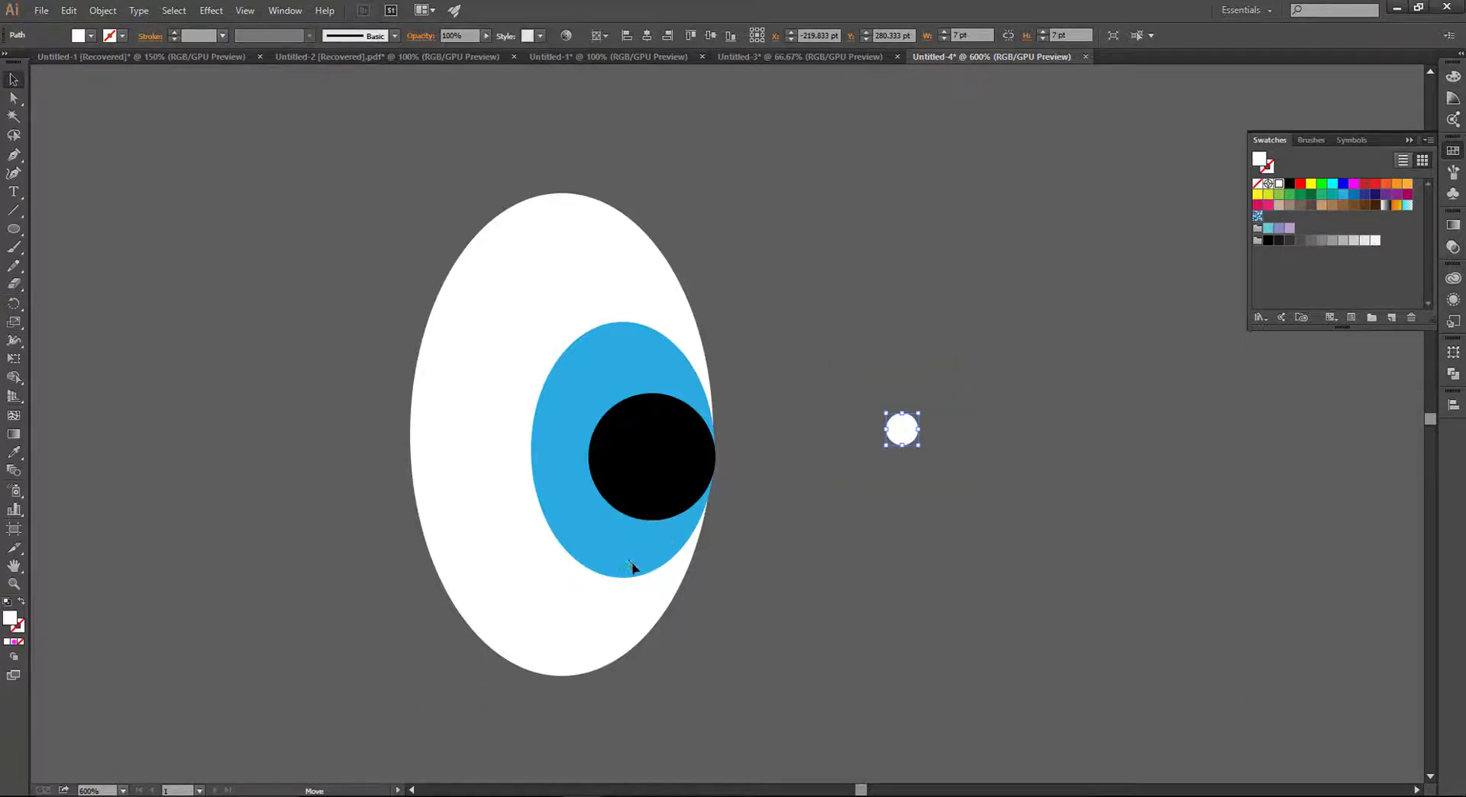
drag(632, 569, 632, 567)
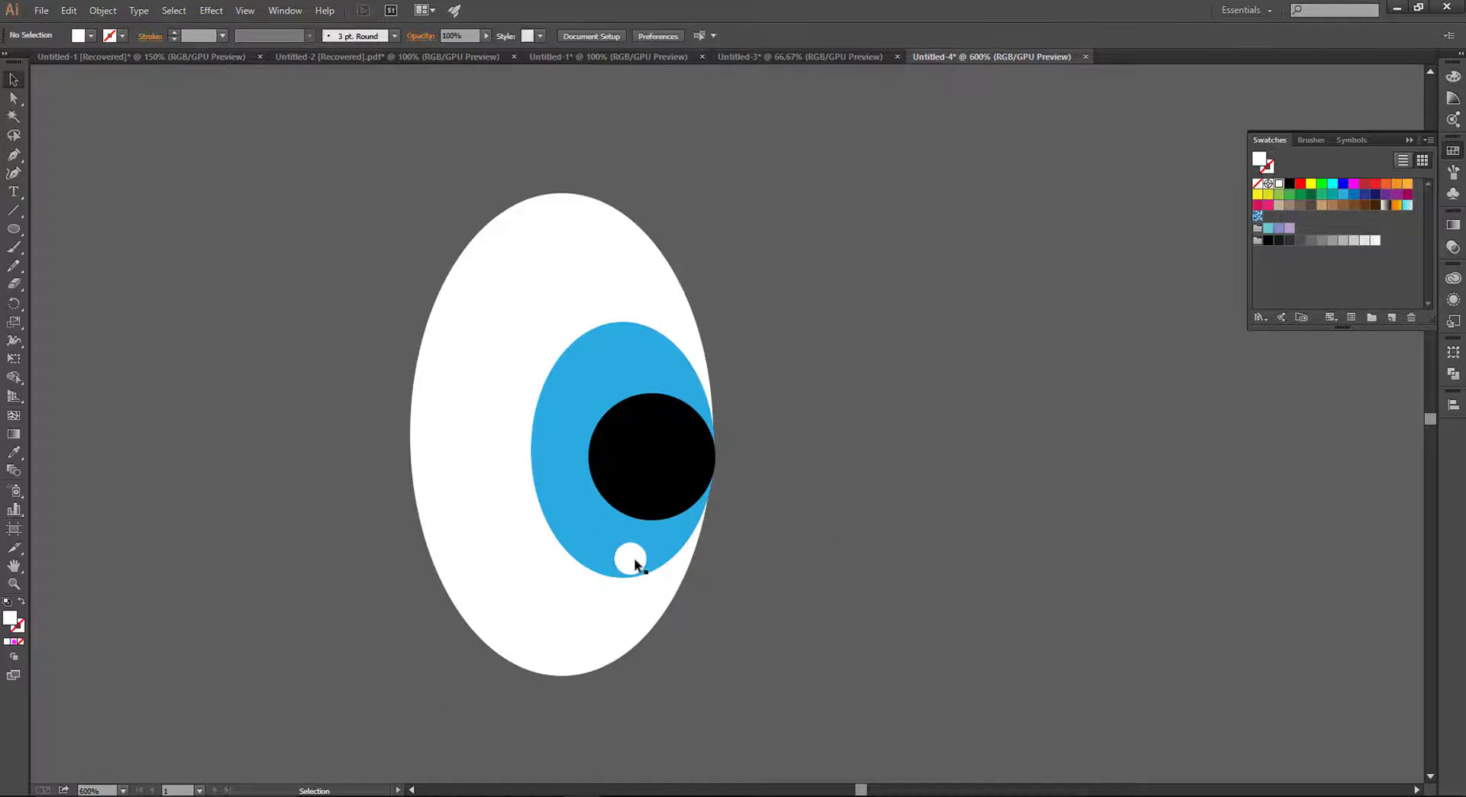
Add a second, slightly larger white highlight dot at the iris top.
key(ctrl+c)
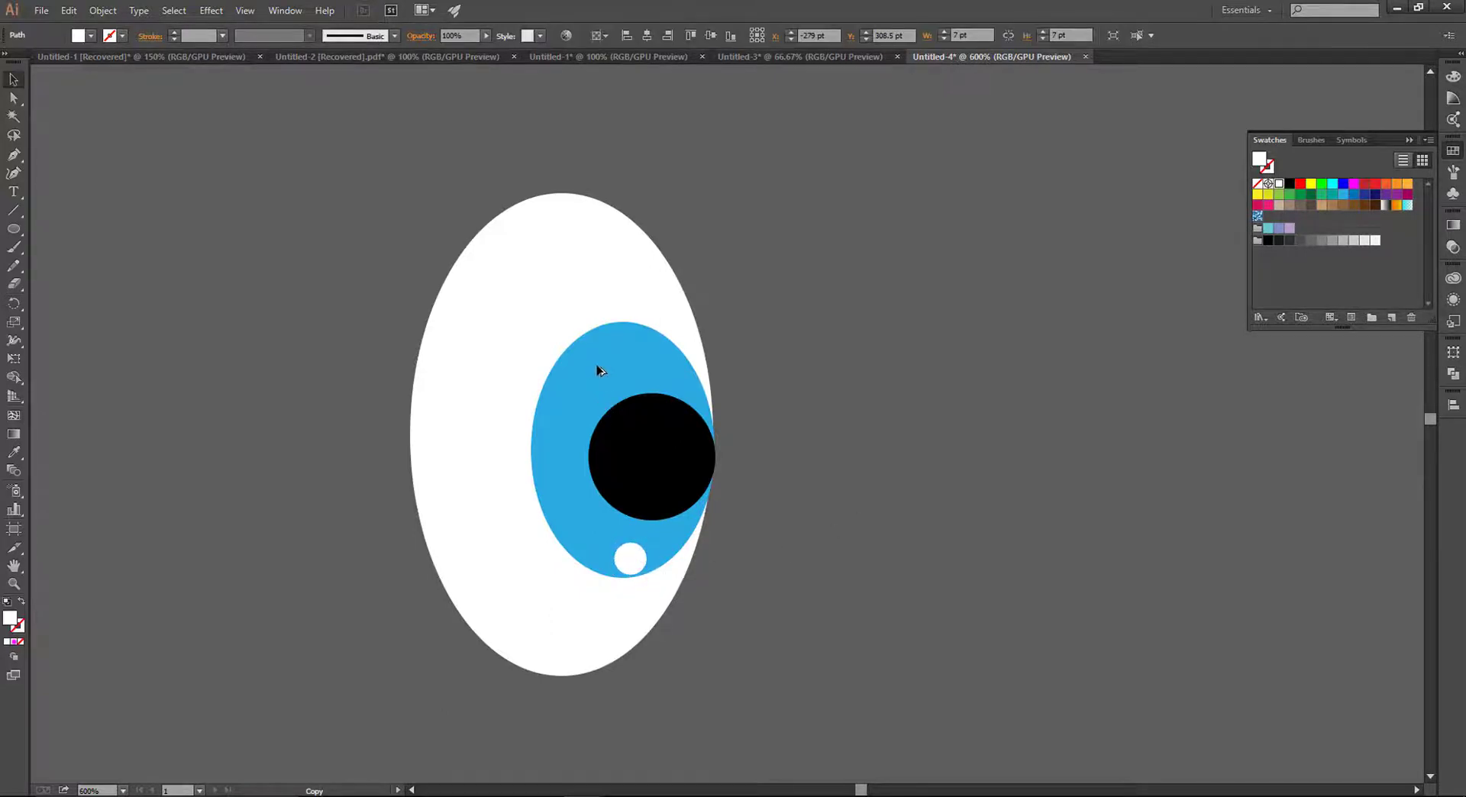
drag(601, 368, 601, 368)
drag(608, 342, 617, 332)
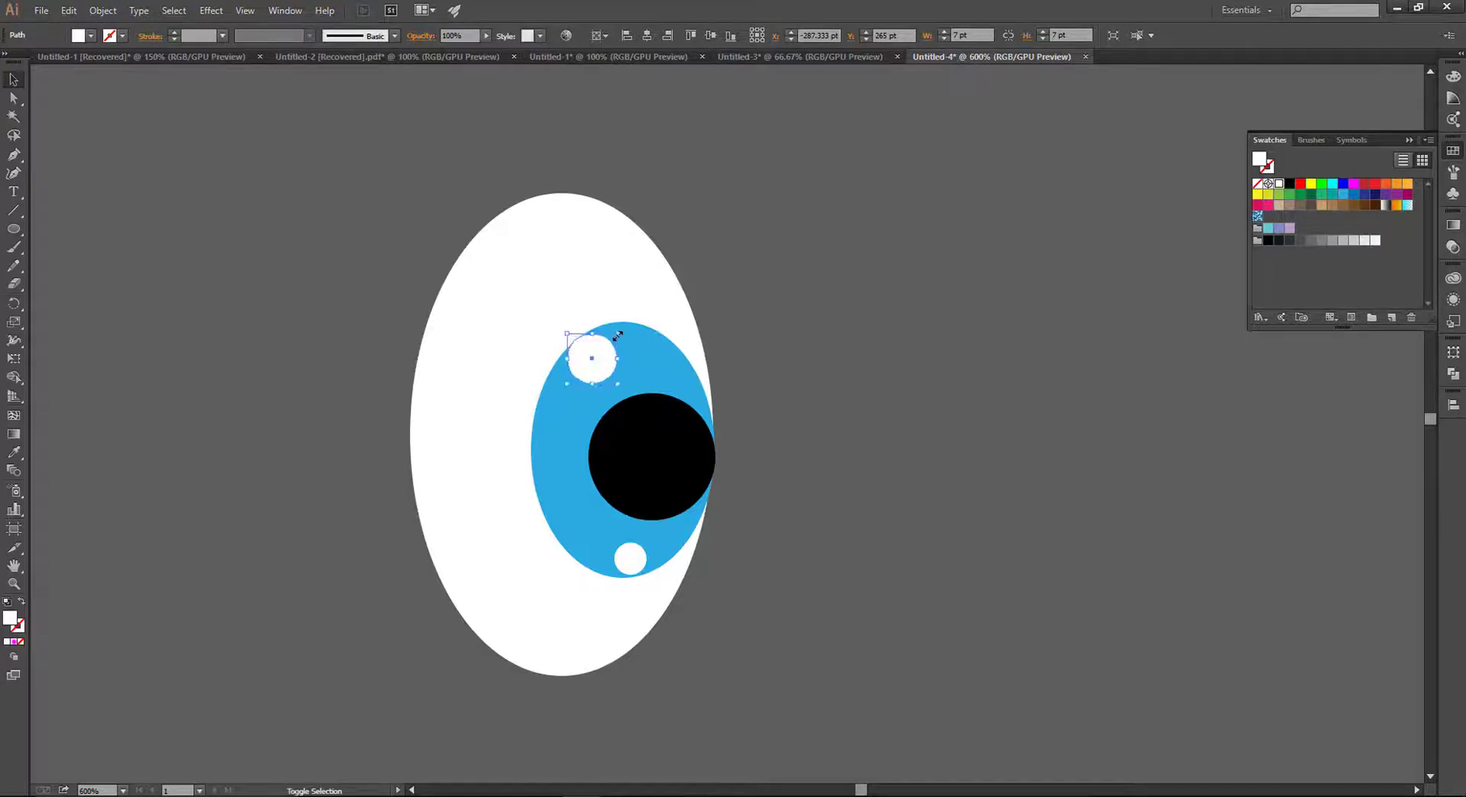
click(916, 375)
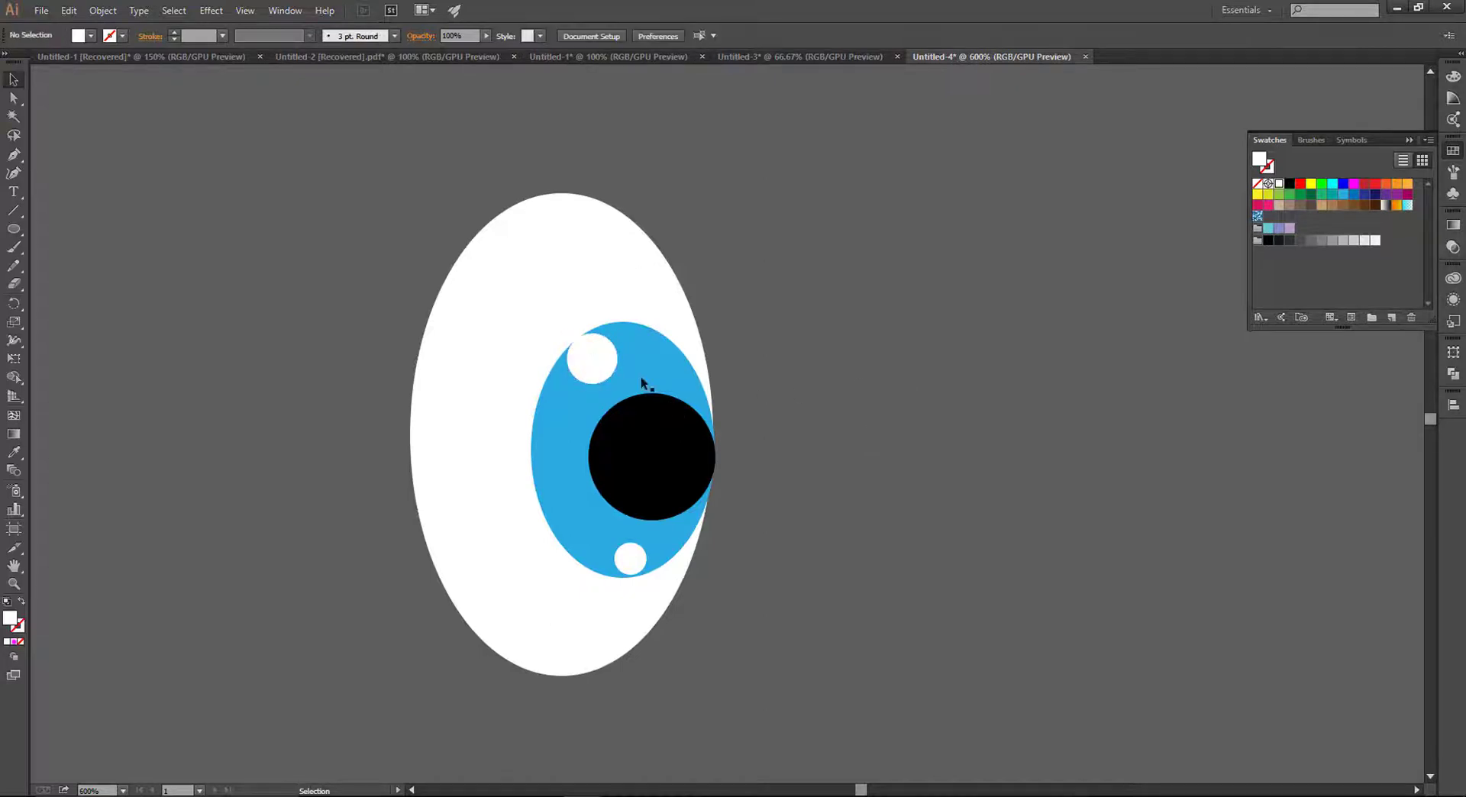
click(602, 365)
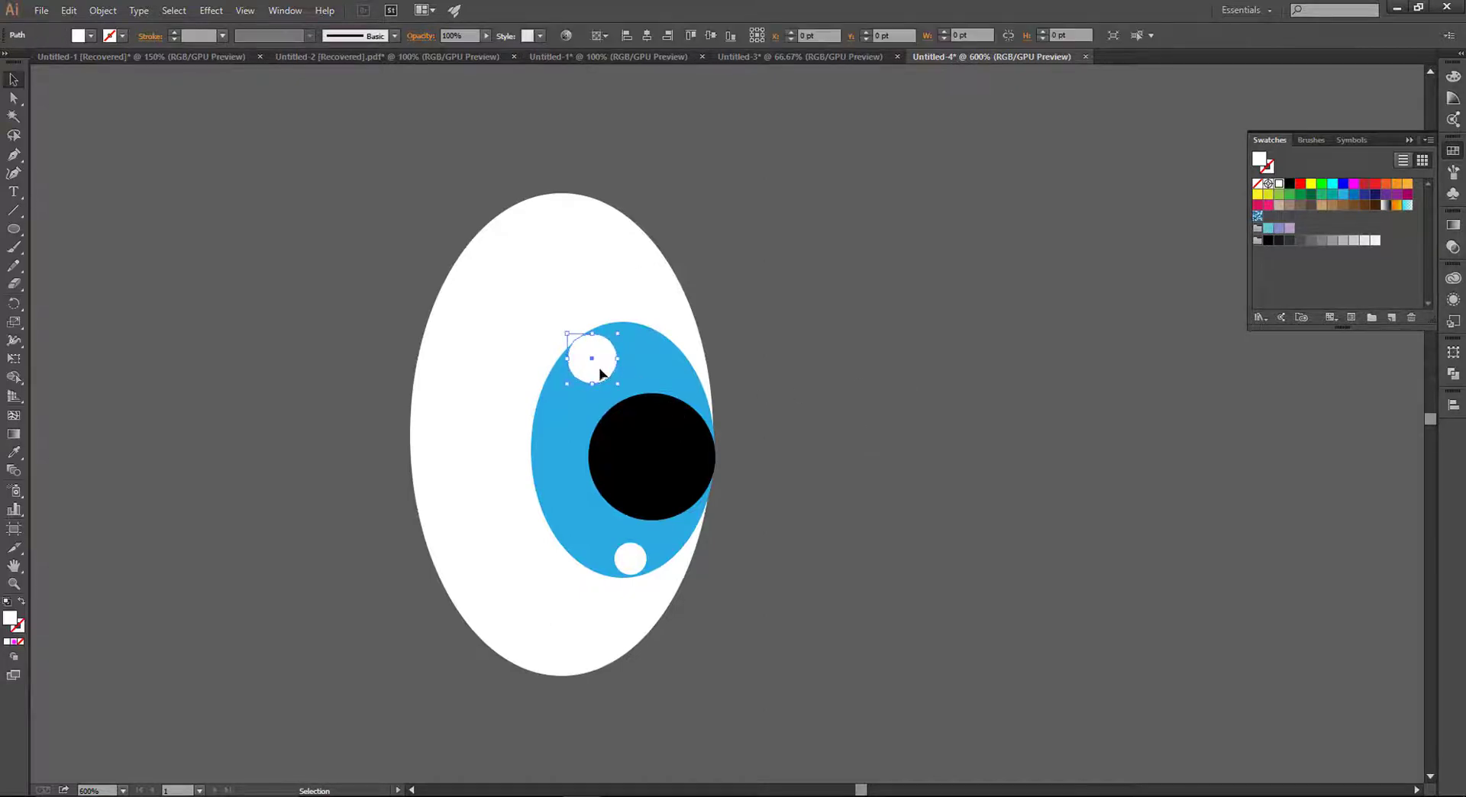
click(908, 397)
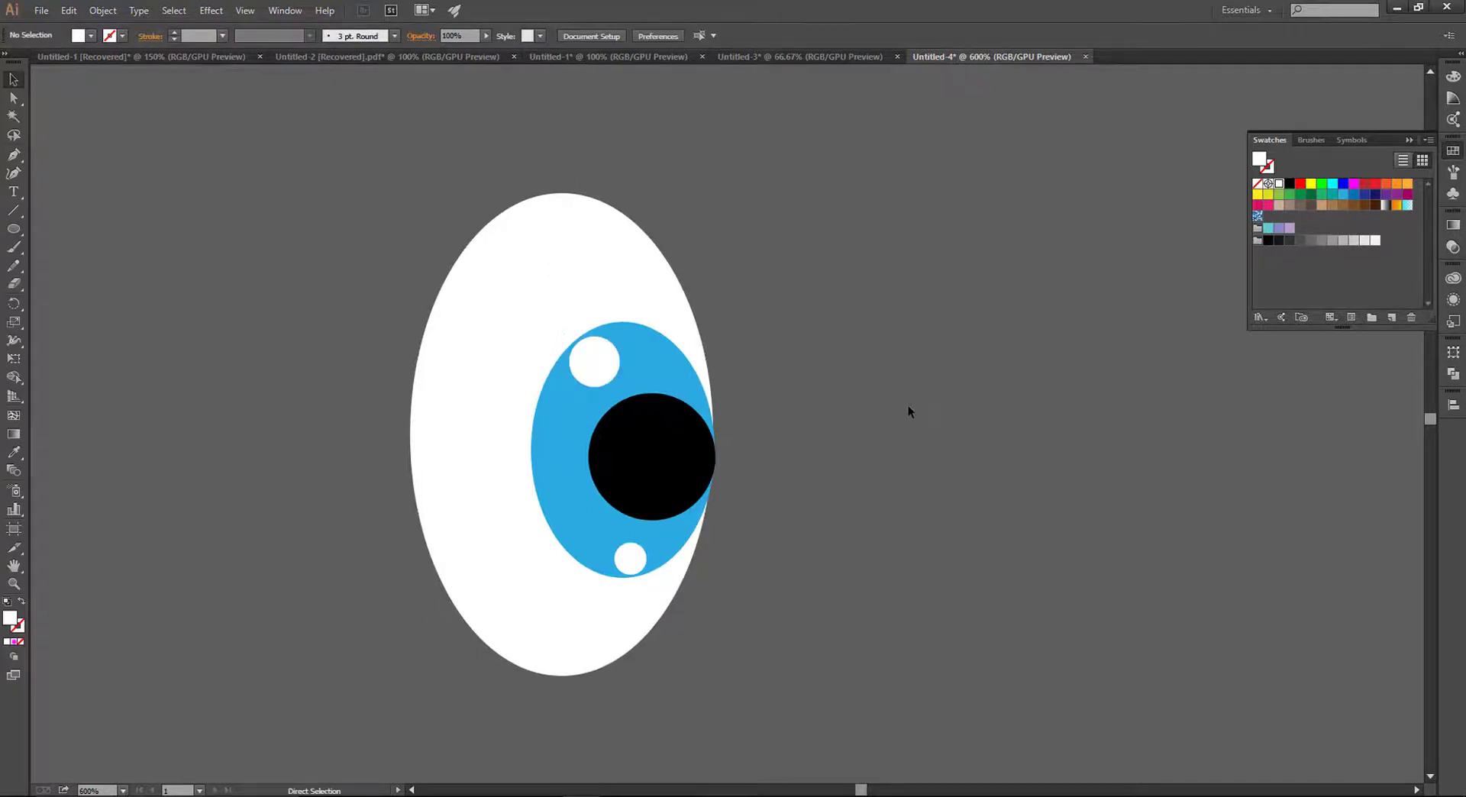
key(ctrl+minus)
key(ctrl+minus)
Group all parts of the eye together.
mouse_move(900, 398)
mouse_down()
mouse_move(644, 347)
mouse_move(757, 340)
mouse_up()
drag(589, 246, 455, 429)
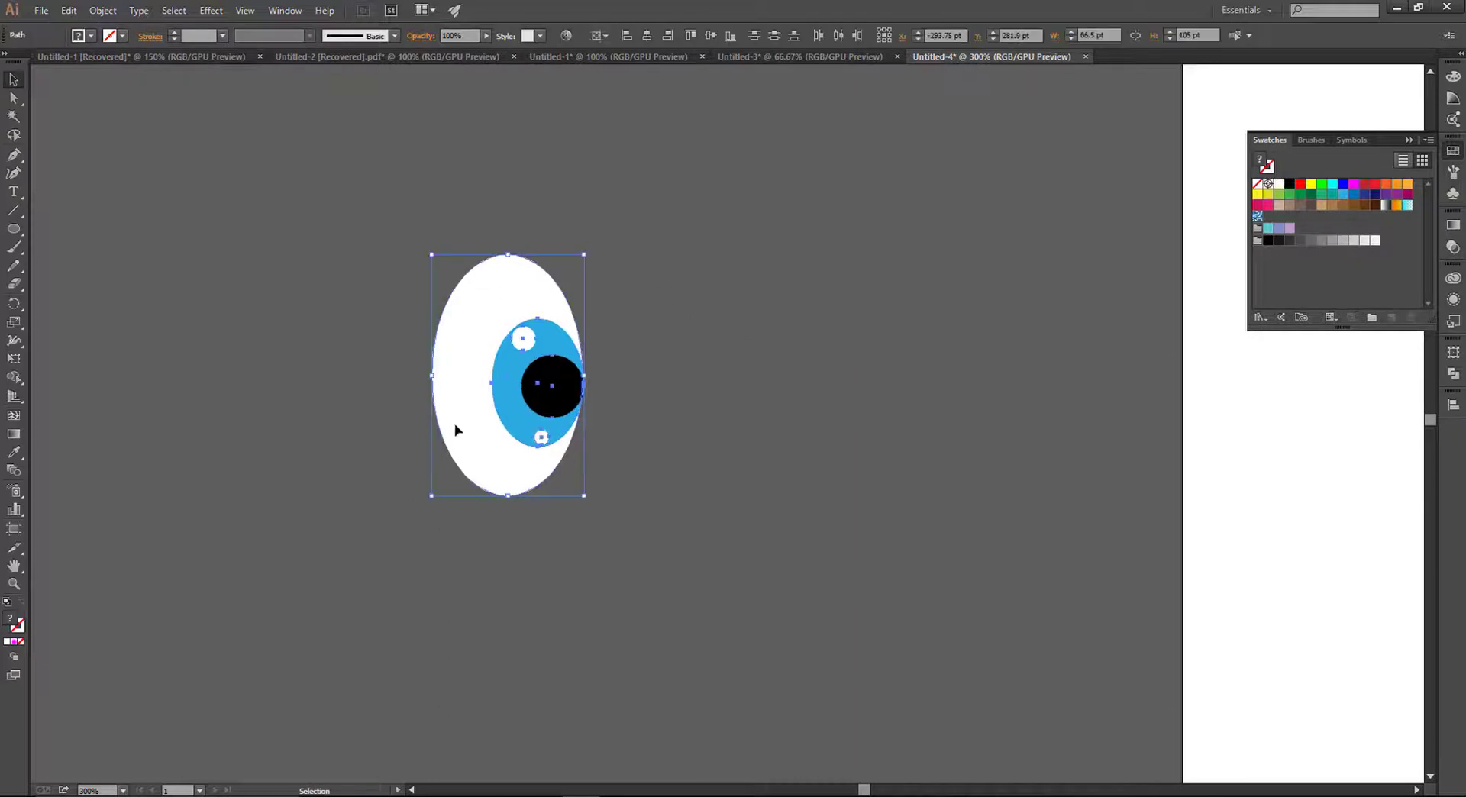
right_click(455, 422)
click(537, 497)
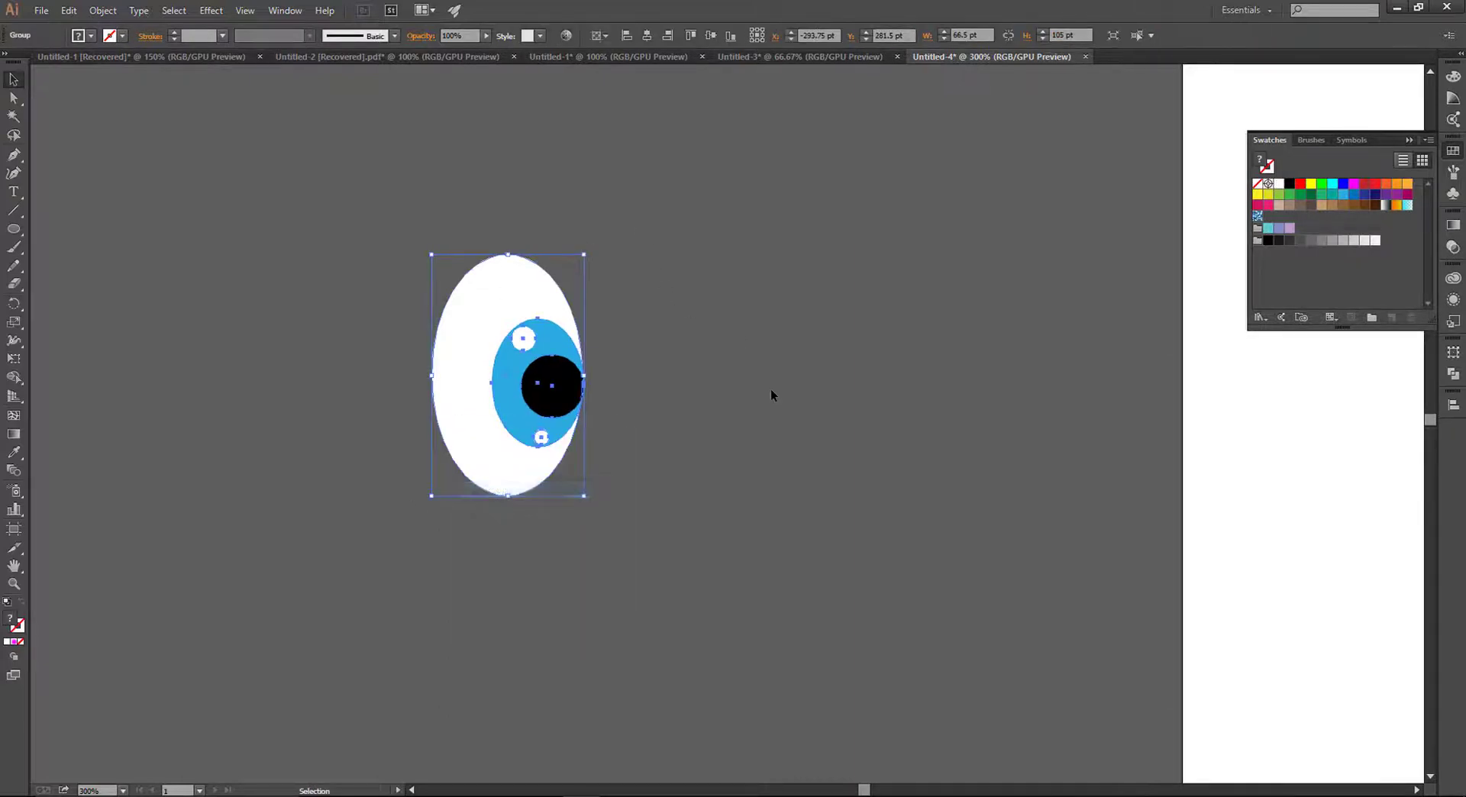
click(771, 389)
Create a mirrored copy of the eye with Reflect and place it beside the first.
click(474, 435)
right_click(495, 425)
mouse_move(570, 536)
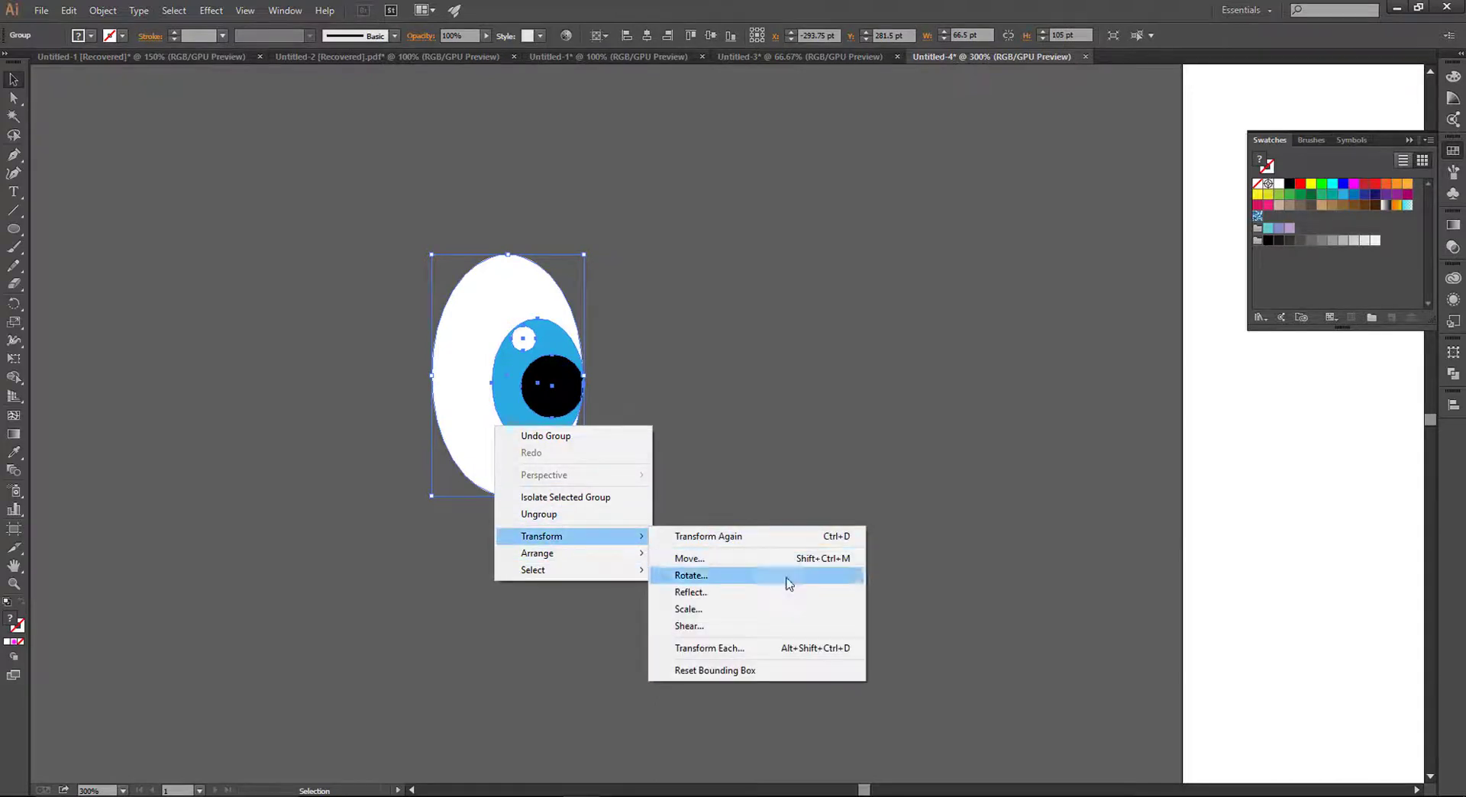
click(766, 603)
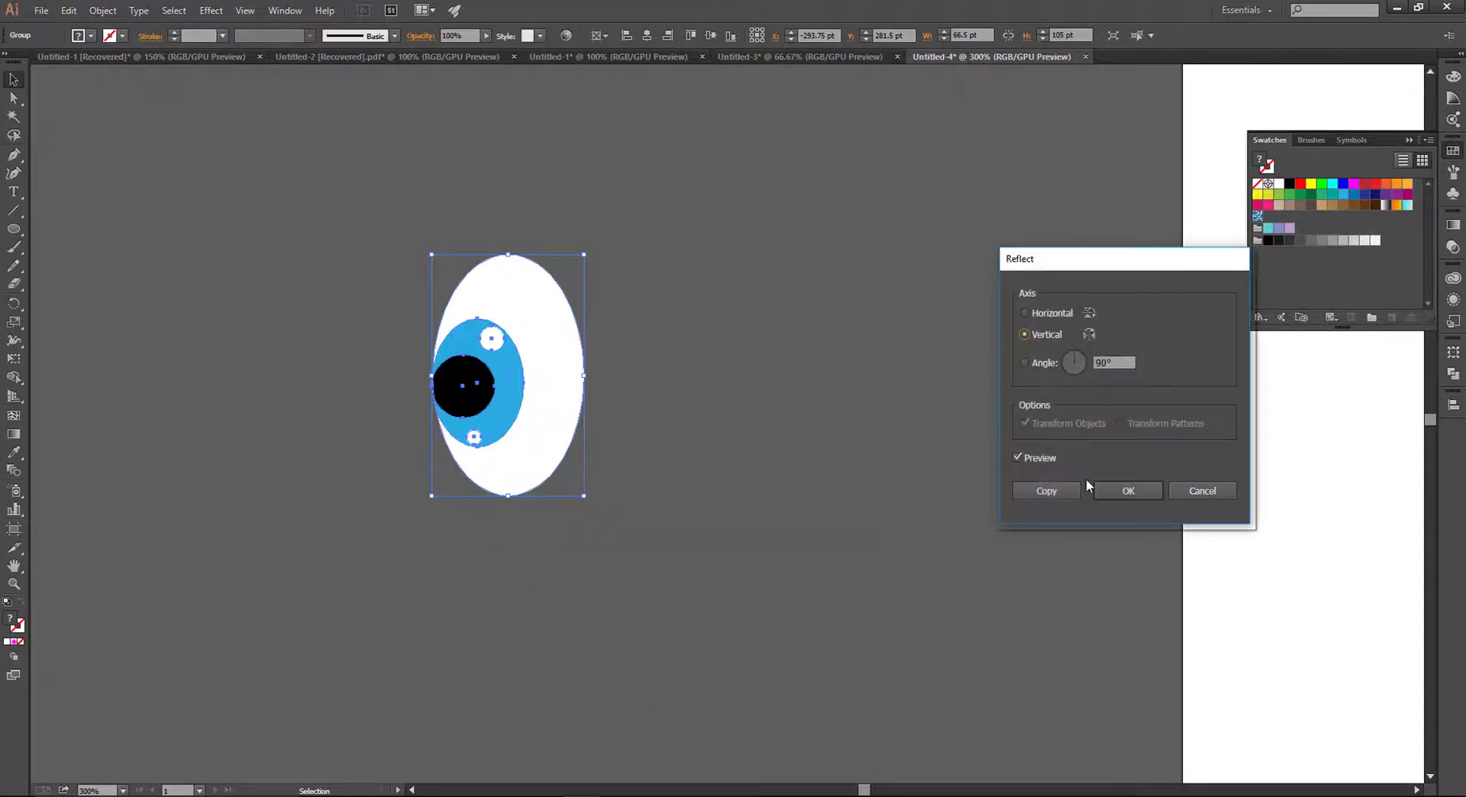
click(1043, 492)
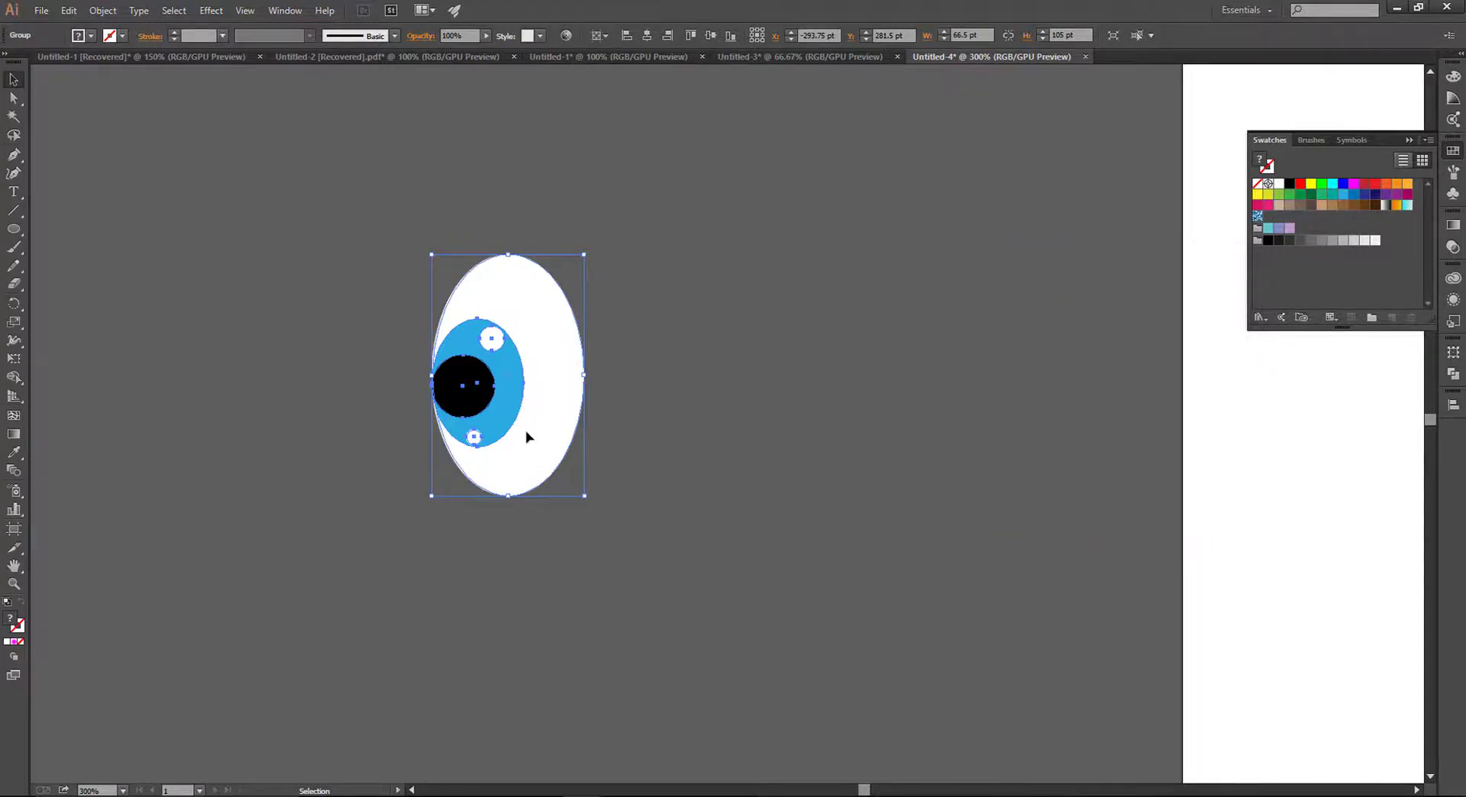
drag(527, 435, 694, 434)
click(817, 441)
Group both eyes together and zoom out to the whole artboard.
drag(876, 453, 710, 399)
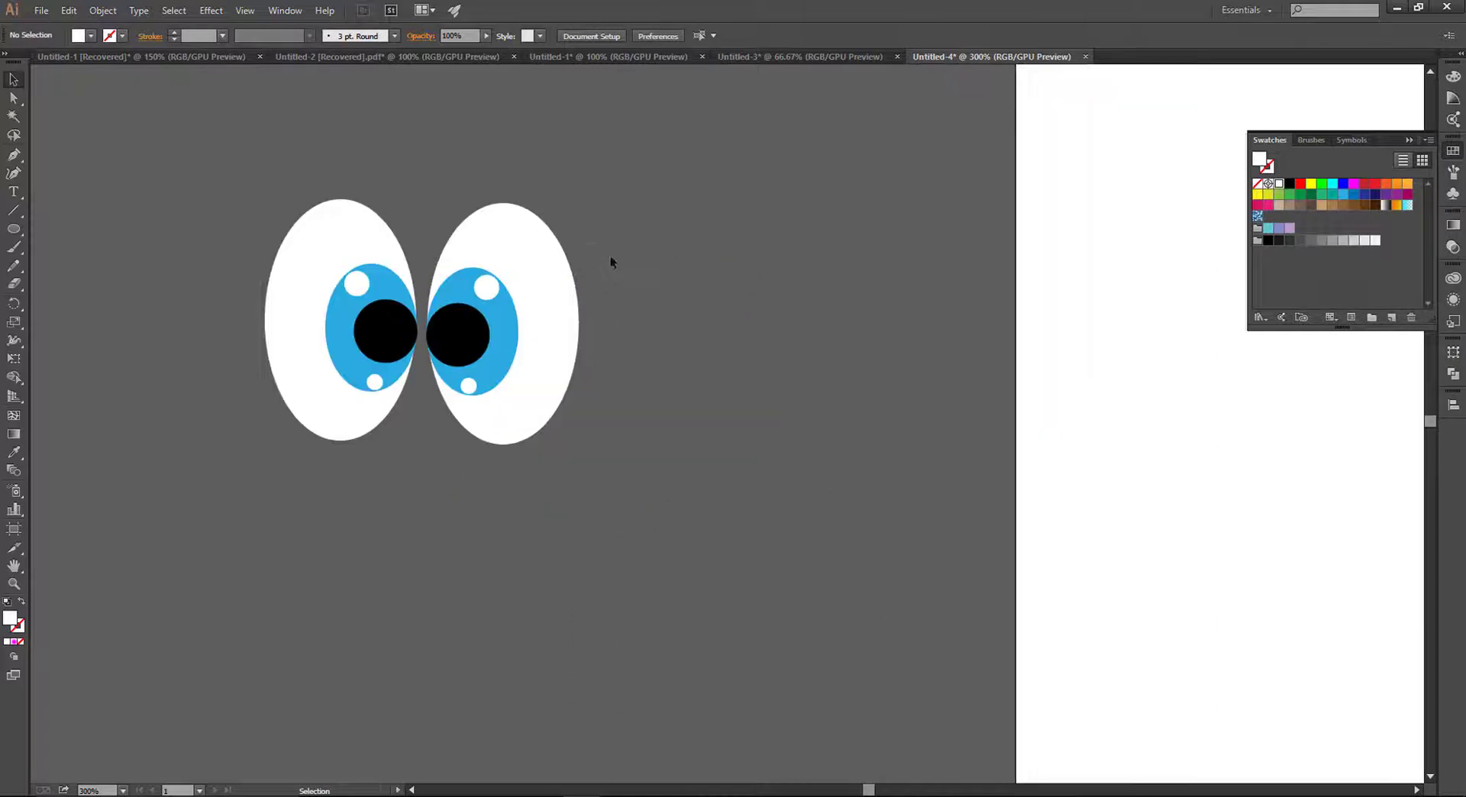
drag(612, 261, 384, 380)
right_click(517, 365)
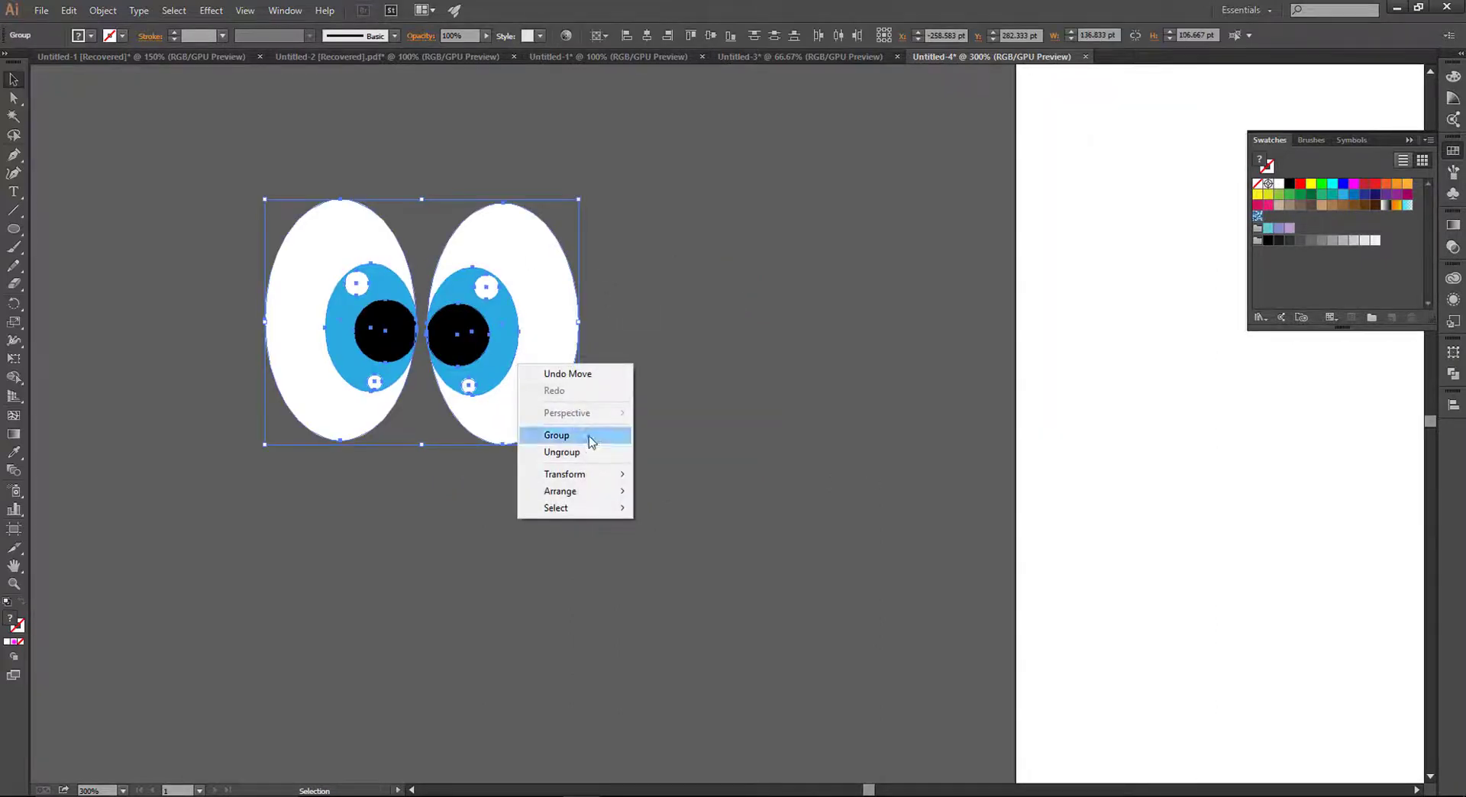
click(557, 435)
drag(826, 486, 704, 462)
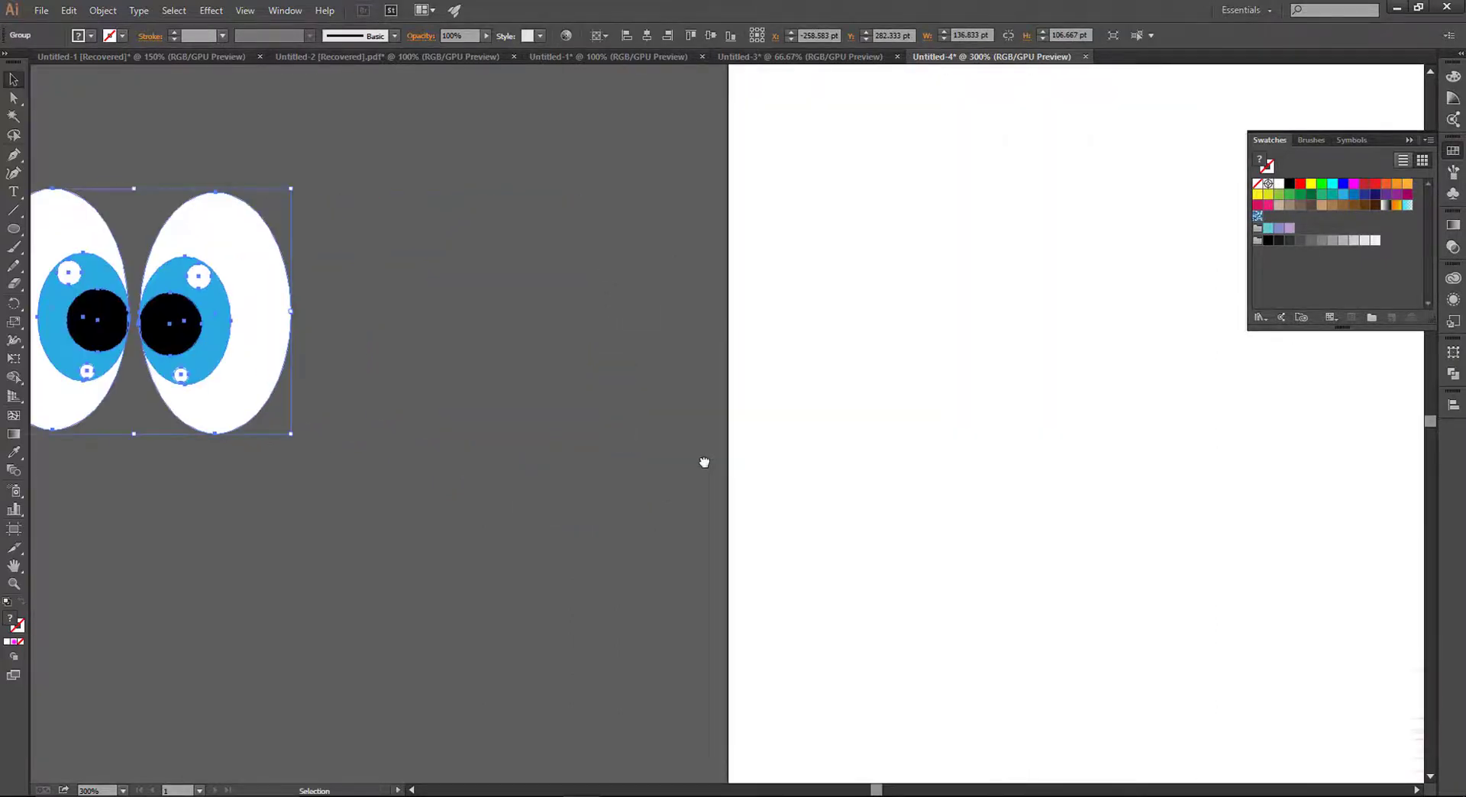
key(ctrl+1)
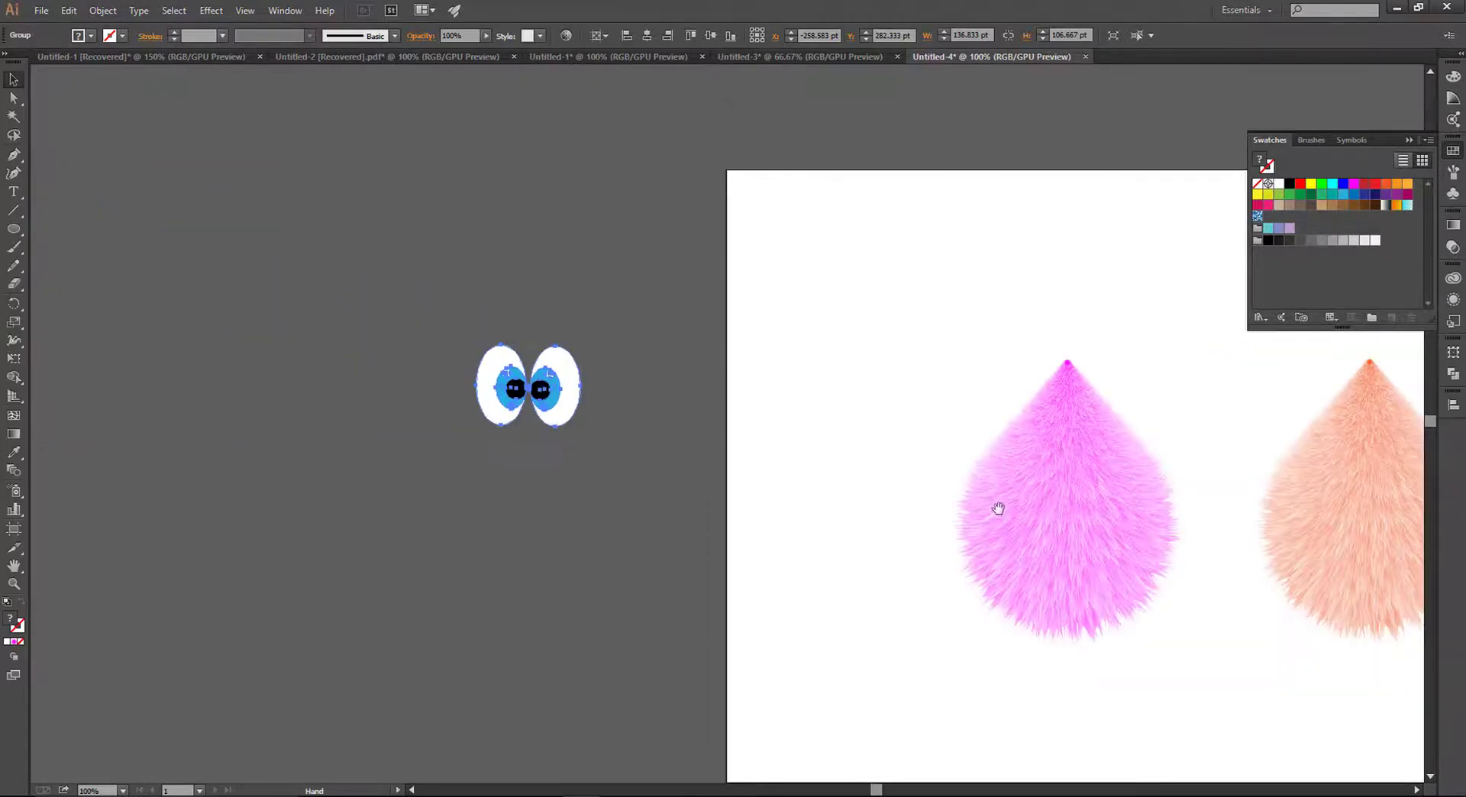
drag(998, 508, 609, 427)
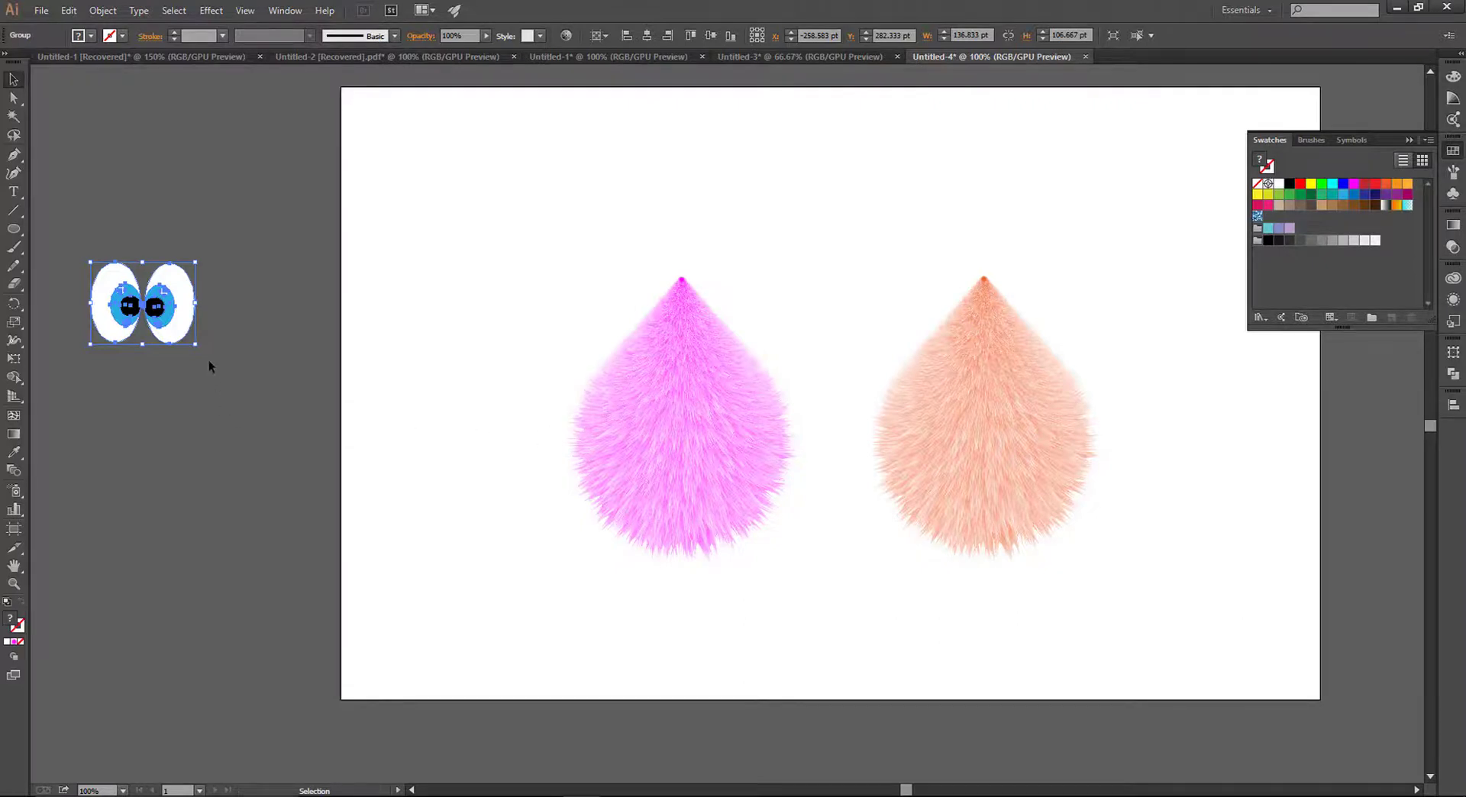
click(13, 229)
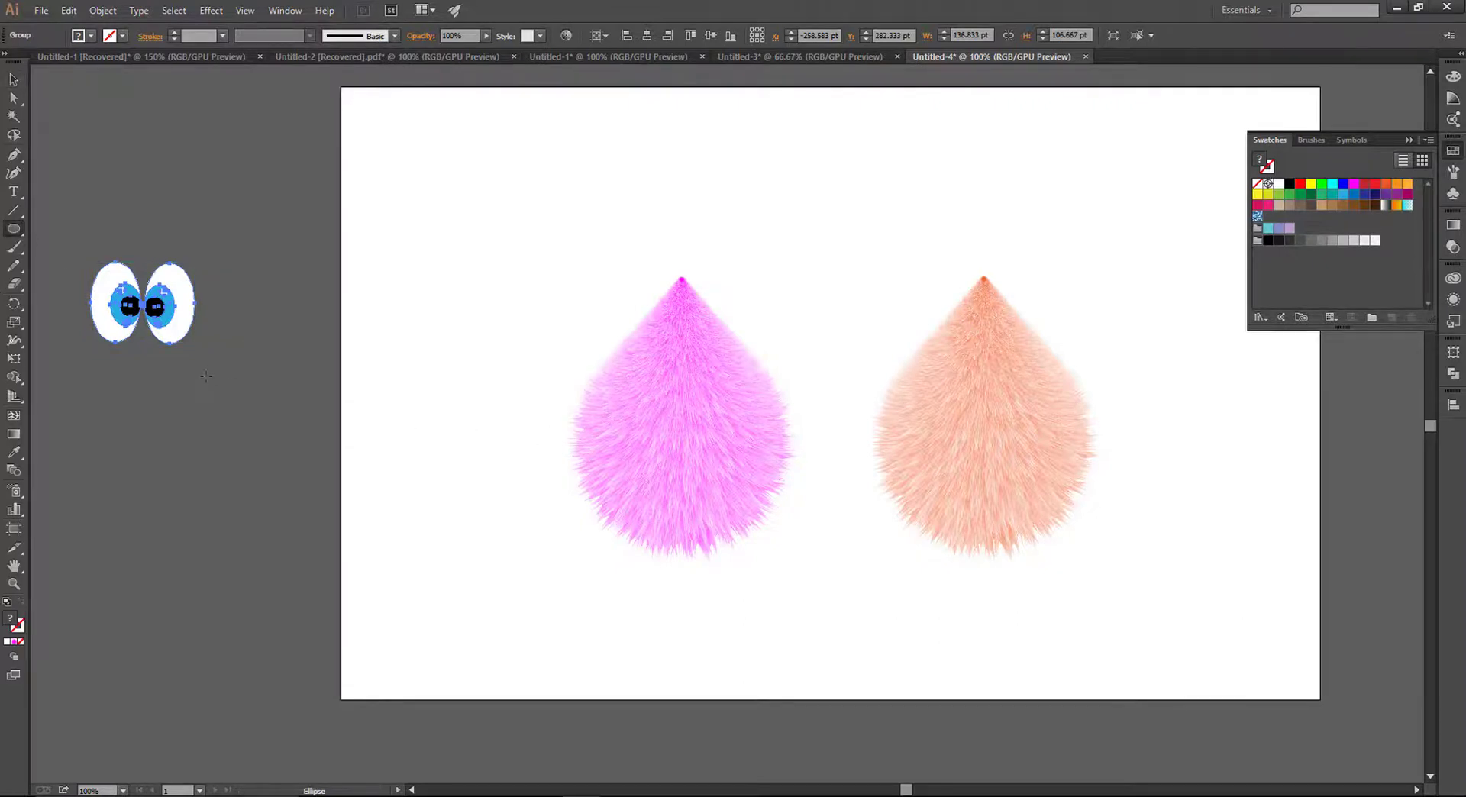
Draw a circle and apply a reversed radial White, Black gradient.
drag(205, 376, 291, 471)
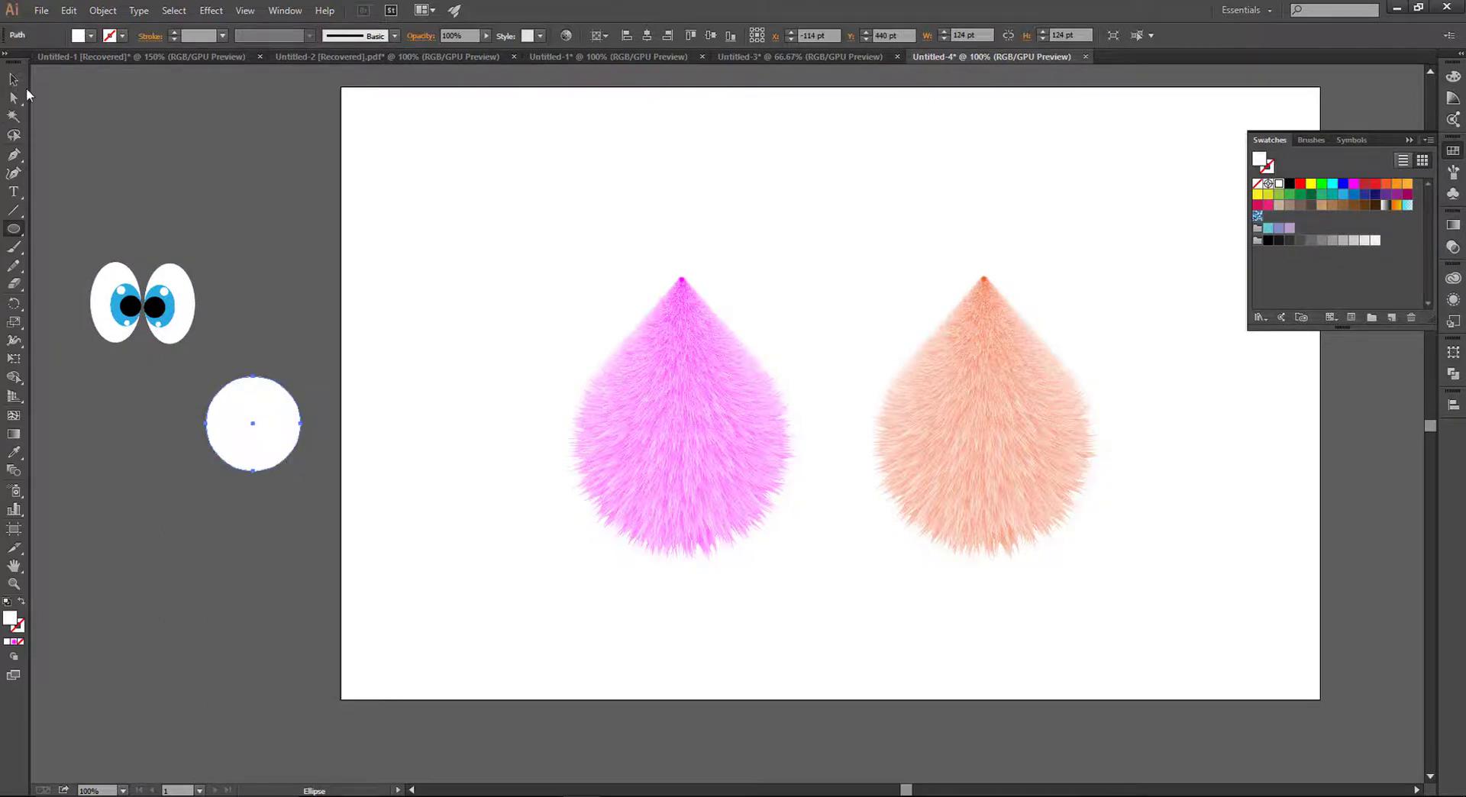
click(1409, 140)
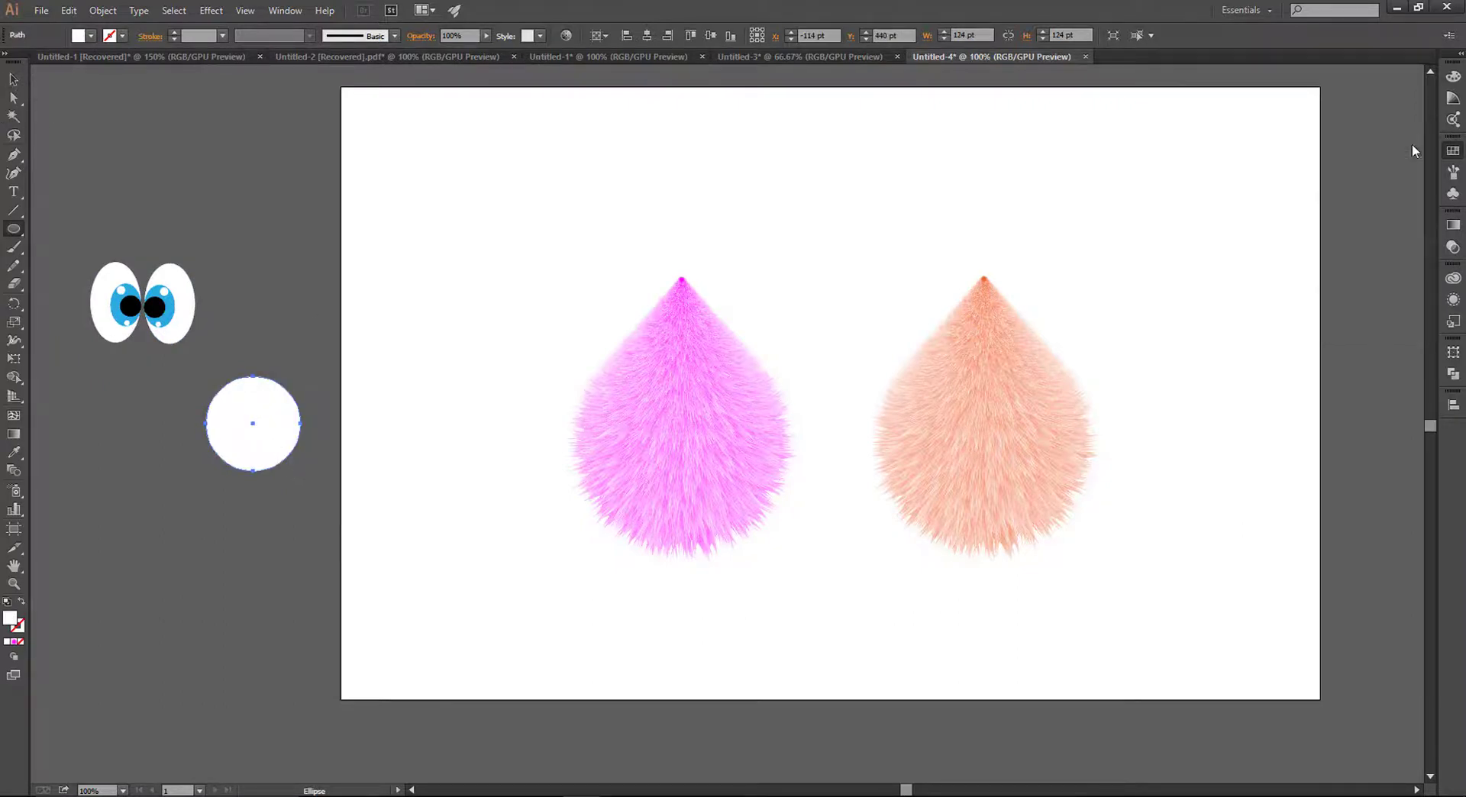
click(1455, 224)
click(1294, 237)
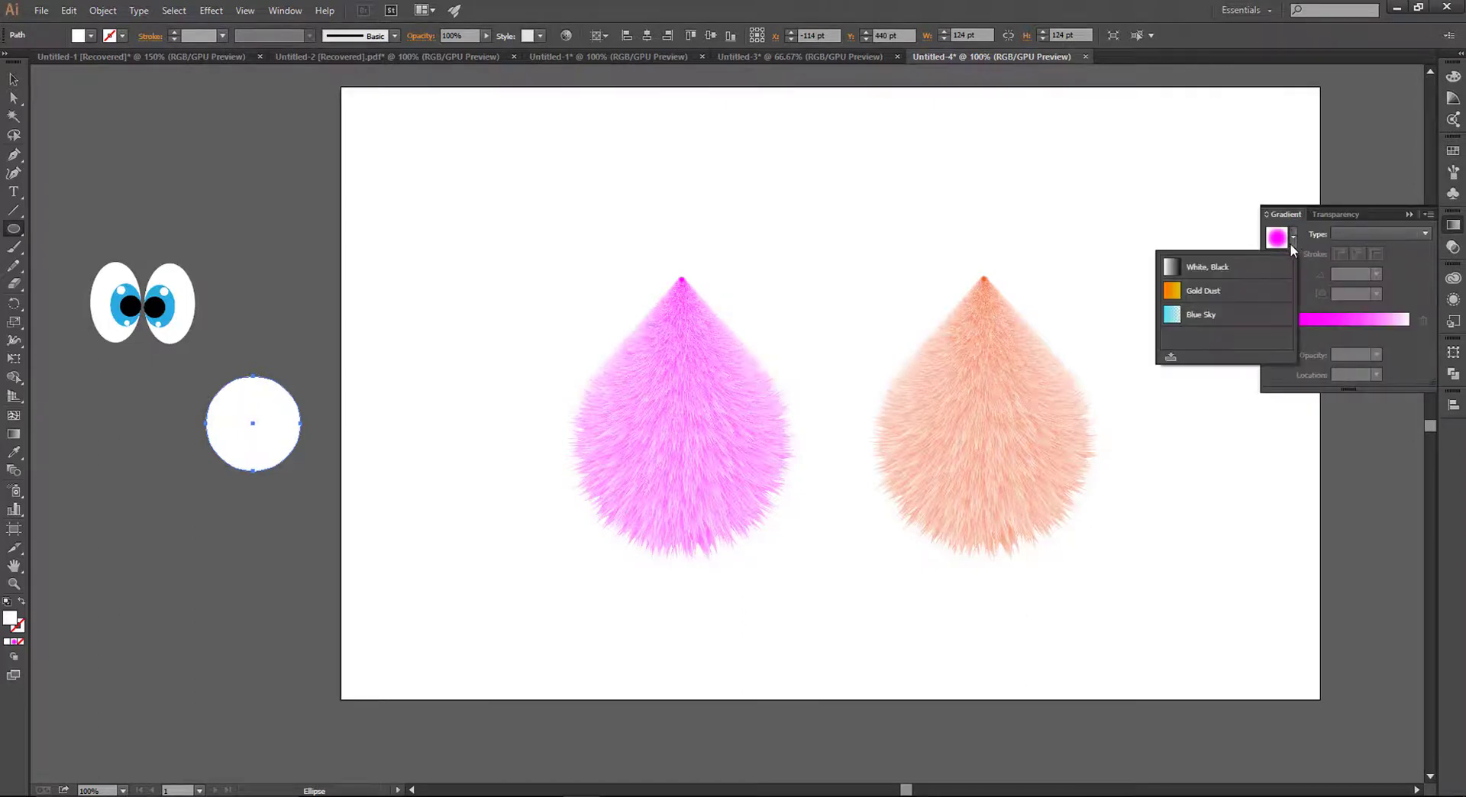
click(1208, 267)
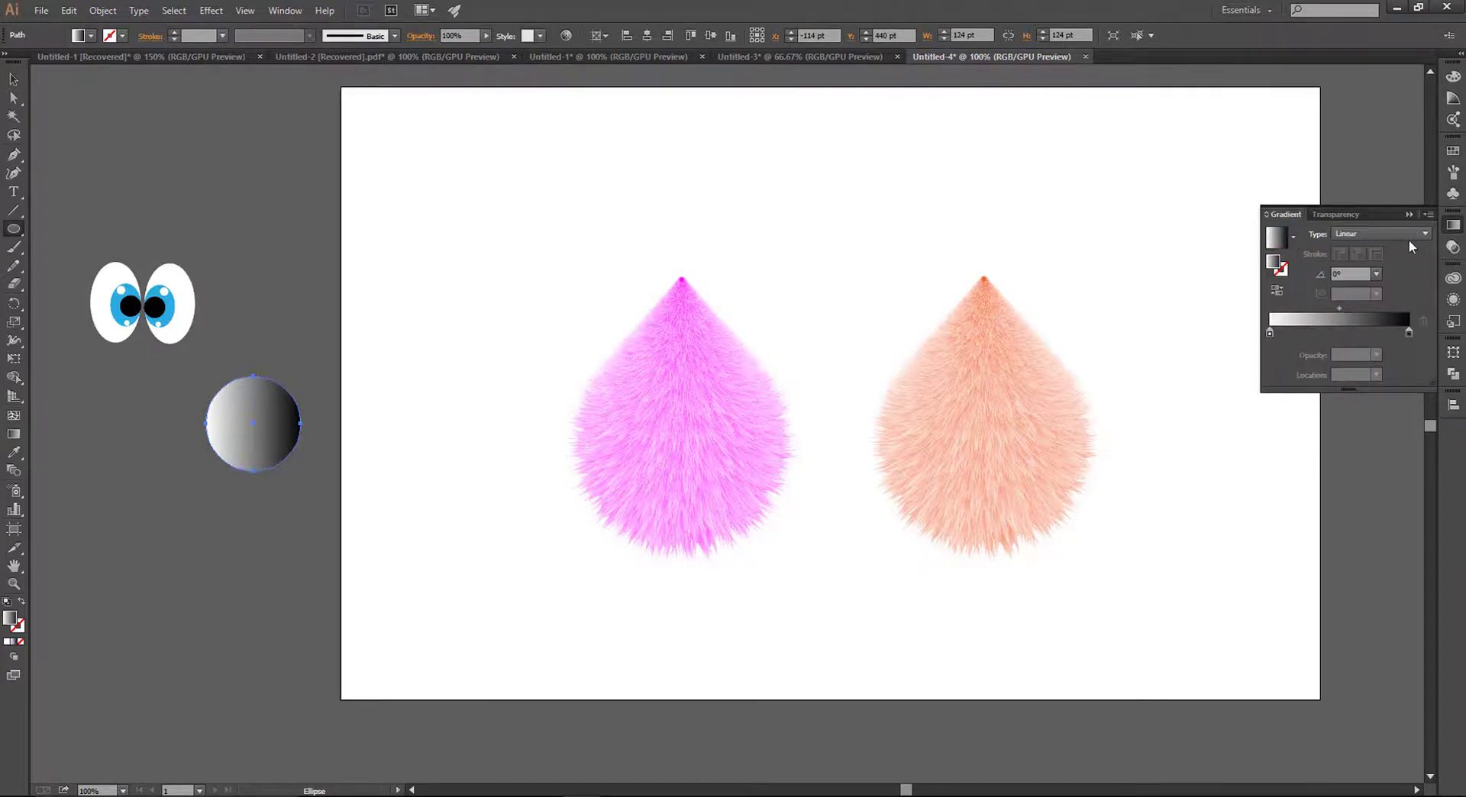
click(1405, 234)
click(1347, 267)
click(1279, 291)
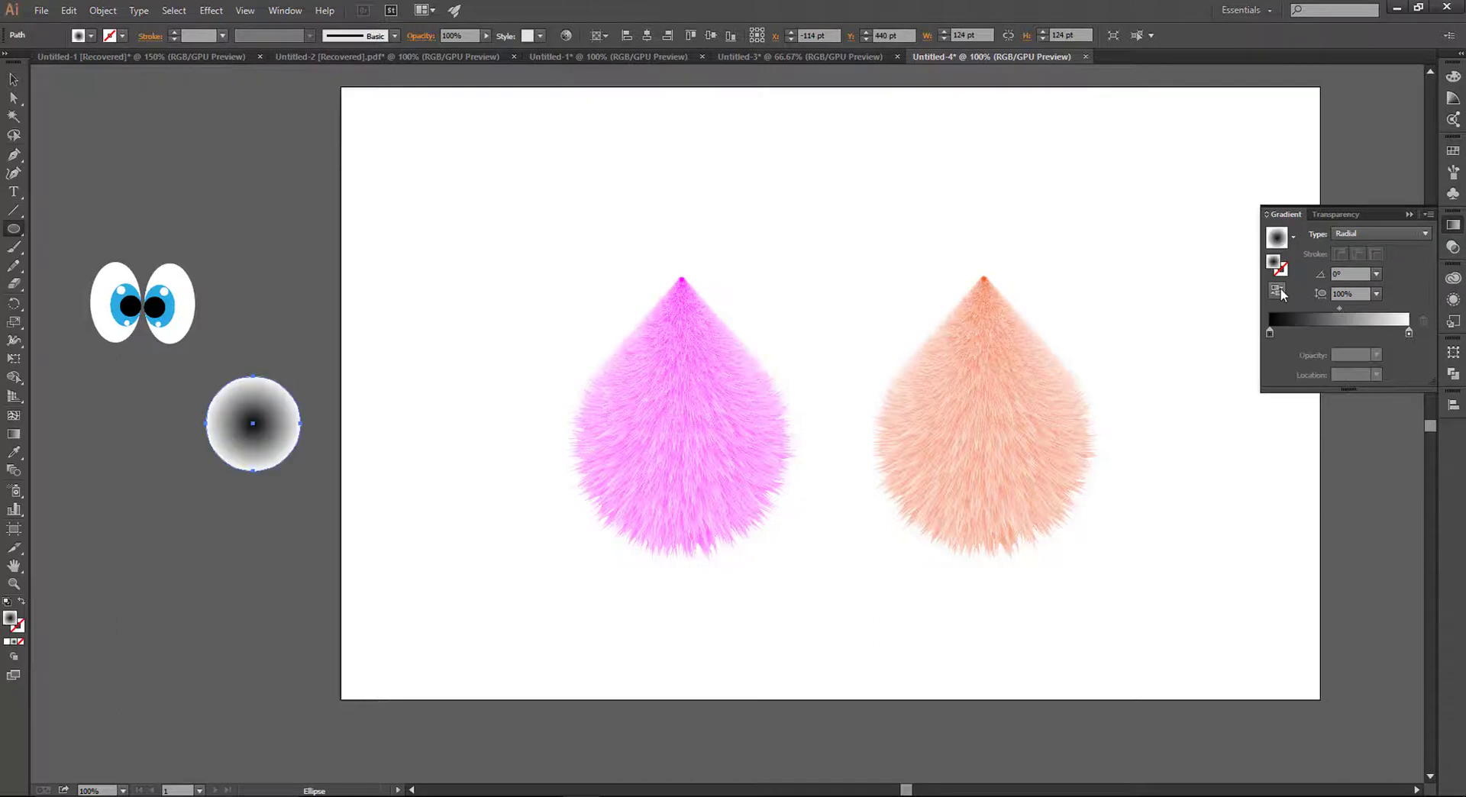
Set the gradient's centre stop to red and the outer stop to 0% opacity.
click(1269, 334)
double_click(1269, 334)
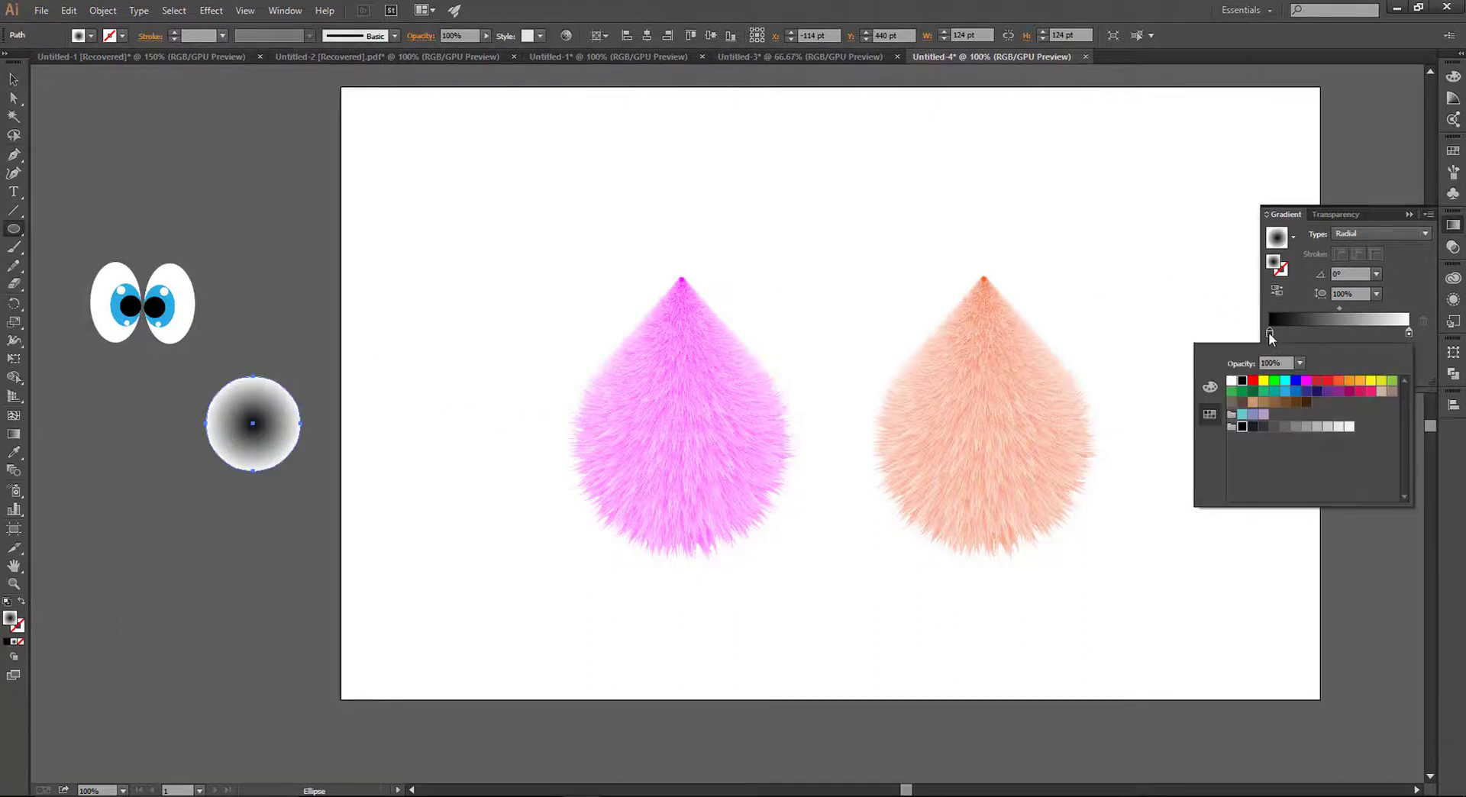
click(1318, 380)
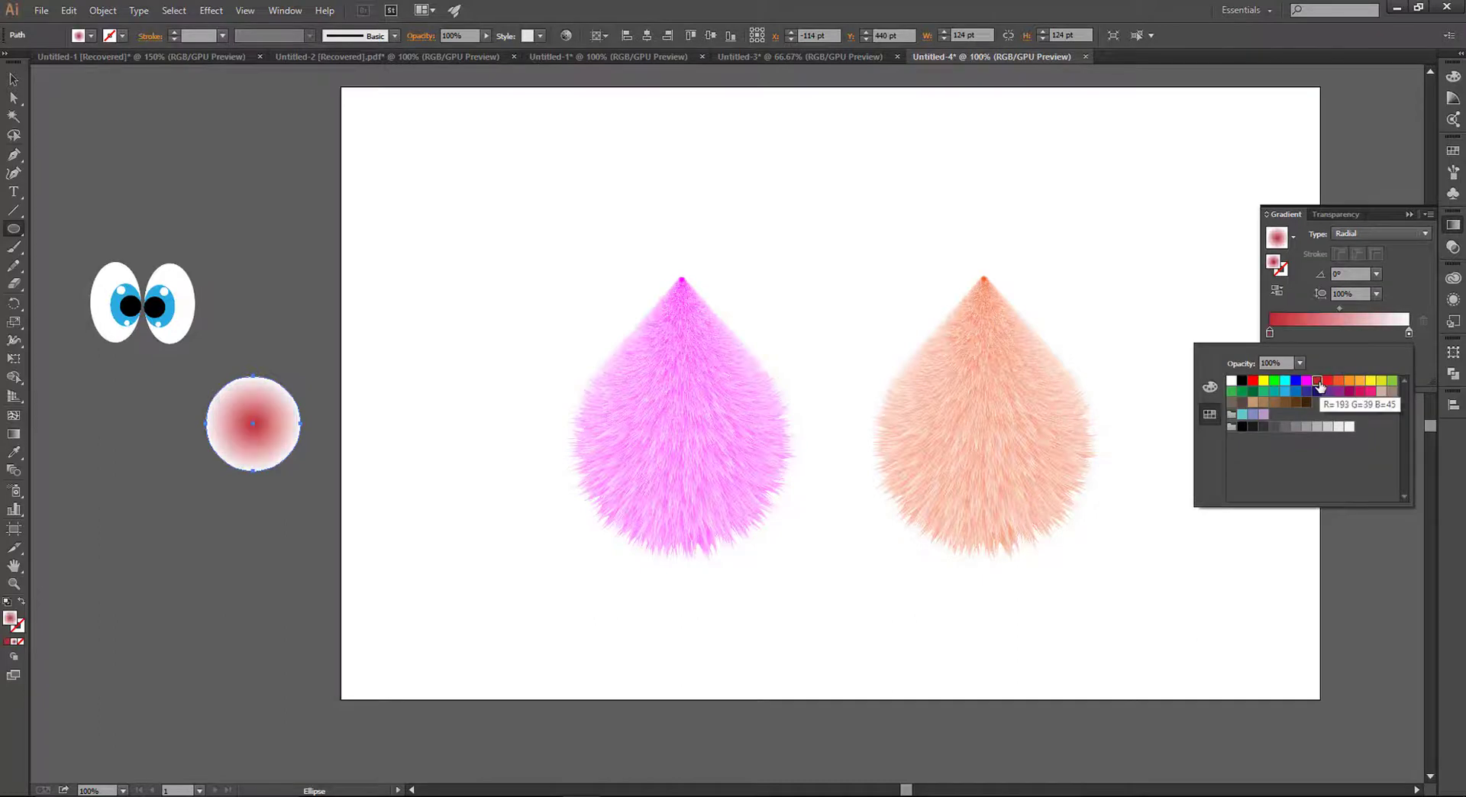
click(1408, 332)
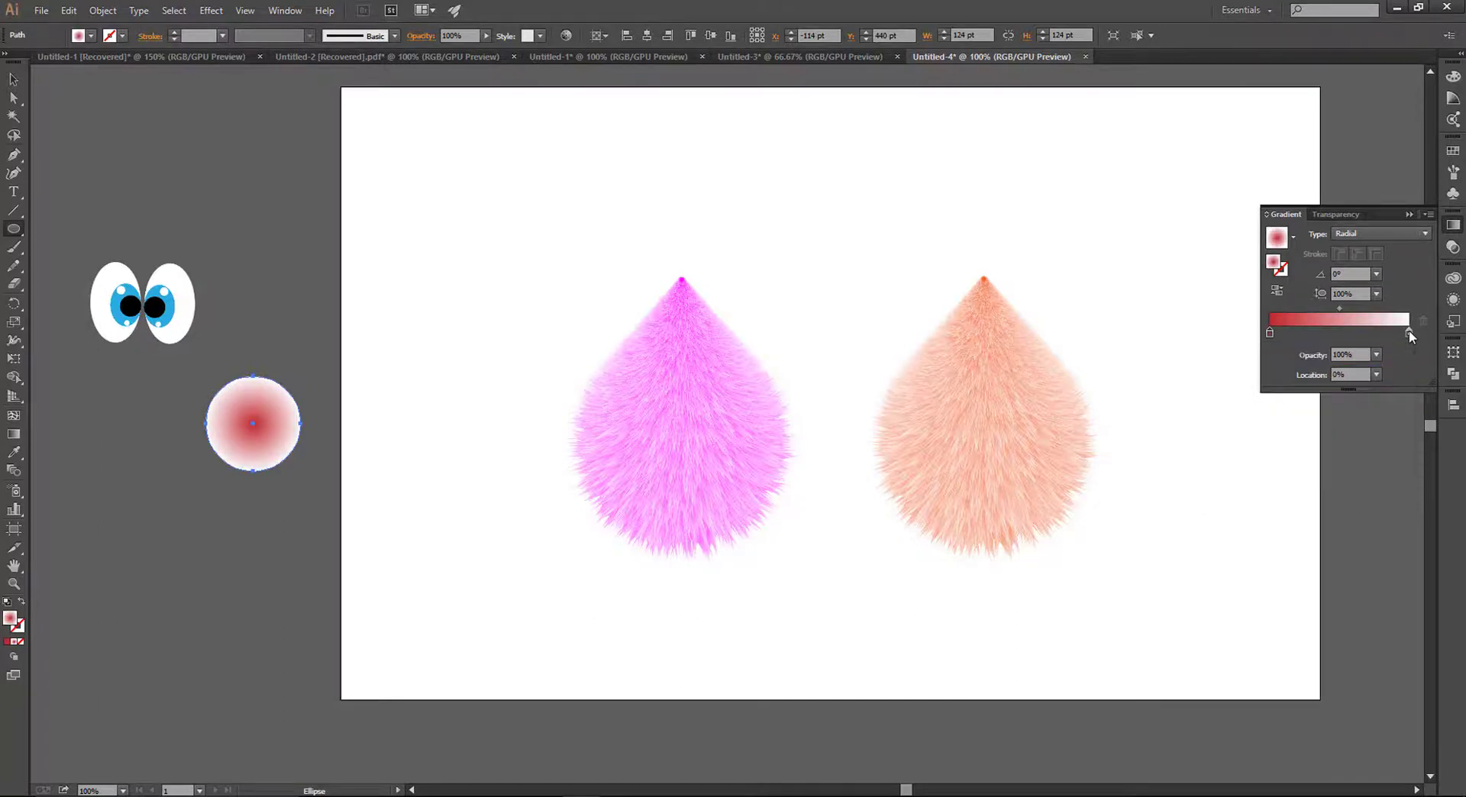
click(1377, 355)
click(1385, 378)
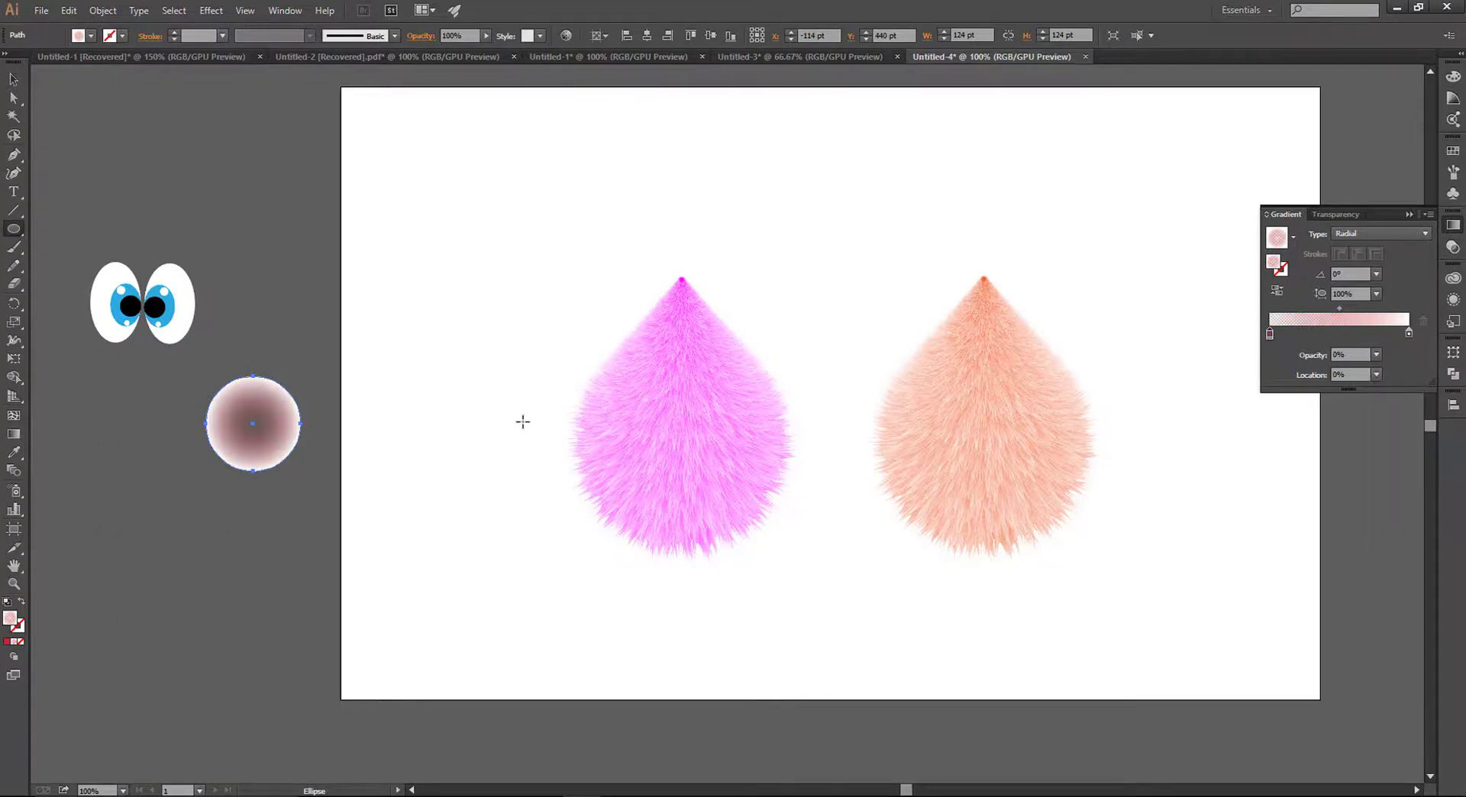
click(982, 326)
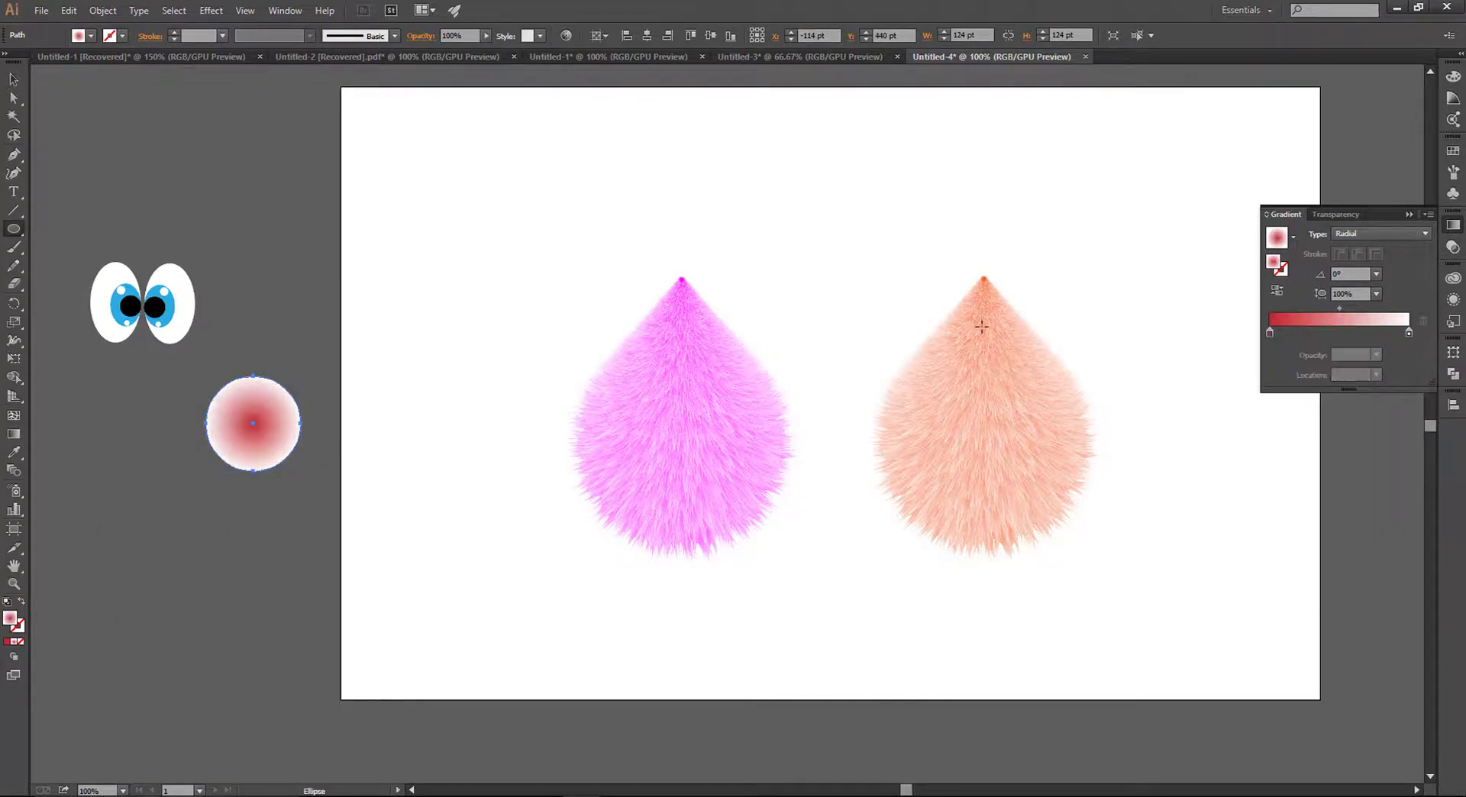
click(1409, 333)
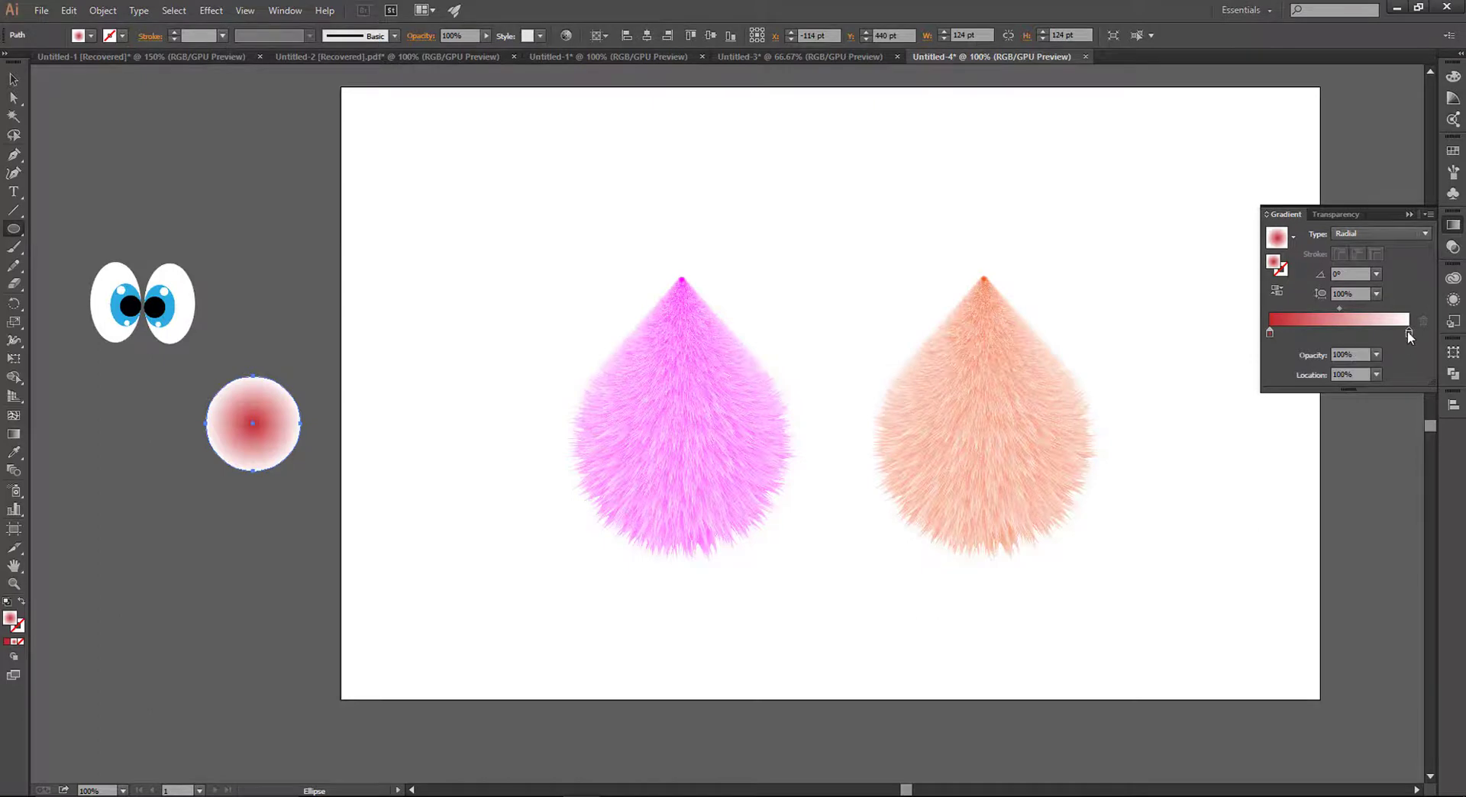
click(1375, 356)
click(1396, 378)
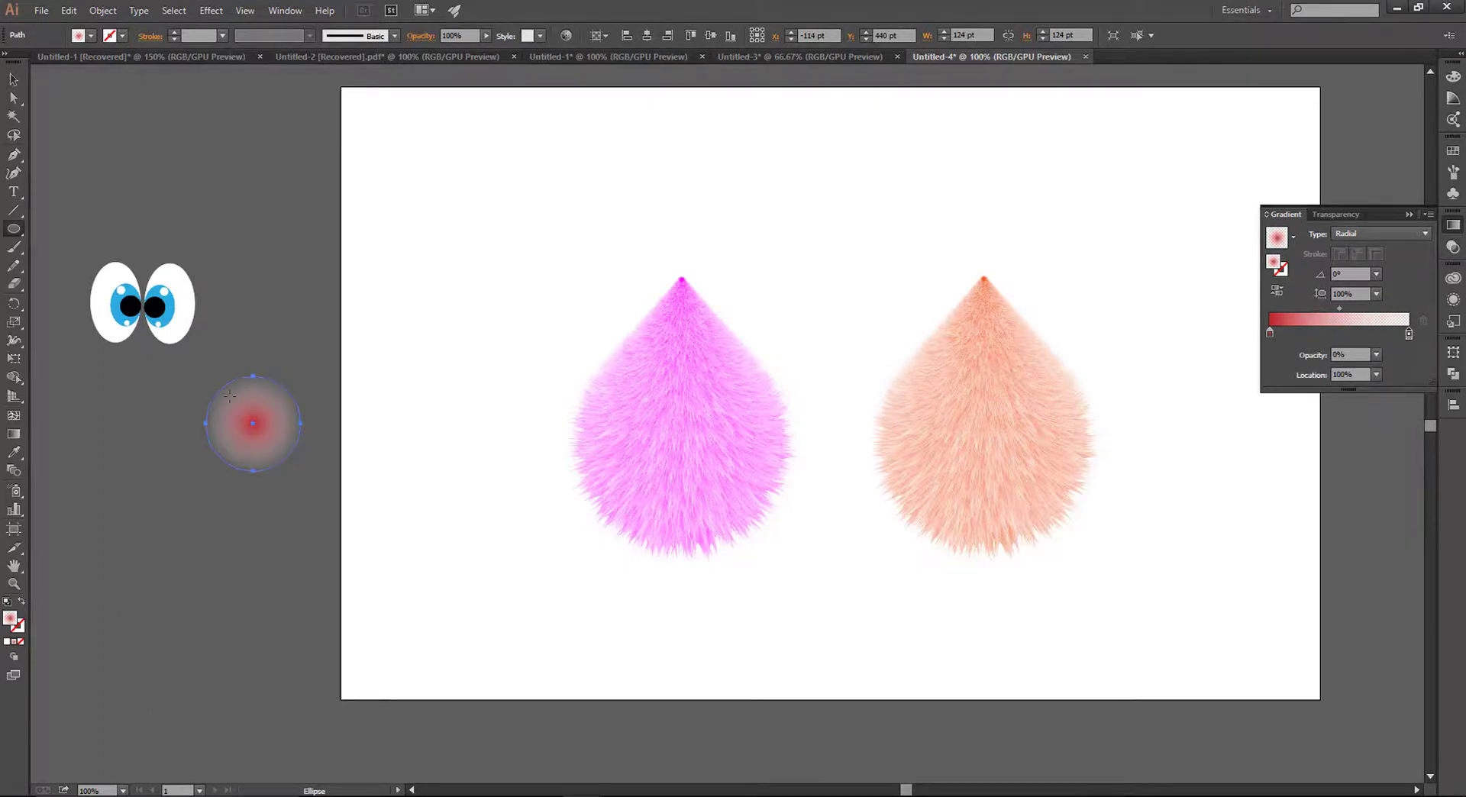
Move the blush onto the pink drop's left cheek and enlarge its red centre.
click(21, 79)
drag(285, 441, 673, 433)
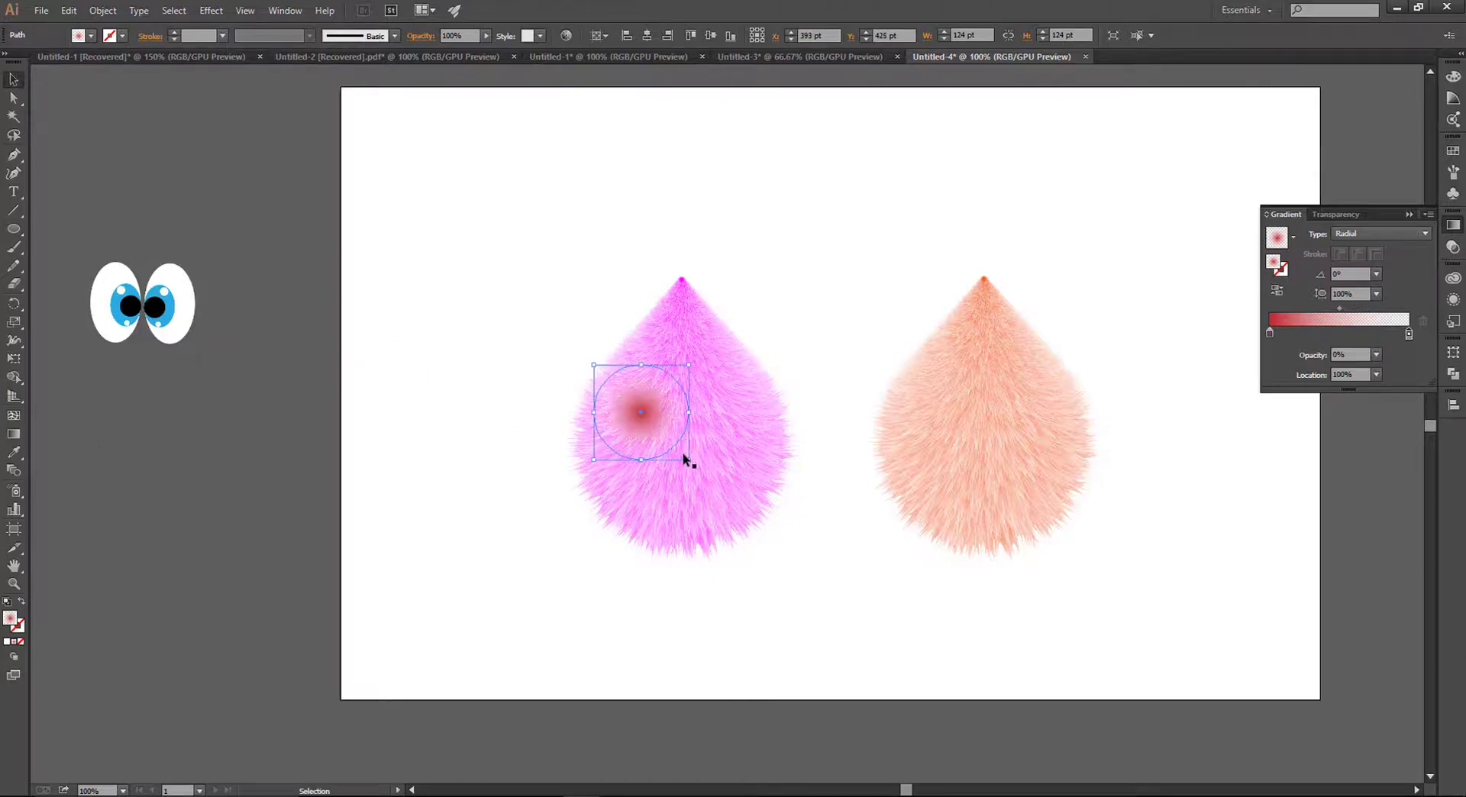
click(538, 305)
drag(648, 419, 657, 423)
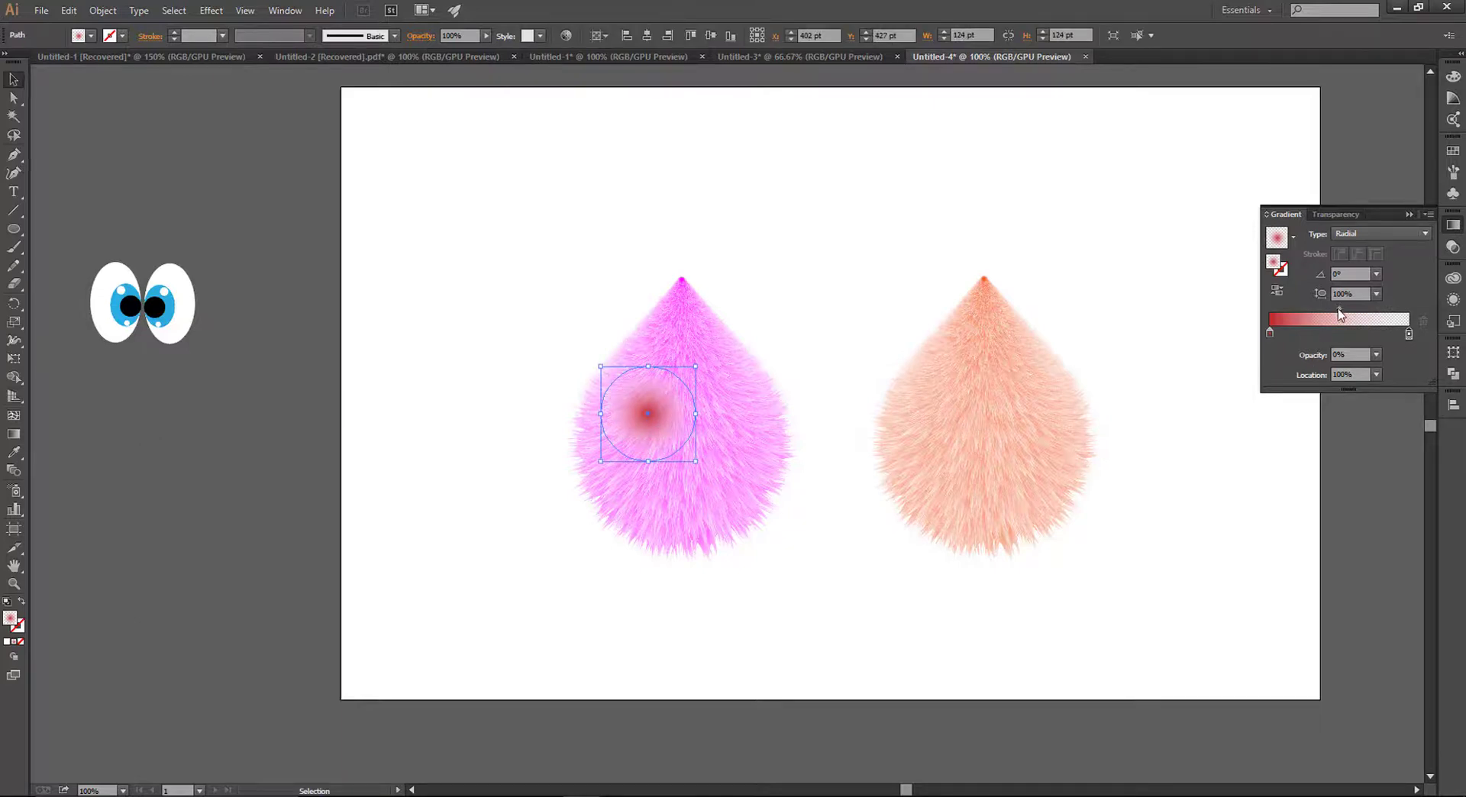
drag(1341, 314, 1371, 309)
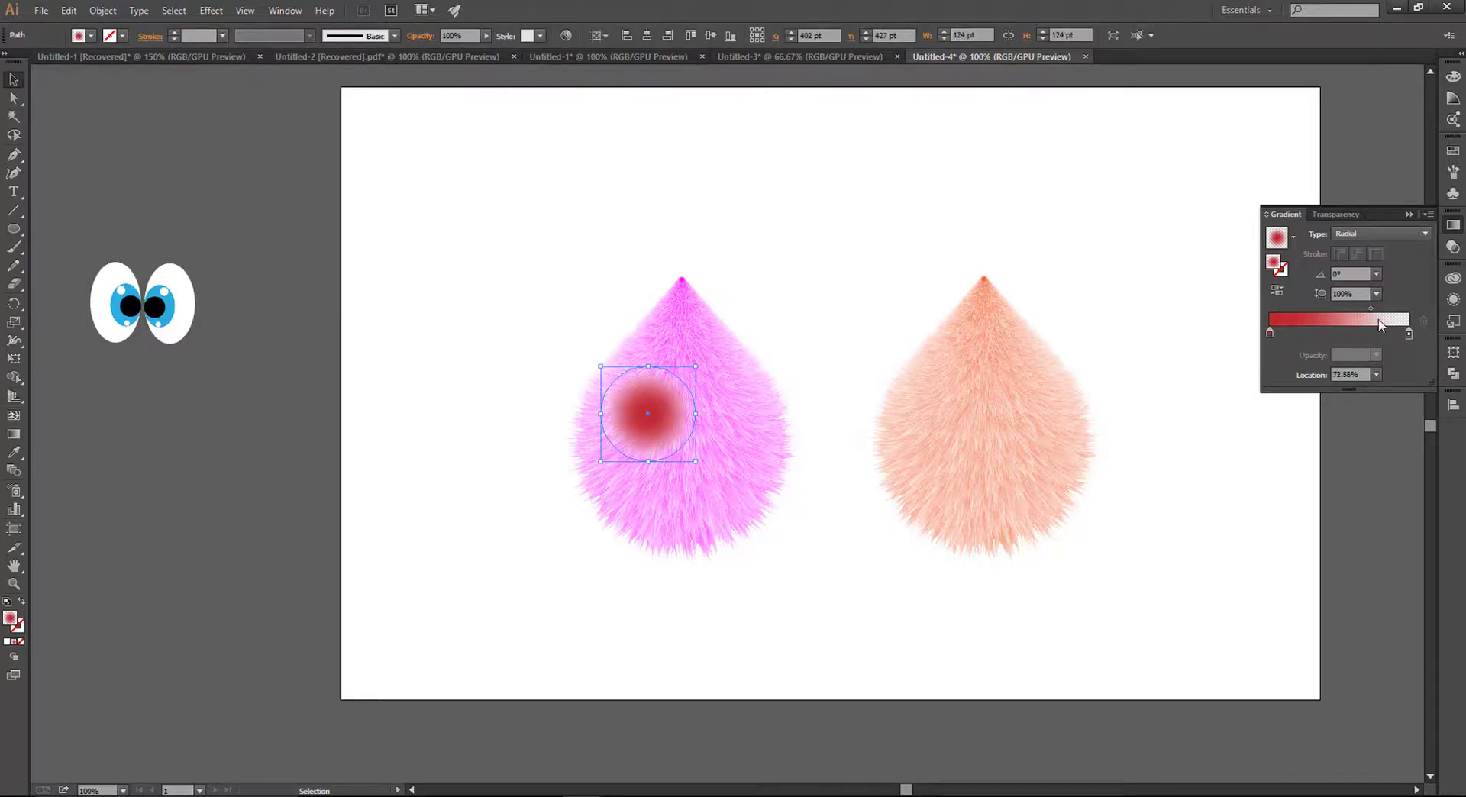
Lower the blush circle's opacity to 77%.
click(1344, 214)
click(1406, 248)
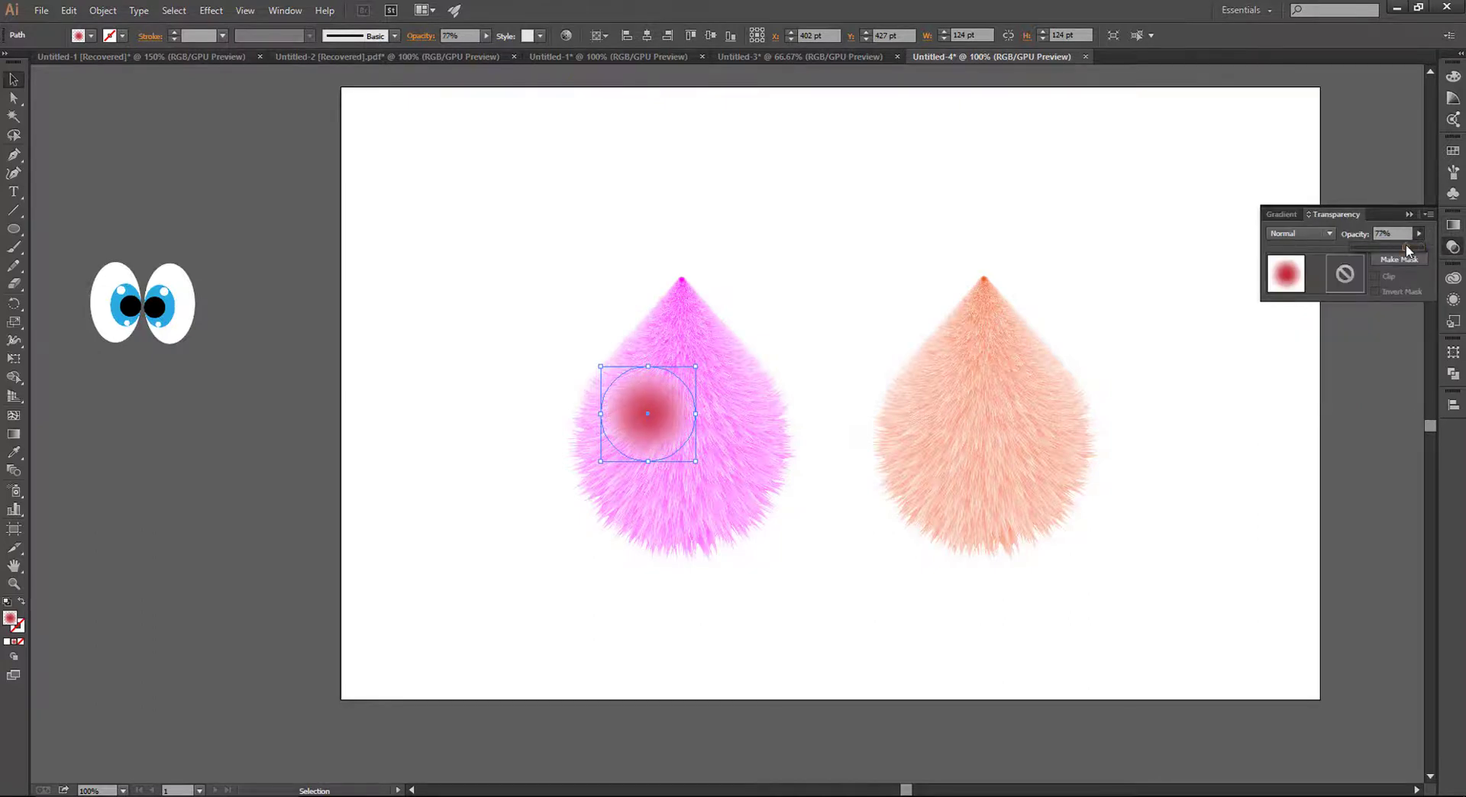
click(813, 303)
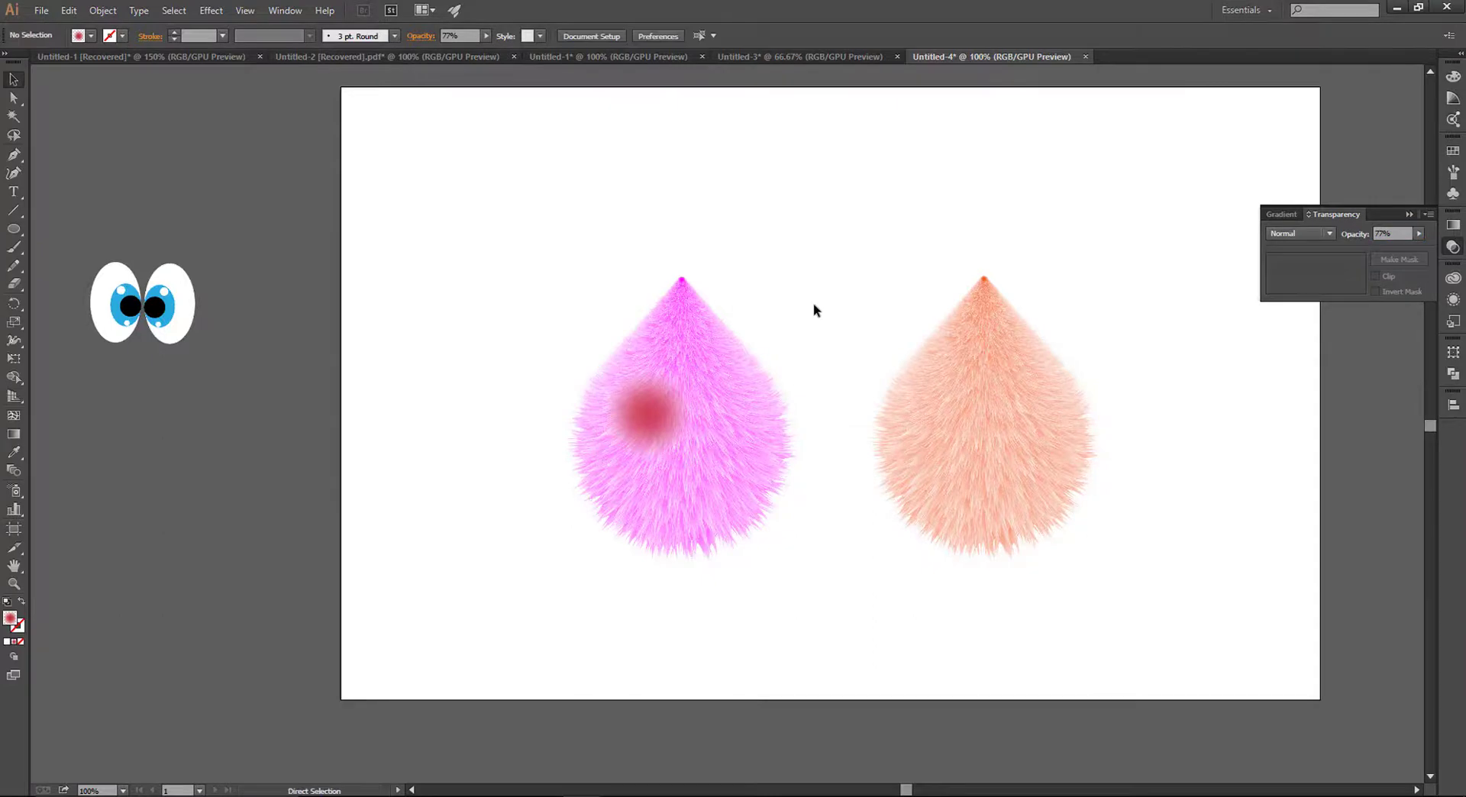
key(ctrl+plus)
key(ctrl+plus)
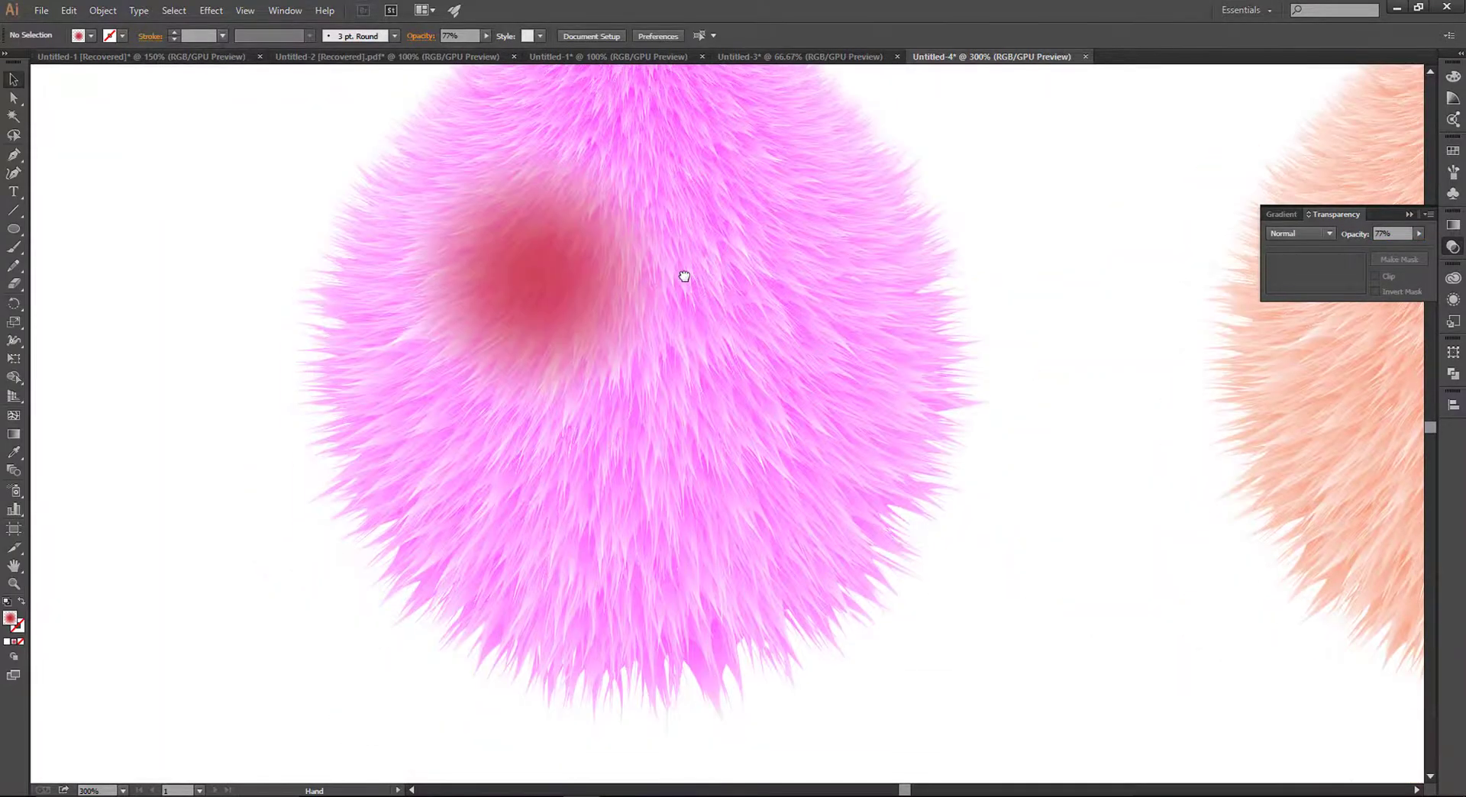
Copy the blush circle to the right and raise it level with the first cheek.
click(551, 286)
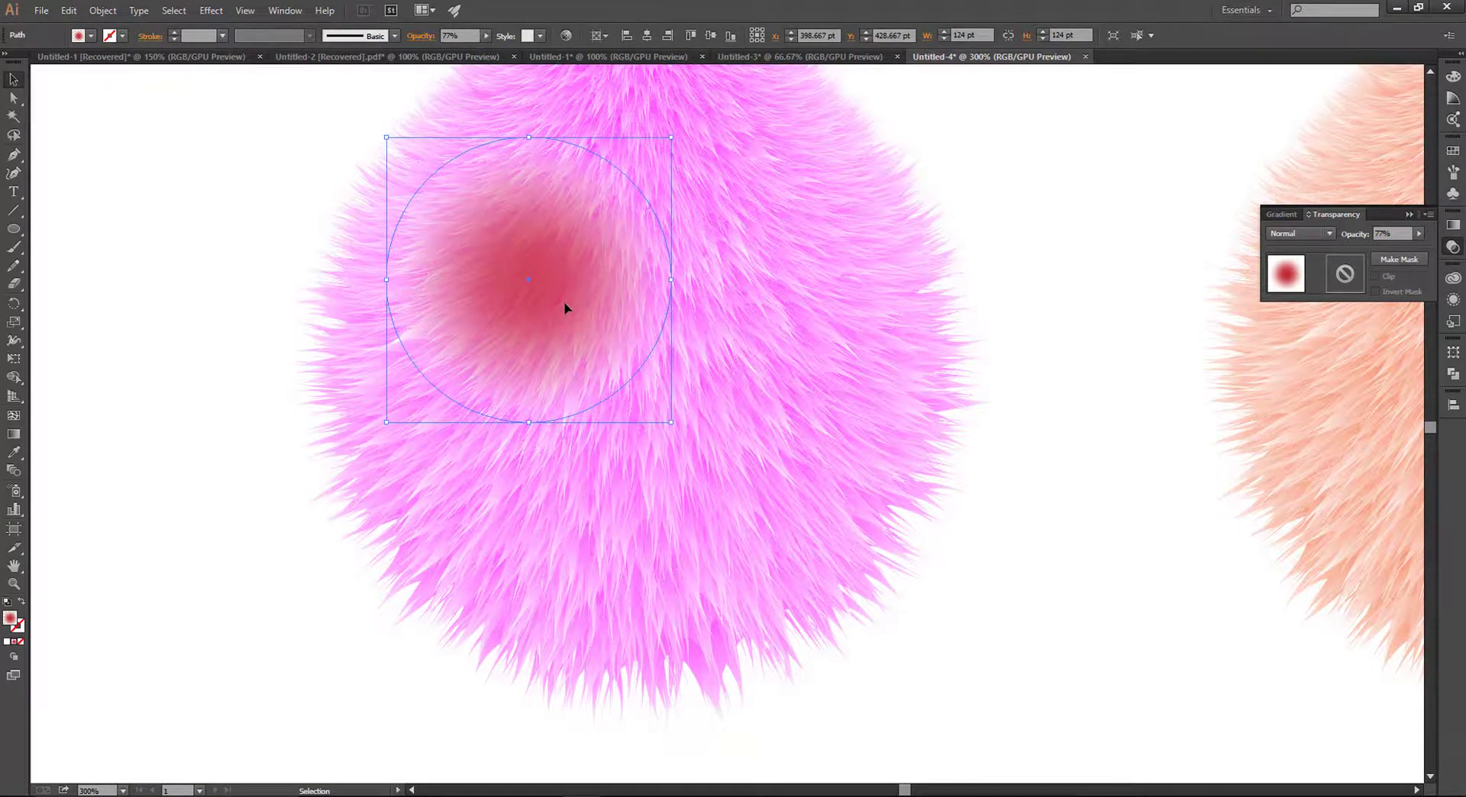
right_click(565, 307)
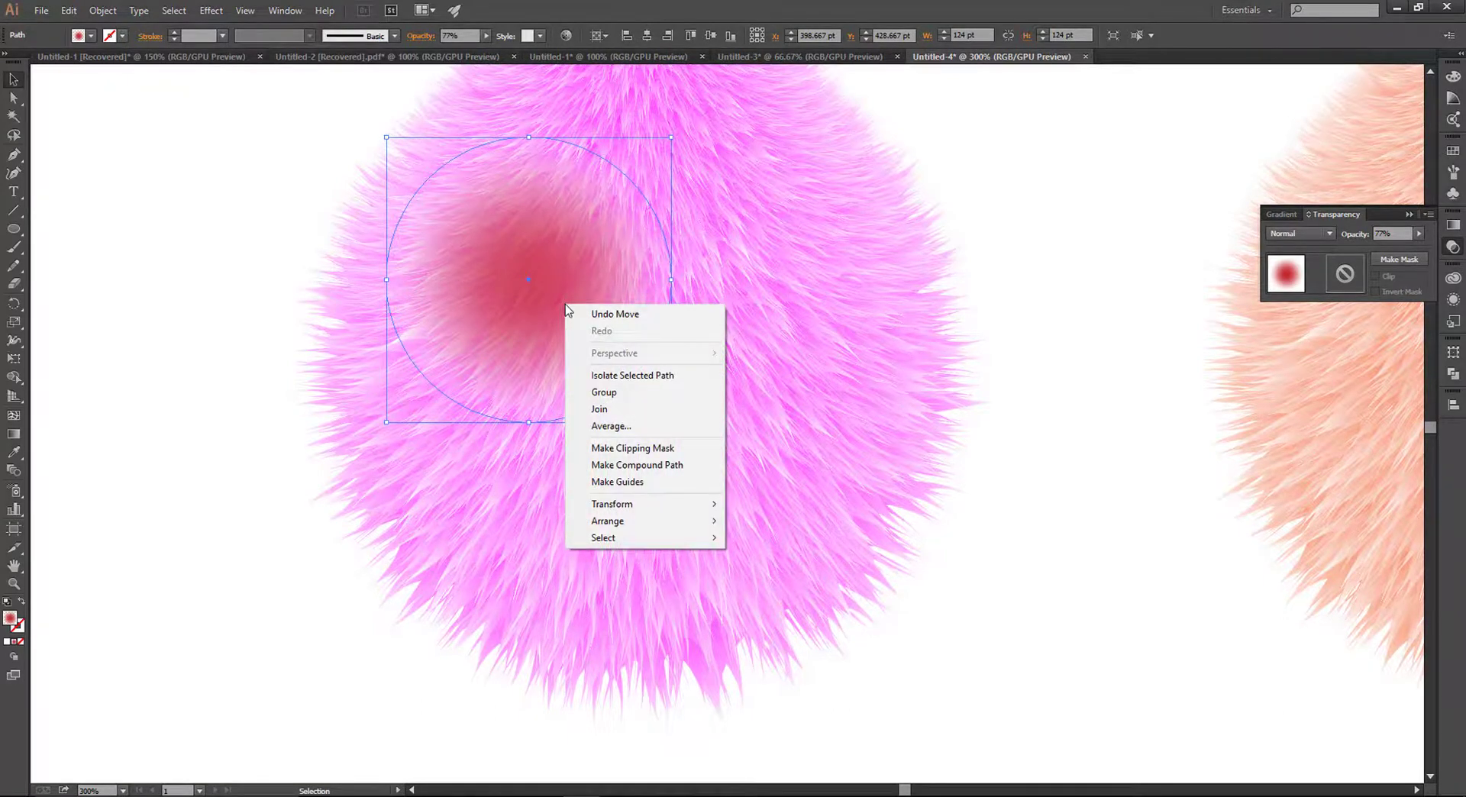
click(566, 309)
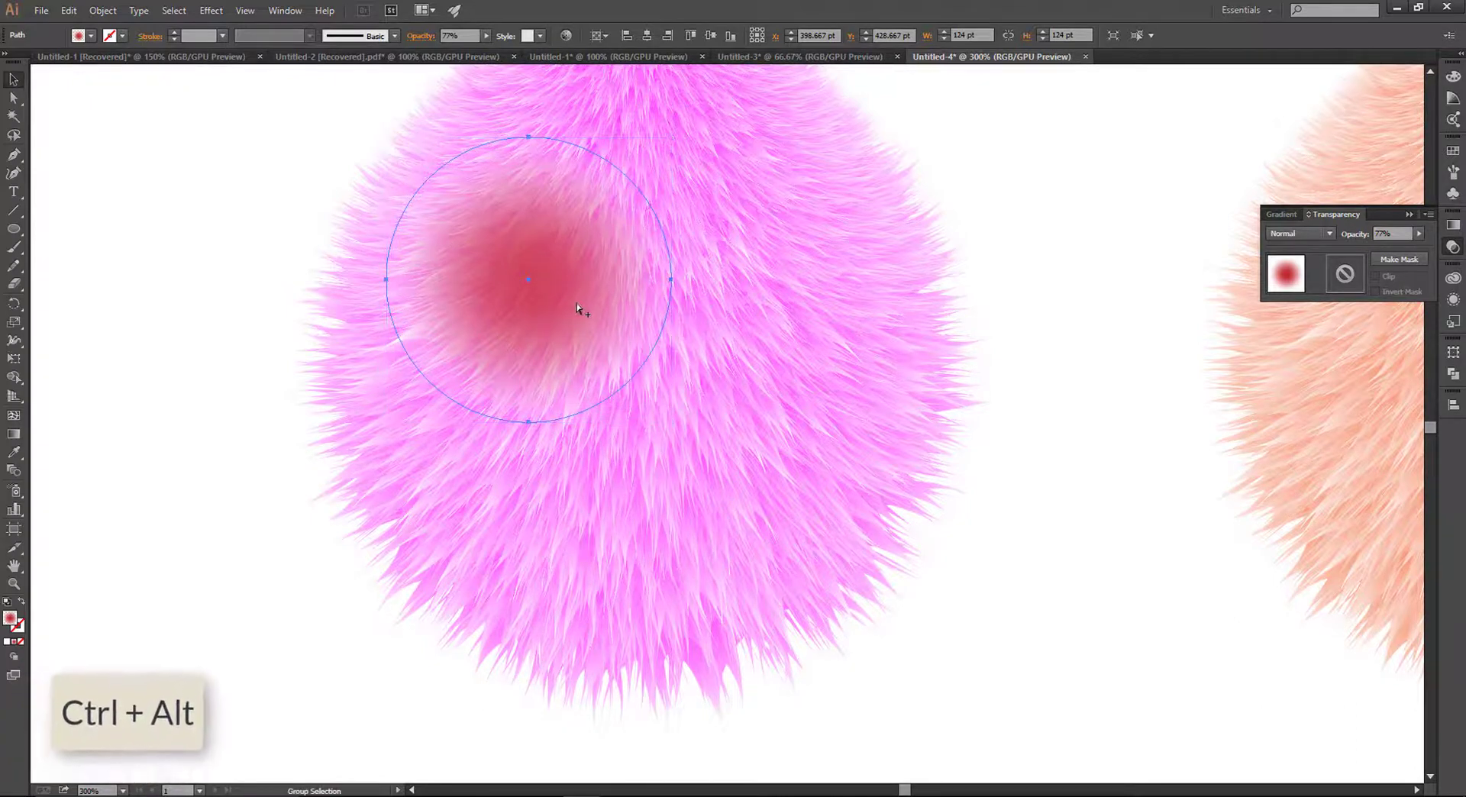
mouse_move(569, 306)
mouse_down()
mouse_move(809, 300)
mouse_move(813, 324)
mouse_up()
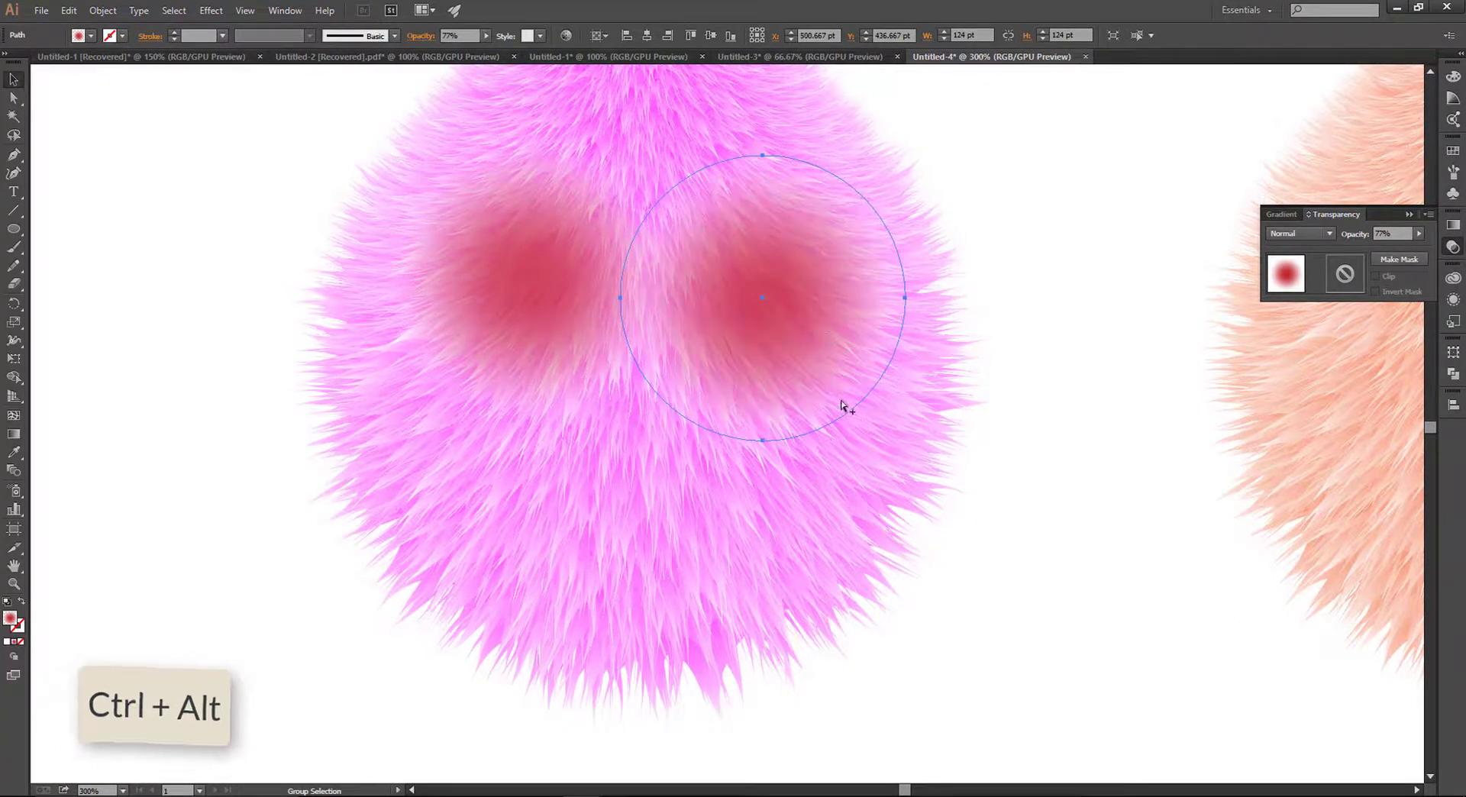
click(1027, 216)
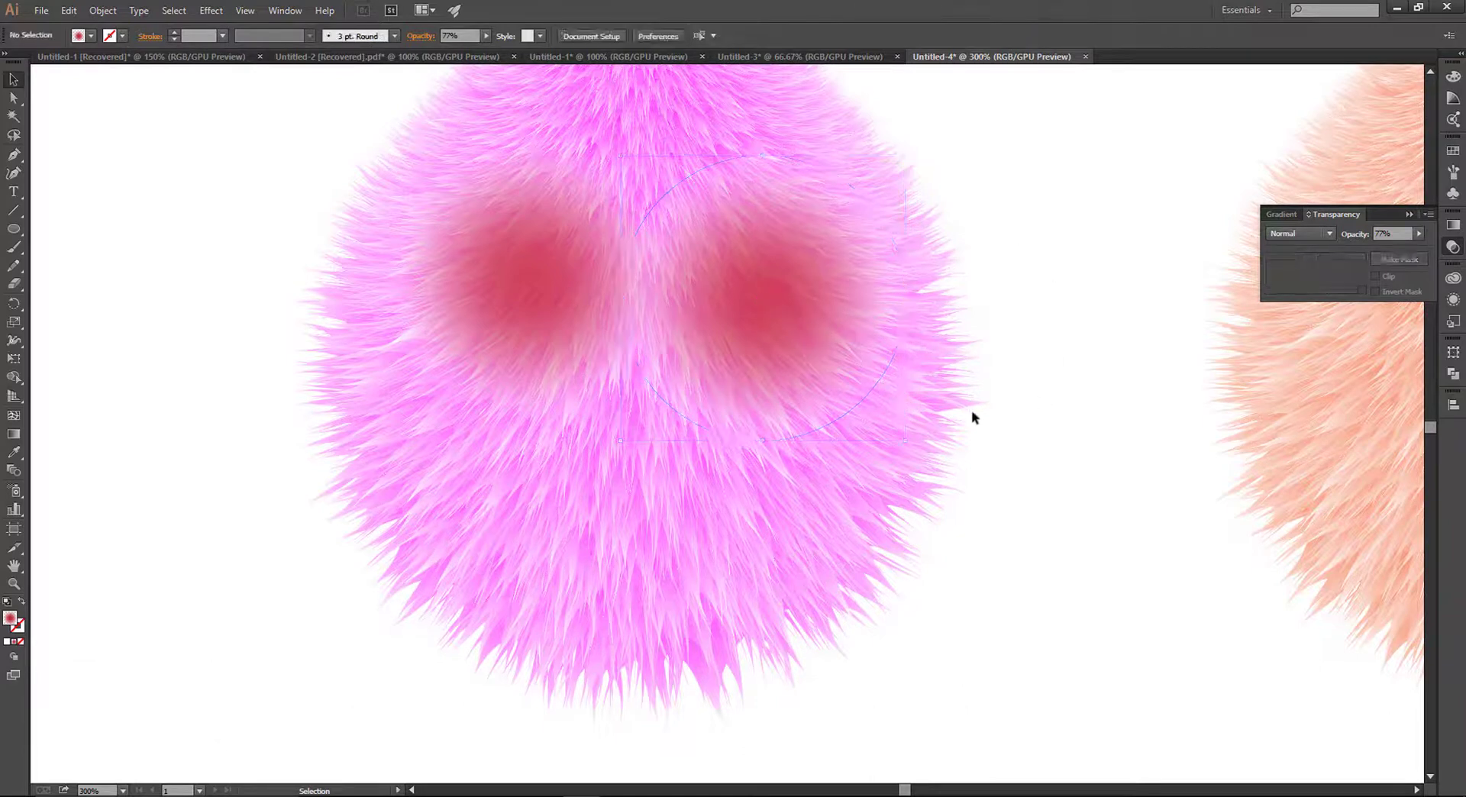
click(789, 308)
drag(794, 294, 794, 281)
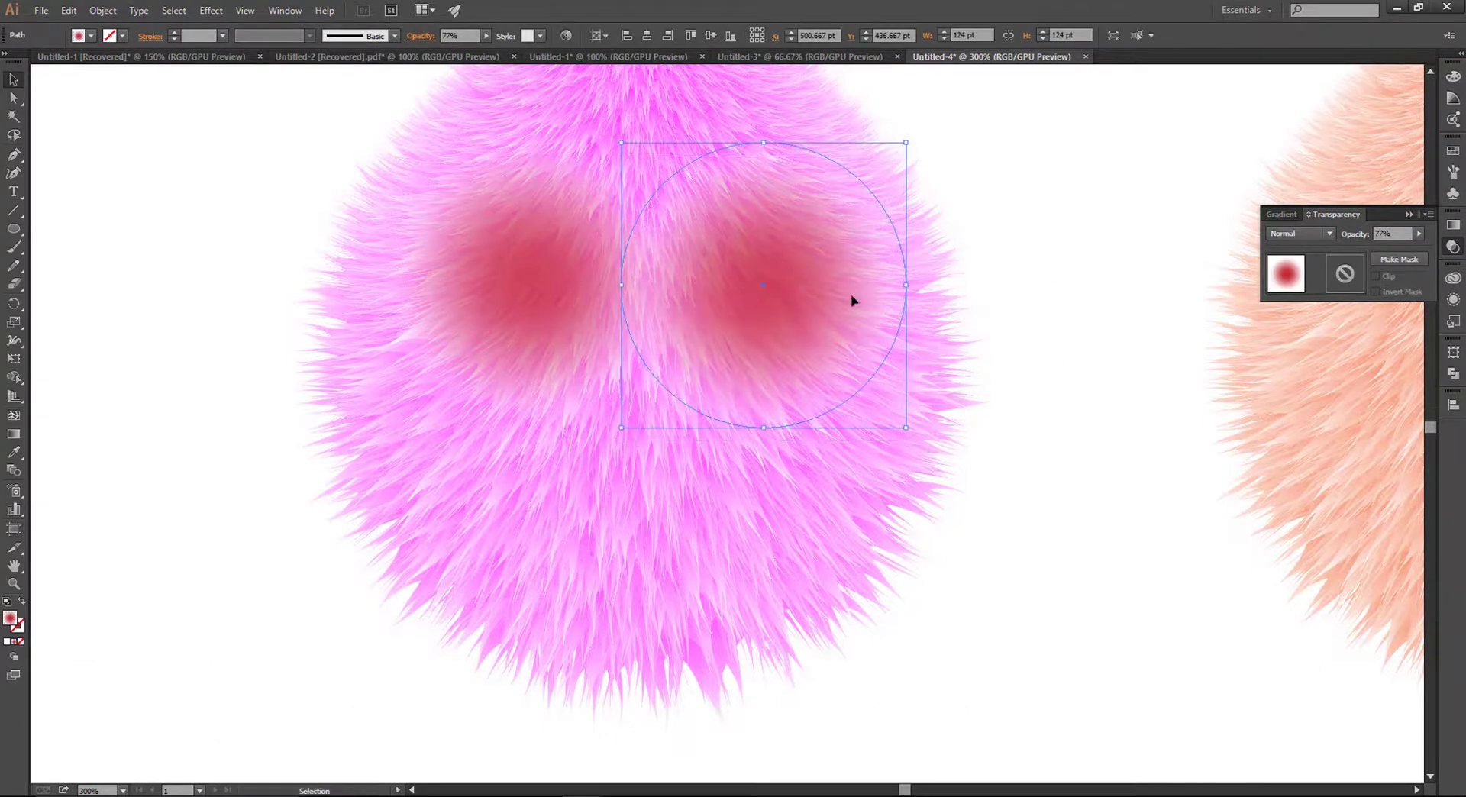
click(1050, 255)
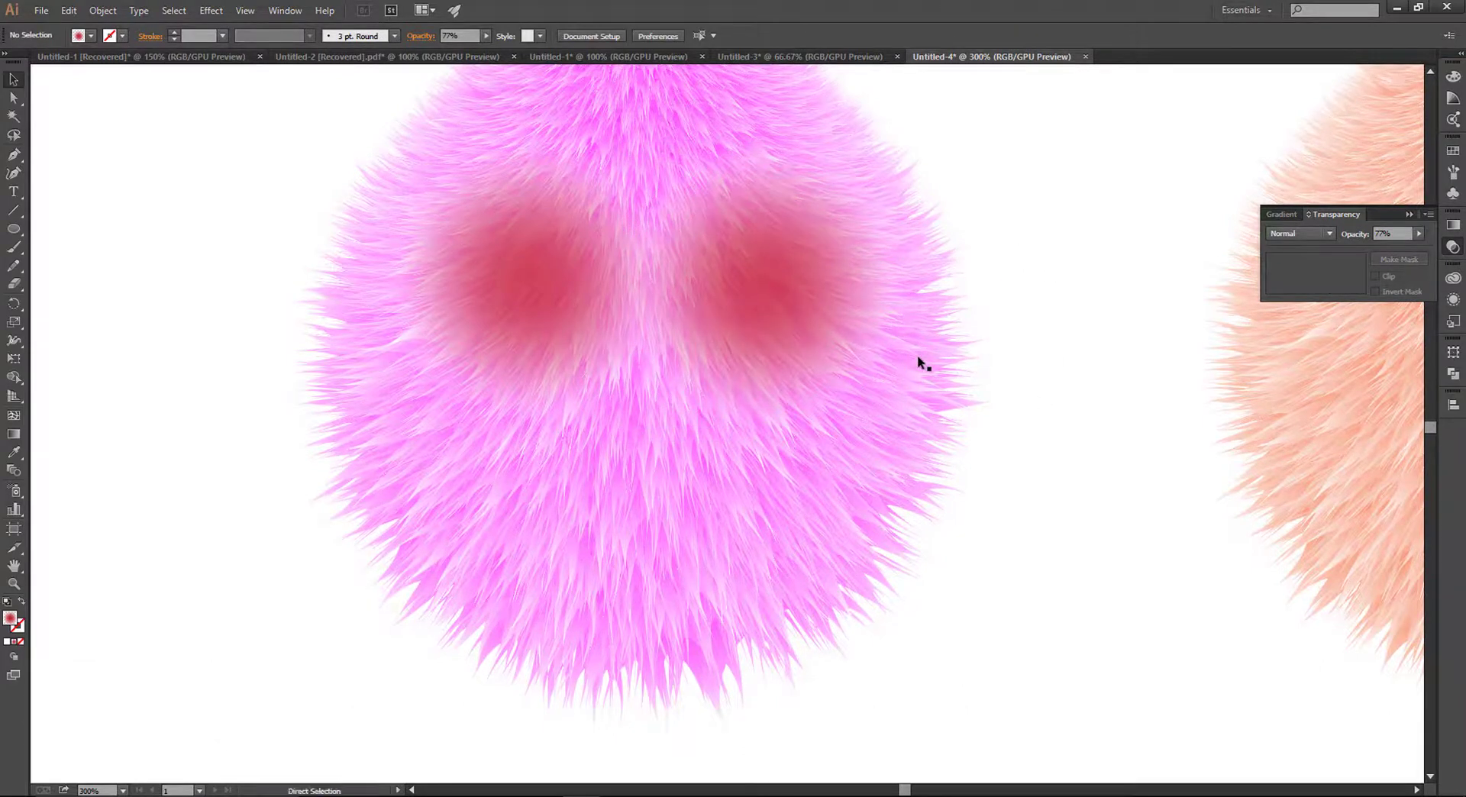
key(ctrl+1)
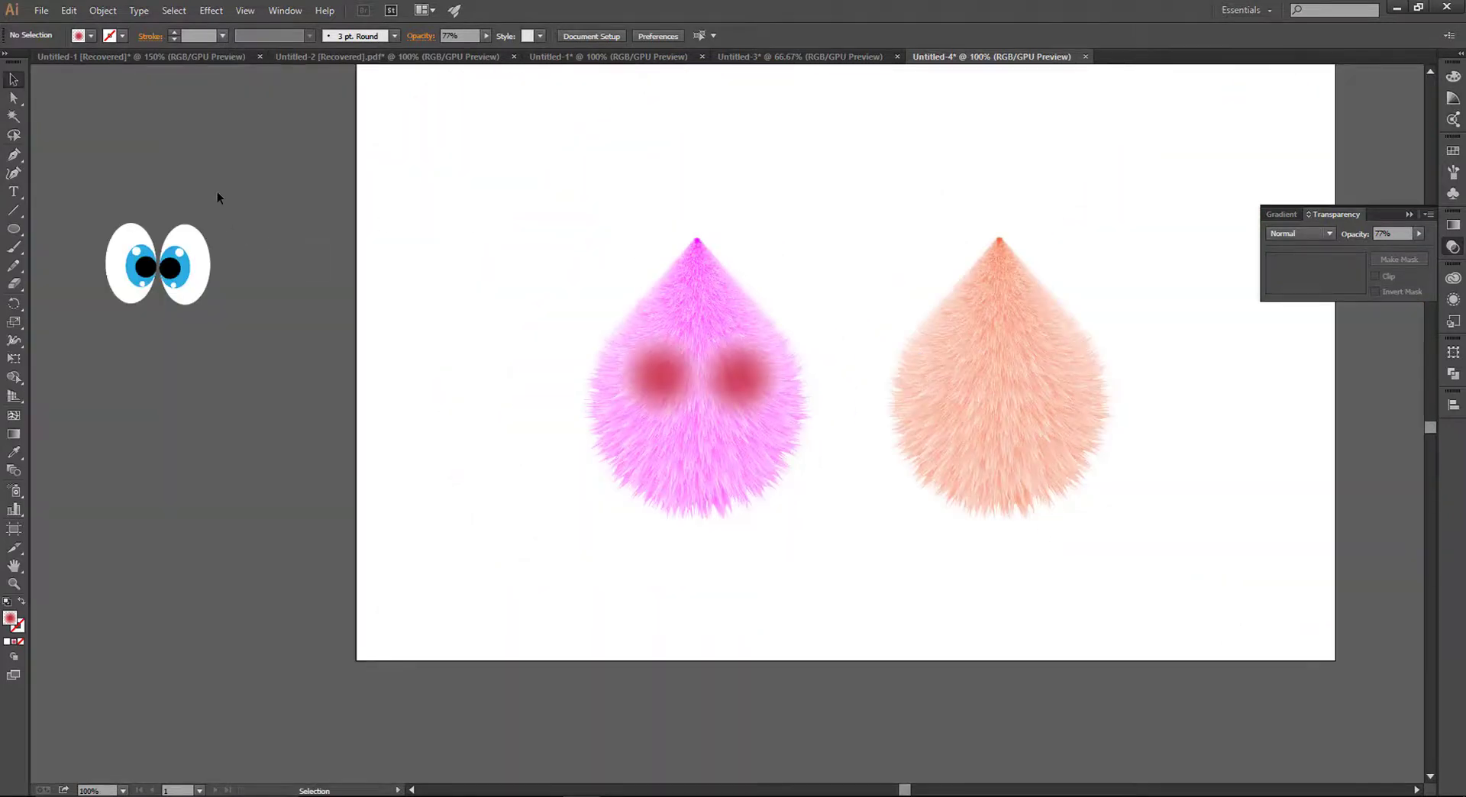
Bring the blue eyes group to the front and place it on the pink creature's face.
drag(218, 193, 98, 400)
right_click(188, 285)
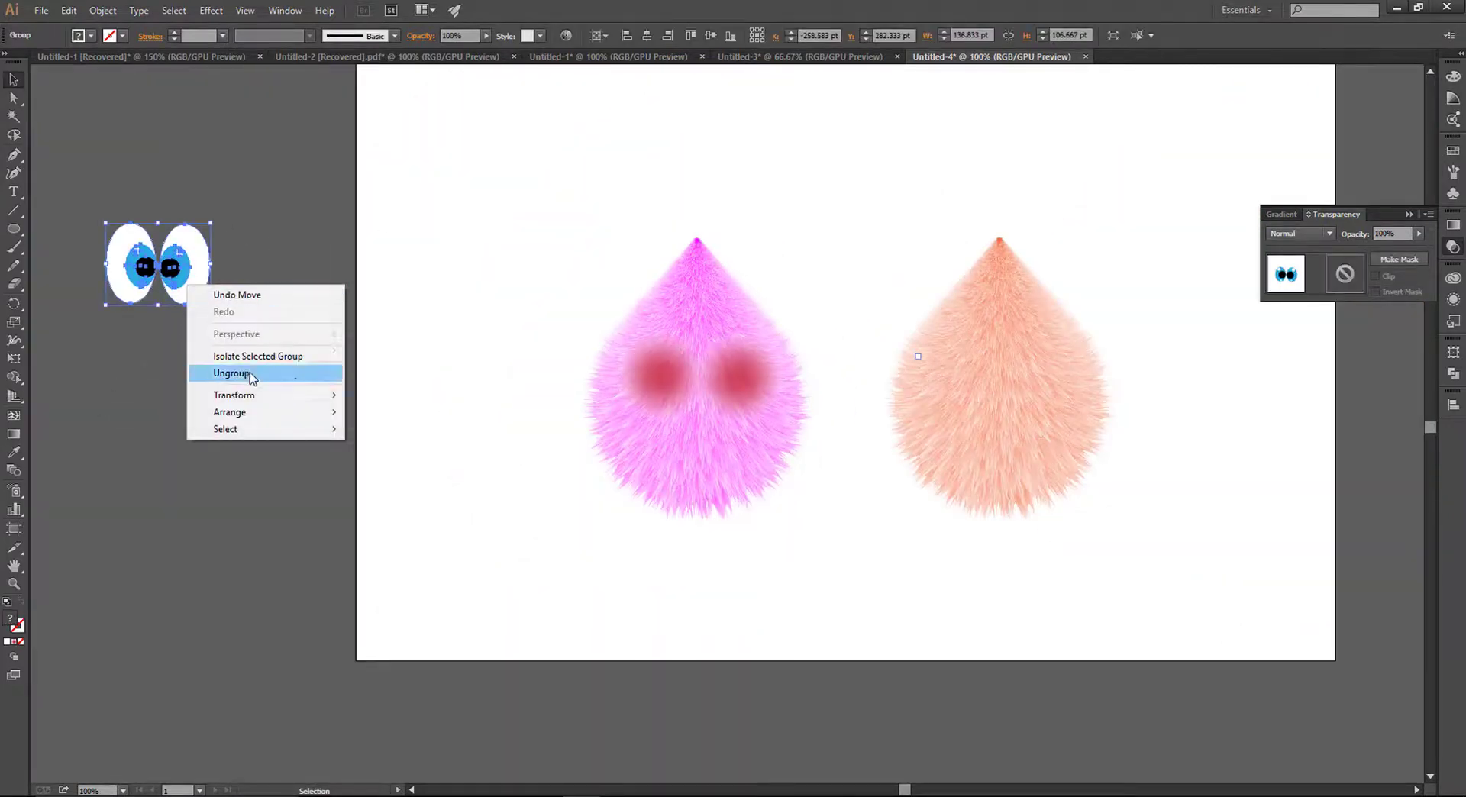
mouse_move(229, 413)
click(438, 418)
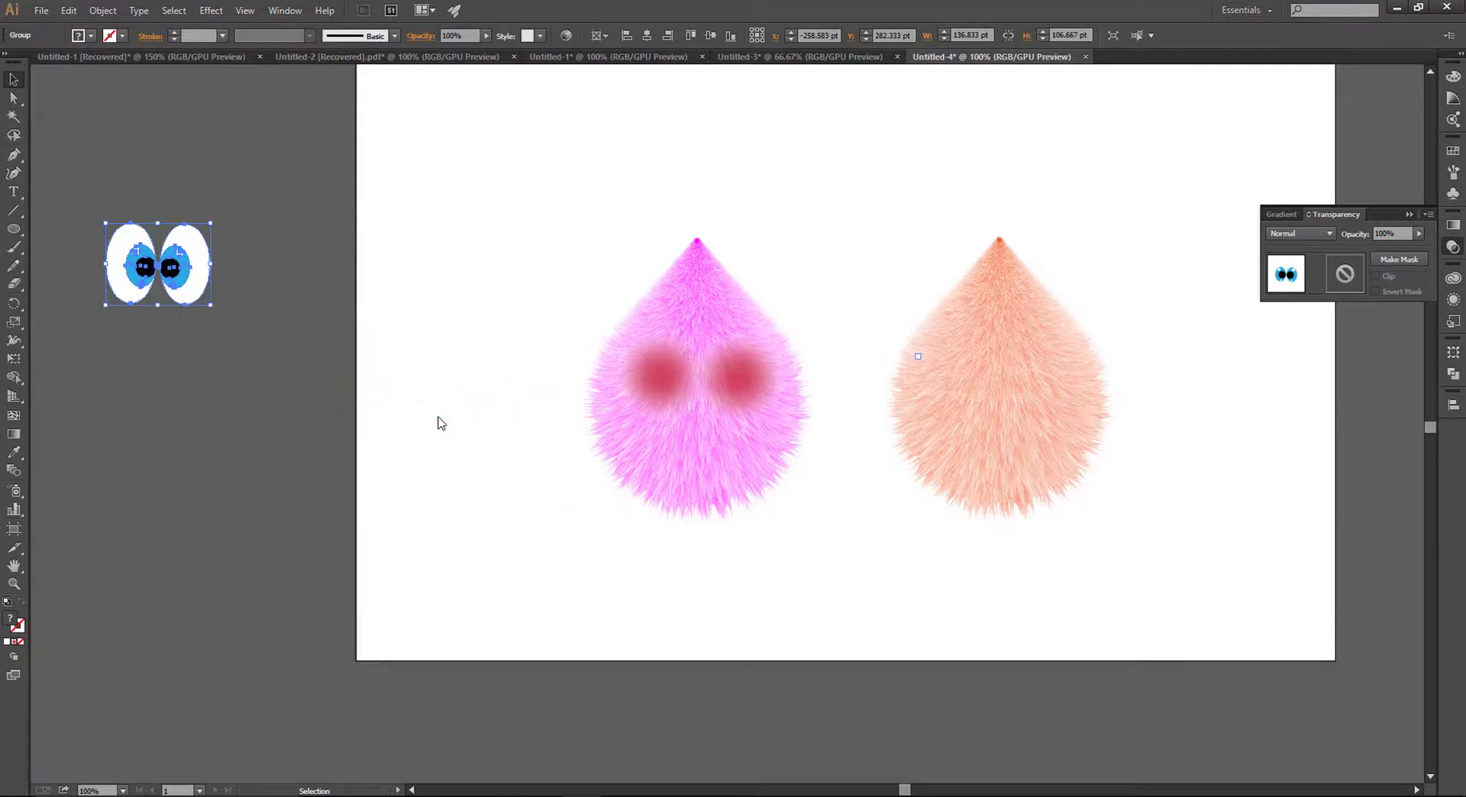
drag(196, 285, 738, 394)
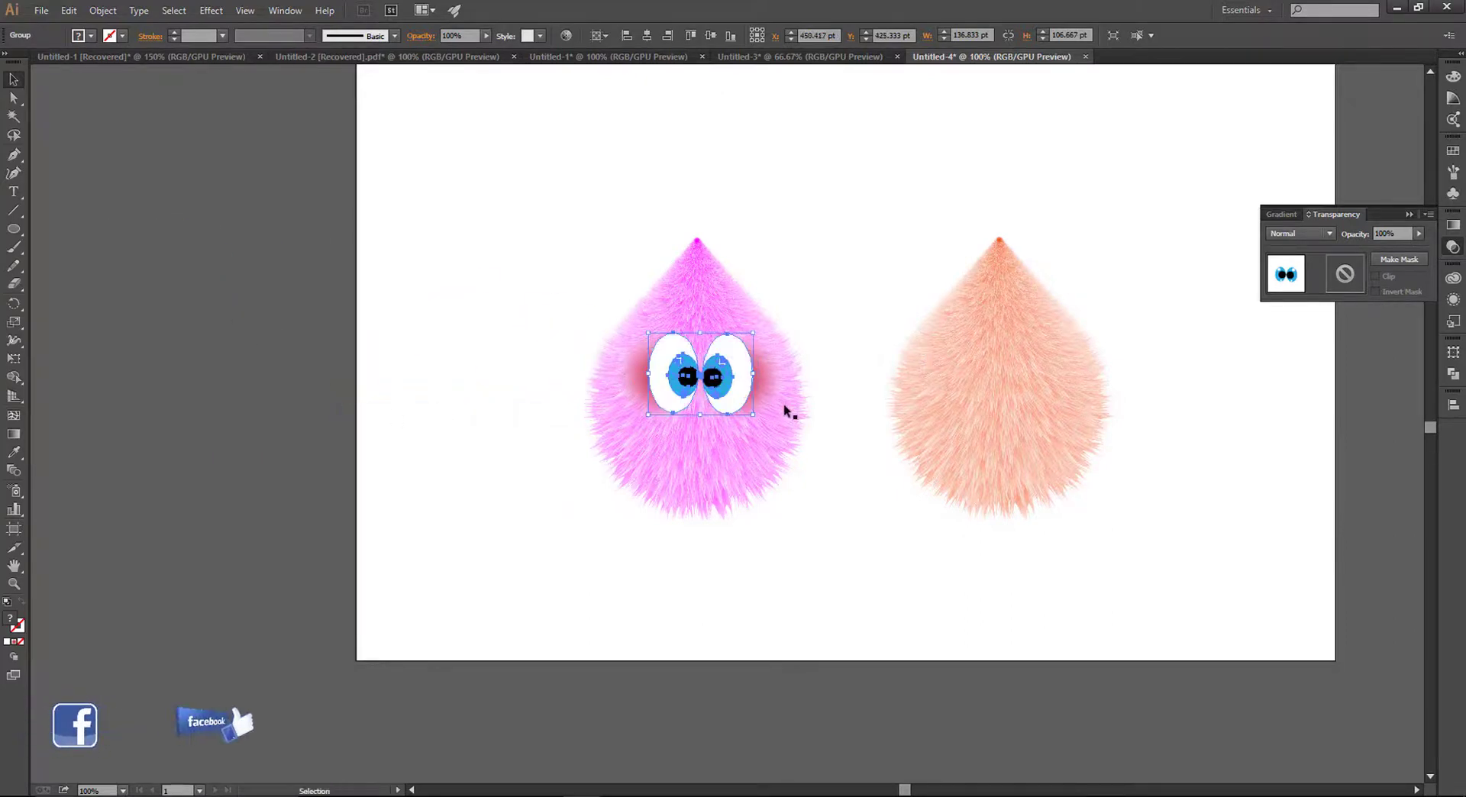
click(818, 301)
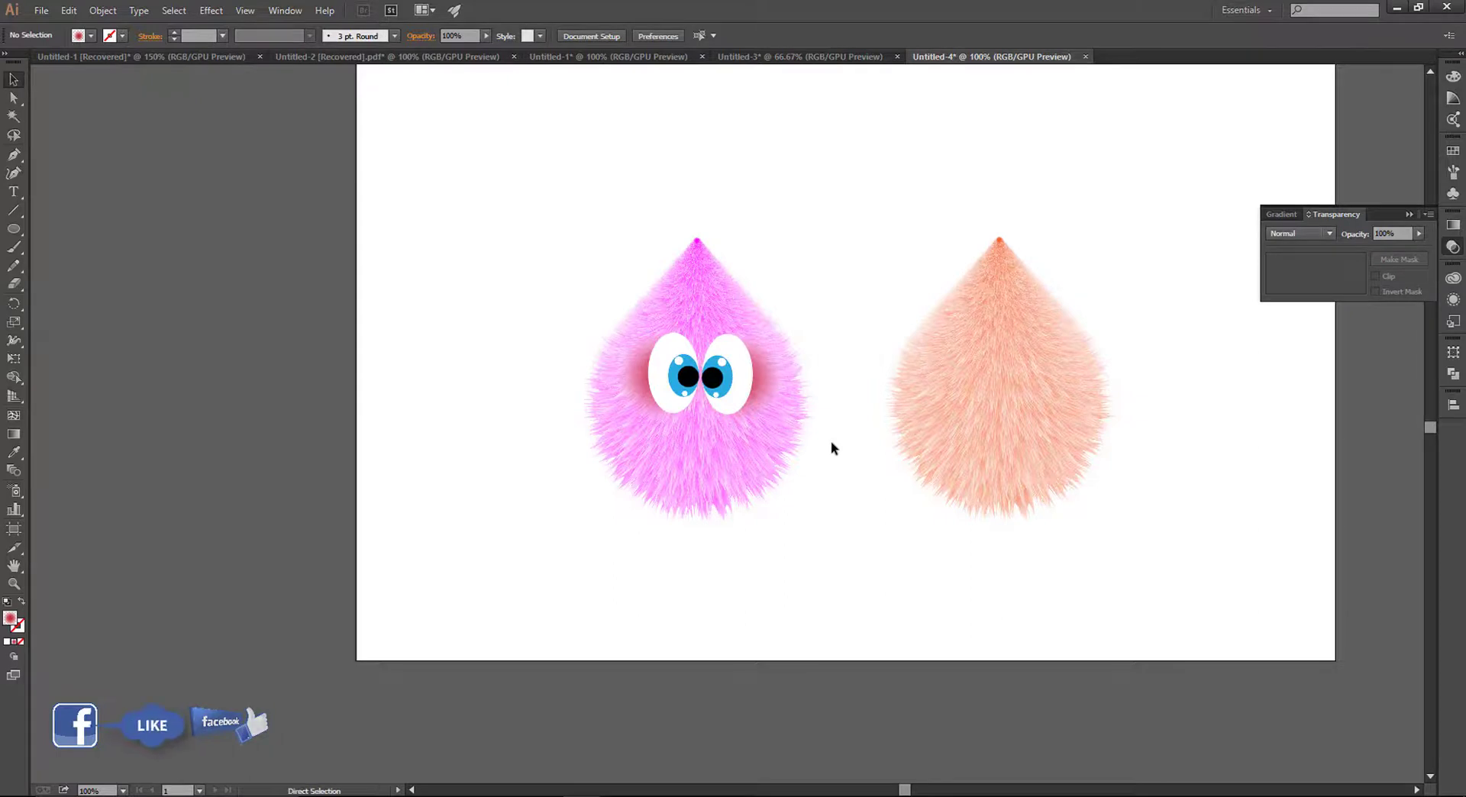
Move the red blush circle so it sits behind the pink creature's right eye.
key(ctrl+plus)
key(ctrl+plus)
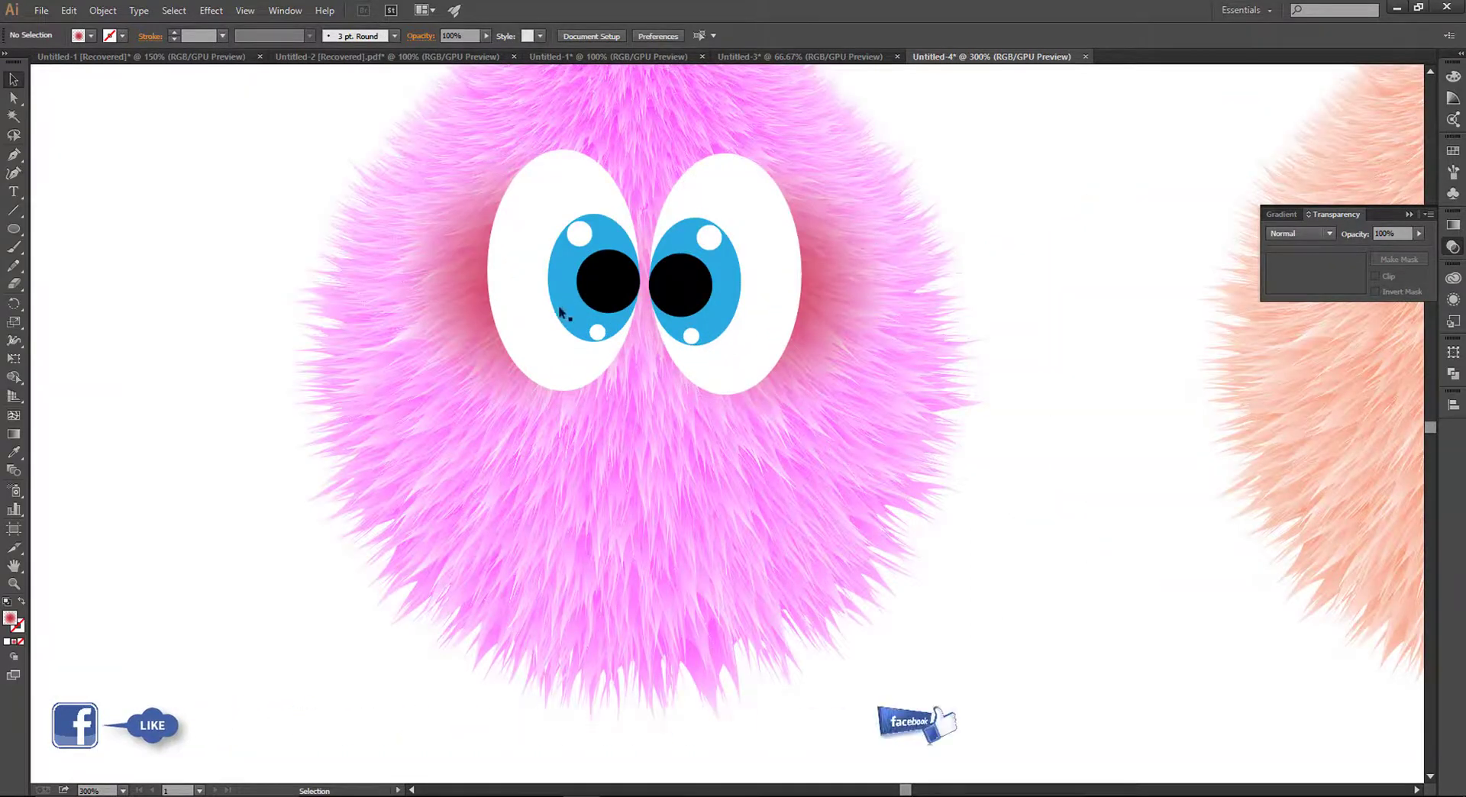
click(466, 293)
drag(486, 313, 493, 313)
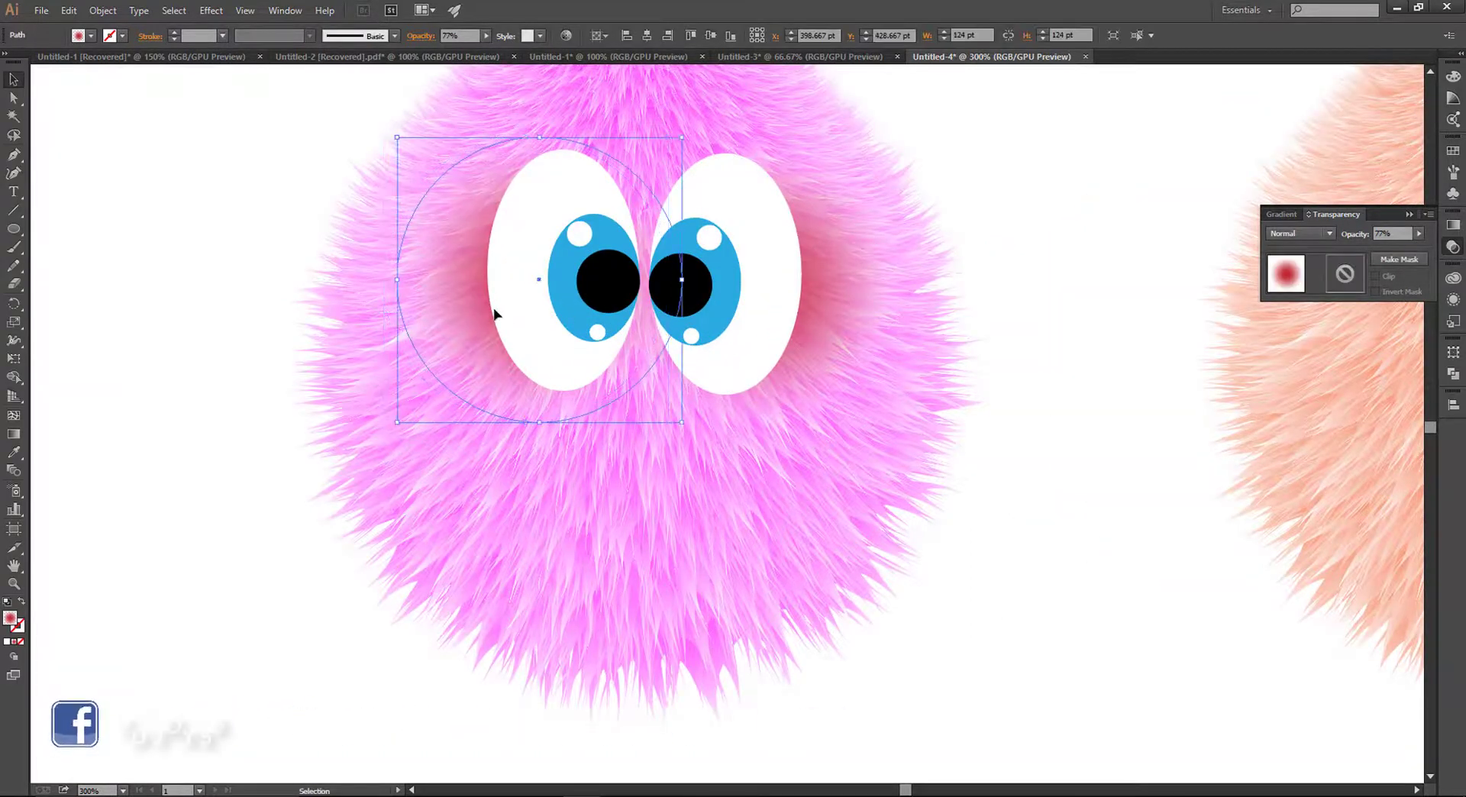
drag(829, 303, 808, 305)
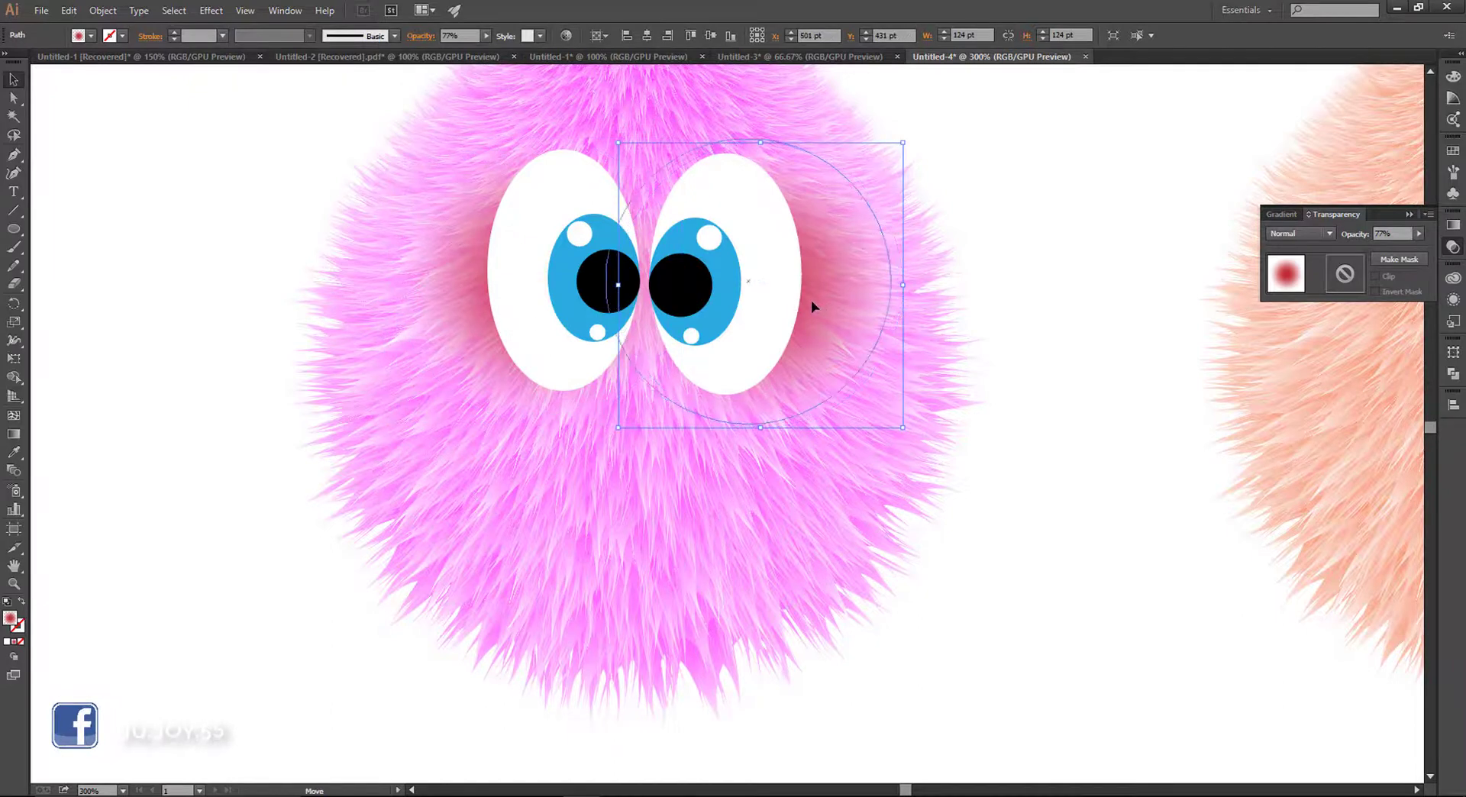
click(1058, 401)
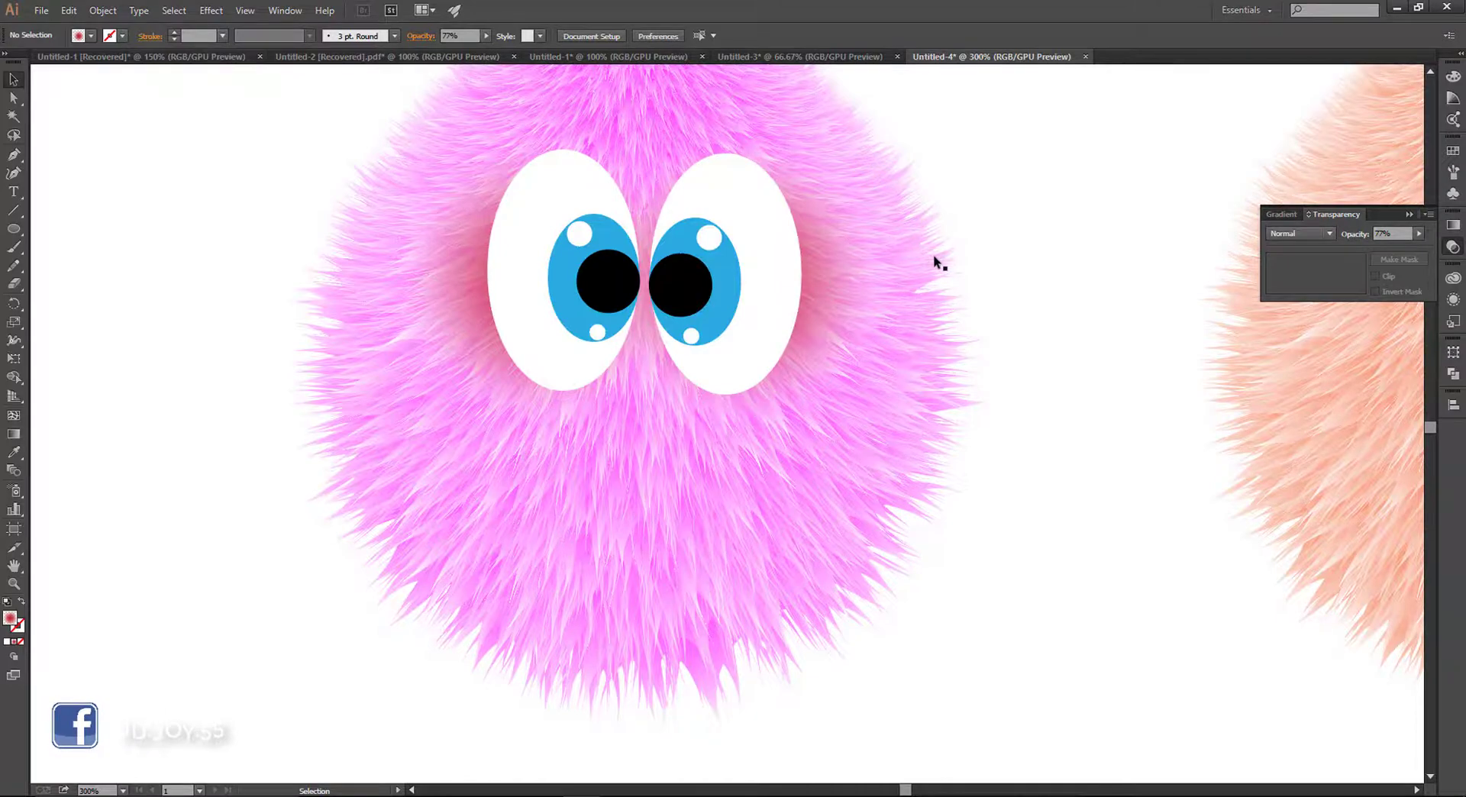
scroll(939, 259, up, 2)
scroll(938, 252, up, 2)
scroll(937, 252, down, 2)
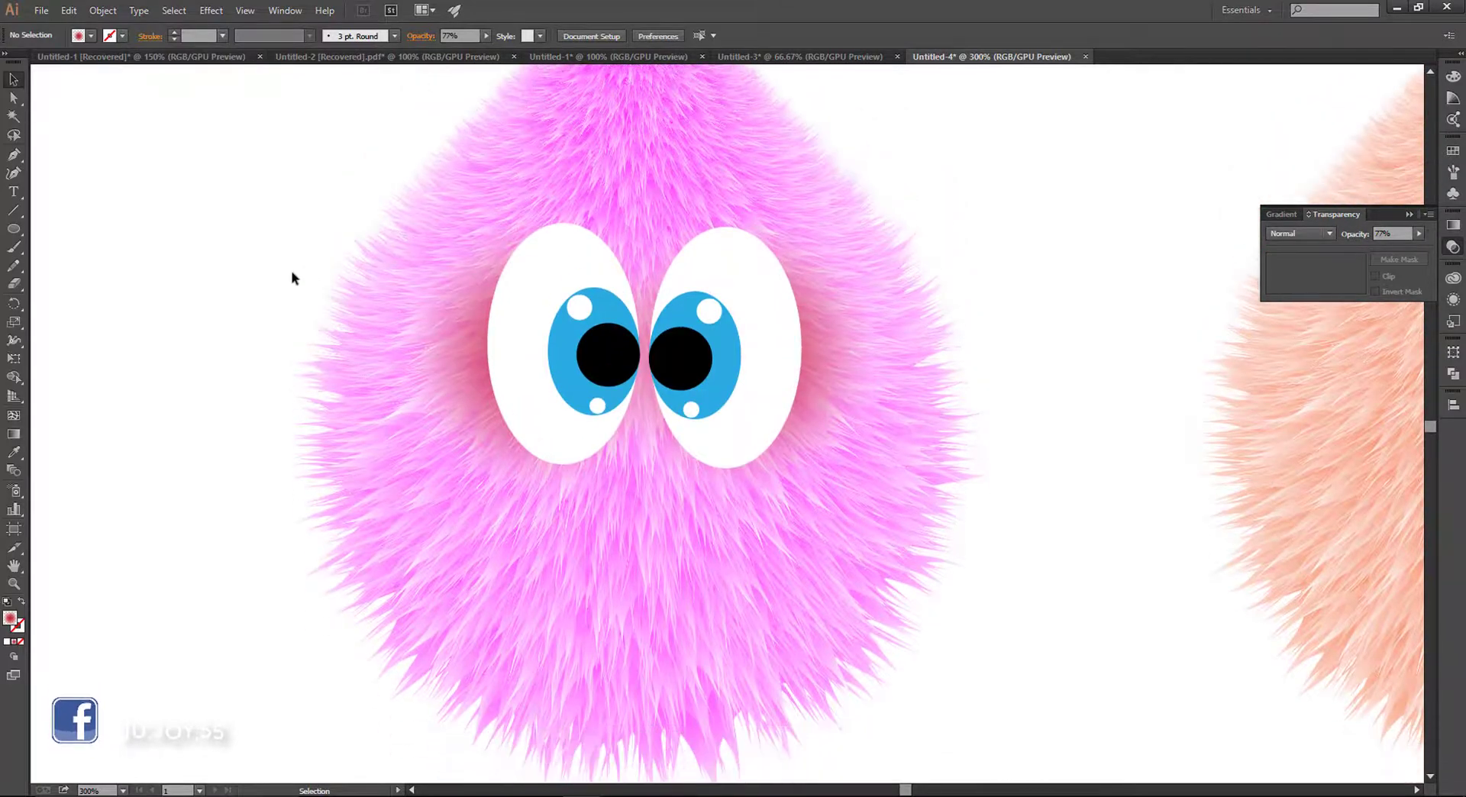
Draw a tall oval beside the face and fill it solid dark red.
mouse_move(203, 405)
mouse_down()
mouse_move(337, 319)
mouse_move(446, 308)
mouse_up()
key(l)
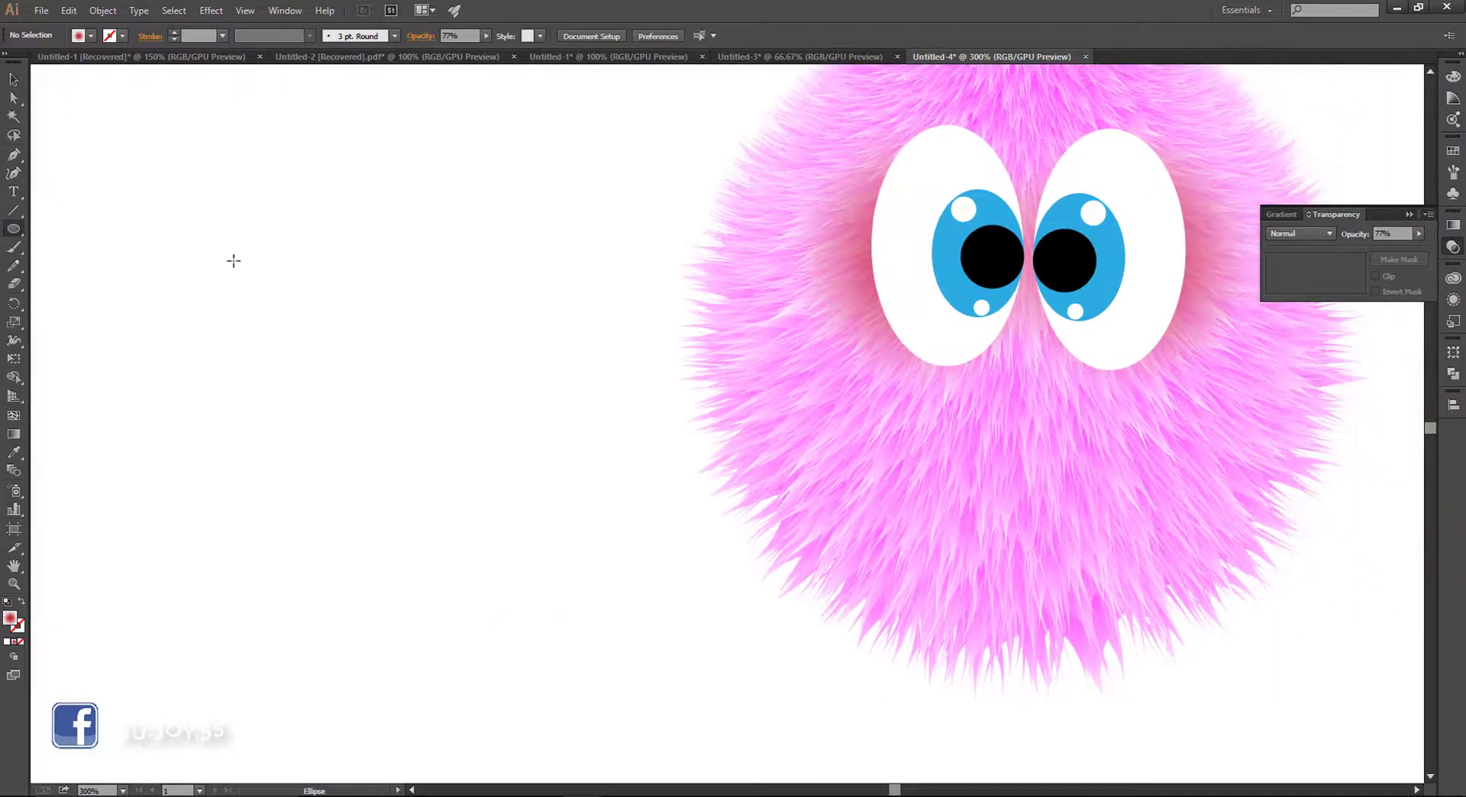
drag(285, 200, 435, 459)
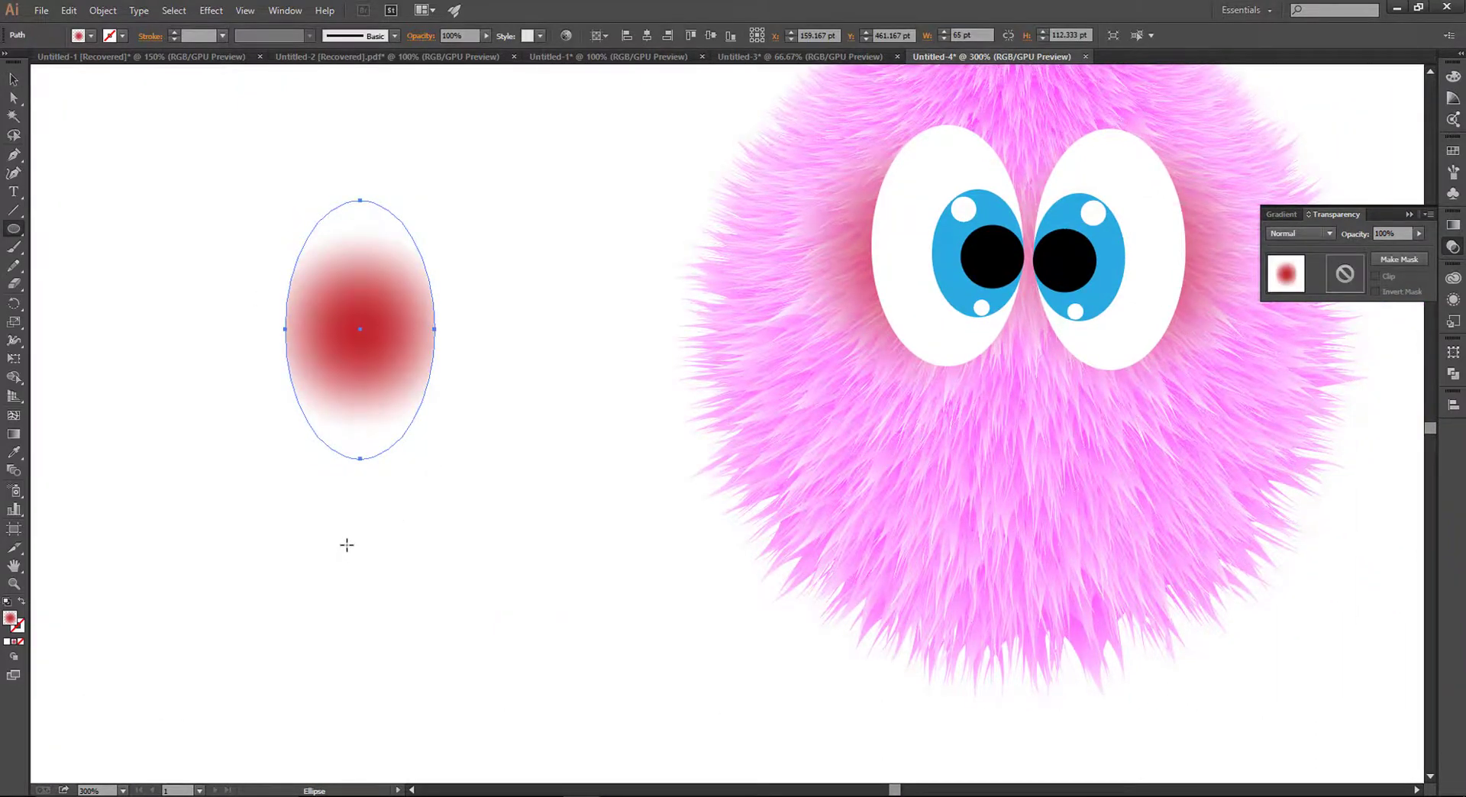
click(1452, 152)
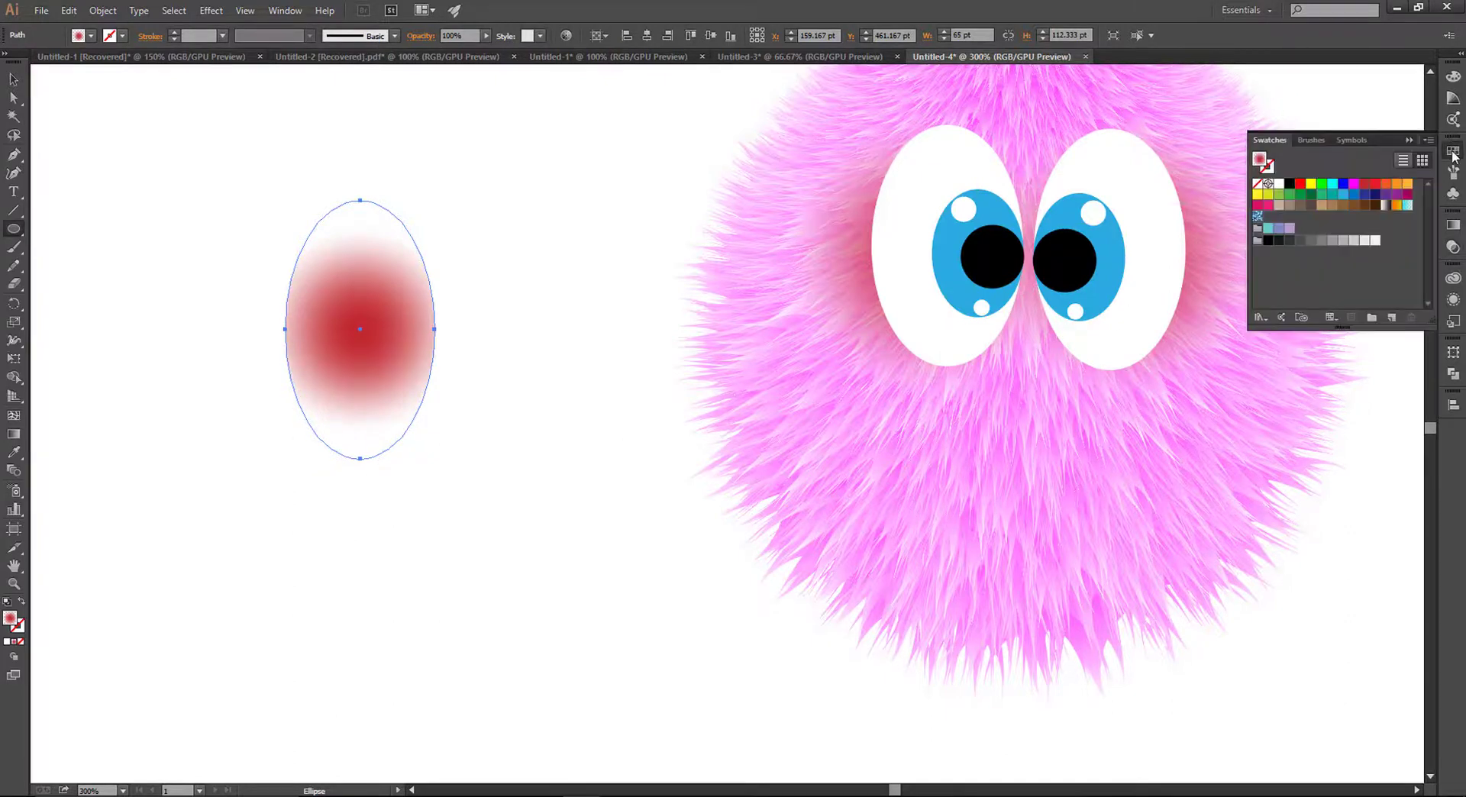
click(1366, 187)
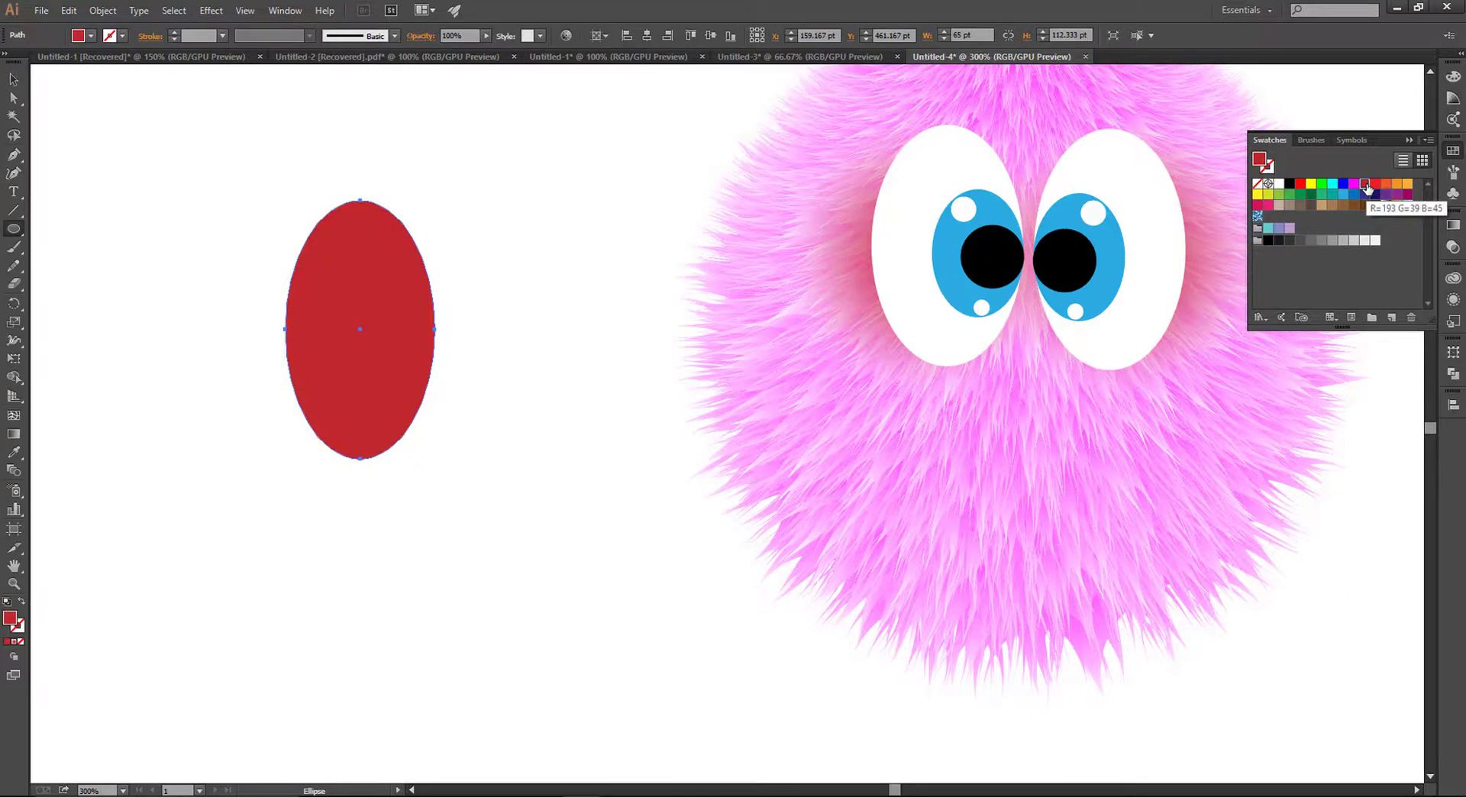
Add an orange gradient mesh point to the oval, shrink it to nose size, and move it onto the face.
click(14, 417)
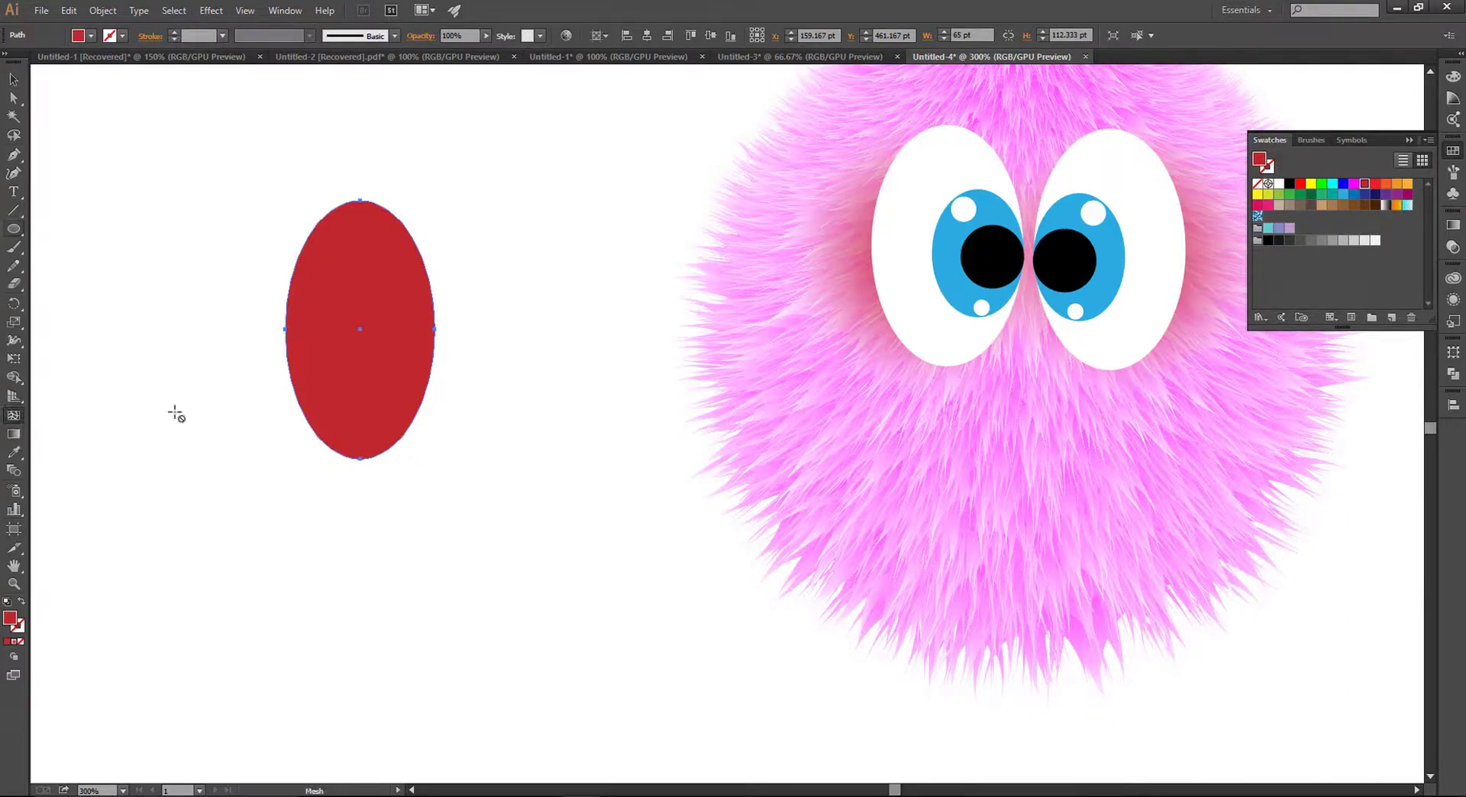
click(363, 264)
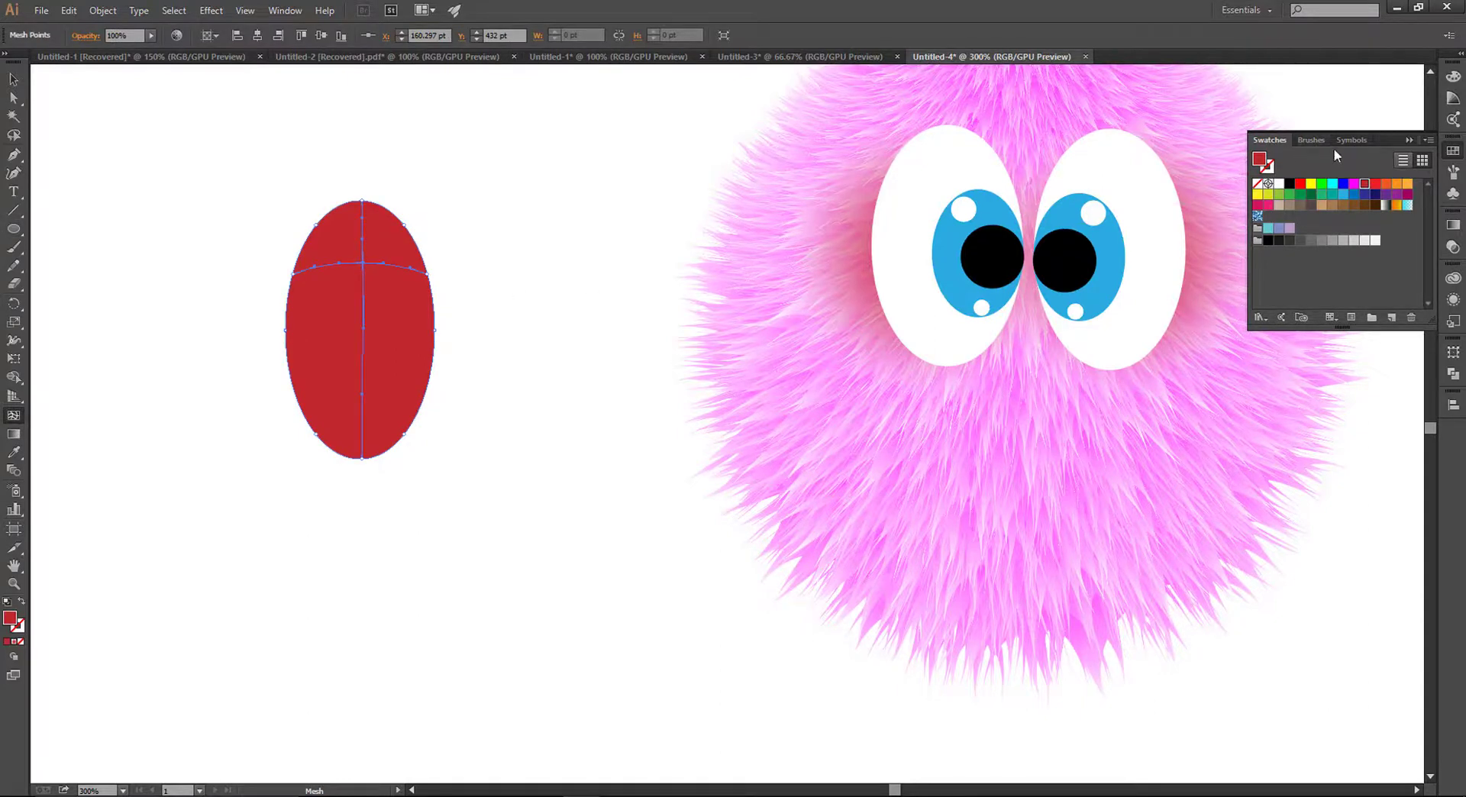
click(1407, 185)
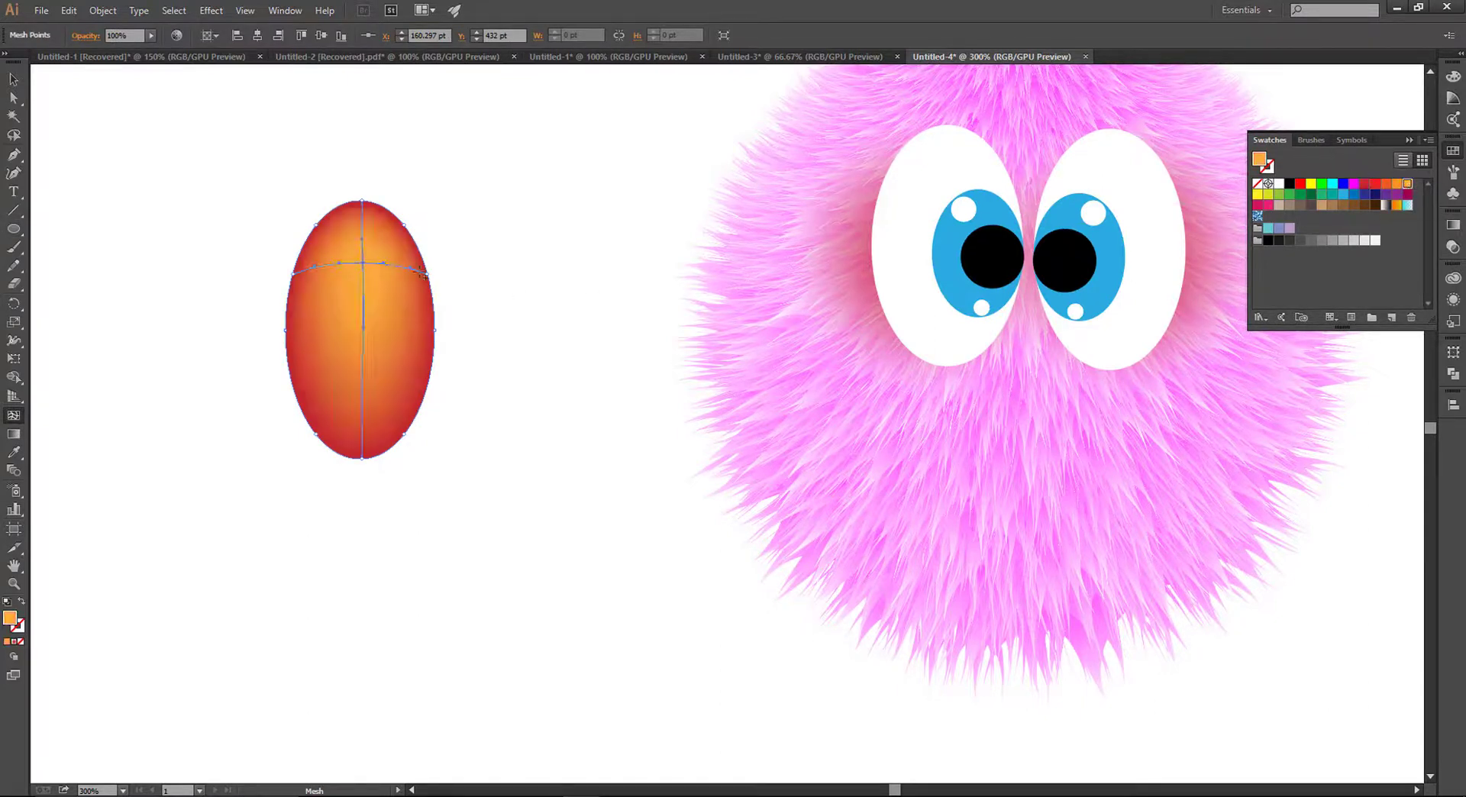
click(14, 78)
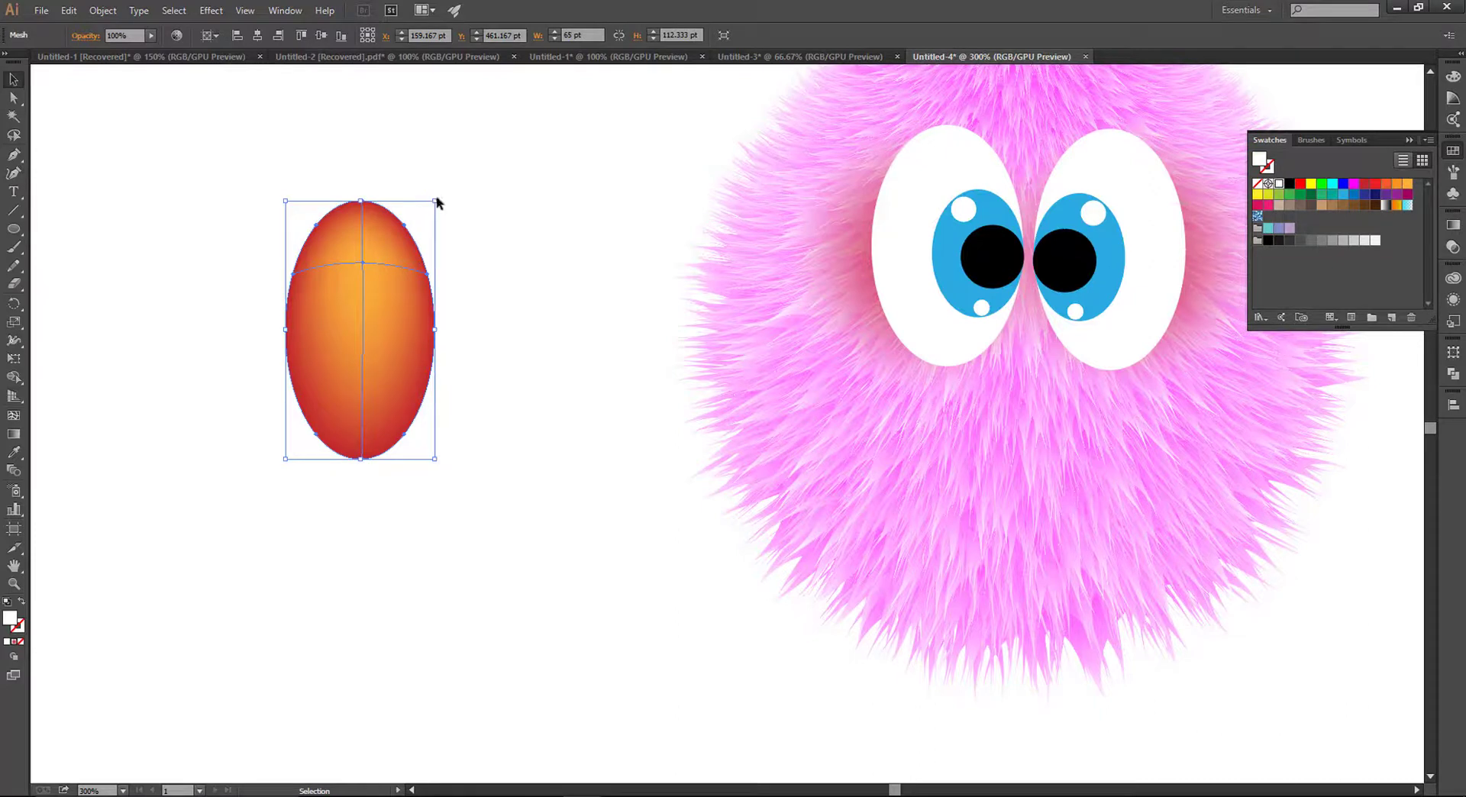
drag(436, 203, 406, 249)
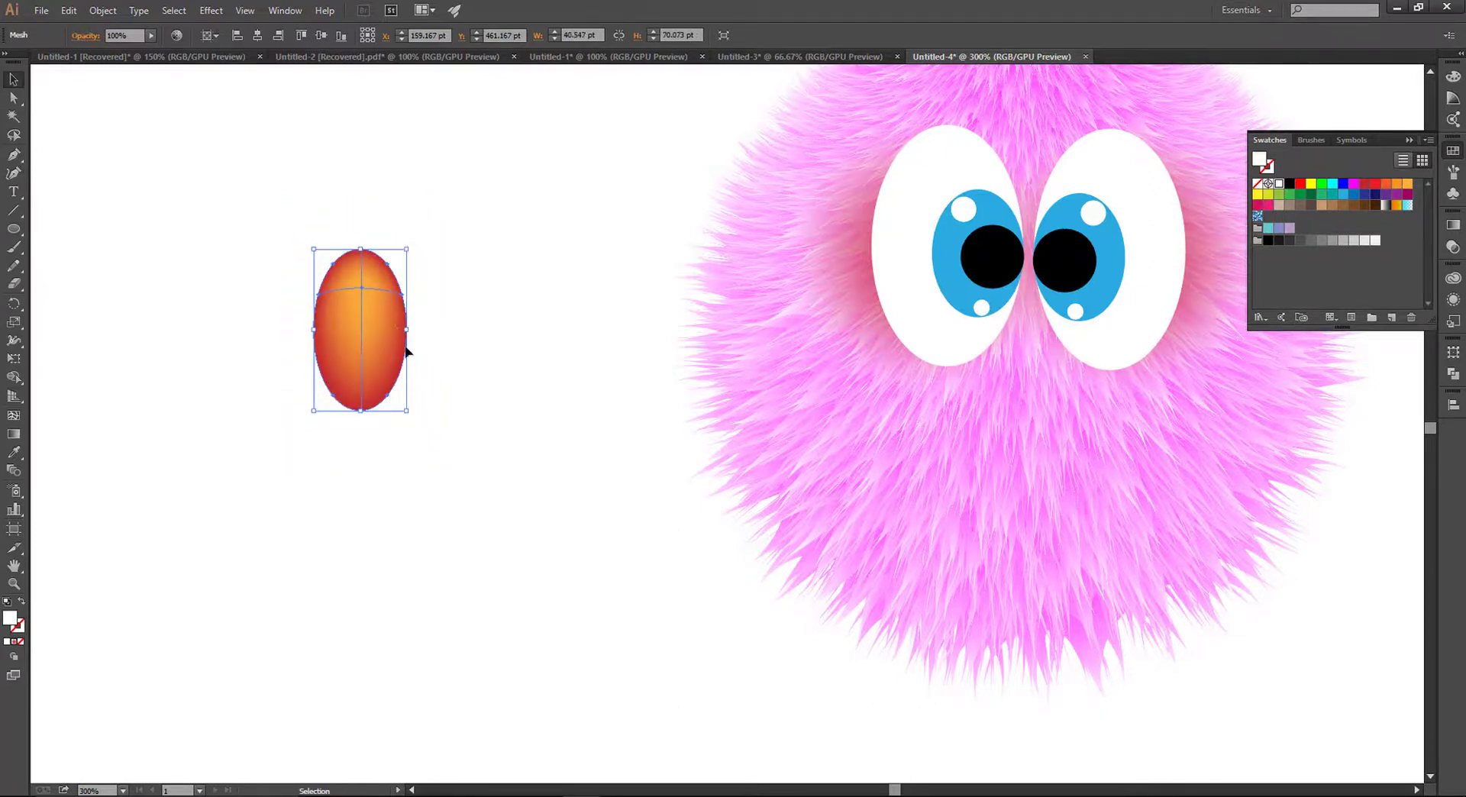
drag(406, 351, 1057, 403)
Drop the orange nose just below the eyes and zoom out to the whole artboard.
click(1099, 493)
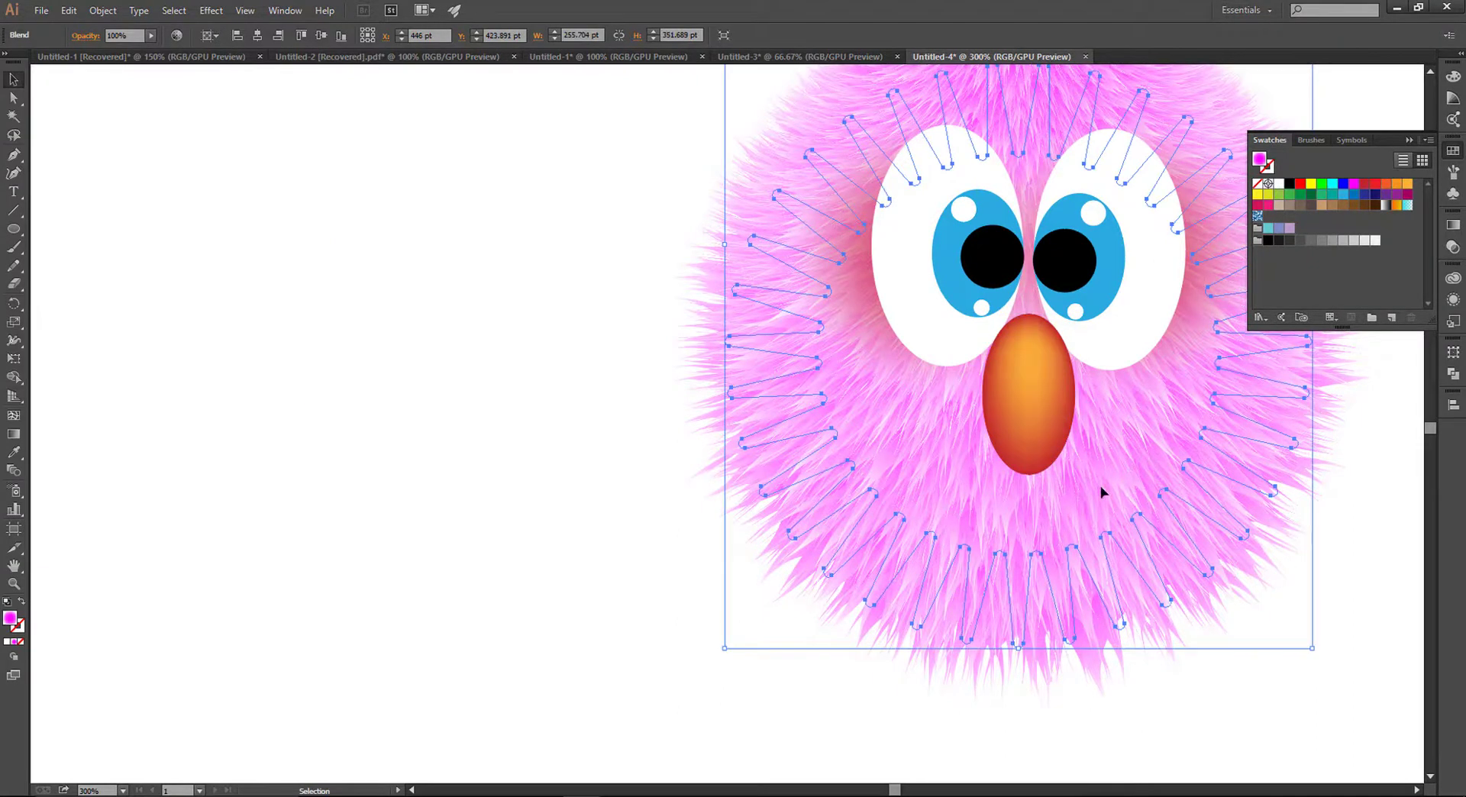
click(542, 494)
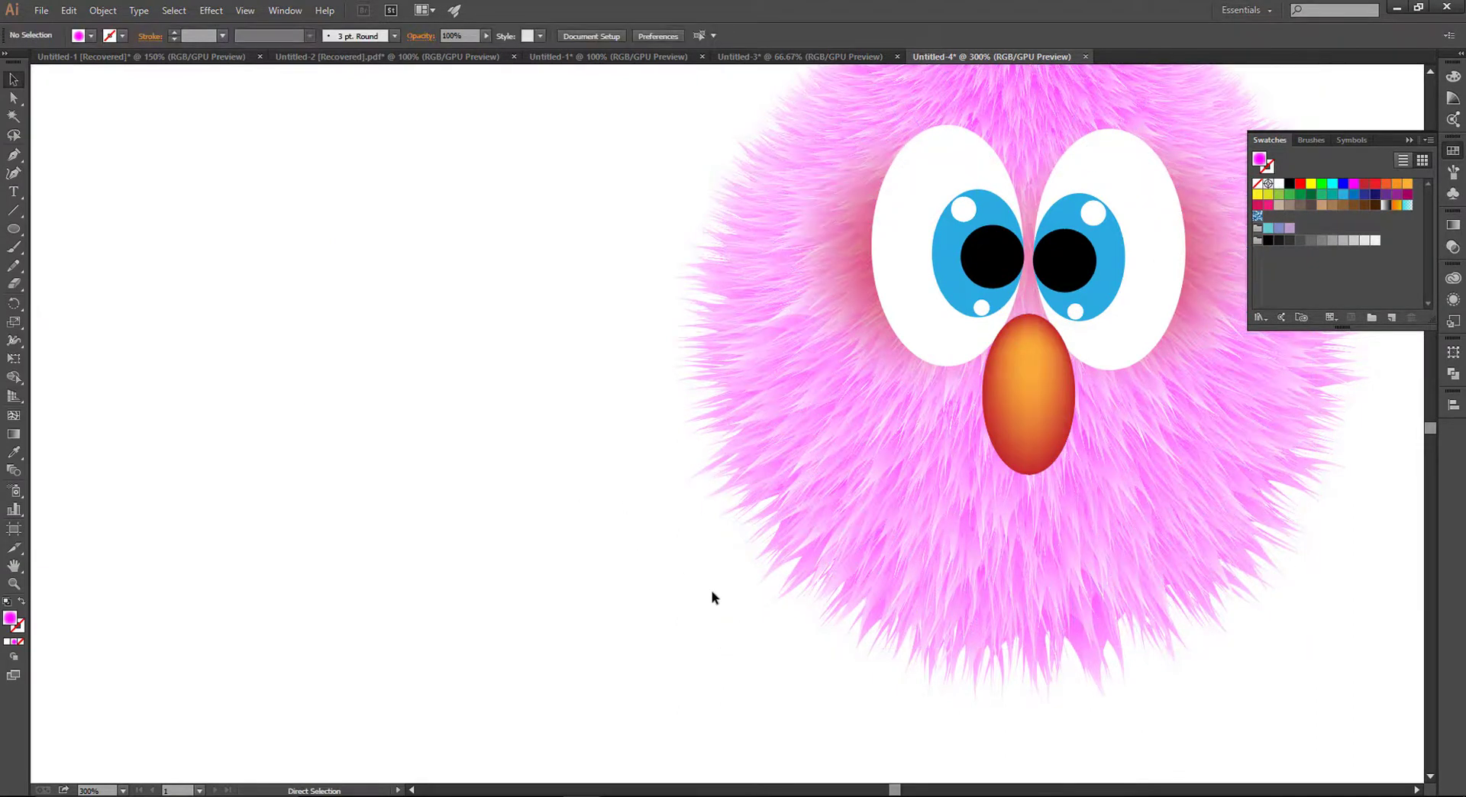
key(ctrl+1)
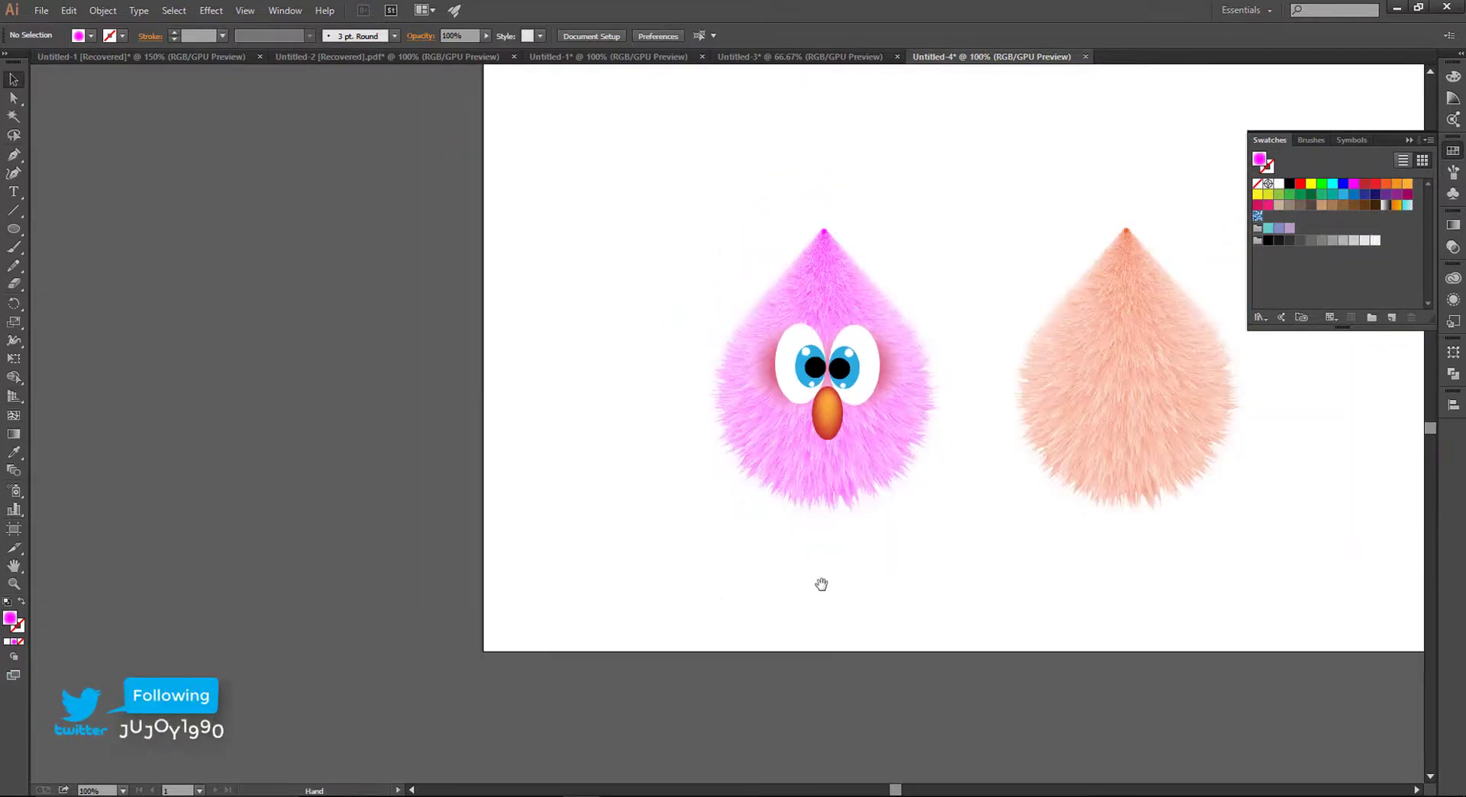
drag(821, 586, 718, 571)
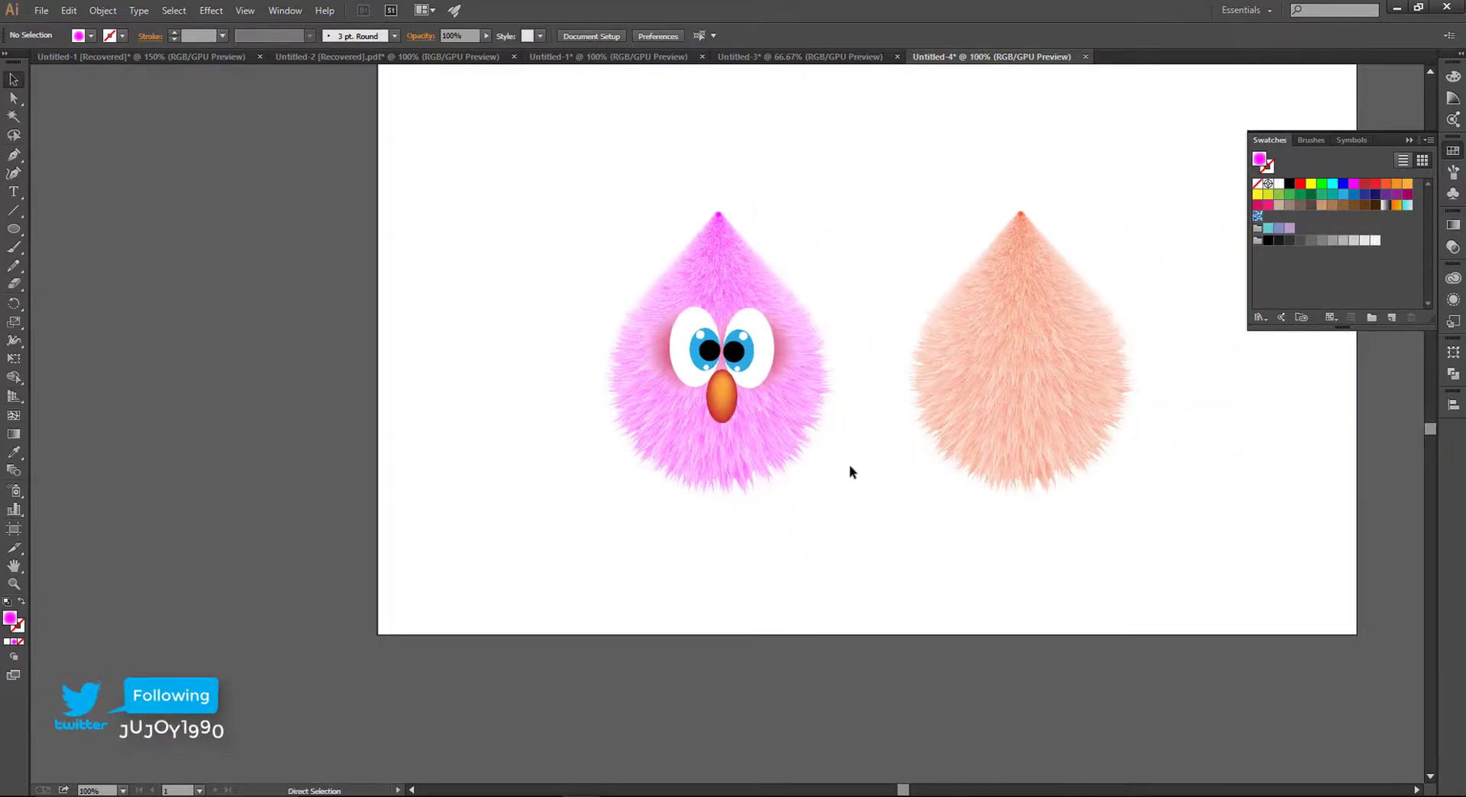
Frame the pink creature's face and the peach creature together in view.
key(ctrl+equal)
key(ctrl+equal)
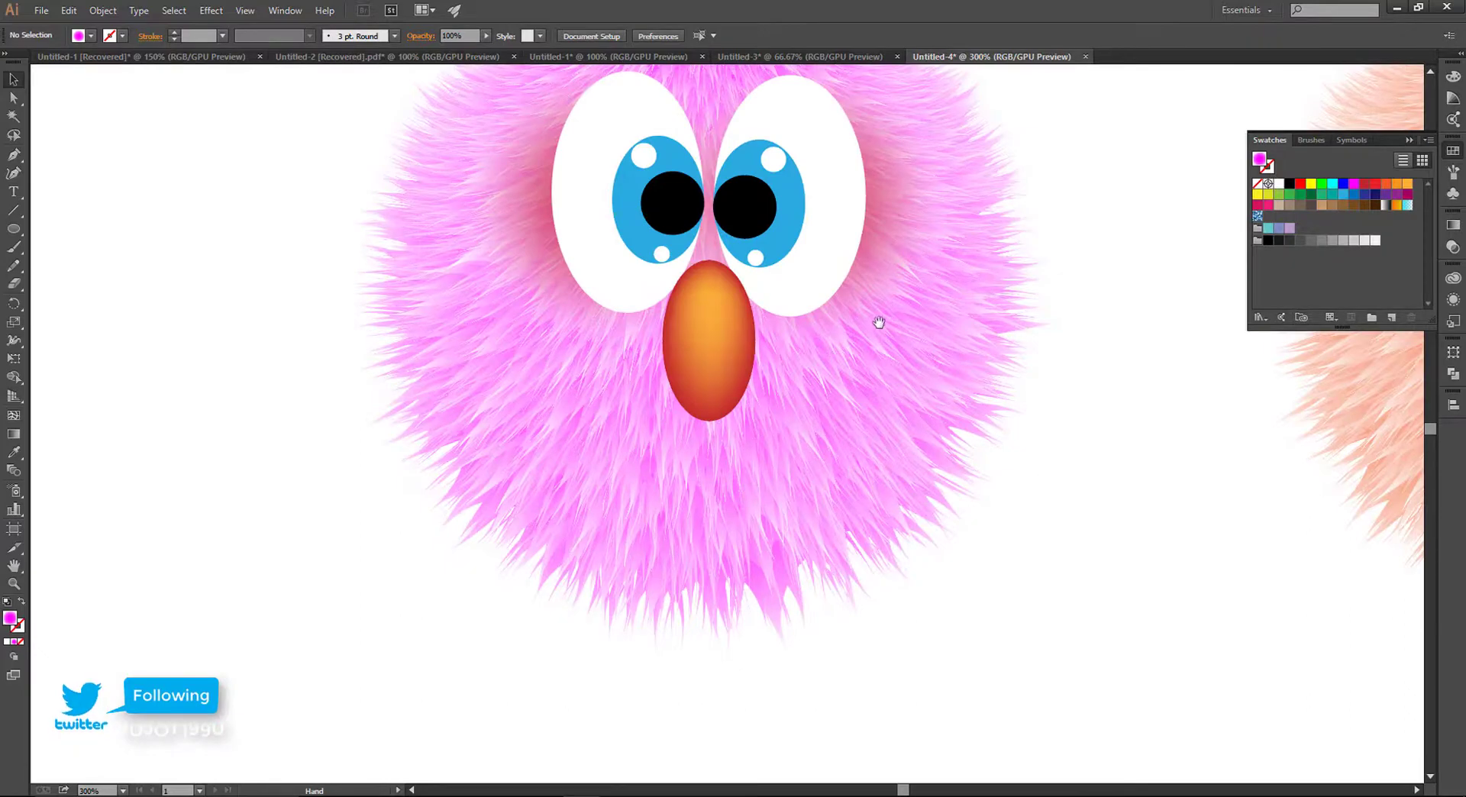
key(ctrl+equal)
drag(716, 481, 685, 422)
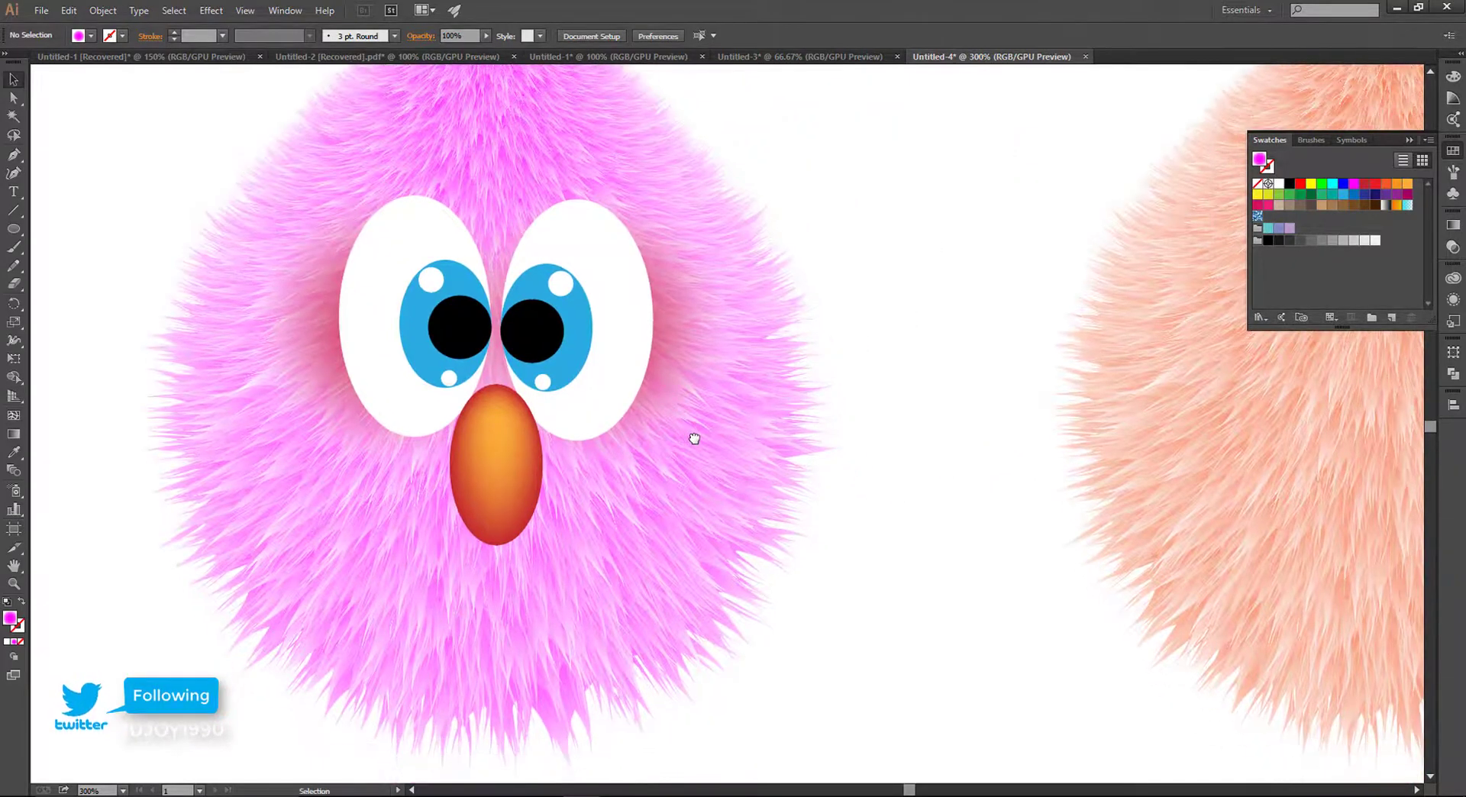
drag(646, 471, 524, 457)
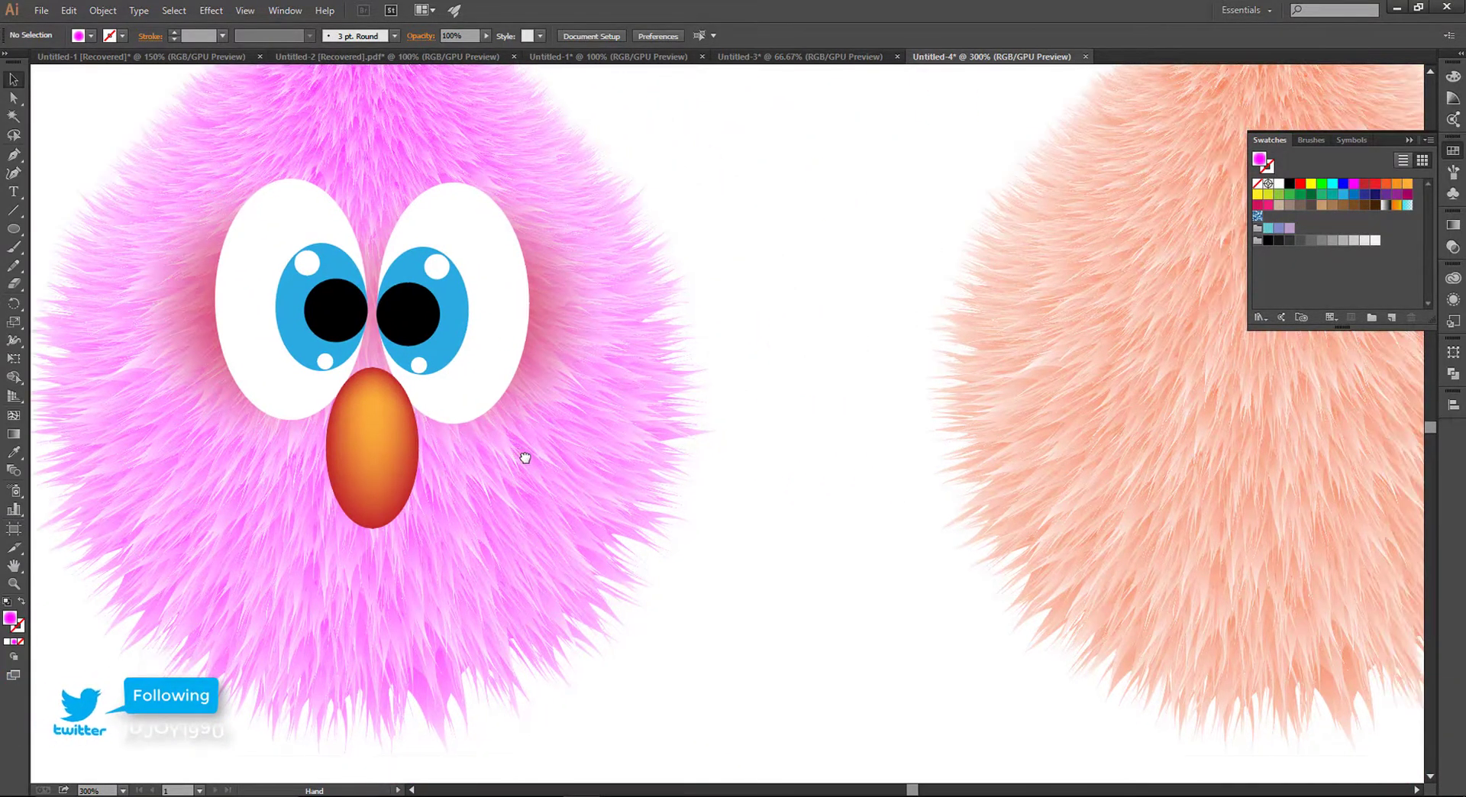
key(ctrl+minus)
key(ctrl+minus)
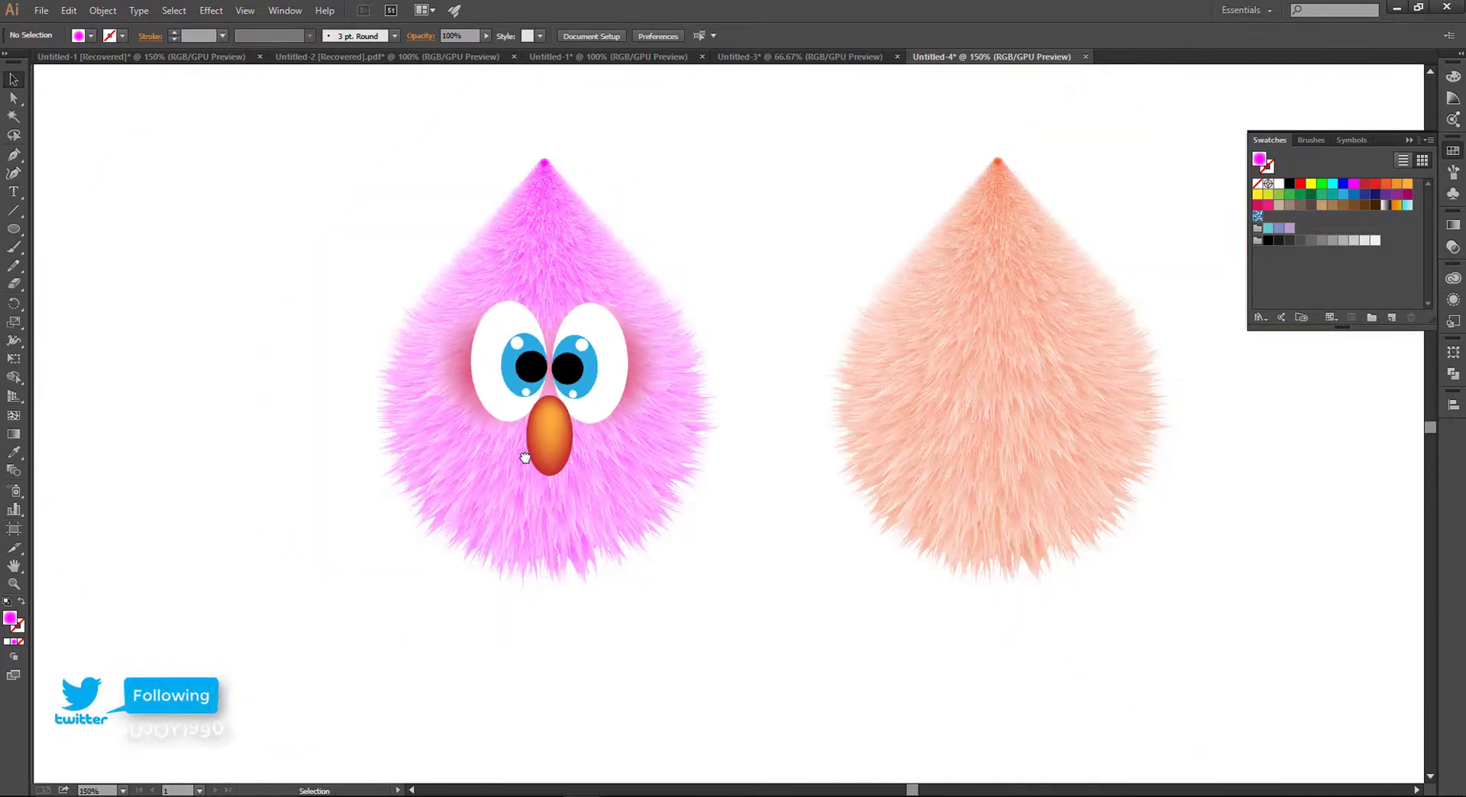
Group the eyes, orange nose and both blush circles on the pink creature.
click(589, 420)
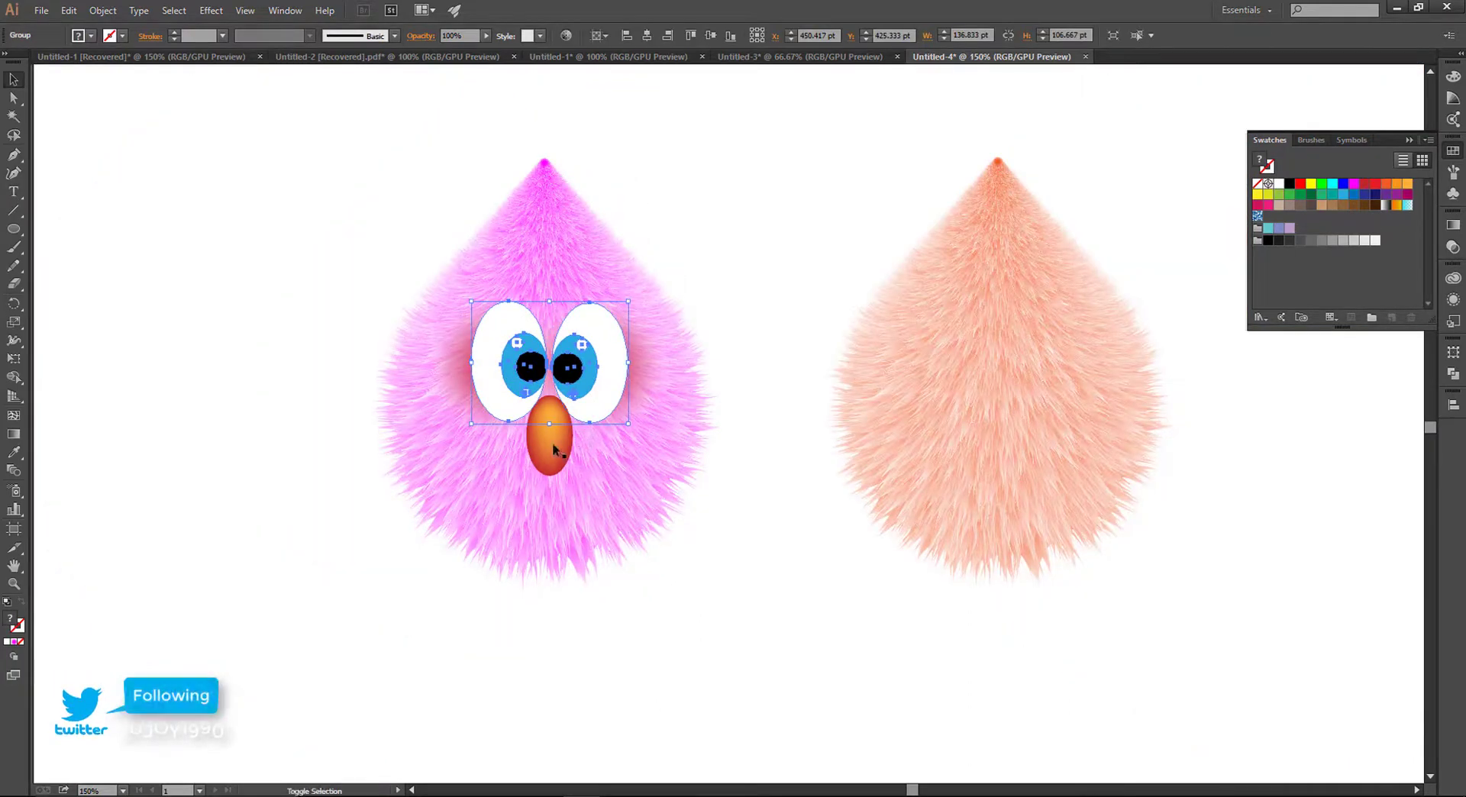
shift+click(552, 442)
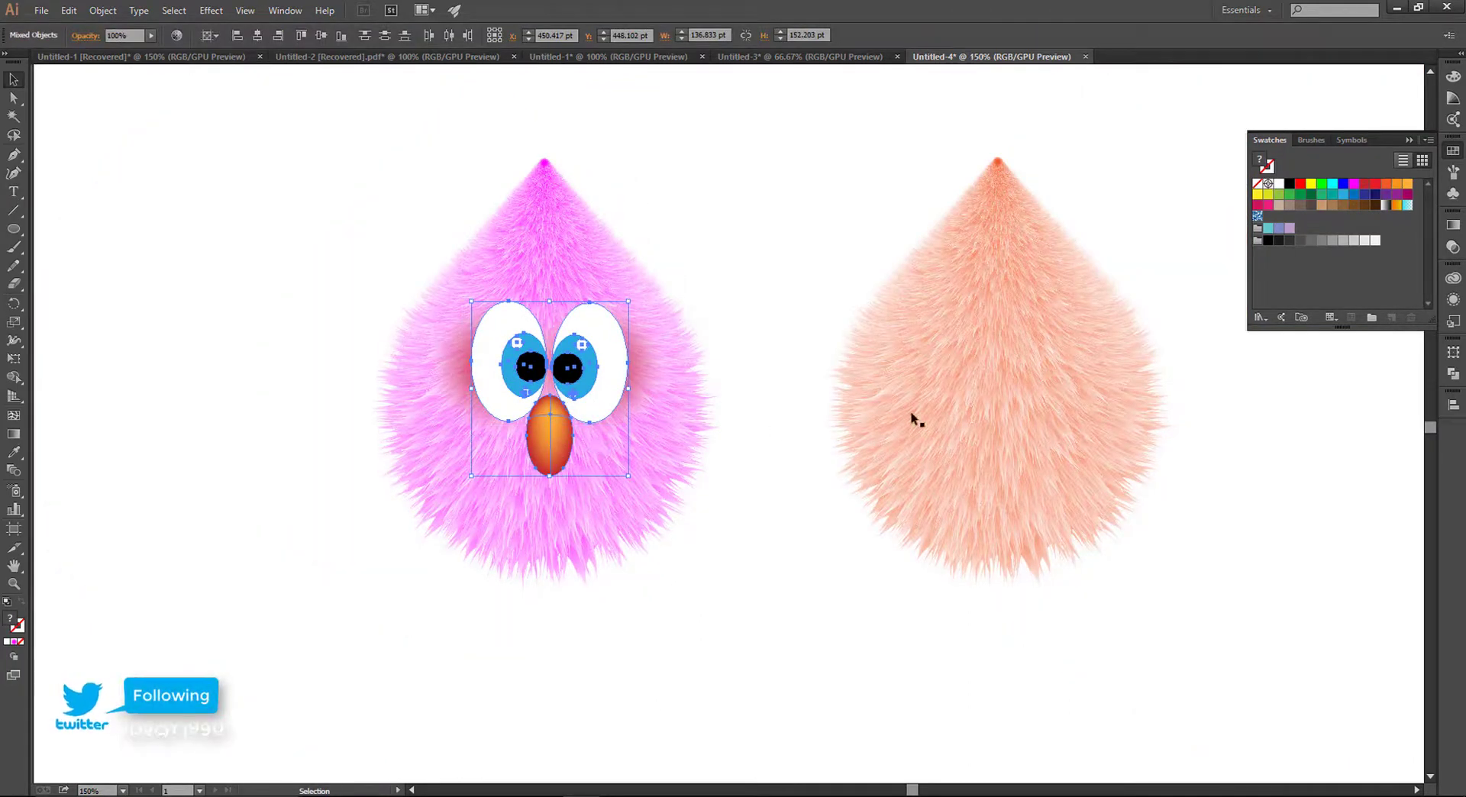
shift+click(472, 376)
shift+click(638, 369)
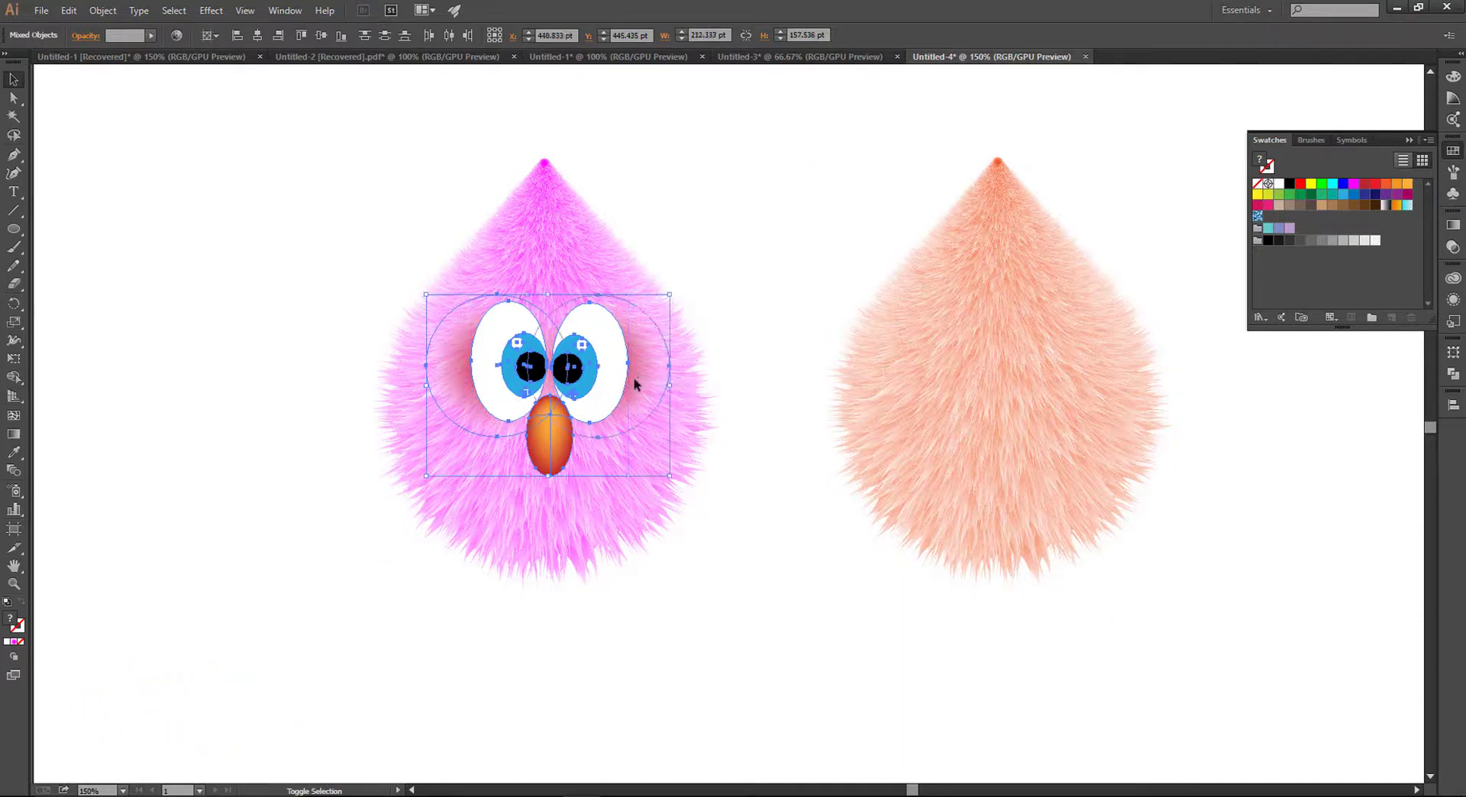
right_click(636, 379)
click(687, 450)
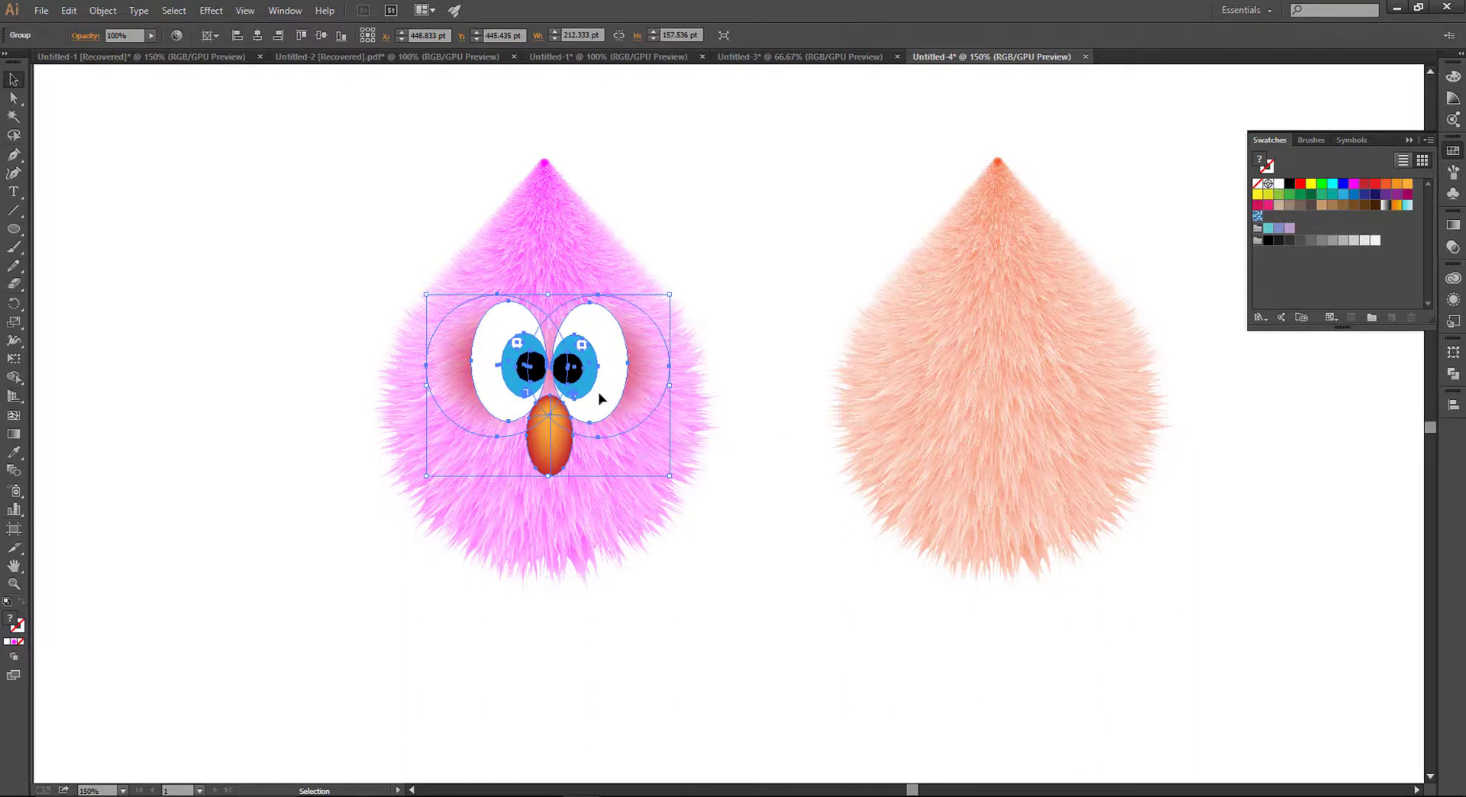
Alt-drag a copy of the face group onto the peach creature.
key(ctrl+alt)
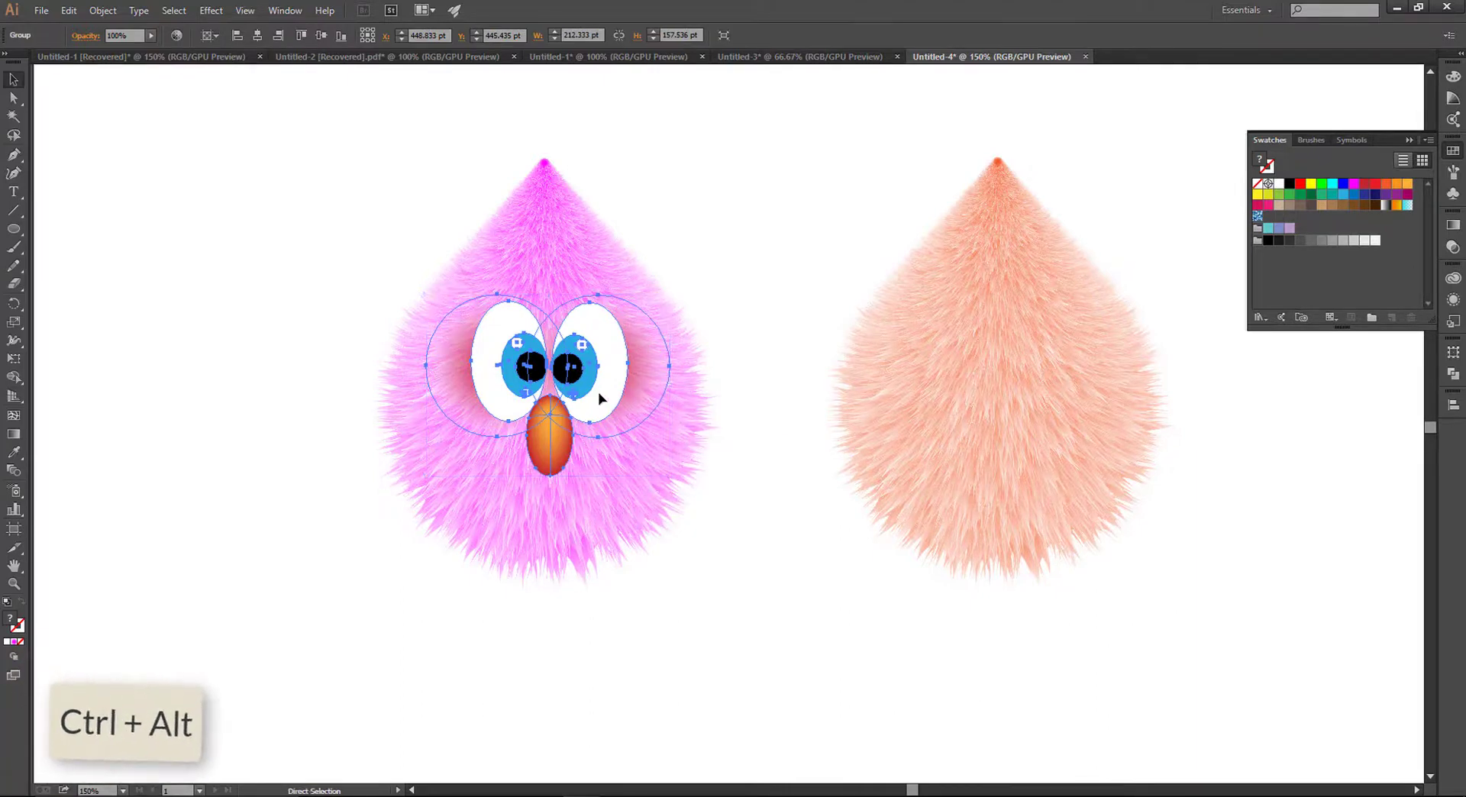
drag(598, 394, 1058, 386)
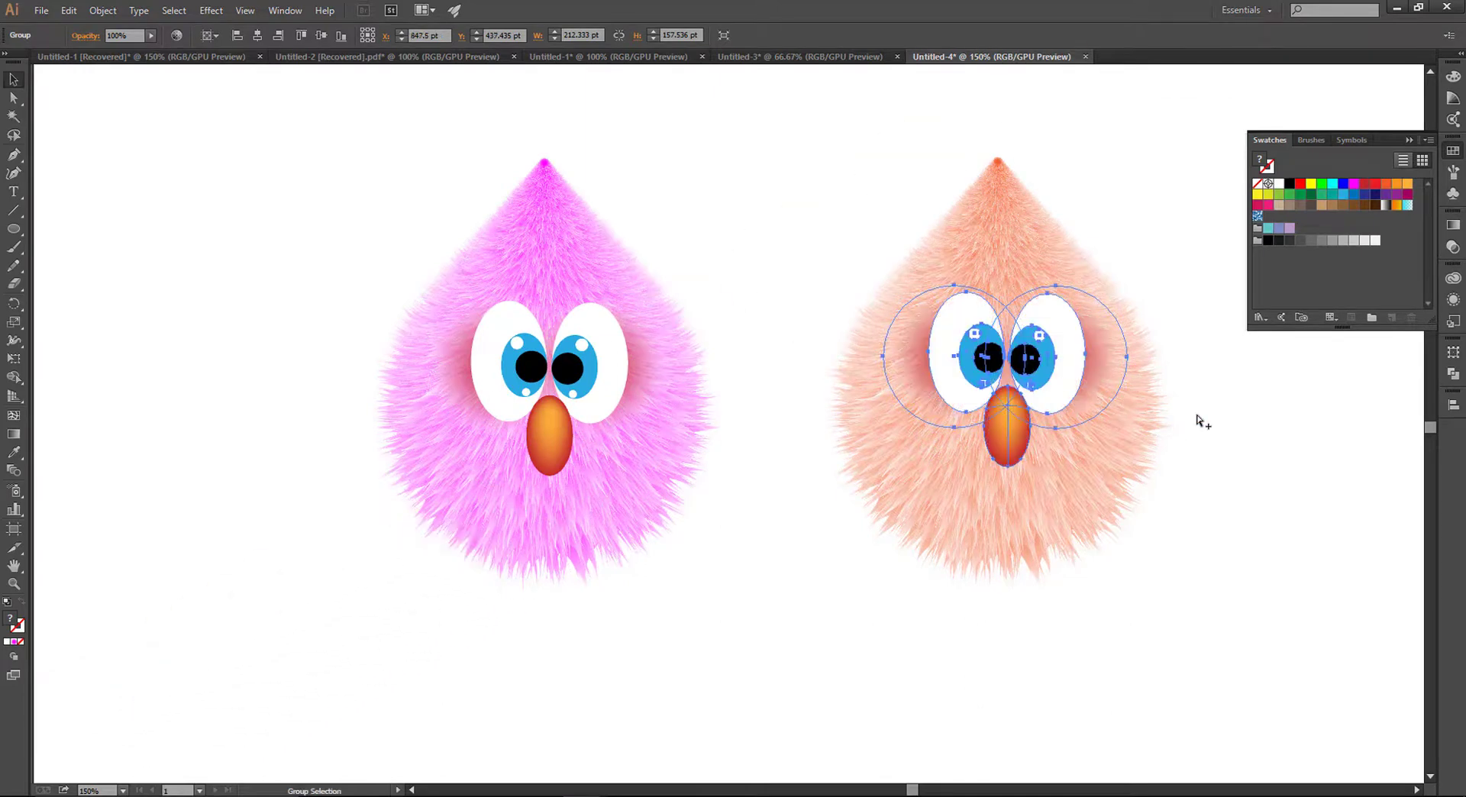
click(1251, 410)
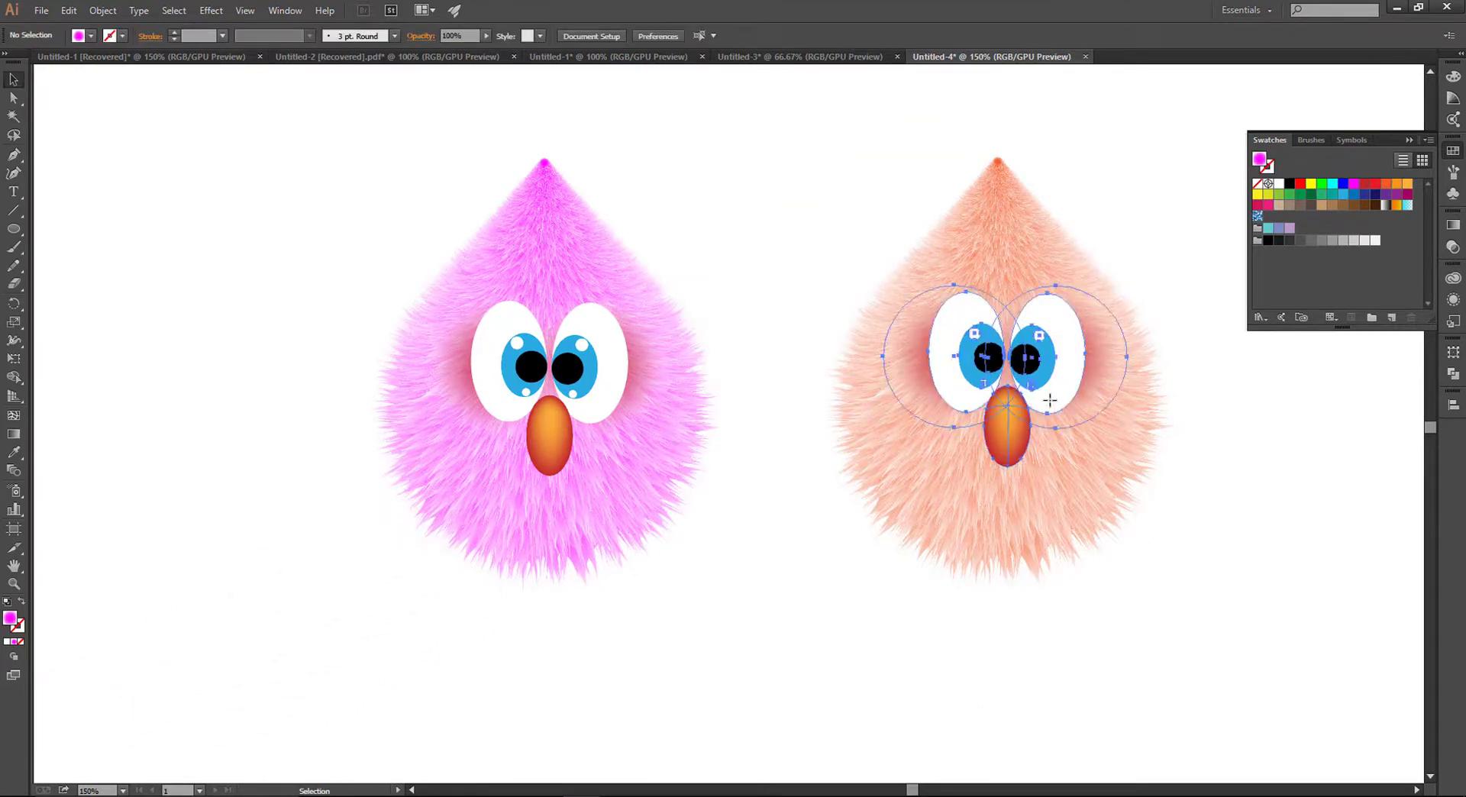
click(1049, 407)
click(1261, 491)
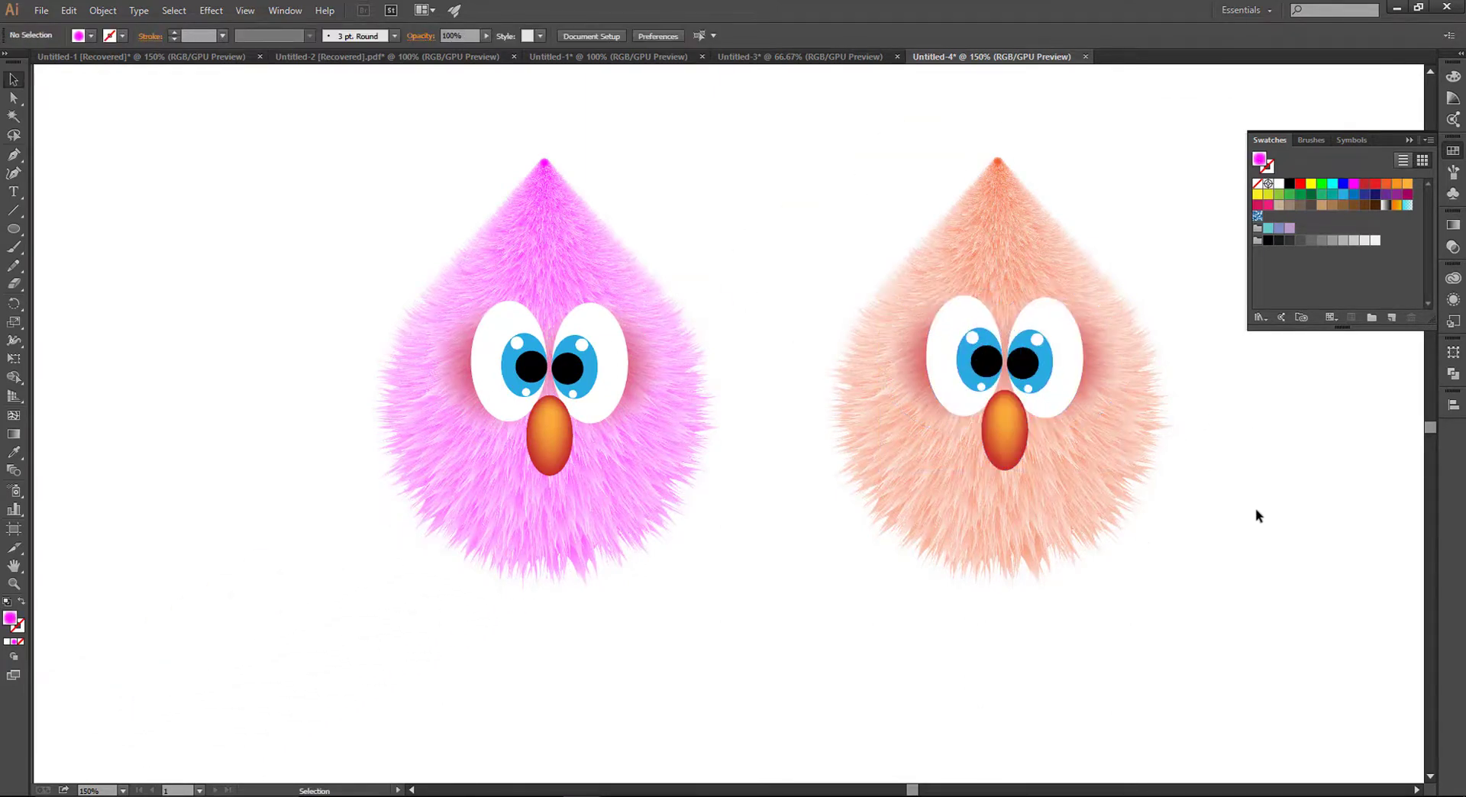